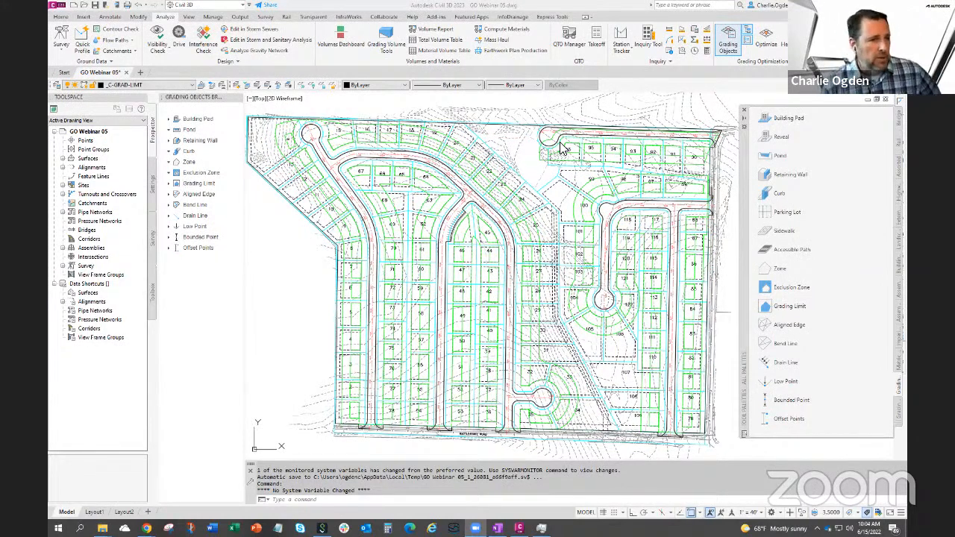
click(367, 105)
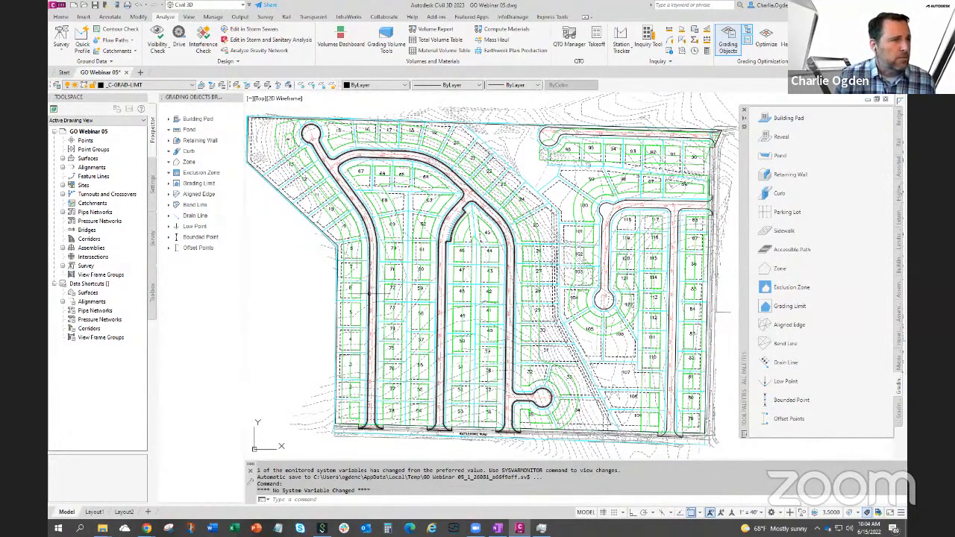
scroll(371, 293, up, 5)
scroll(368, 292, up, 2)
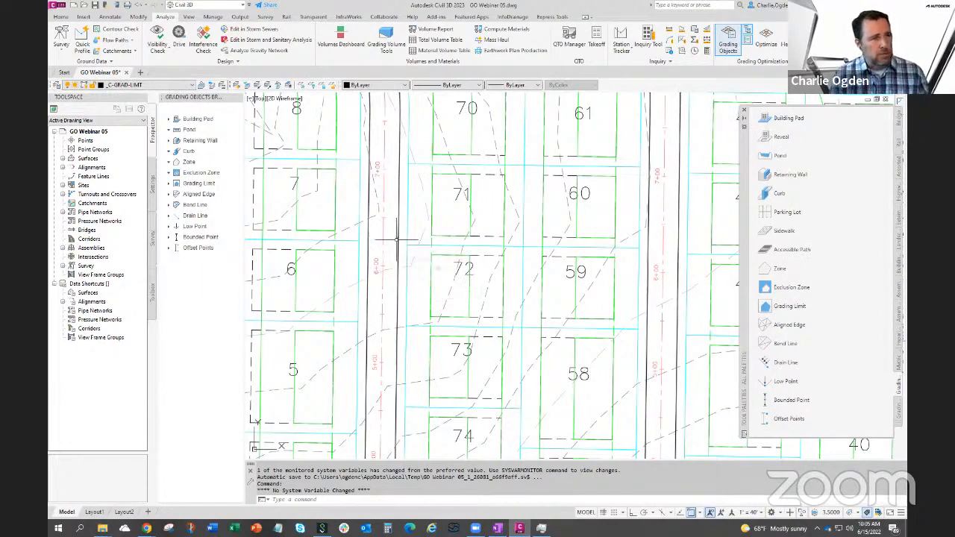
scroll(396, 238, down, 8)
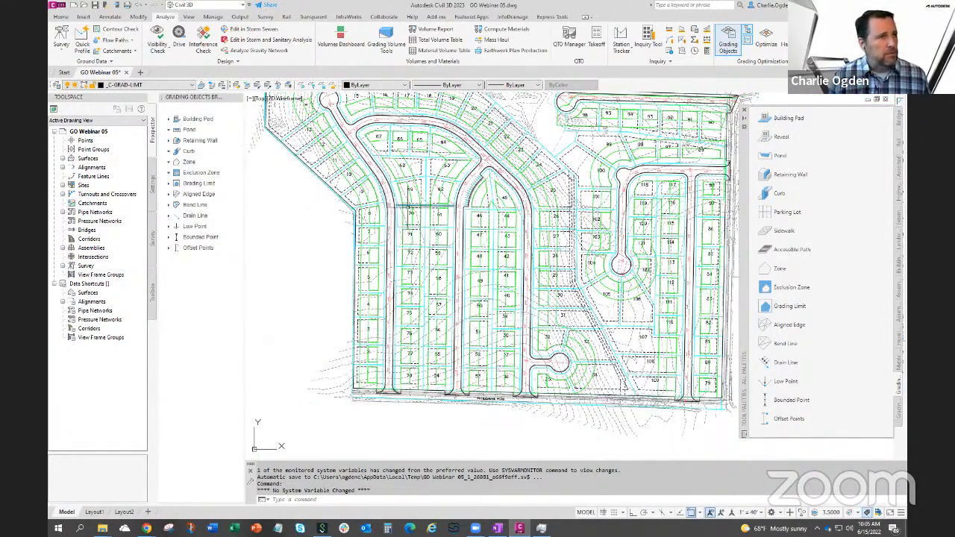
middle_drag(401, 209, 411, 263)
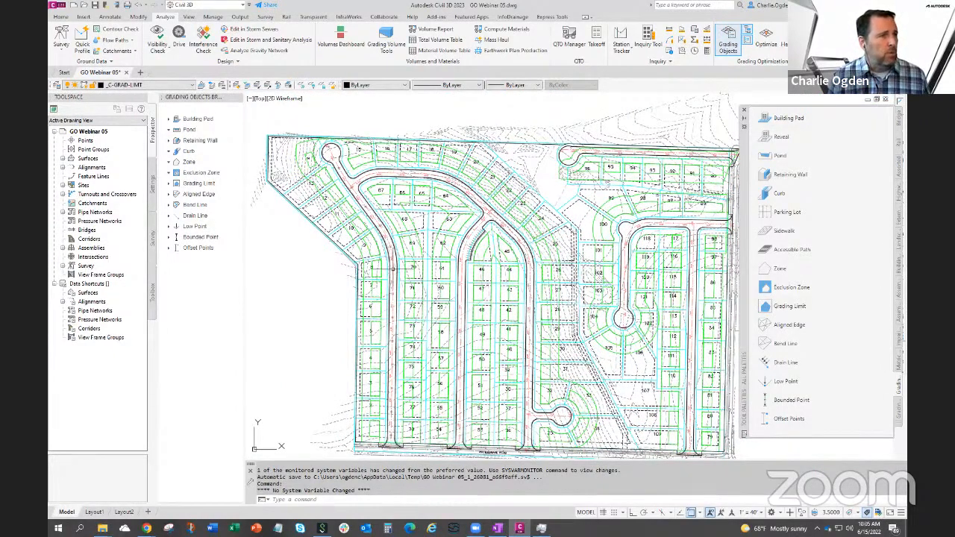
click(391, 271)
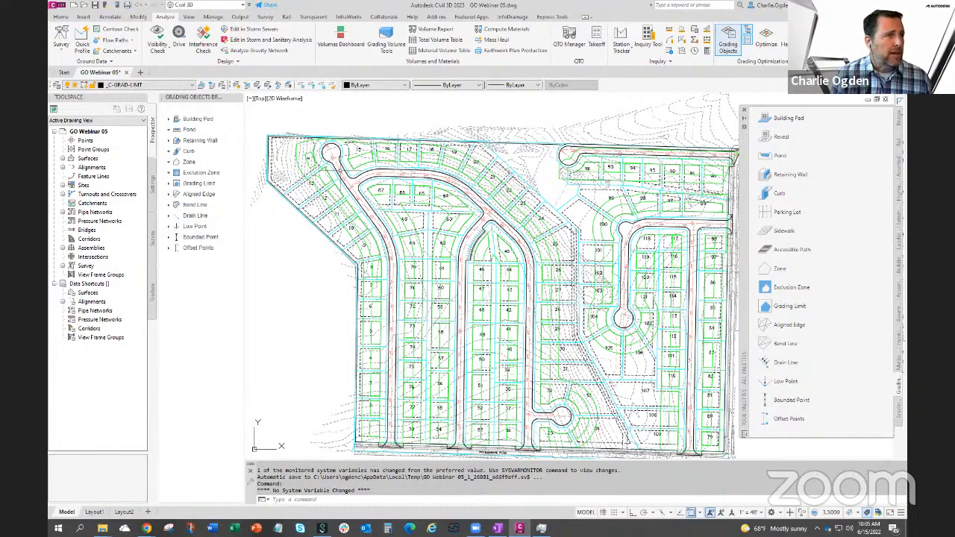
mouse_move(393, 276)
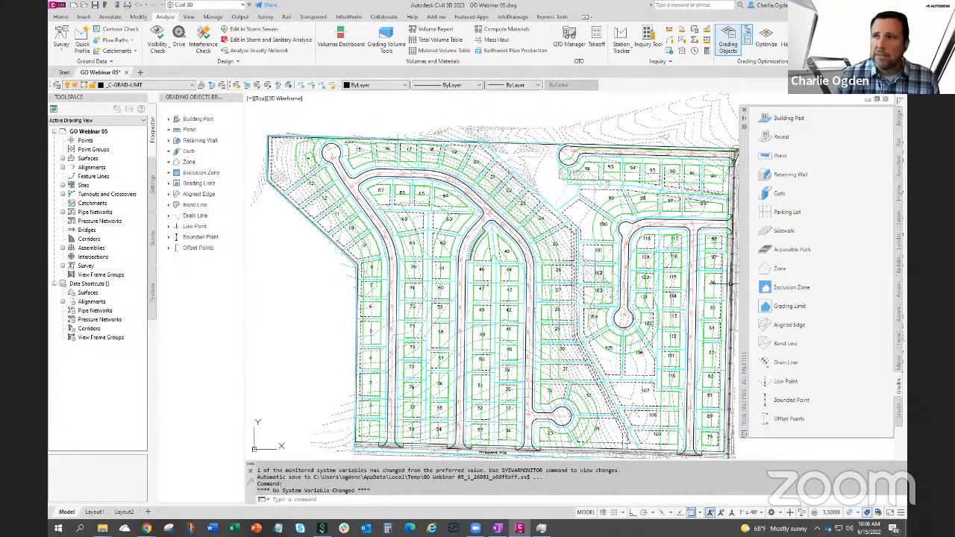
Convert the site's outer boundary polyline to a grading limit with a minimum drain slope of 0%
click(296, 215)
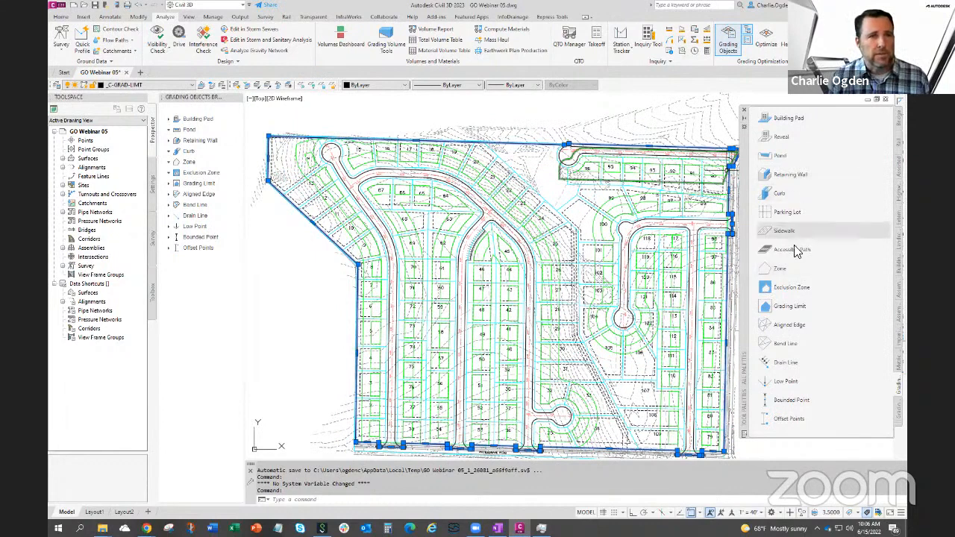
click(789, 307)
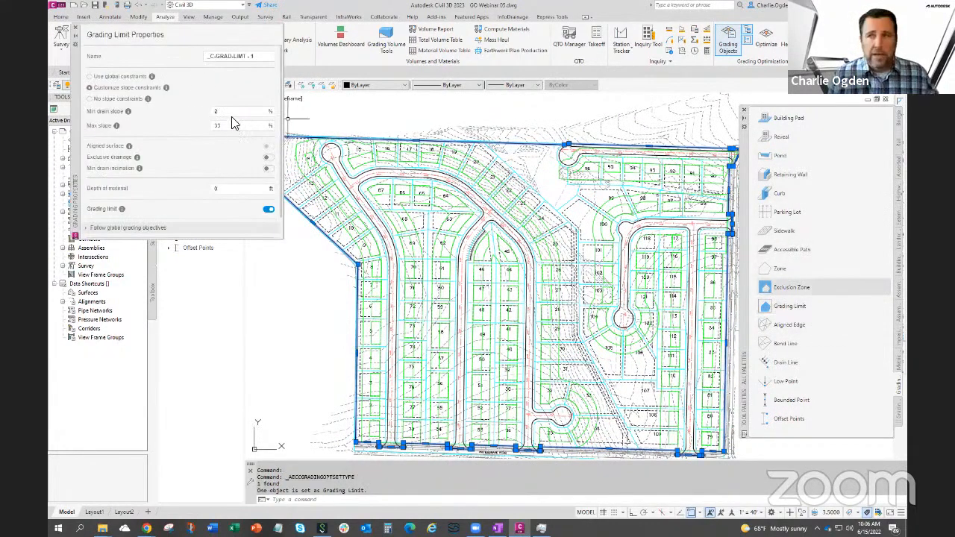
click(226, 114)
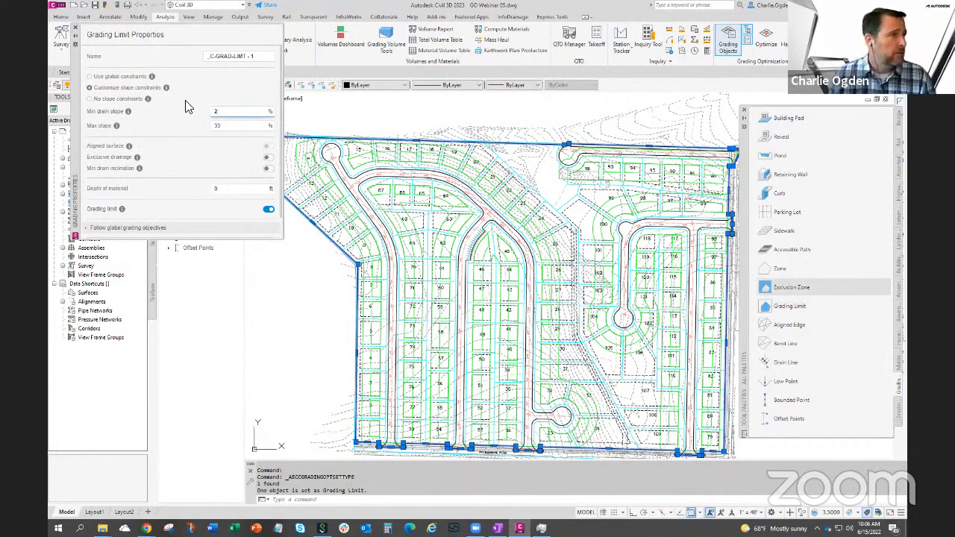
click(225, 126)
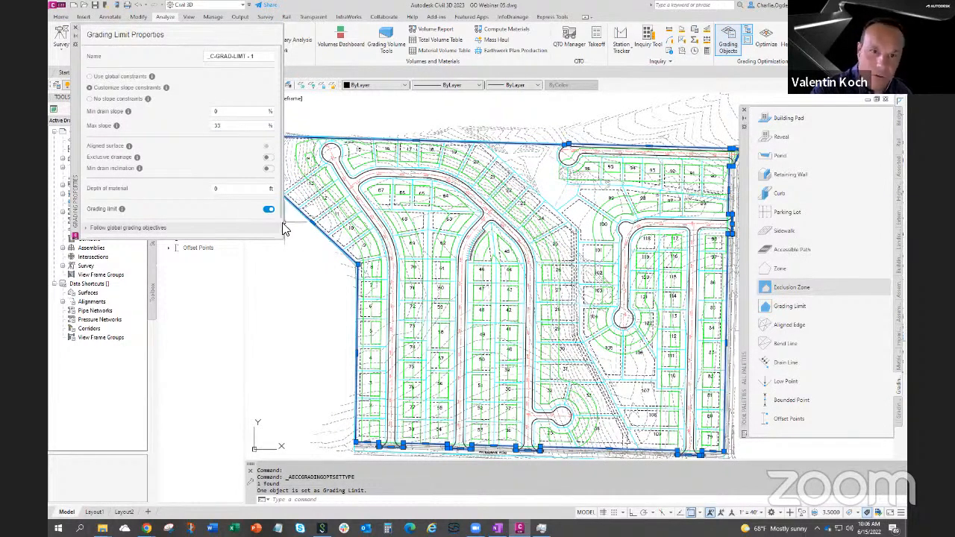
drag(283, 227, 236, 227)
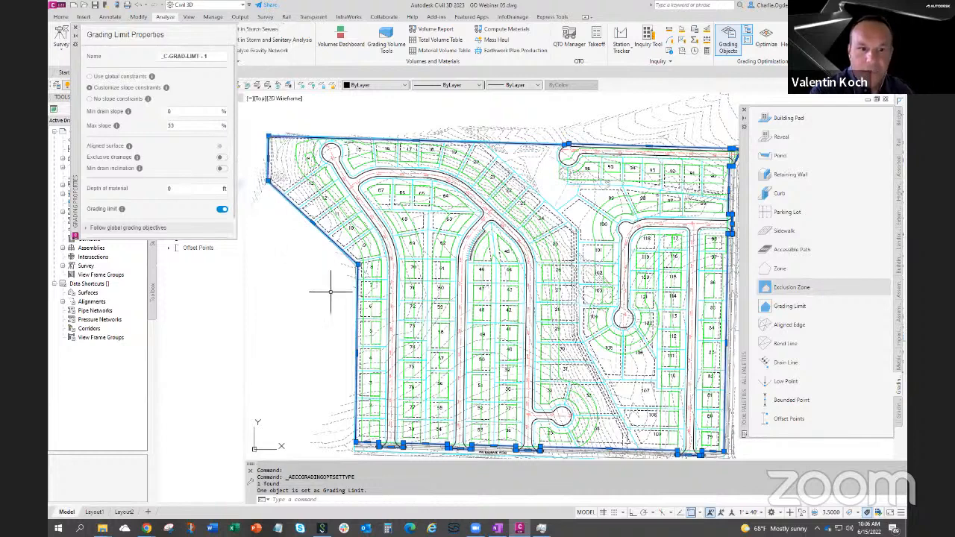
Examine the grading limit along the site's west property line and around the northwest corner near lots 13 and 14
scroll(335, 356, up, 2)
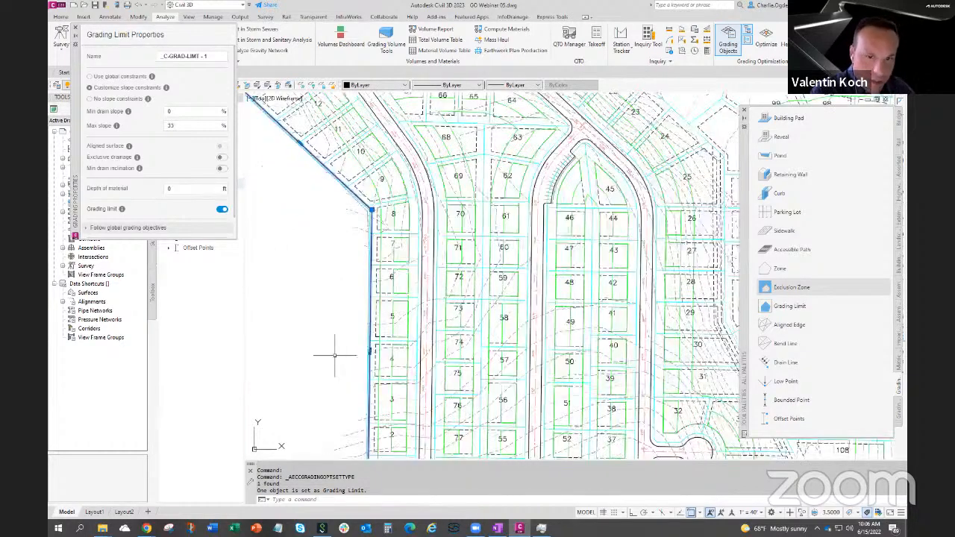
scroll(336, 356, down, 3)
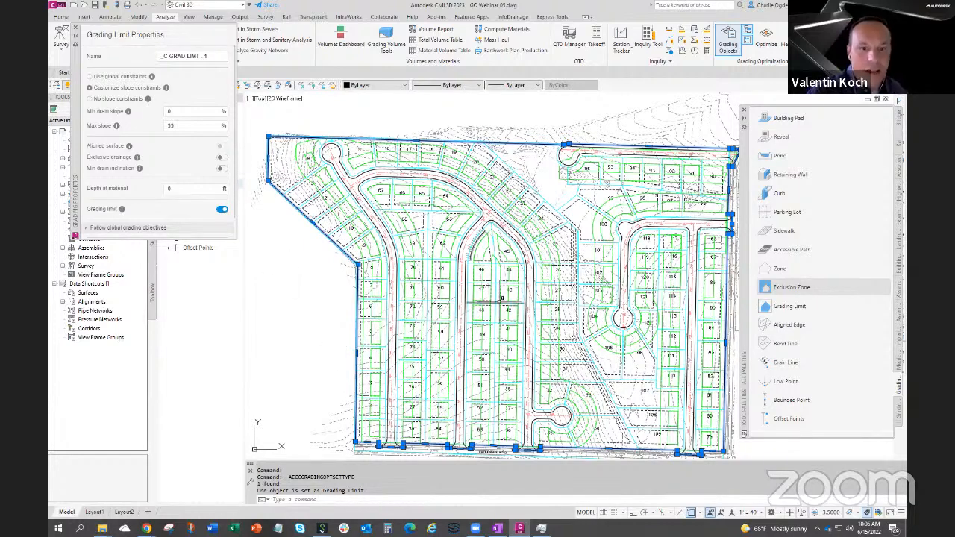
middle_drag(488, 303, 483, 283)
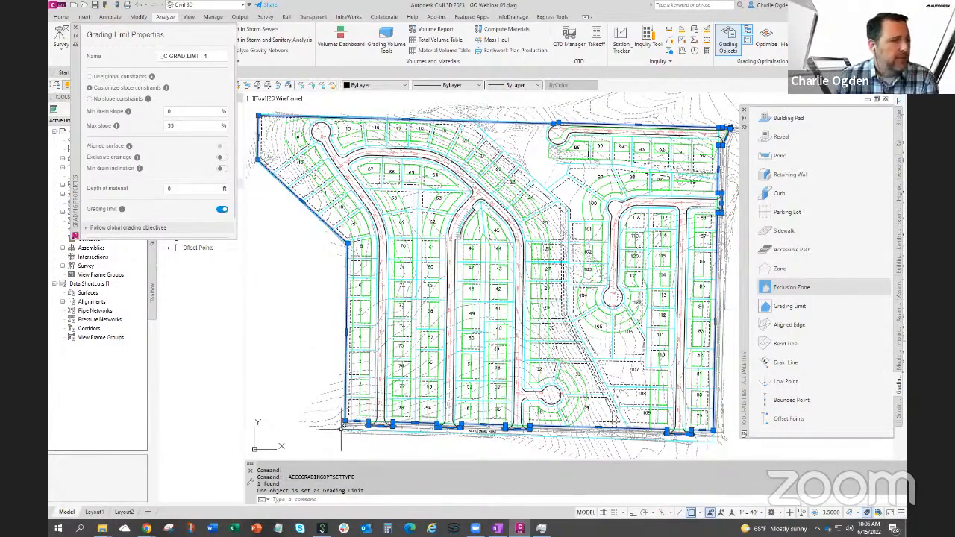
scroll(347, 421, up, 4)
scroll(396, 335, down, 5)
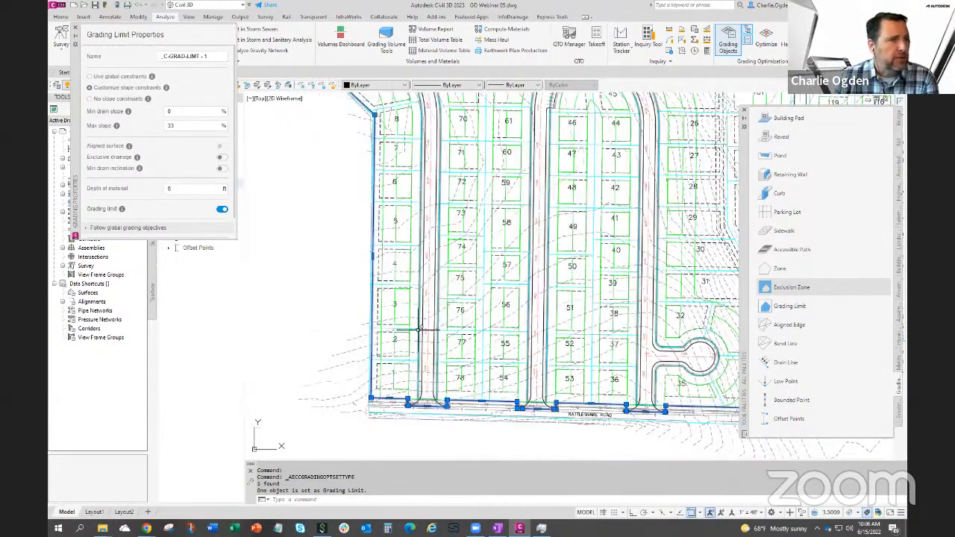
scroll(363, 269, up, 5)
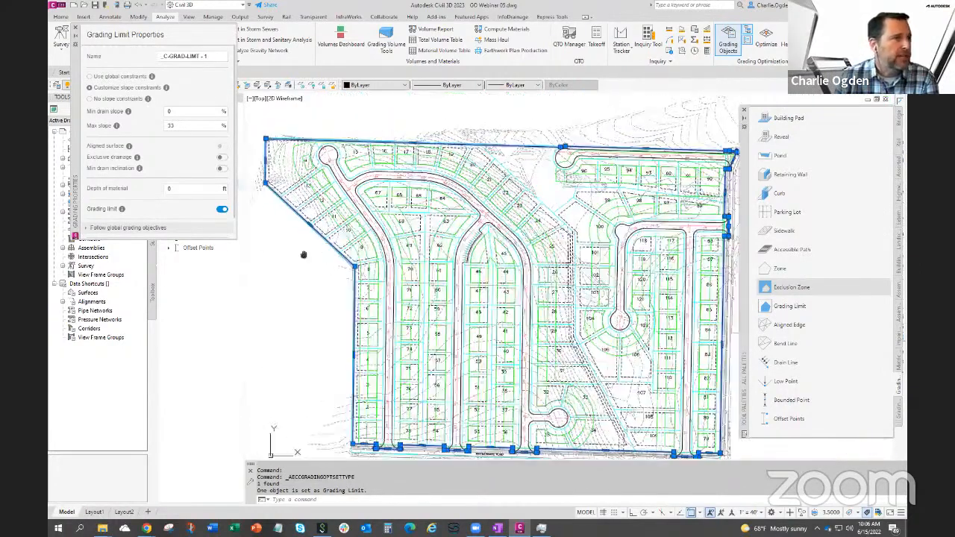
scroll(357, 260, up, 2)
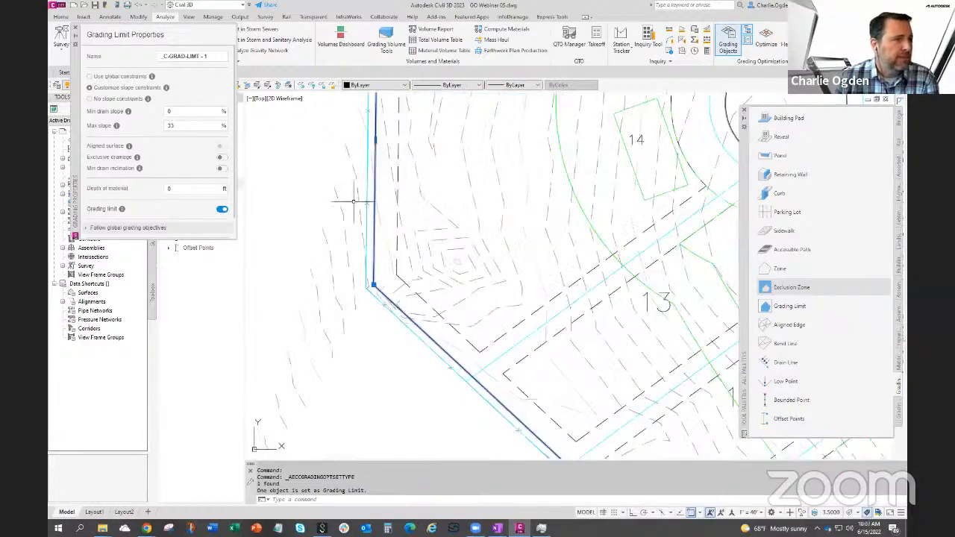
scroll(369, 188, down, 2)
mouse_move(377, 165)
middle_down()
mouse_move(362, 225)
mouse_move(290, 252)
middle_up()
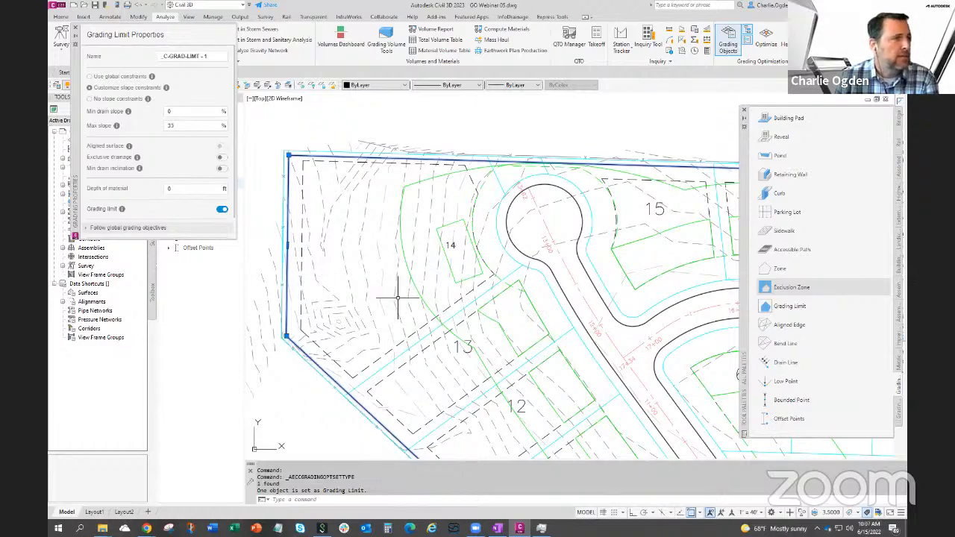
Examine how the grading limit wraps around the street entrances along Rattlesnake Road
scroll(474, 328, down, 6)
middle_drag(552, 349, 319, 148)
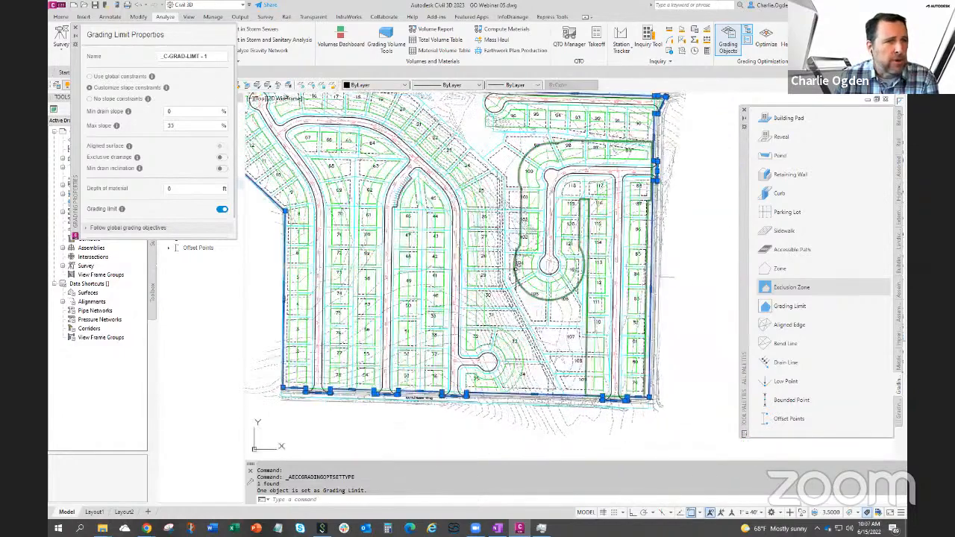
scroll(675, 241, up, 5)
middle_drag(448, 391, 509, 294)
mouse_move(364, 377)
middle_down()
mouse_move(437, 333)
mouse_move(529, 305)
middle_up()
middle_drag(358, 417, 483, 326)
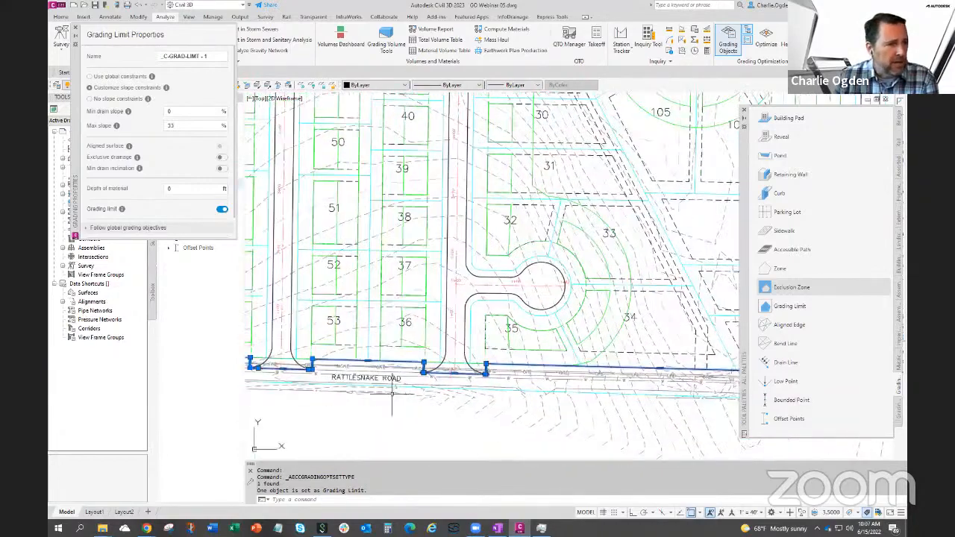
scroll(462, 377, up, 2)
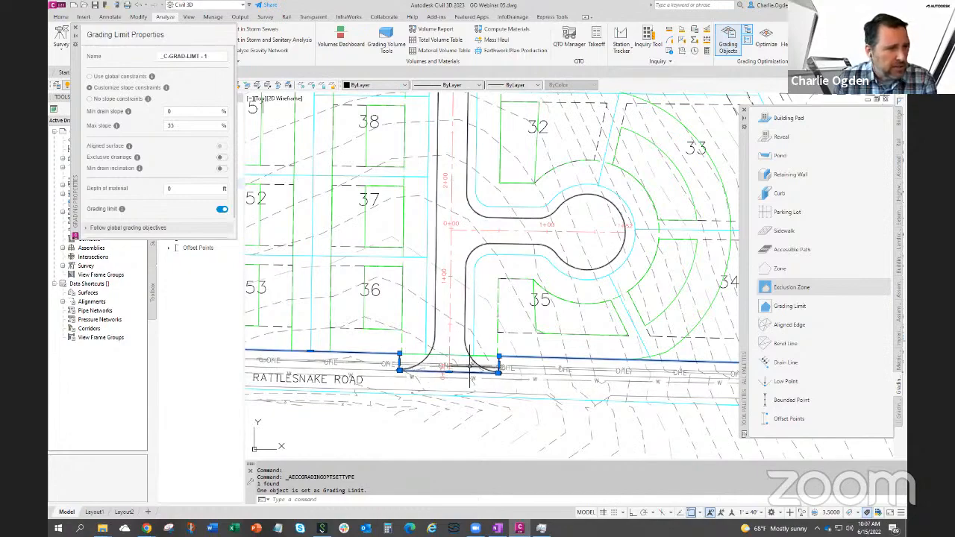
middle_drag(359, 367, 655, 375)
scroll(432, 371, up, 2)
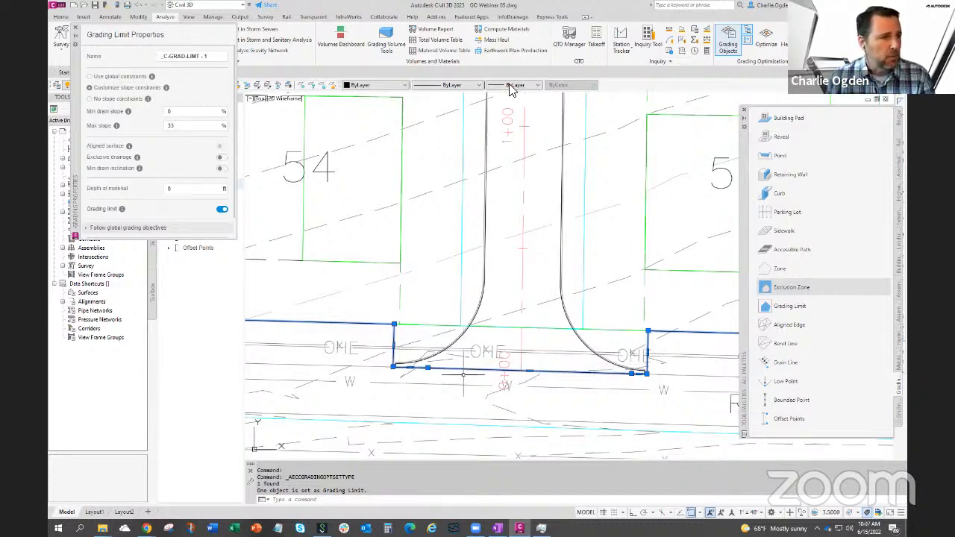
scroll(393, 365, up, 1)
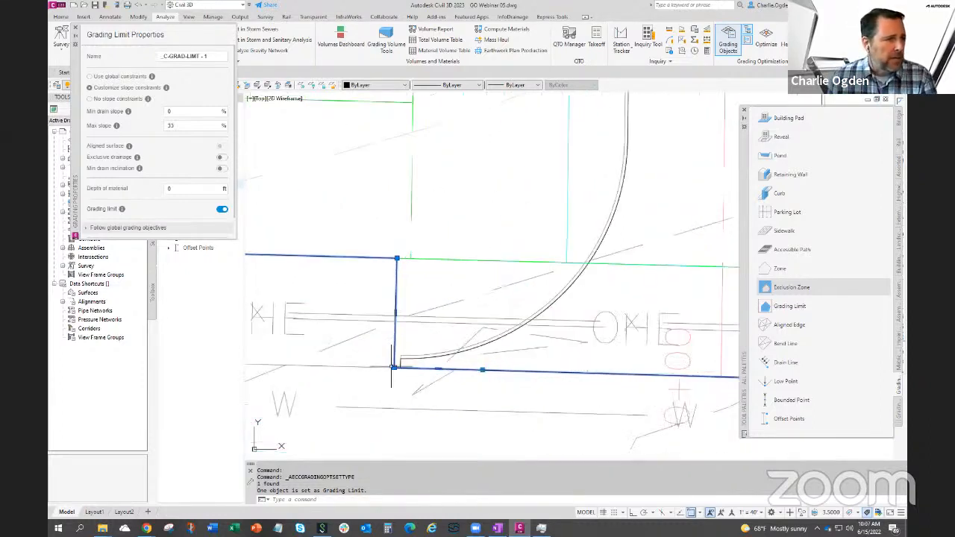
scroll(393, 366, down, 7)
Examine the grading limit where the northern street ends at the site's northeast corner, and clear the selection
scroll(565, 305, up, 10)
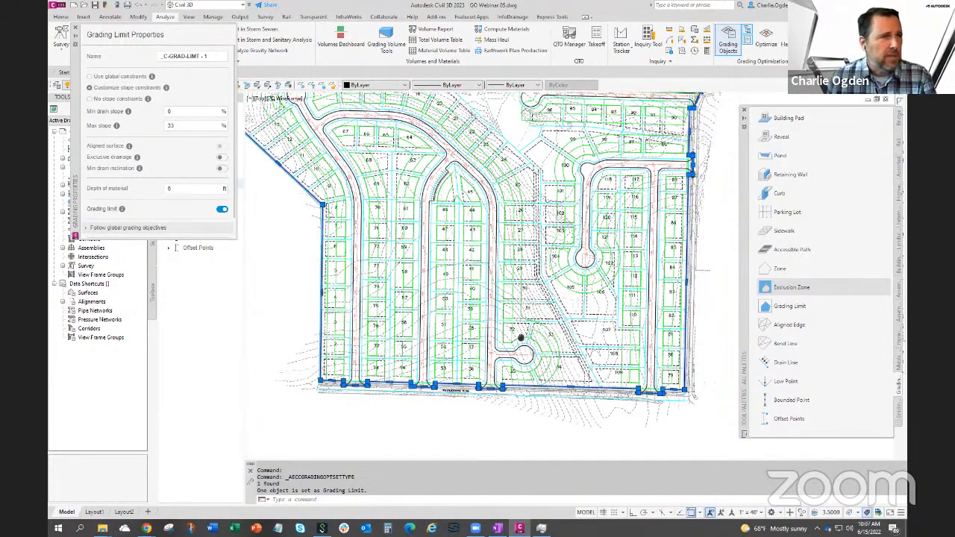
mouse_move(504, 221)
middle_down()
mouse_move(571, 171)
mouse_move(619, 97)
mouse_move(568, 197)
middle_up()
scroll(588, 172, up, 2)
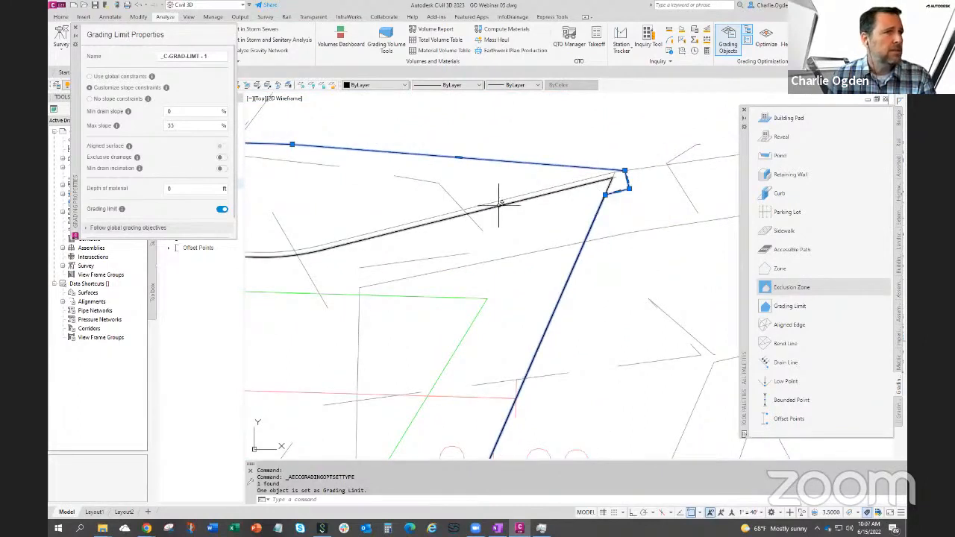
scroll(468, 243, down, 2)
middle_drag(441, 256, 511, 240)
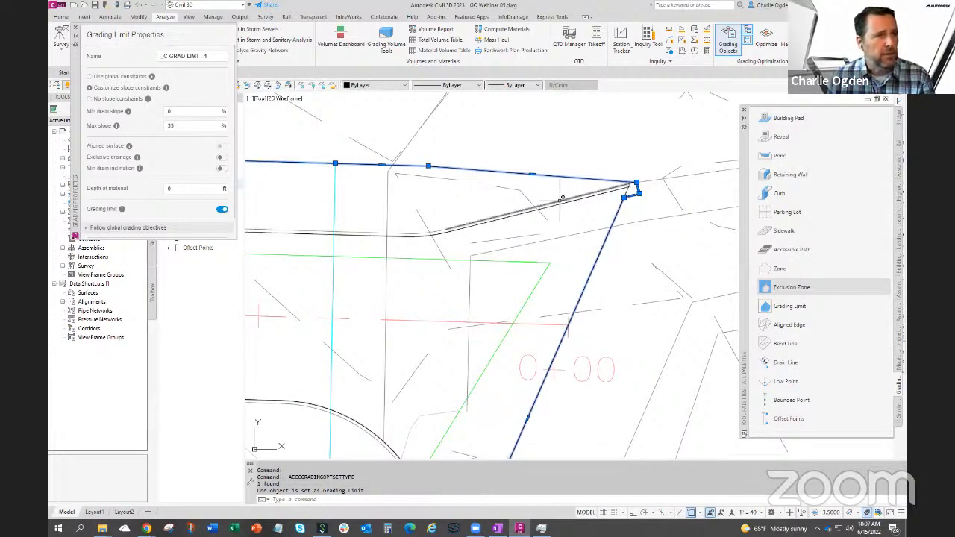
scroll(636, 182, up, 2)
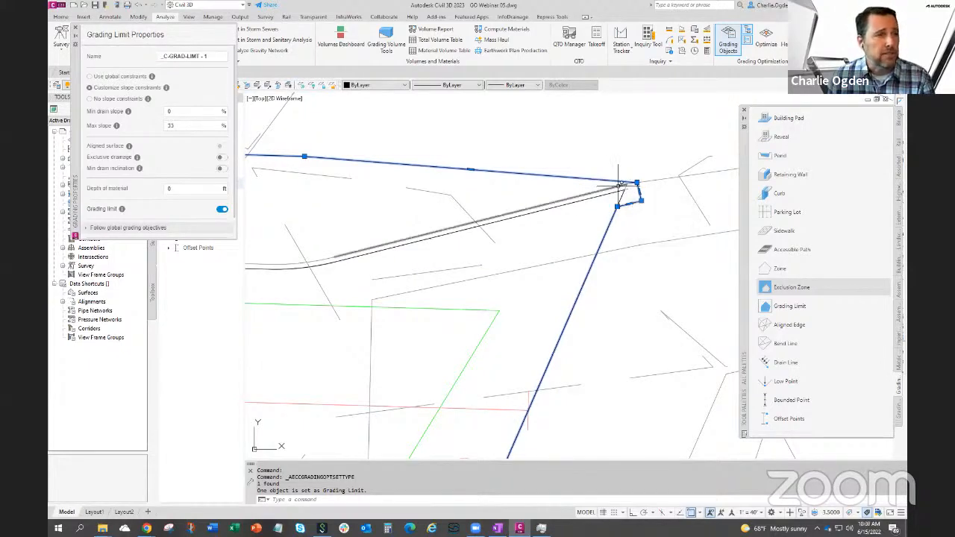
scroll(633, 179, down, 6)
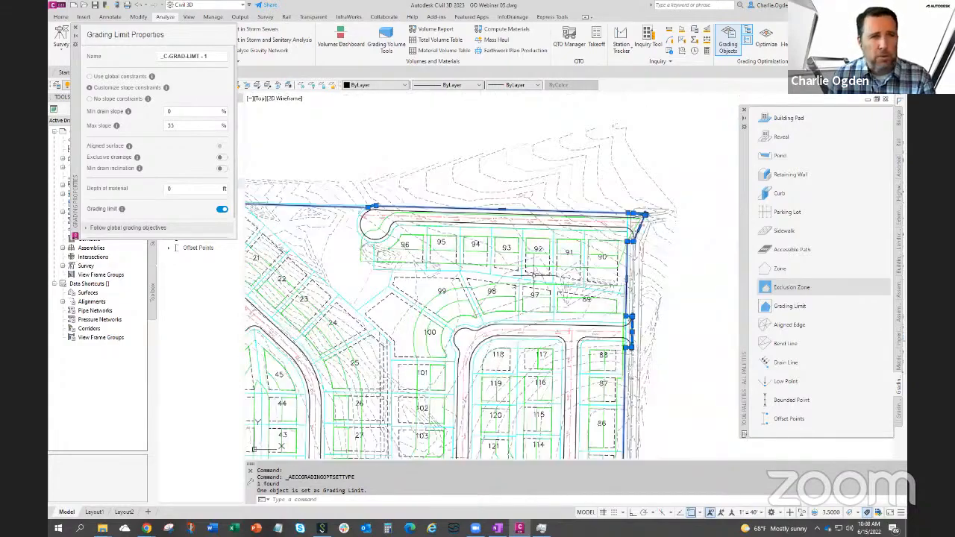
scroll(571, 255, down, 8)
key(Escape)
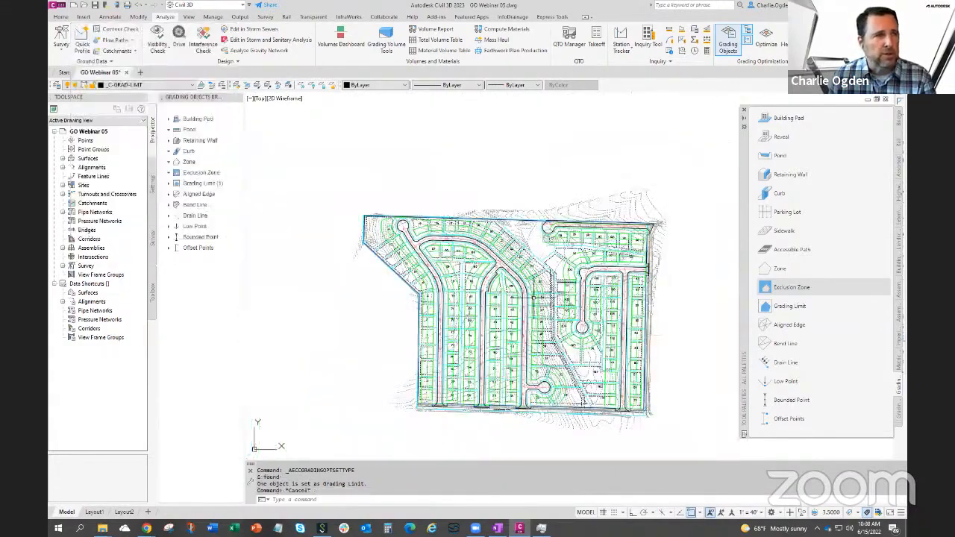
Examine the western streets from the northwest cul-de-sac down to Rattlesnake Road and their road edge polylines, clearing the selection
scroll(539, 290, up, 2)
scroll(484, 317, up, 3)
middle_drag(451, 309, 453, 363)
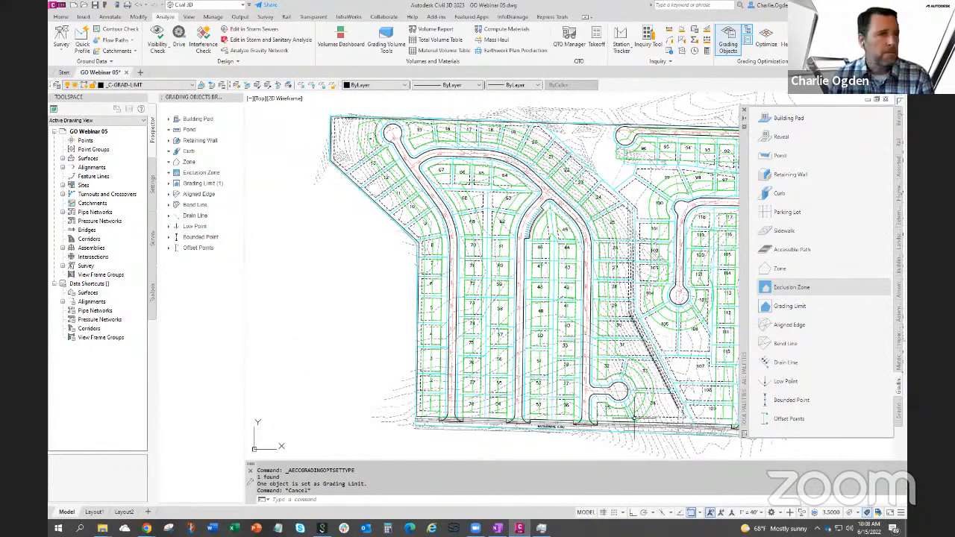
middle_drag(440, 295, 422, 331)
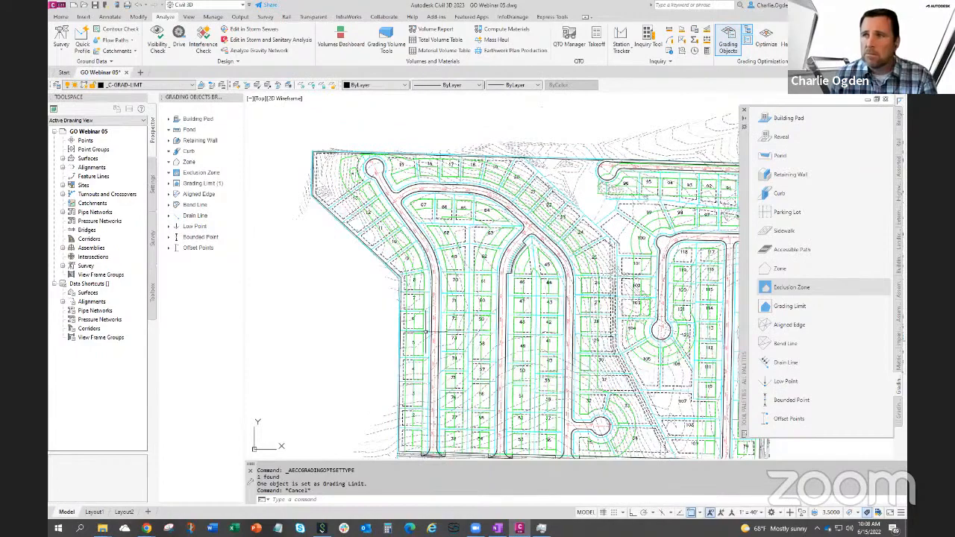
scroll(436, 388, up, 2)
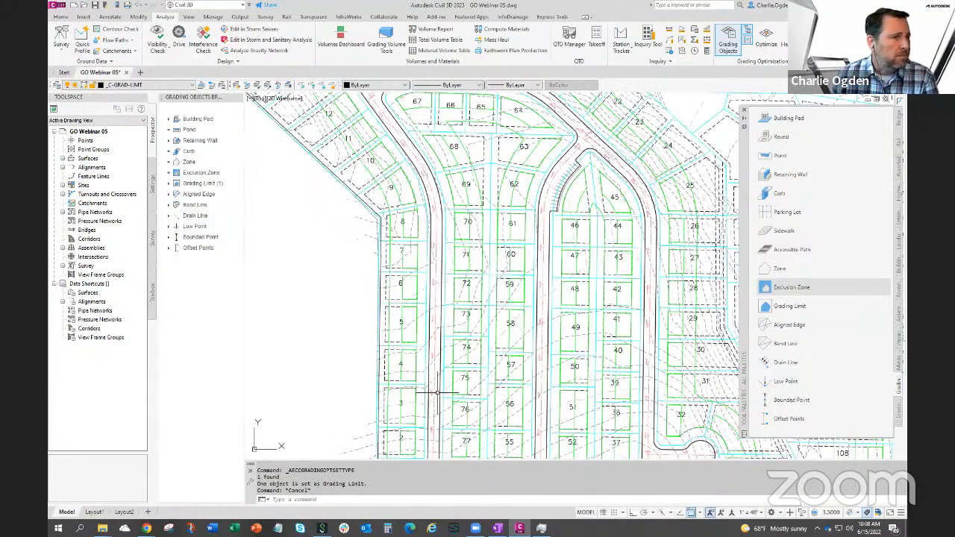
middle_drag(436, 391, 414, 282)
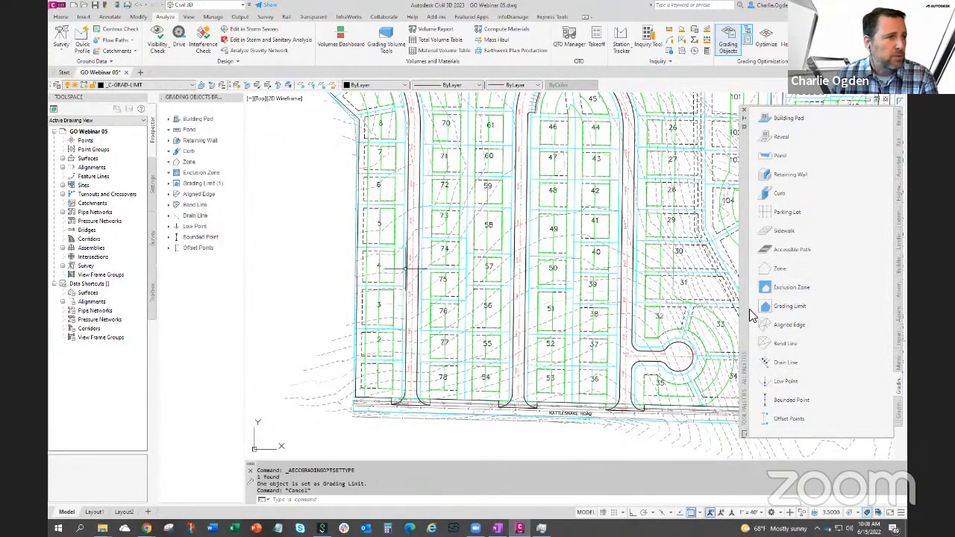
scroll(402, 276, up, 10)
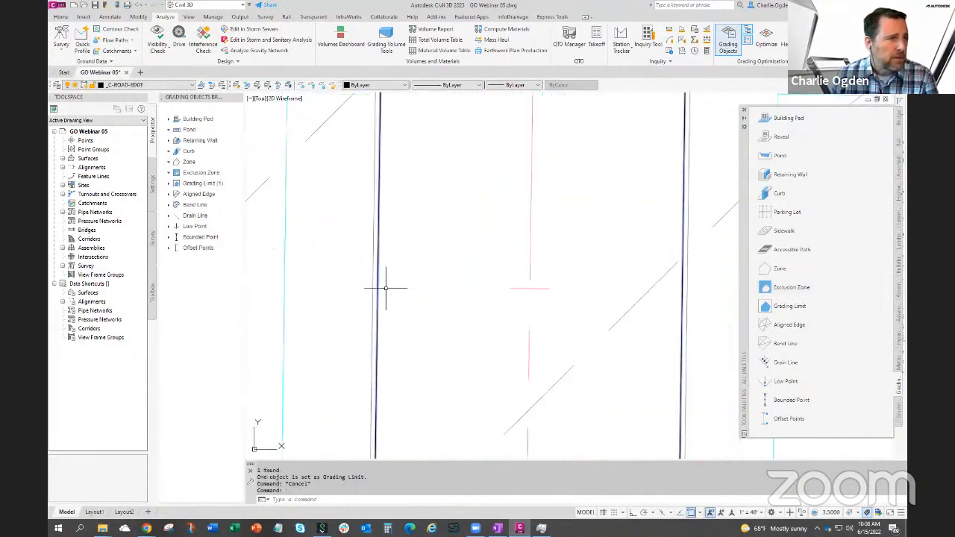
scroll(386, 288, down, 8)
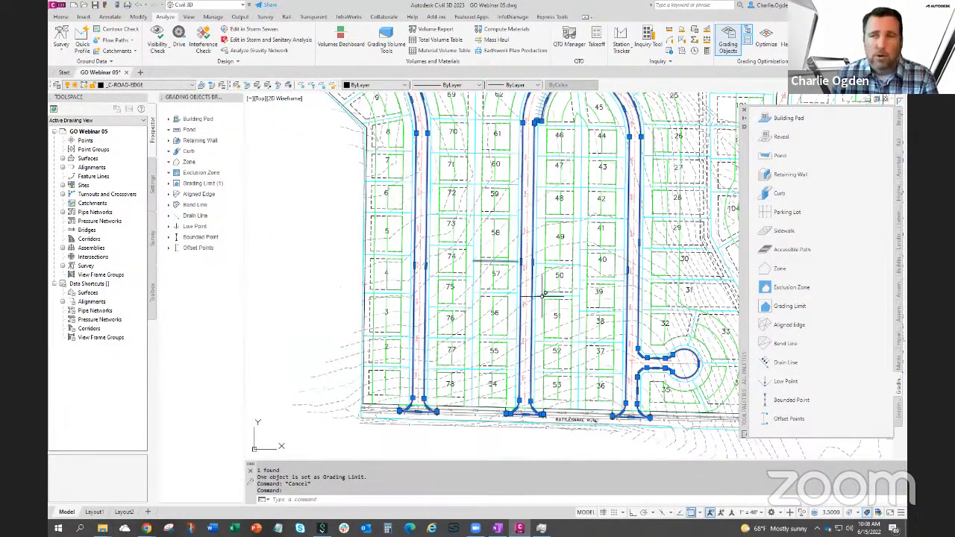
key(Escape)
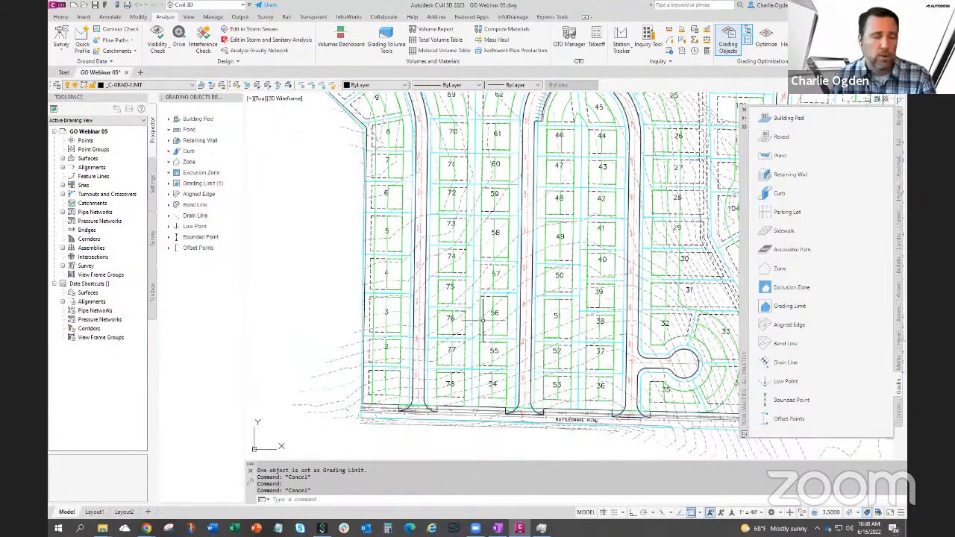
Select all road right-of-way polylines on layer C-ROAD-ROWL across the subdivision
click(410, 269)
scroll(290, 256, down, 4)
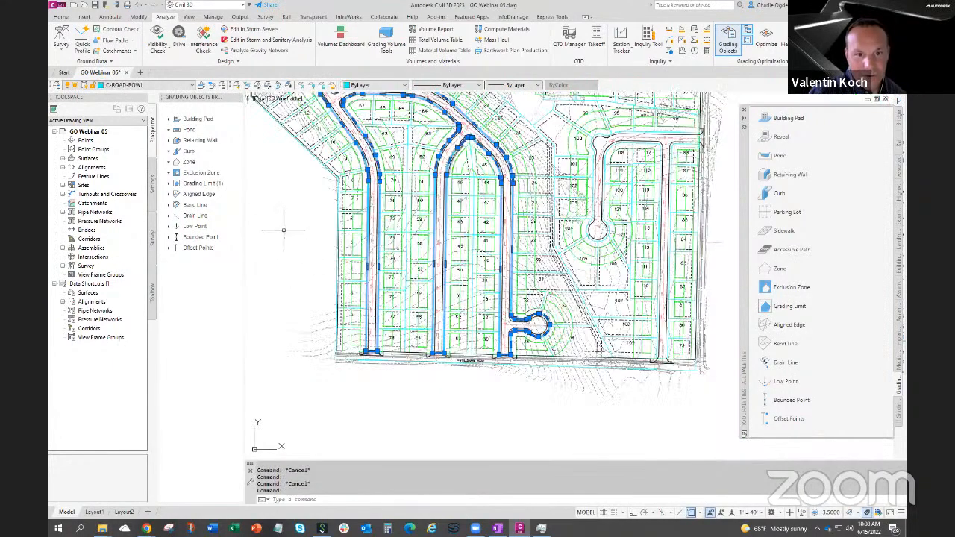
scroll(382, 305, up, 4)
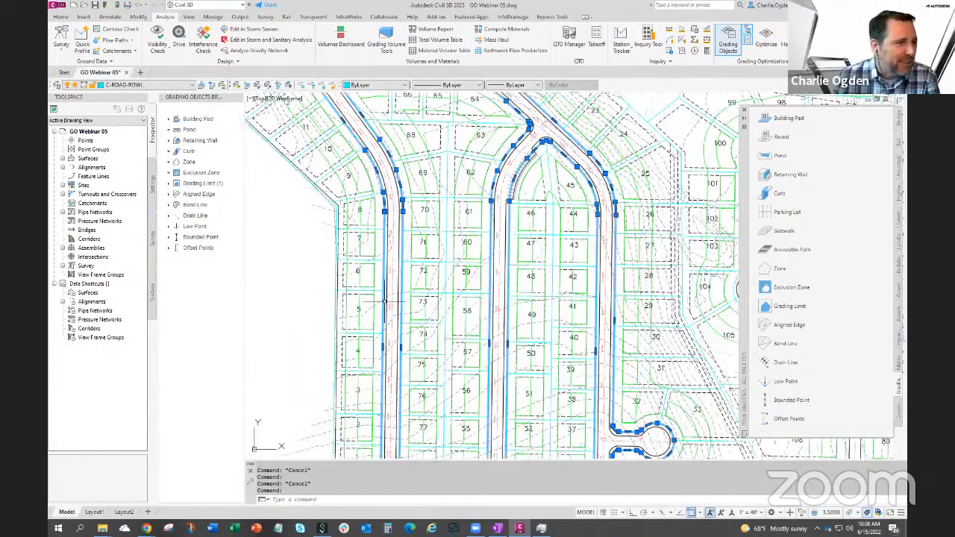
scroll(382, 252, down, 2)
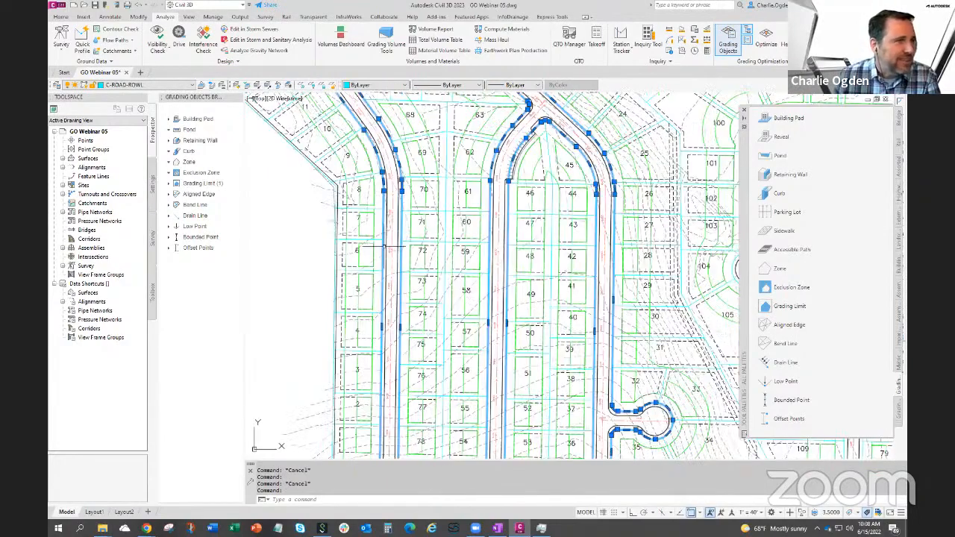
scroll(385, 247, down, 2)
scroll(388, 254, up, 5)
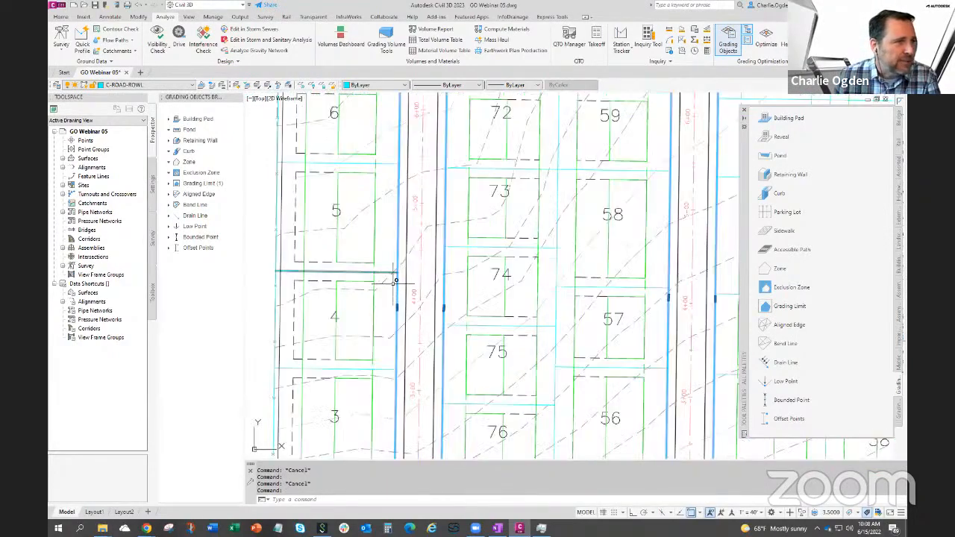
scroll(399, 277, down, 3)
scroll(395, 287, down, 3)
right_click(327, 283)
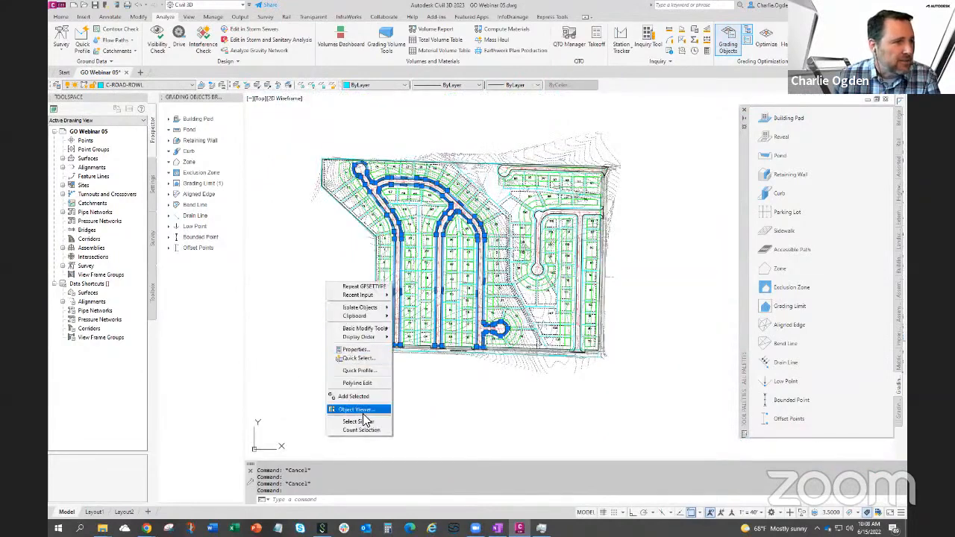
click(358, 421)
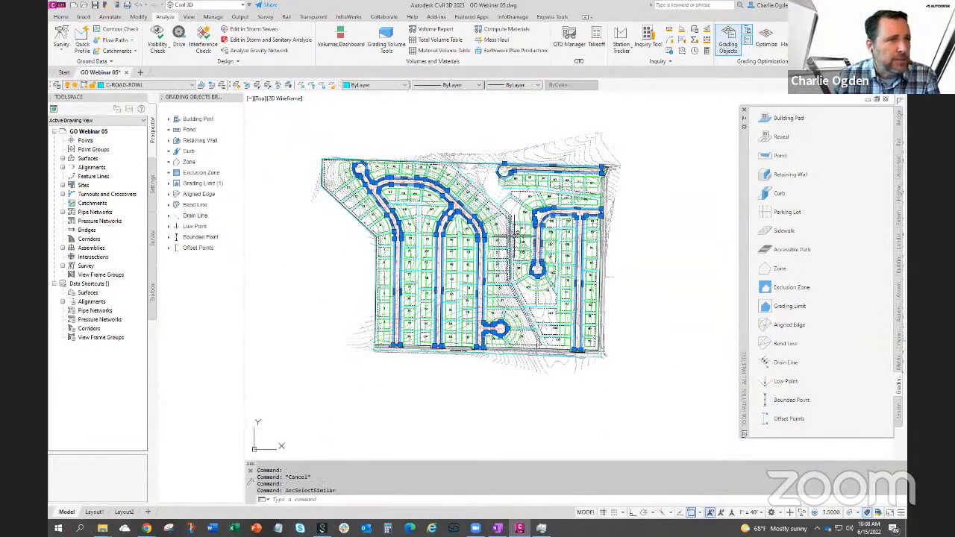
Convert the selected right-of-way polylines to zones with customized slope constraints of 2% minimum drain slope and 4% maximum slope
scroll(532, 279, up, 3)
scroll(533, 279, down, 1)
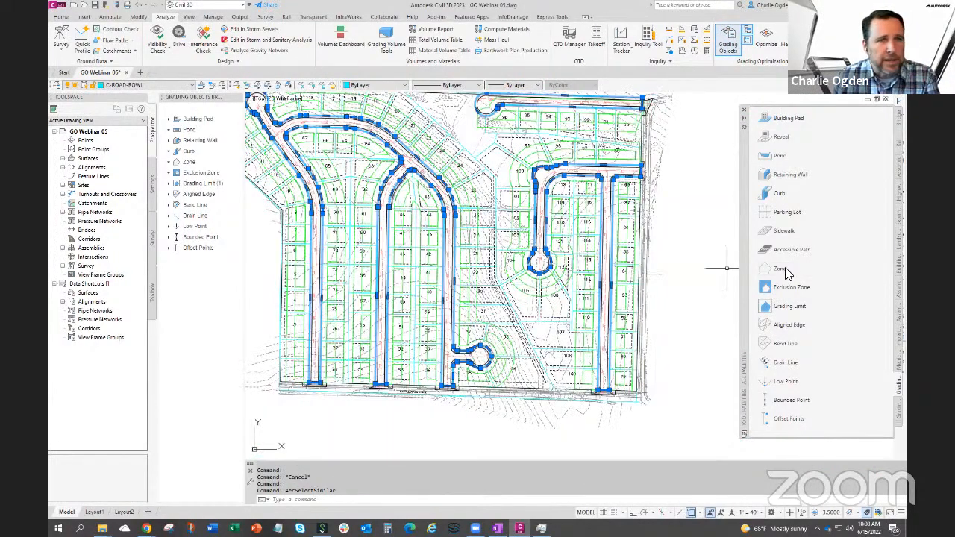
click(783, 270)
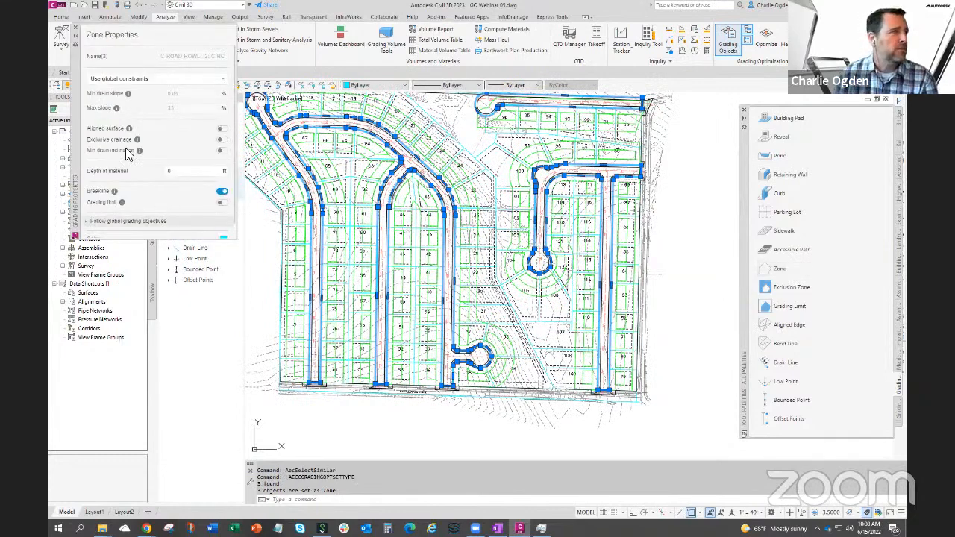
click(108, 79)
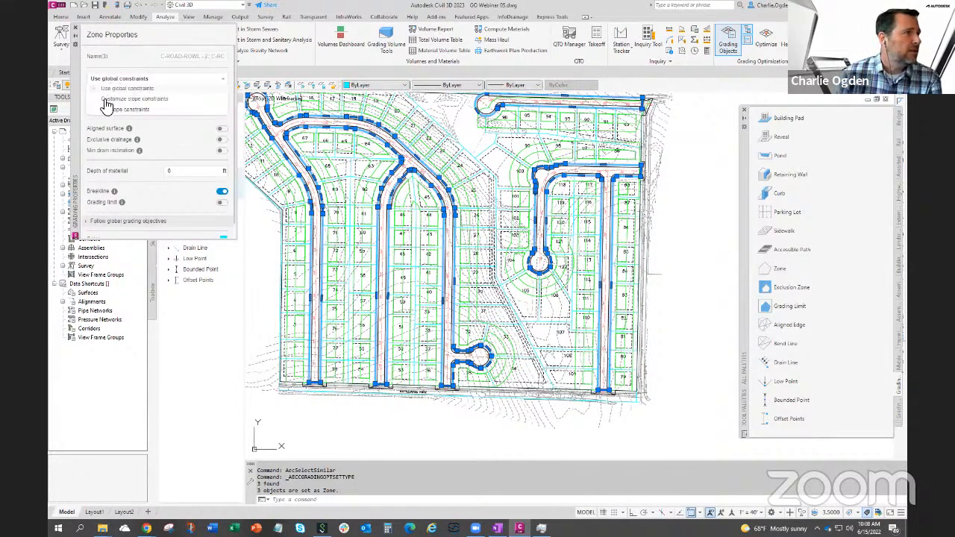
click(105, 107)
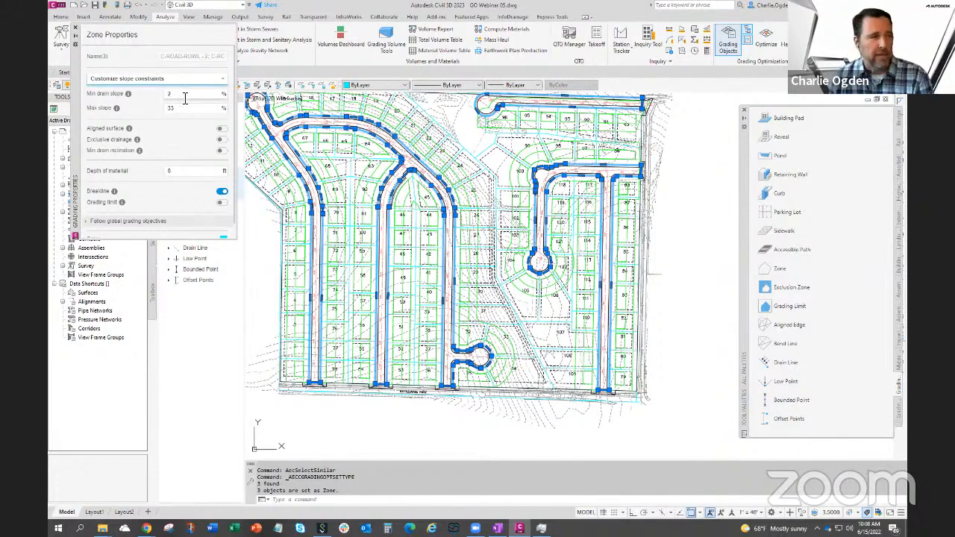
click(179, 96)
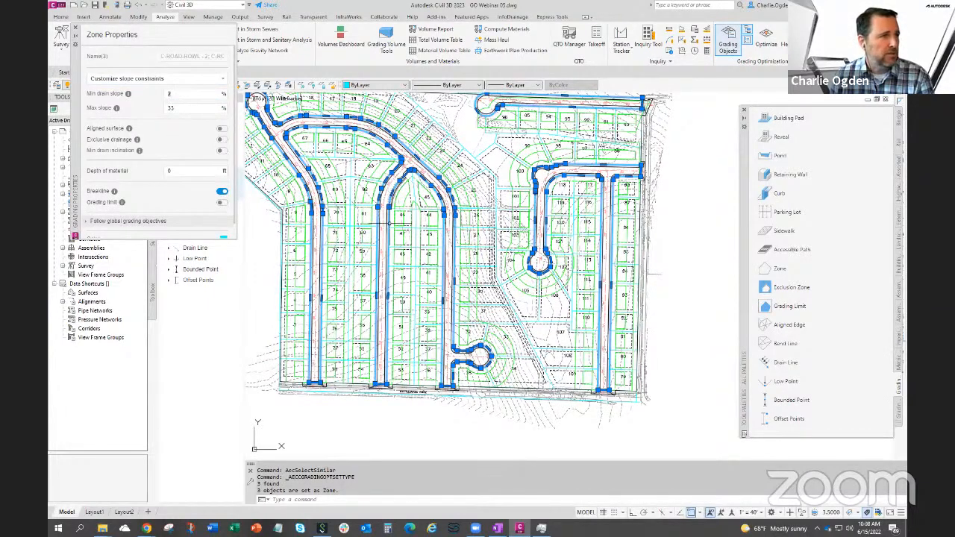
double_click(169, 107)
text(4)
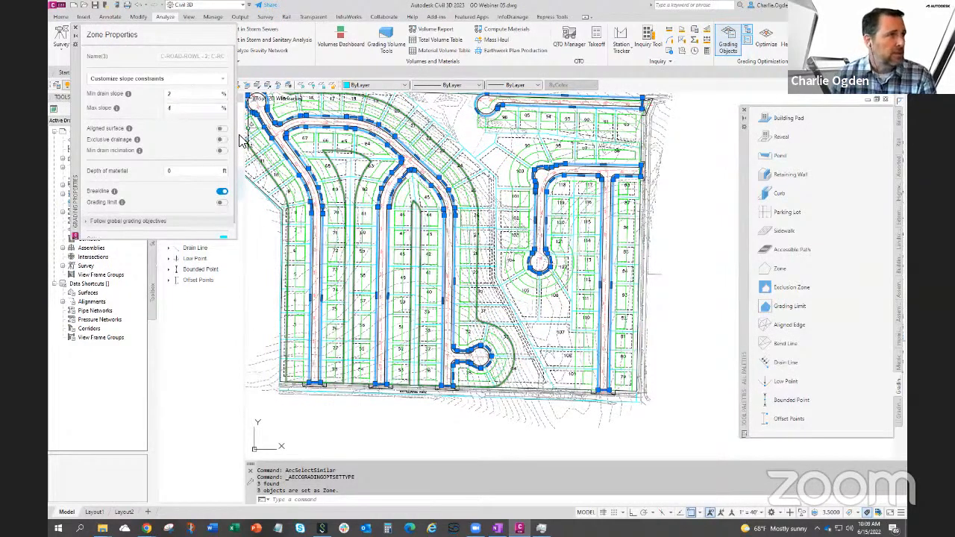
click(76, 33)
key(Escape)
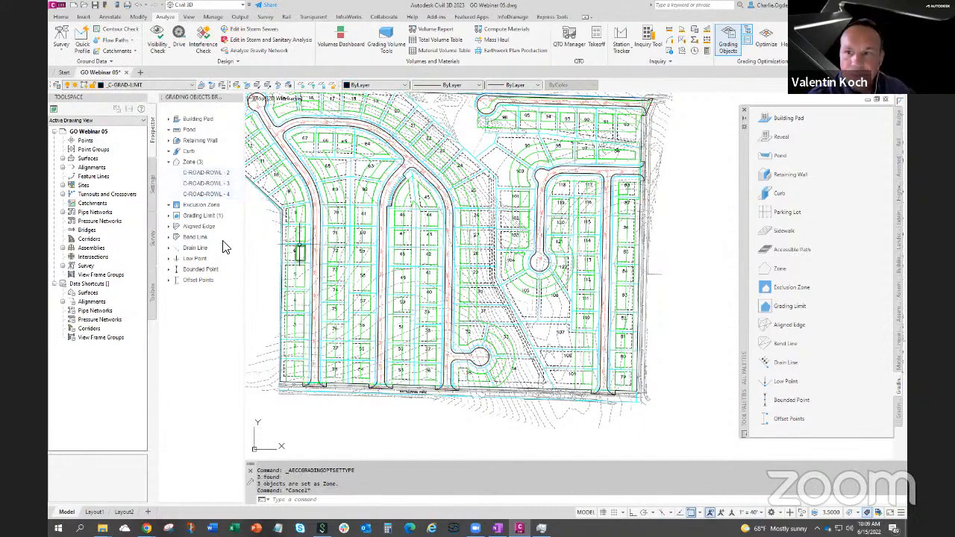
Select all road edge polylines on layer _C-ROAD-EDGE across the subdivision
scroll(343, 249, up, 5)
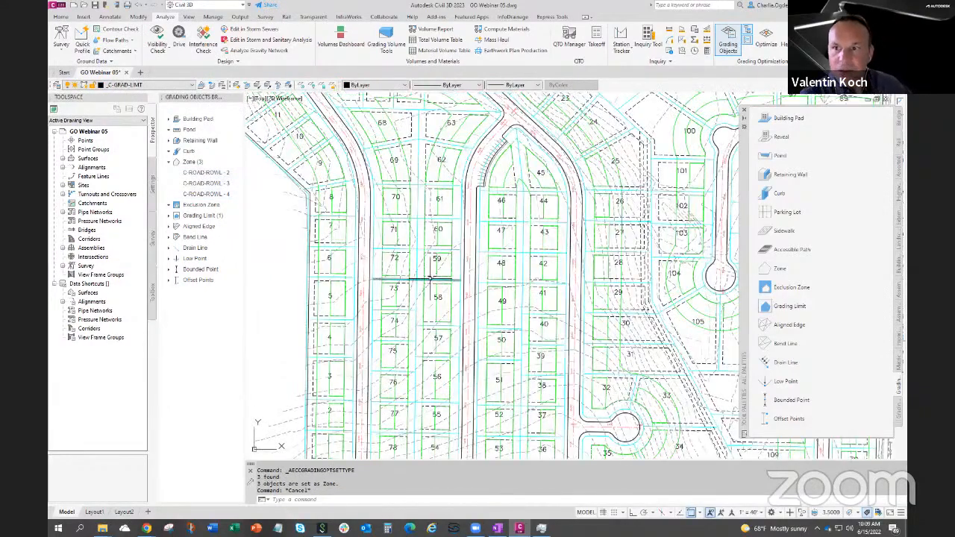
click(358, 274)
right_click(287, 271)
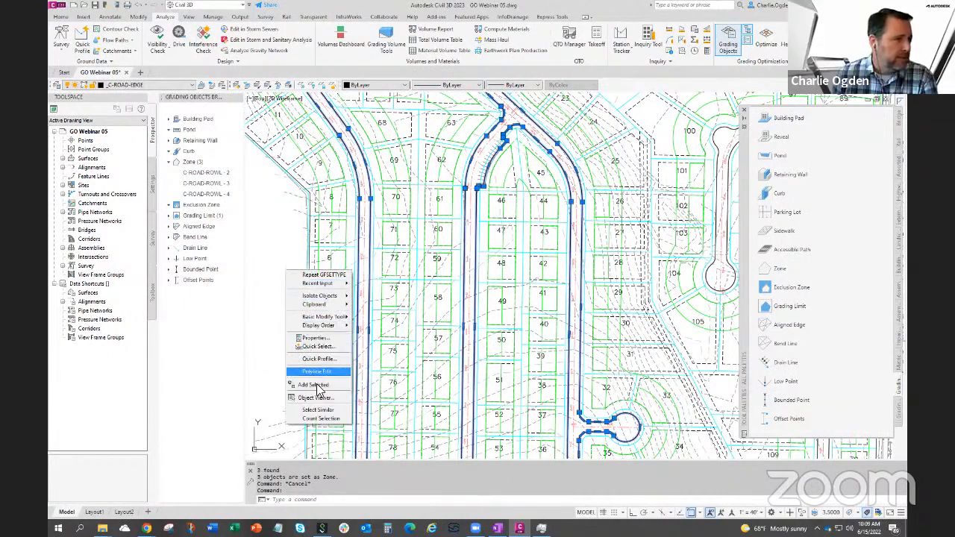
click(322, 410)
scroll(500, 275, down, 6)
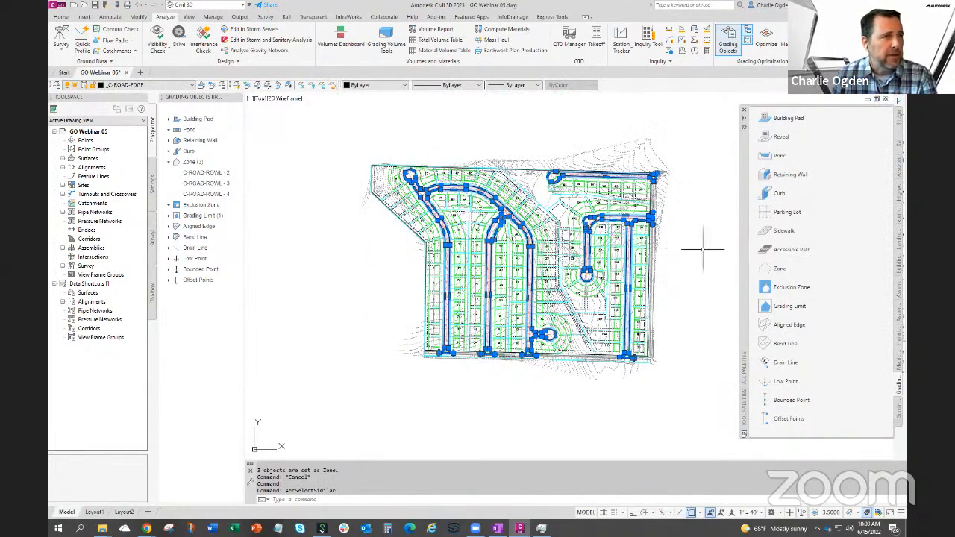
middle_drag(702, 250, 667, 270)
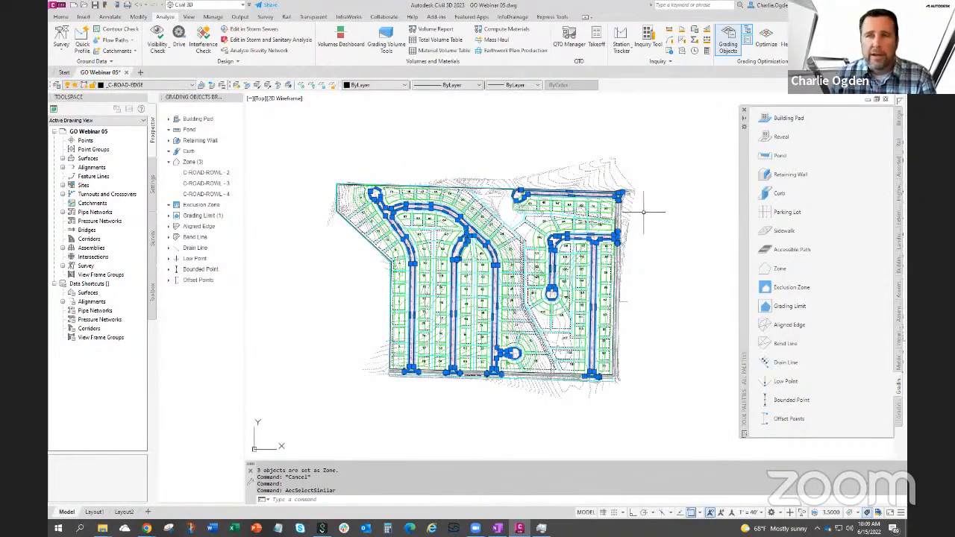
Convert the selected road edge polylines to zones with customized slope constraints of 1% minimum drain slope and 8% maximum slope
click(780, 268)
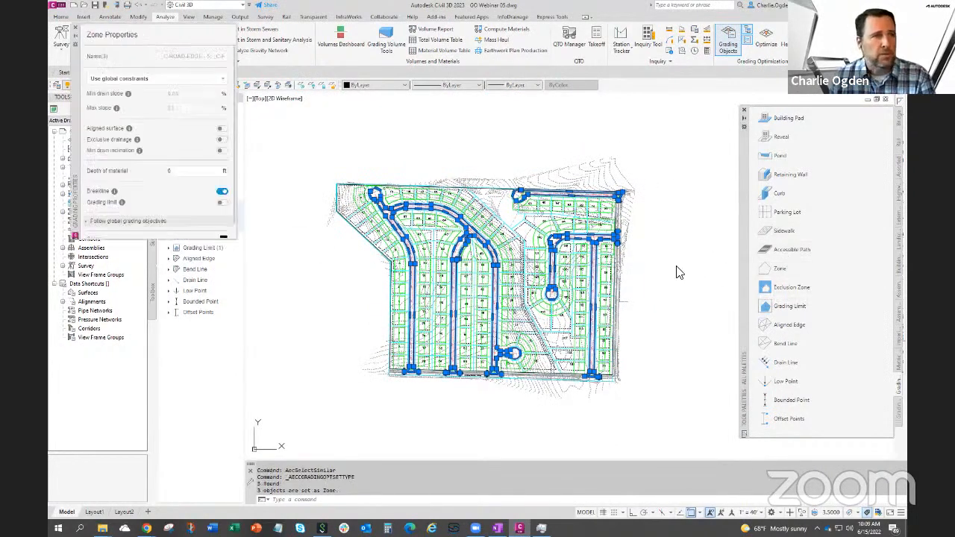
click(103, 79)
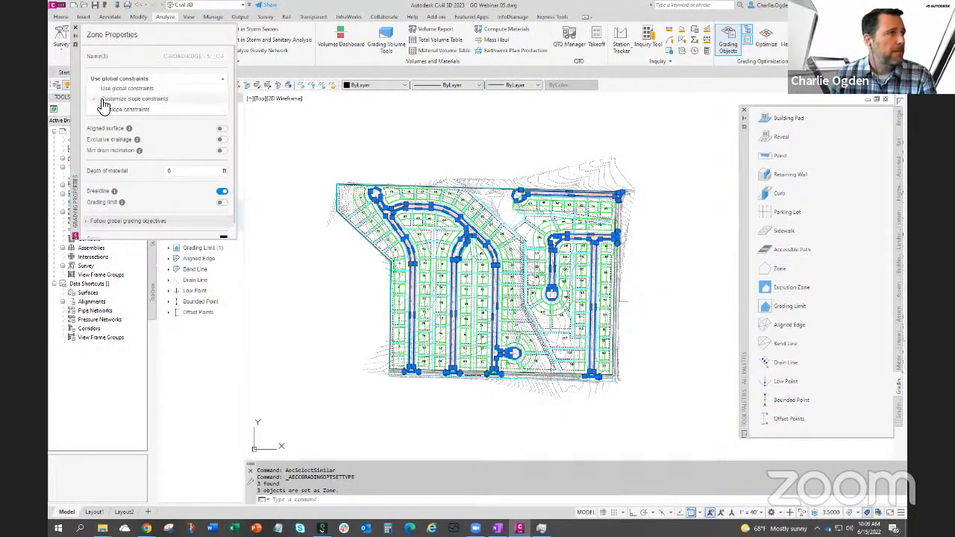
click(103, 100)
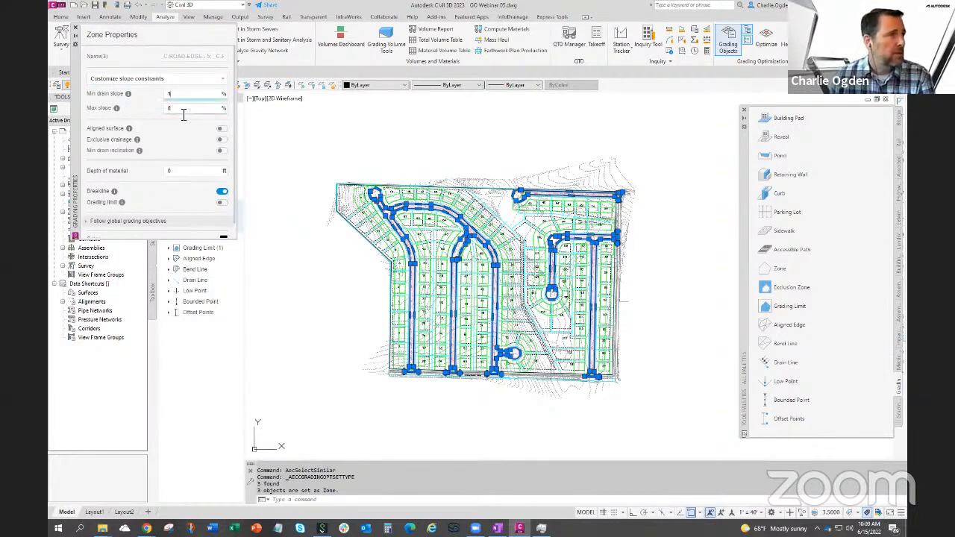
click(75, 33)
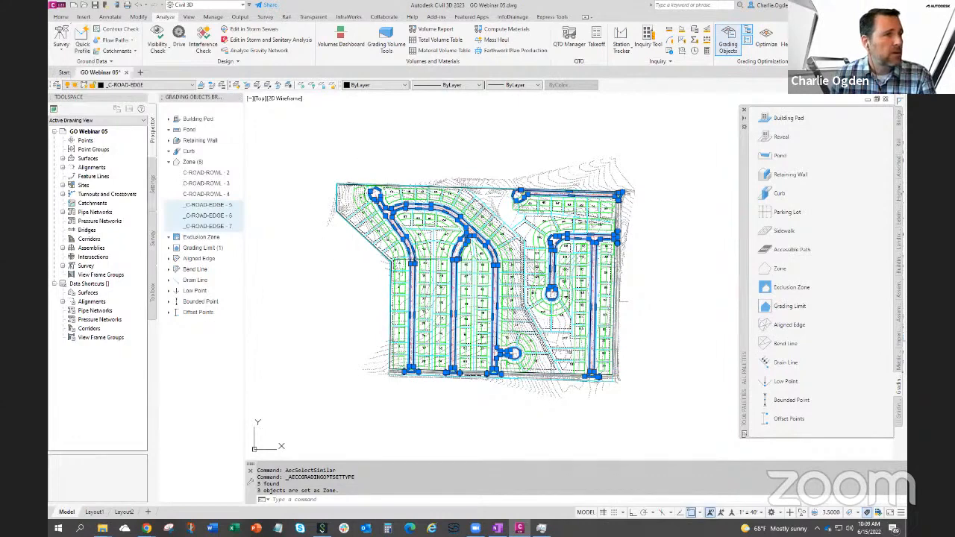
key(Escape)
Turn on the _C-GRAD-CURB layer so the curb polylines along the streets are displayed
scroll(401, 277, up, 5)
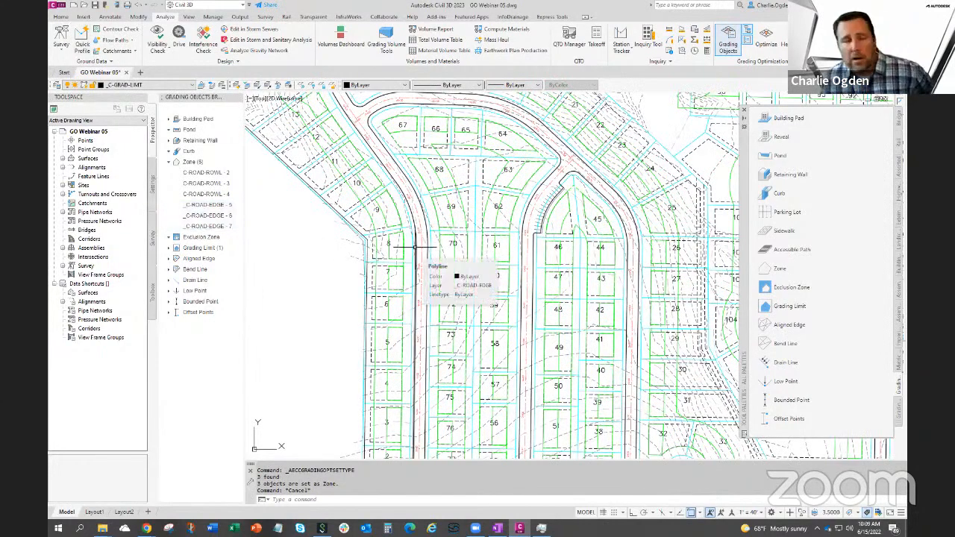
scroll(420, 241, up, 2)
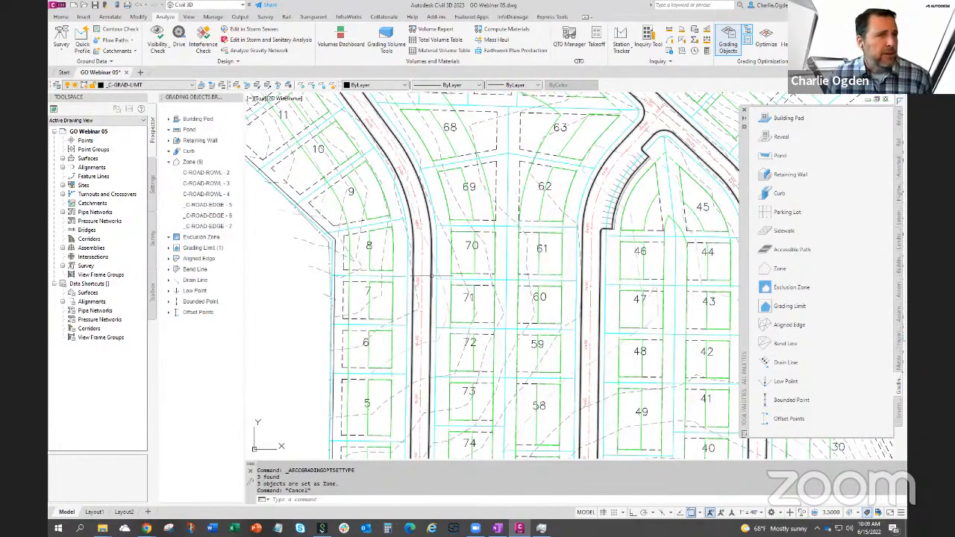
click(133, 85)
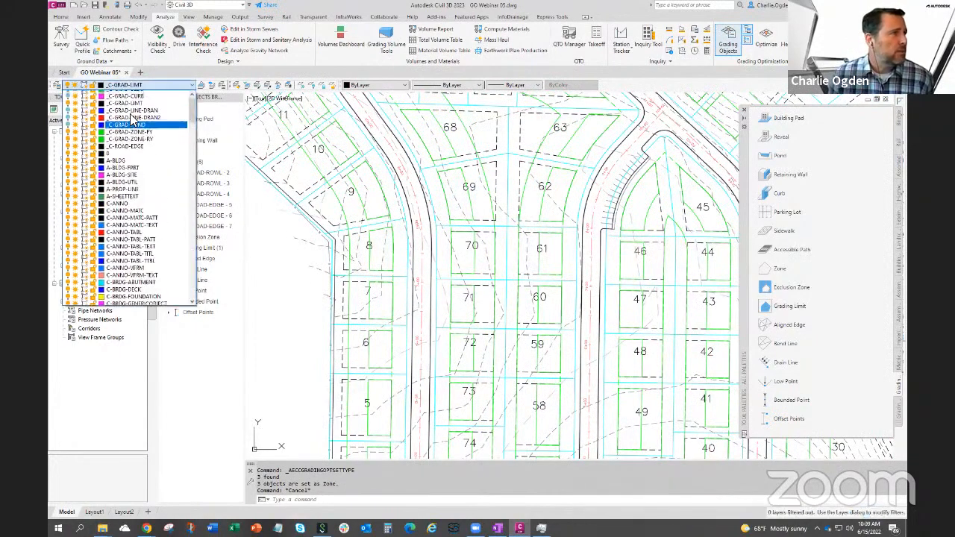
click(67, 102)
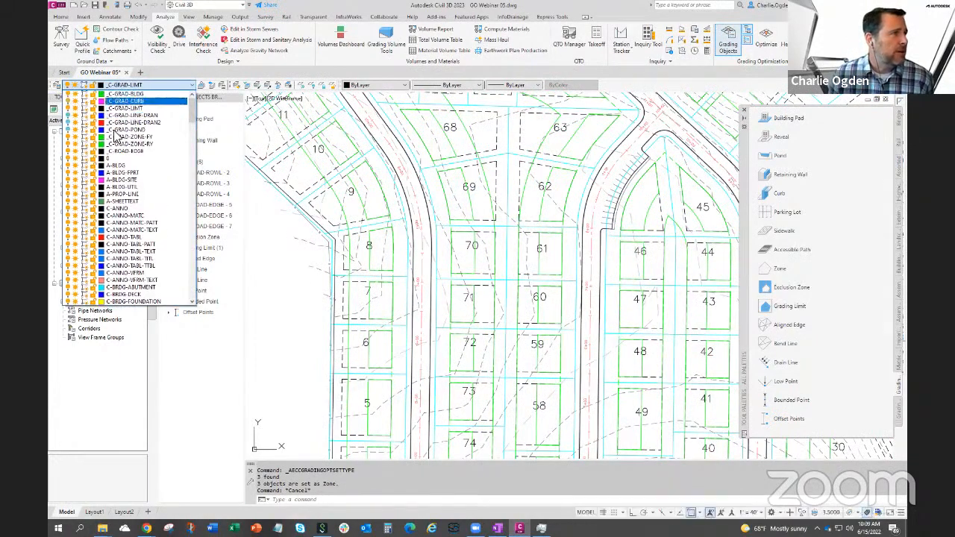
click(296, 289)
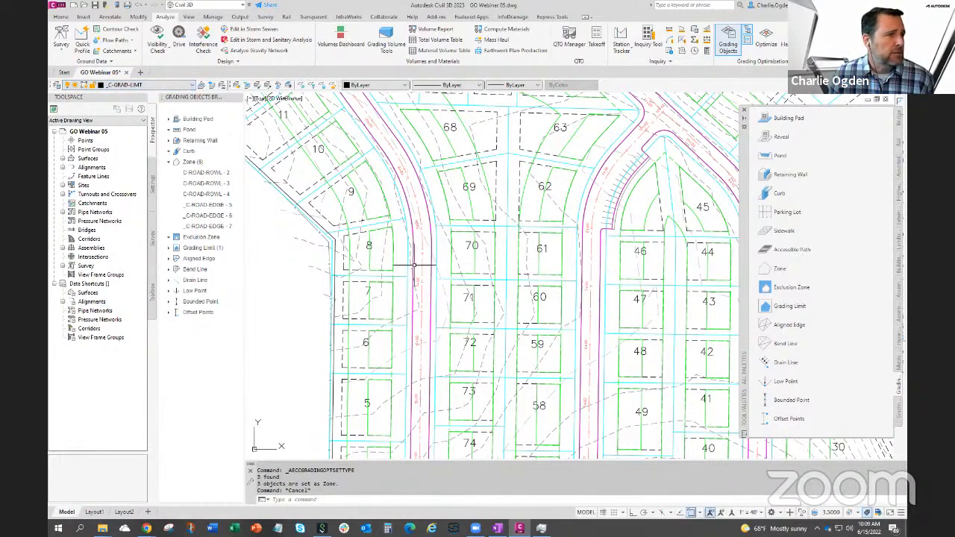
Select all curb polylines on layer _C-GRAD-CURB across the subdivision
click(417, 294)
scroll(417, 294, down, 5)
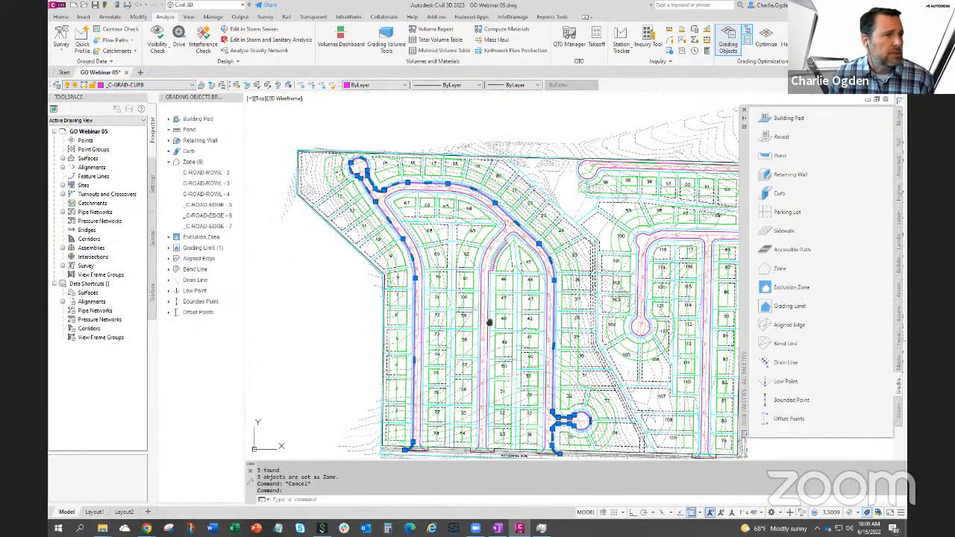
middle_drag(490, 322, 448, 282)
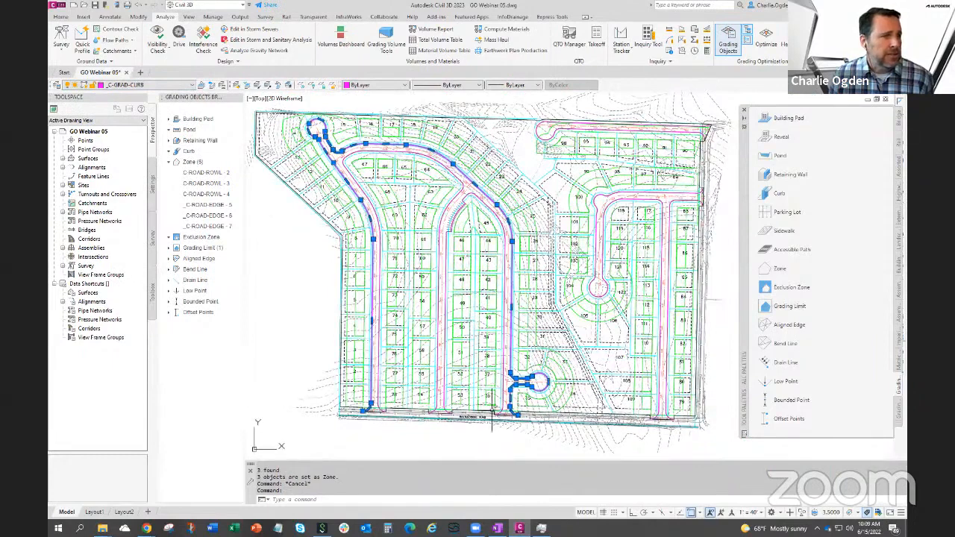
click(382, 304)
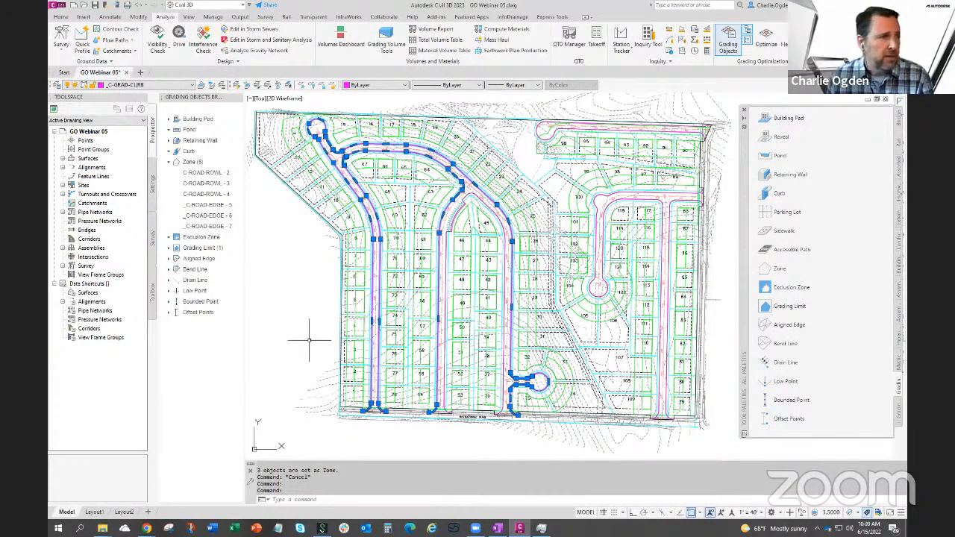
right_click(286, 304)
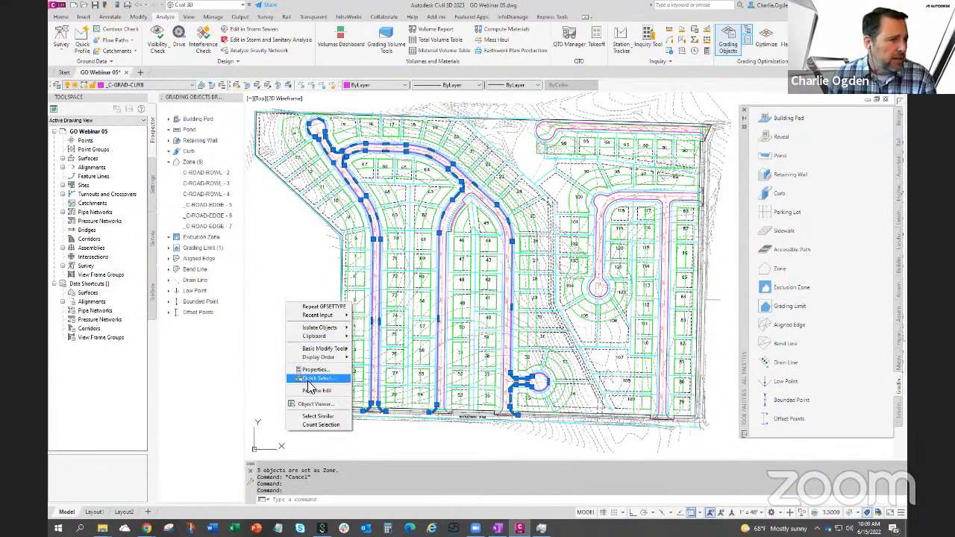
click(320, 416)
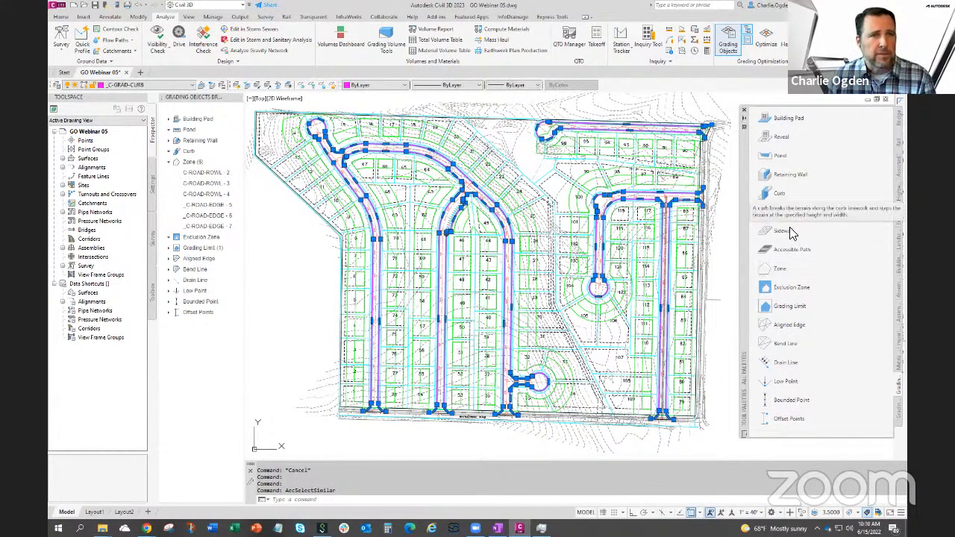
Convert the selected curb polylines to curbs with a height of 0.50 ft and a width of 0.50 ft
click(776, 194)
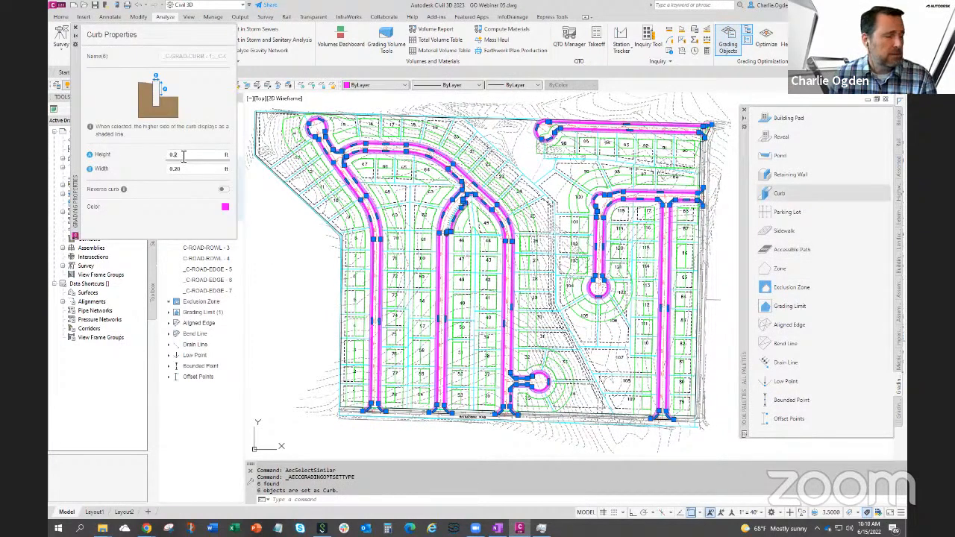
key(BackSpace)
text(50)
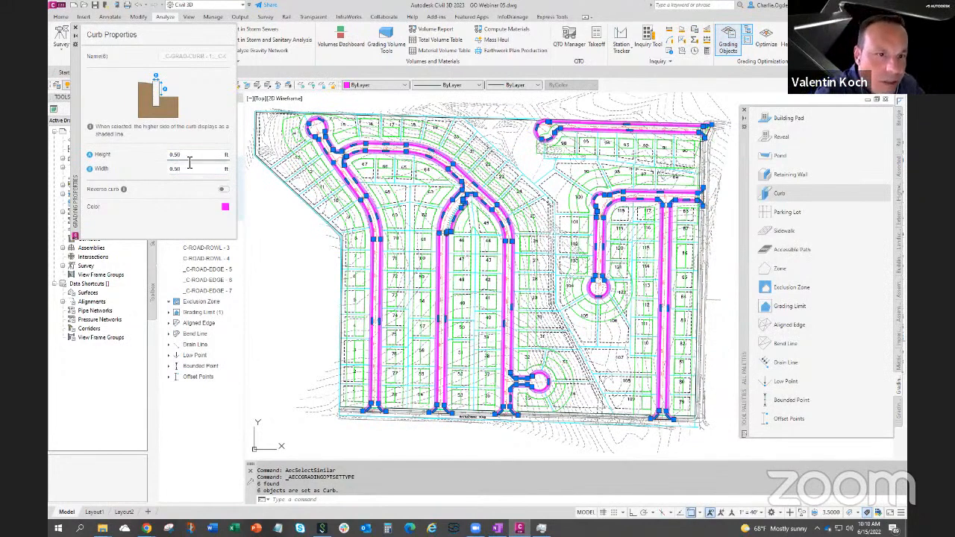
Examine the curbs along the streets and the curb properties of the cul-de-sac curb next to lot 96
scroll(347, 373, up, 3)
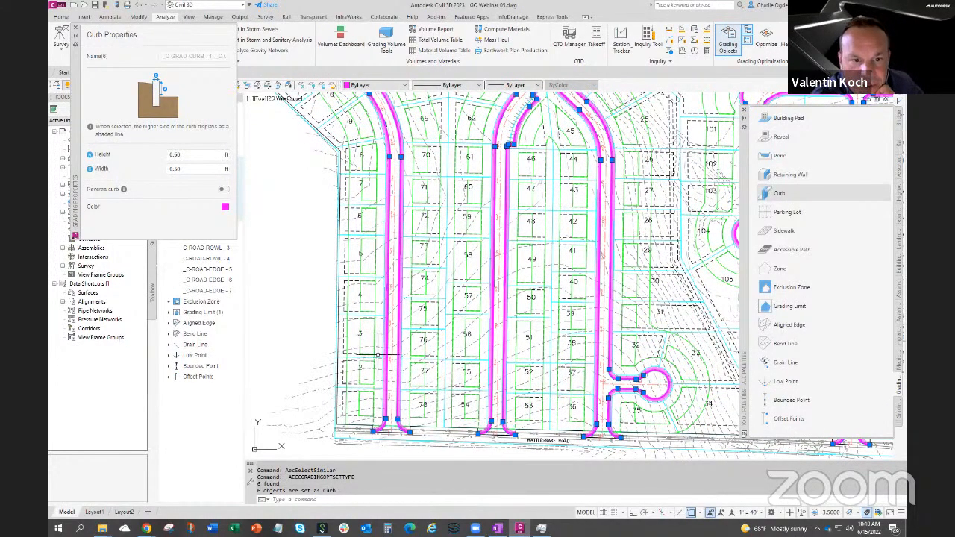
scroll(382, 356, up, 2)
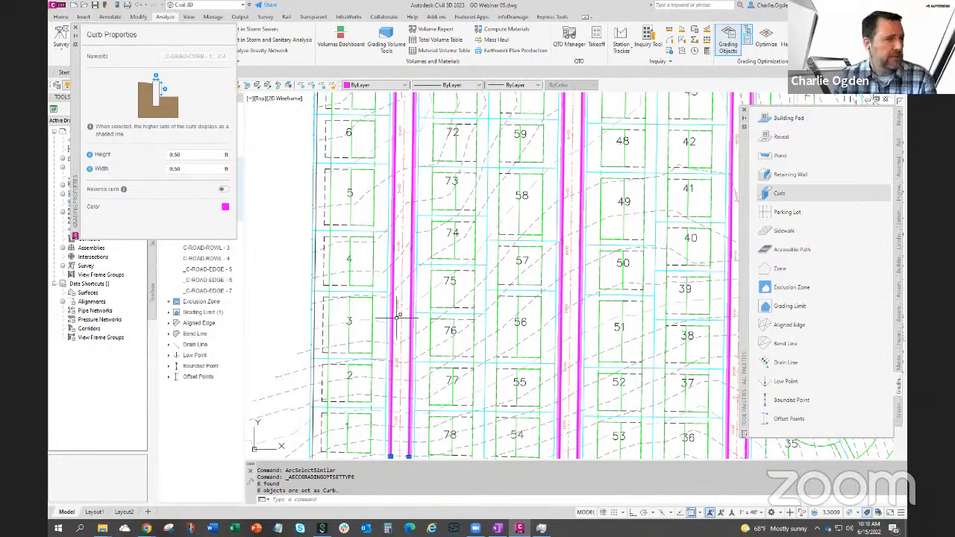
scroll(493, 323, down, 3)
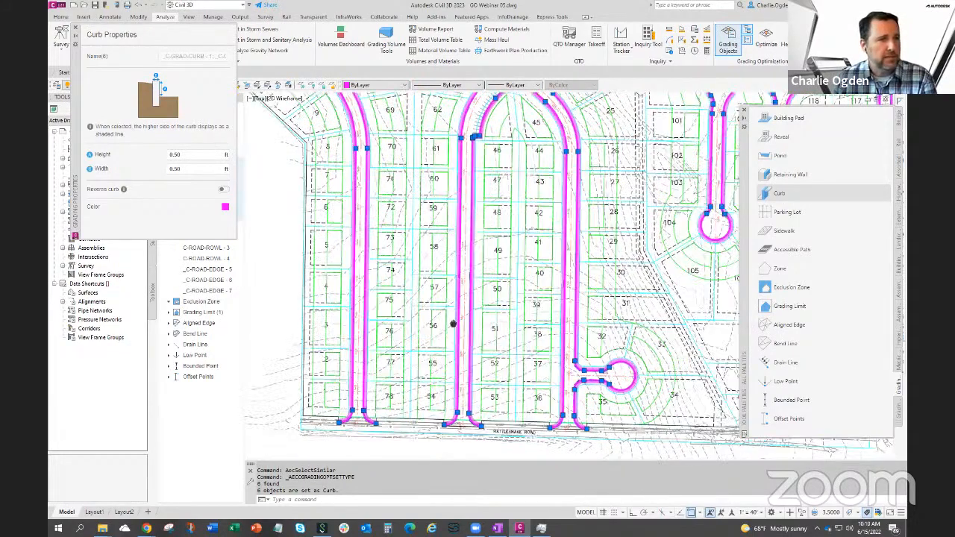
mouse_move(606, 323)
middle_down()
mouse_move(504, 346)
mouse_move(480, 498)
middle_up()
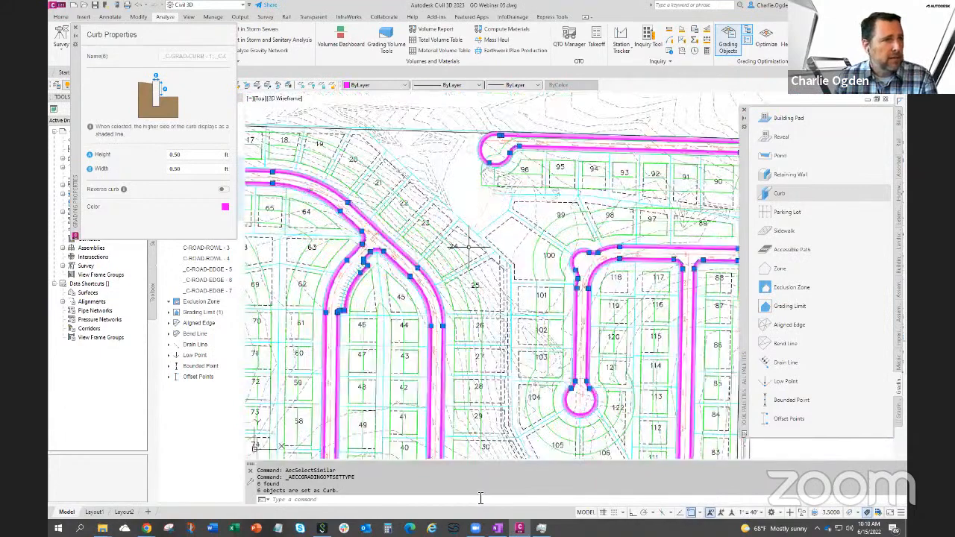
key(Escape)
click(500, 140)
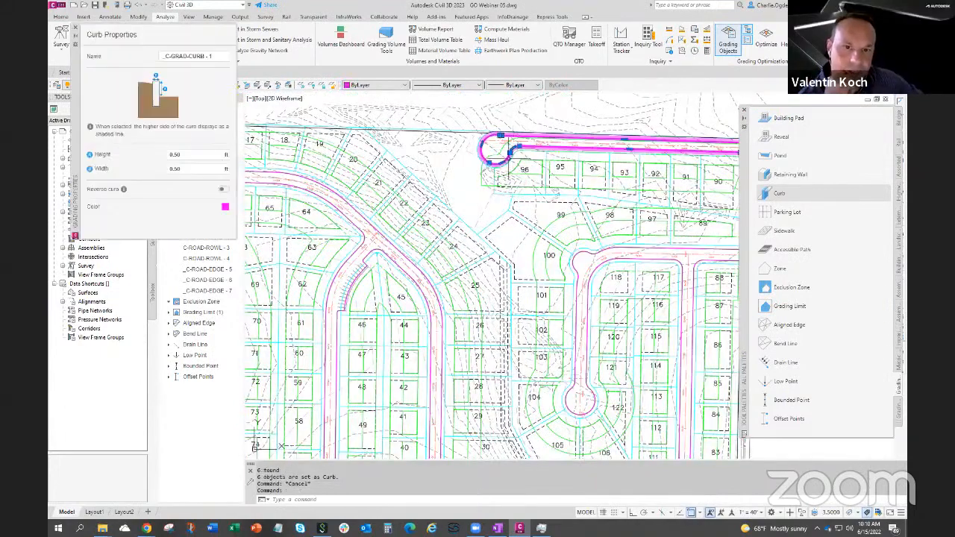
scroll(494, 146, up, 3)
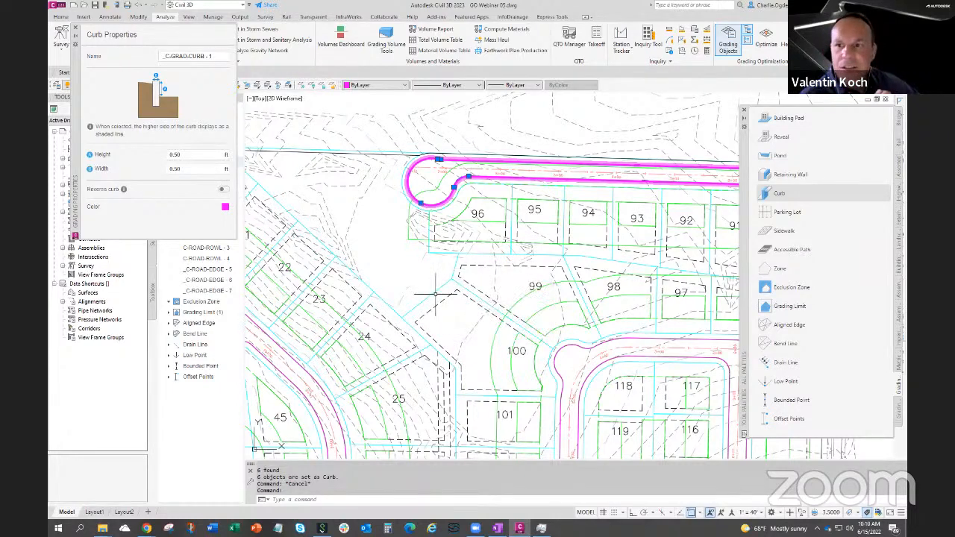
key(Escape)
scroll(428, 298, down, 3)
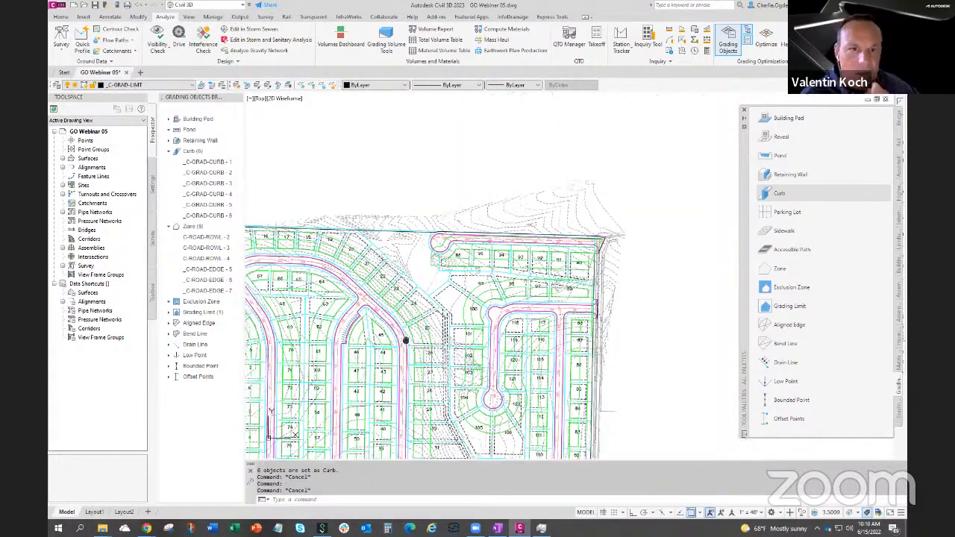
mouse_move(406, 340)
middle_down()
mouse_move(554, 265)
mouse_move(593, 229)
middle_up()
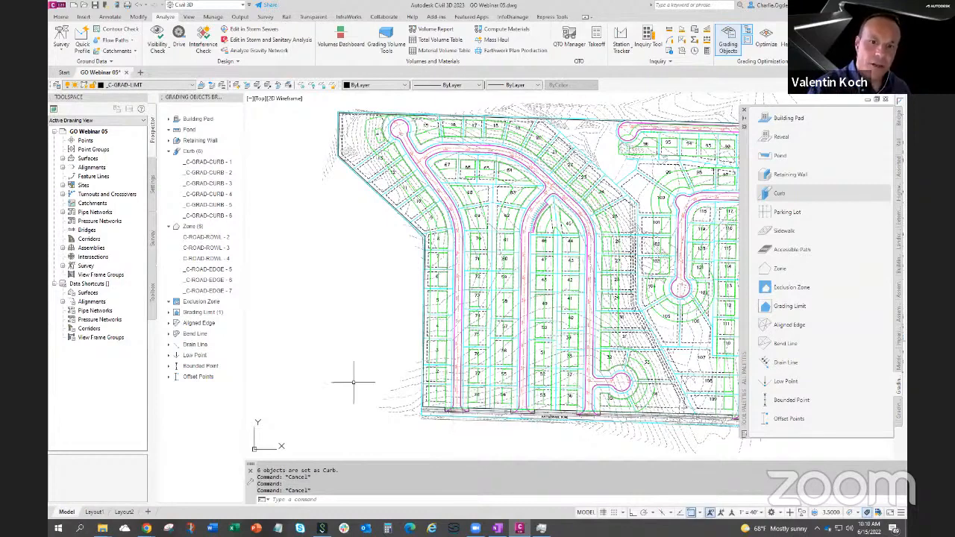
Inspect one curb line close up beside the road edge line and review its curb height and width properties
scroll(452, 339, up, 8)
scroll(452, 339, up, 6)
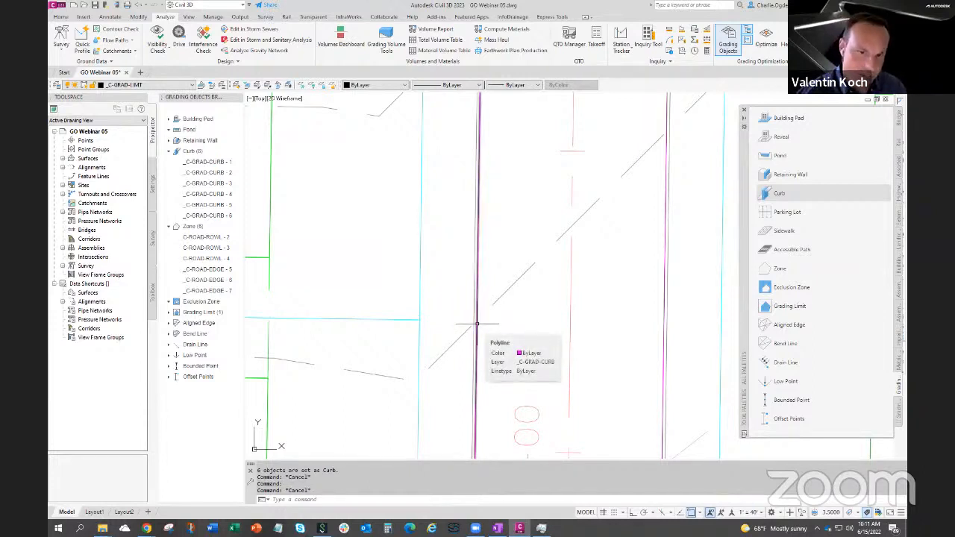
scroll(484, 326, up, 3)
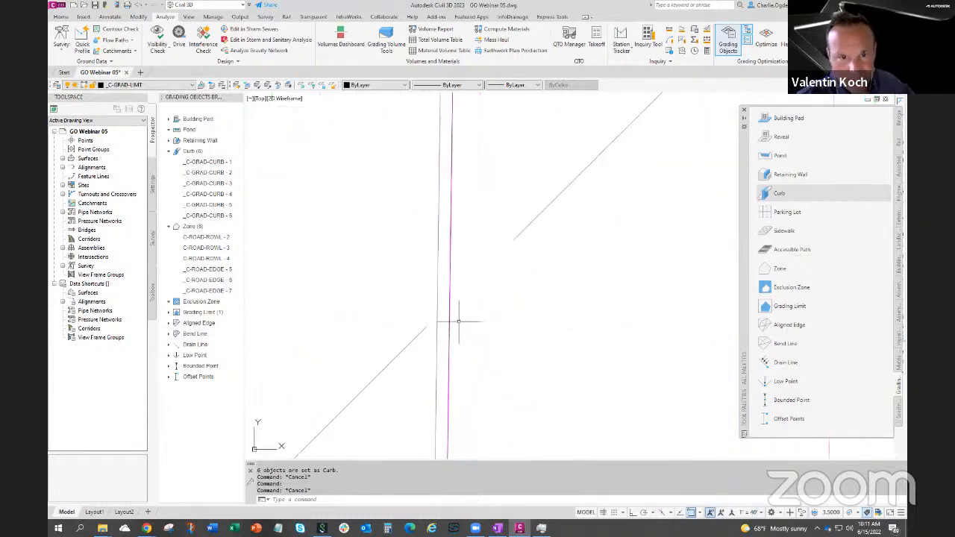
click(453, 311)
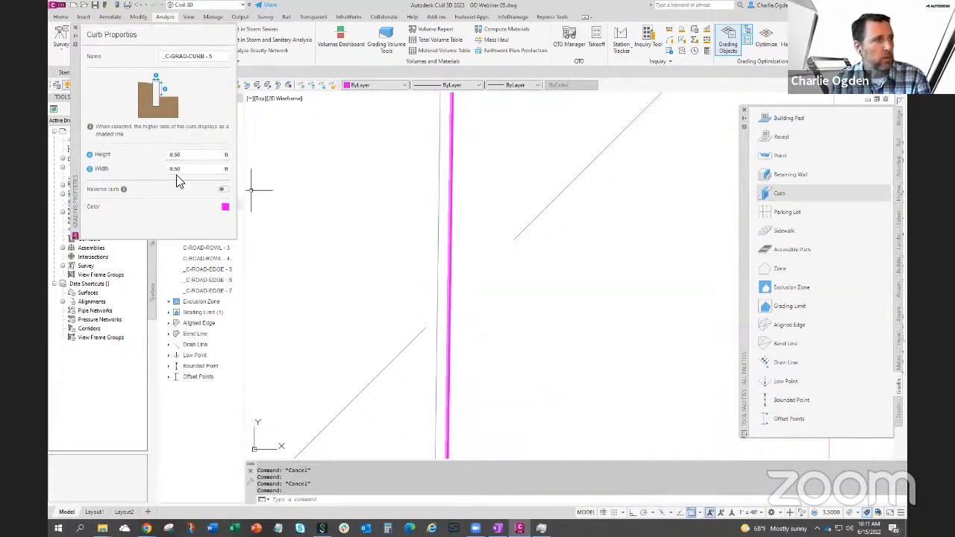
key(Escape)
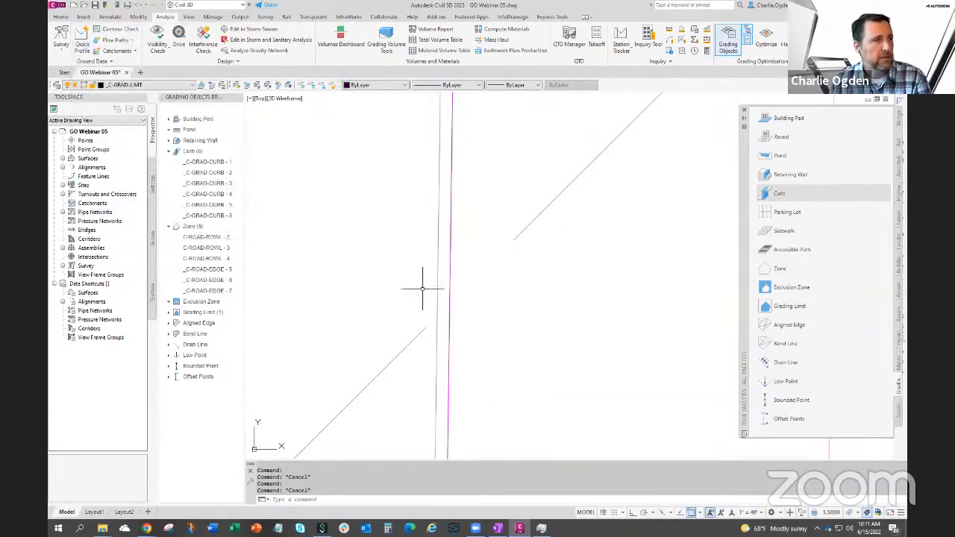
Turn on the _C-GRAD-LINE-DRAN layer so the drain line polylines along the curbs are displayed
scroll(422, 289, down, 5)
scroll(426, 280, up, 6)
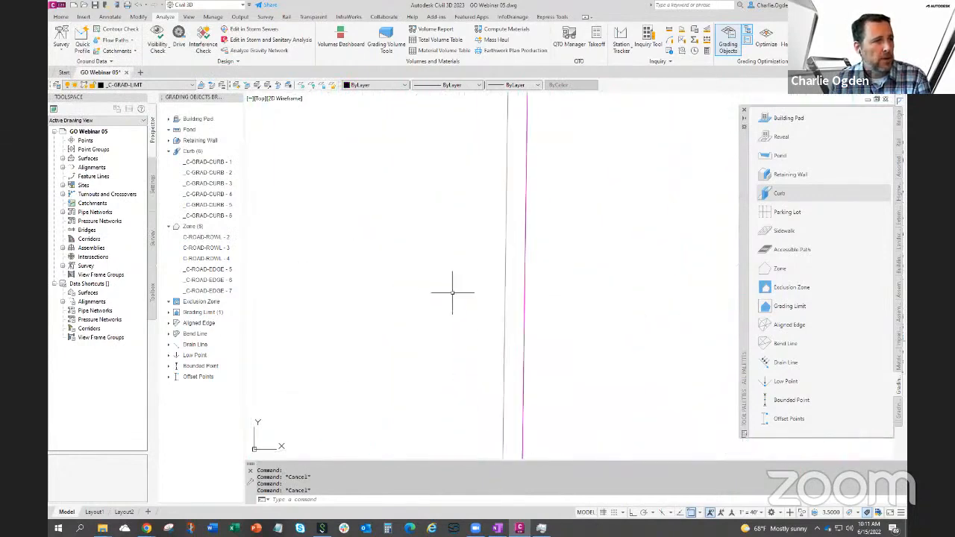
scroll(452, 293, down, 4)
middle_drag(547, 282, 470, 310)
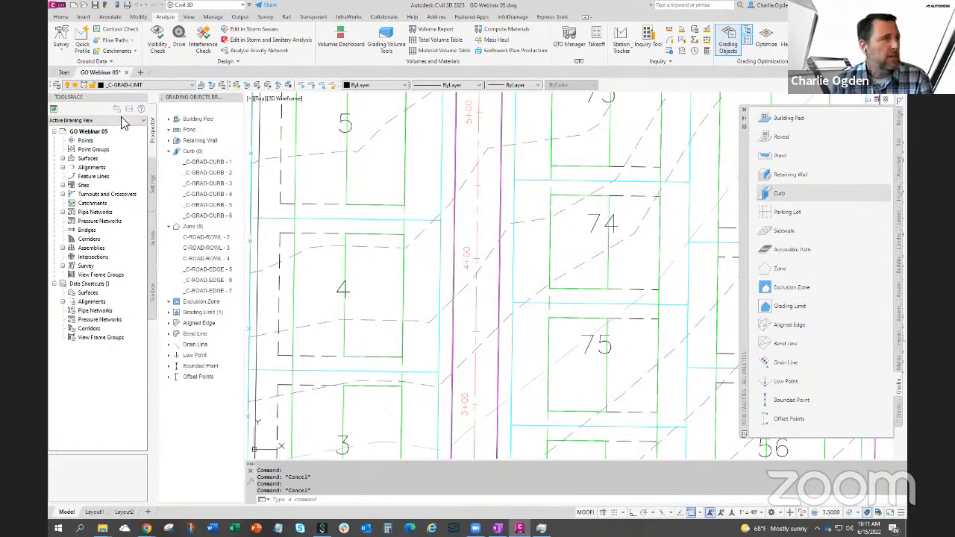
click(133, 84)
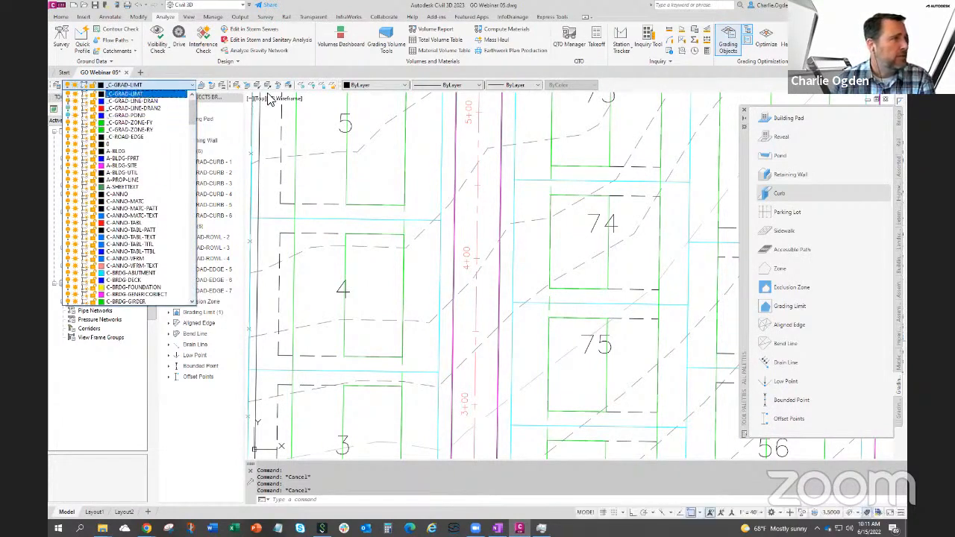
click(428, 140)
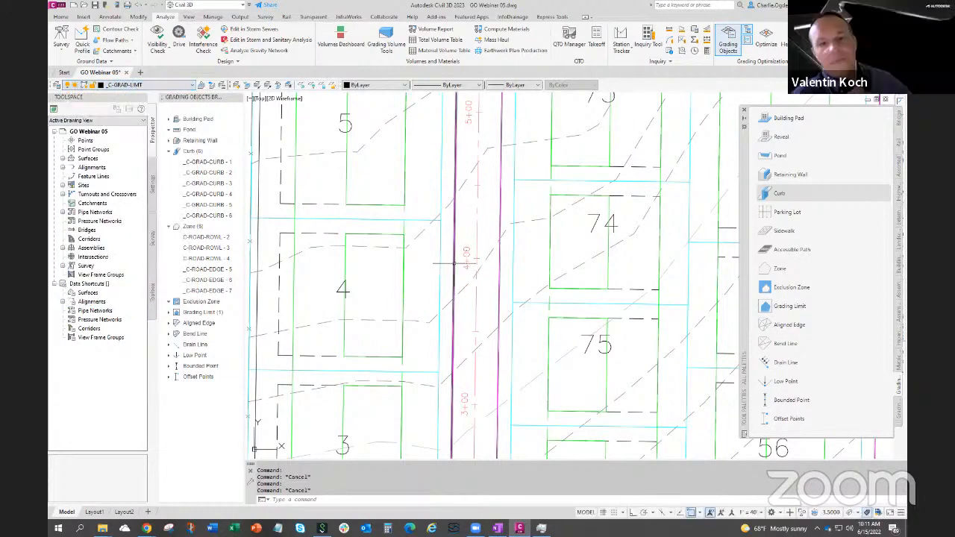
Examine the gap between the drain line and the adjacent curb line and try to measure it with DIST
scroll(452, 265, up, 5)
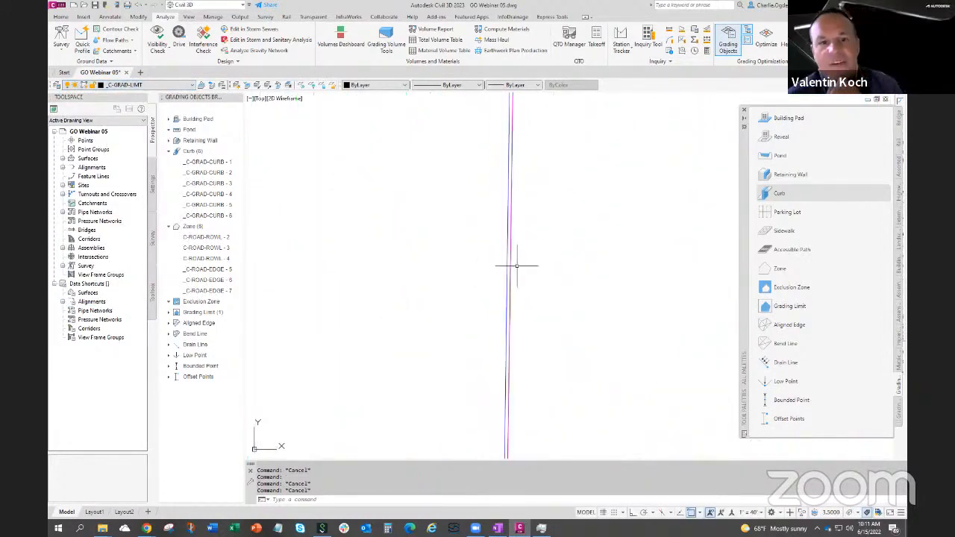
scroll(516, 265, up, 4)
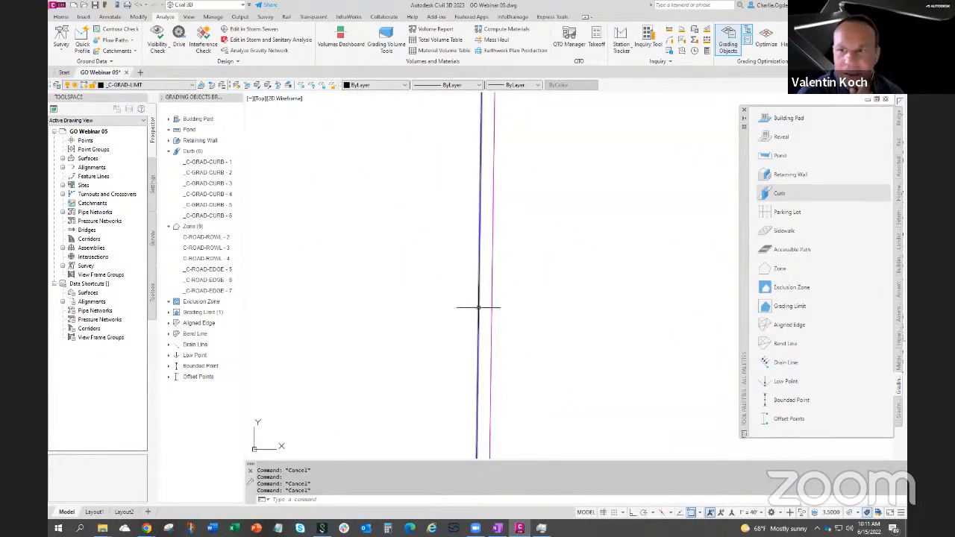
scroll(479, 313, down, 3)
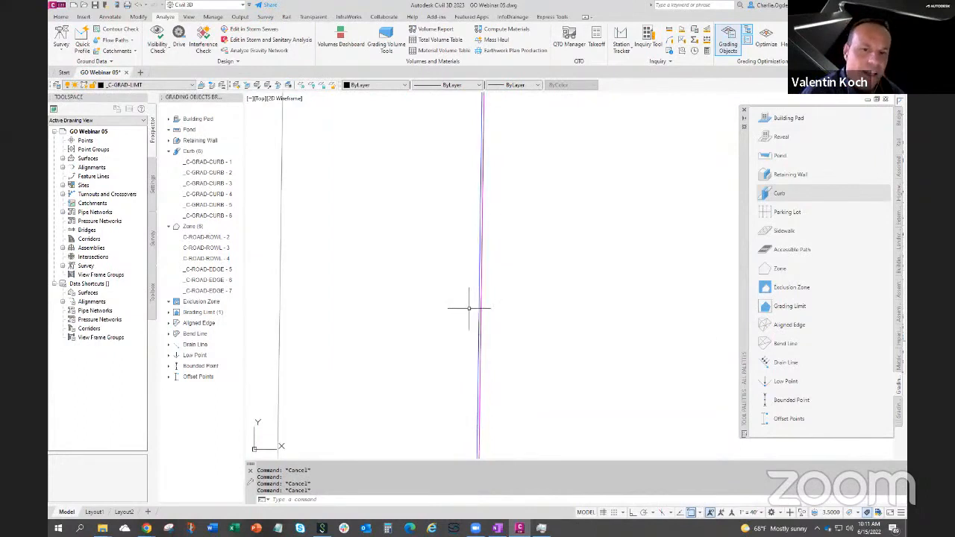
middle_drag(538, 335, 479, 336)
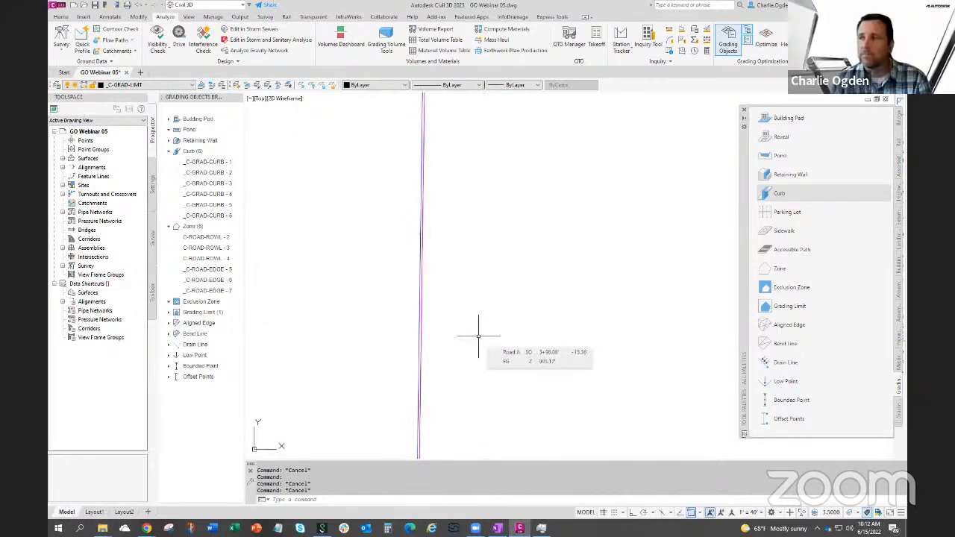
scroll(413, 317, up, 2)
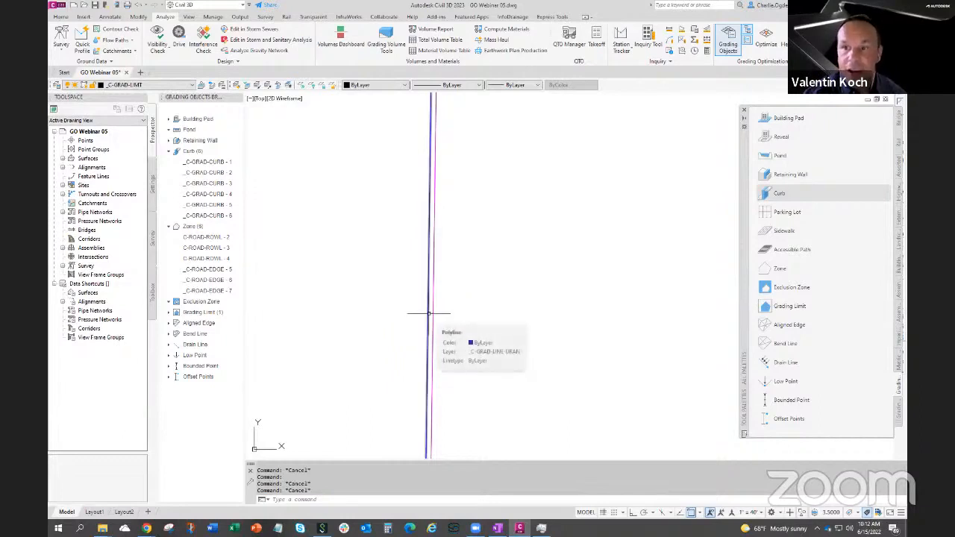
scroll(429, 312, up, 5)
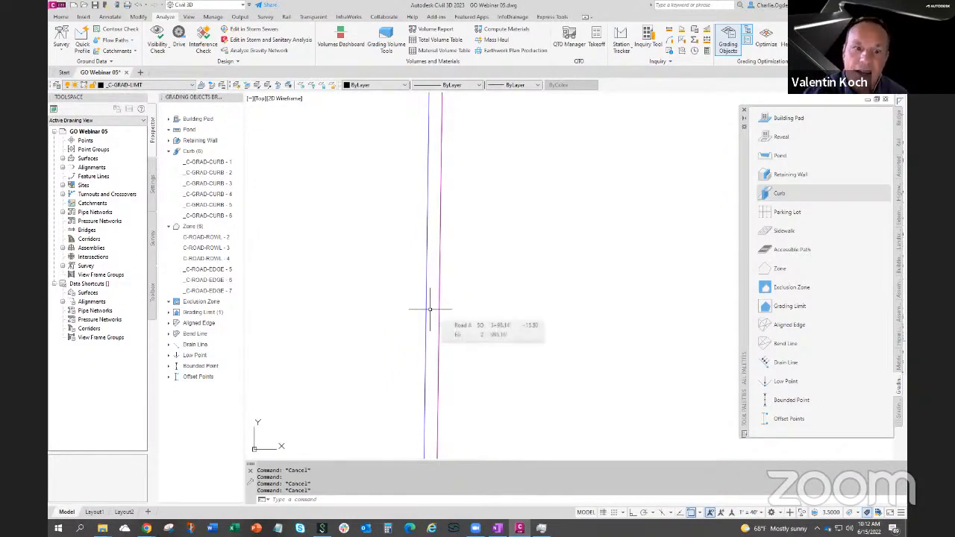
text(DIST Specify first point:)
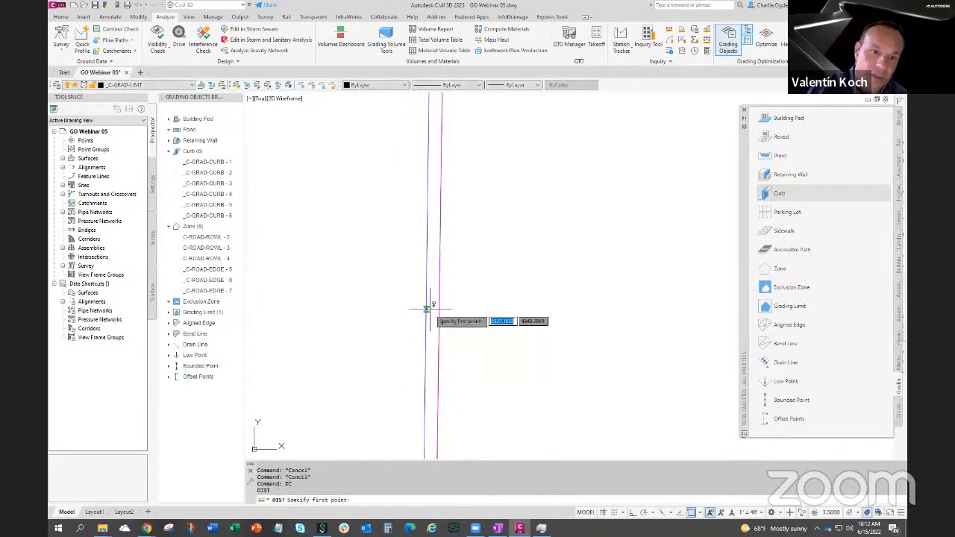
key(Return)
click(427, 305)
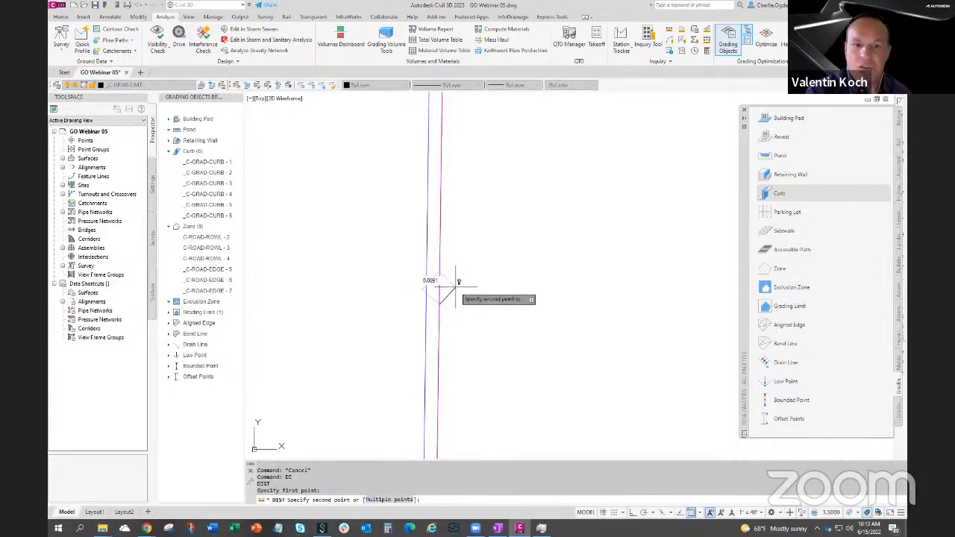
key(Escape)
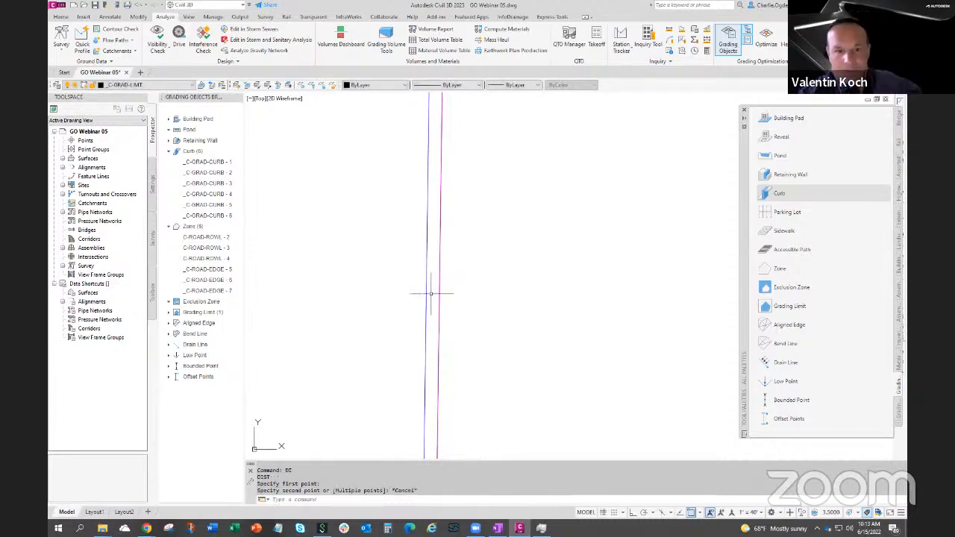
Select all drain line polylines on layer _C-GRAD-LINE-DRAN across the subdivision
scroll(375, 270, down, 6)
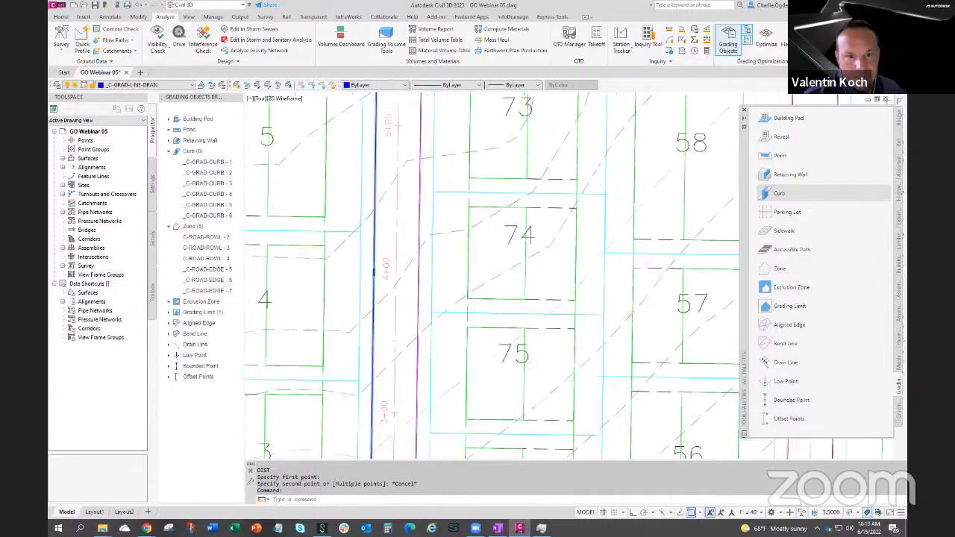
scroll(375, 270, down, 3)
right_click(373, 270)
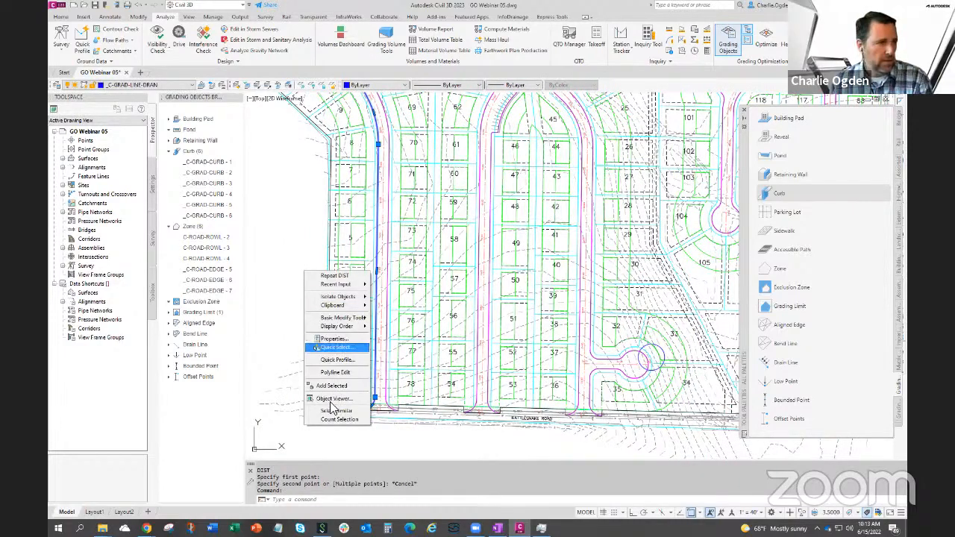
click(337, 411)
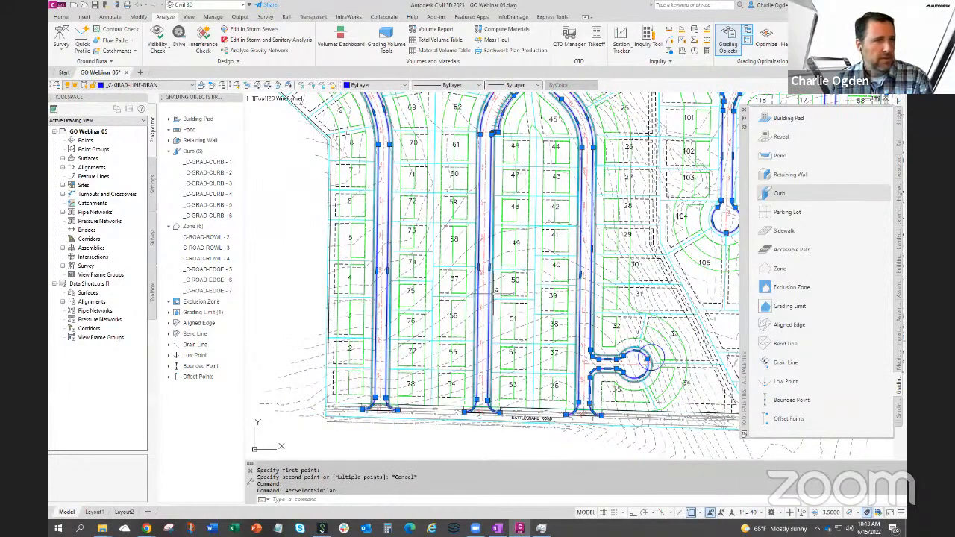
Define the selected drain line polylines across the subdivision as Drain Line grading objects and deselect them
mouse_move(492, 296)
middle_down()
mouse_move(462, 345)
mouse_move(414, 348)
middle_up()
scroll(415, 346, down, 2)
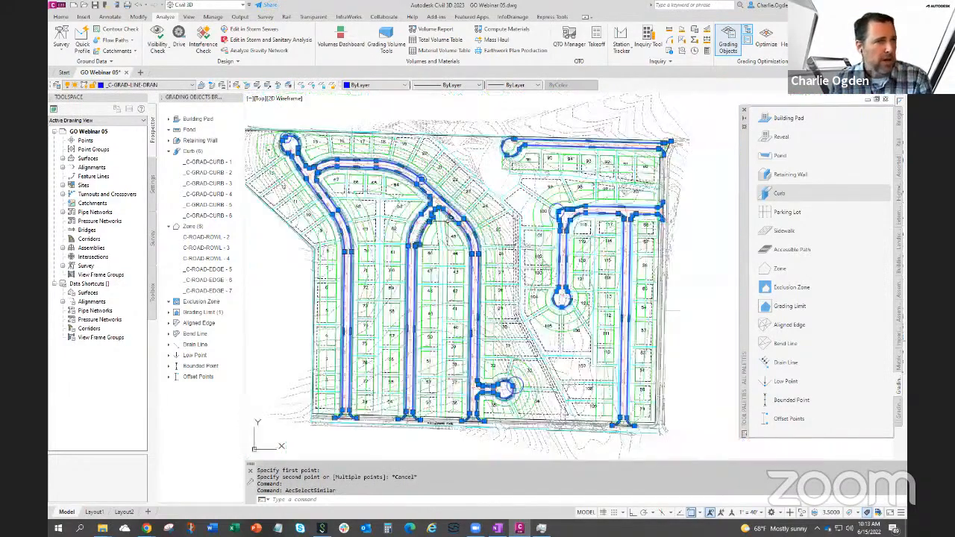
click(781, 364)
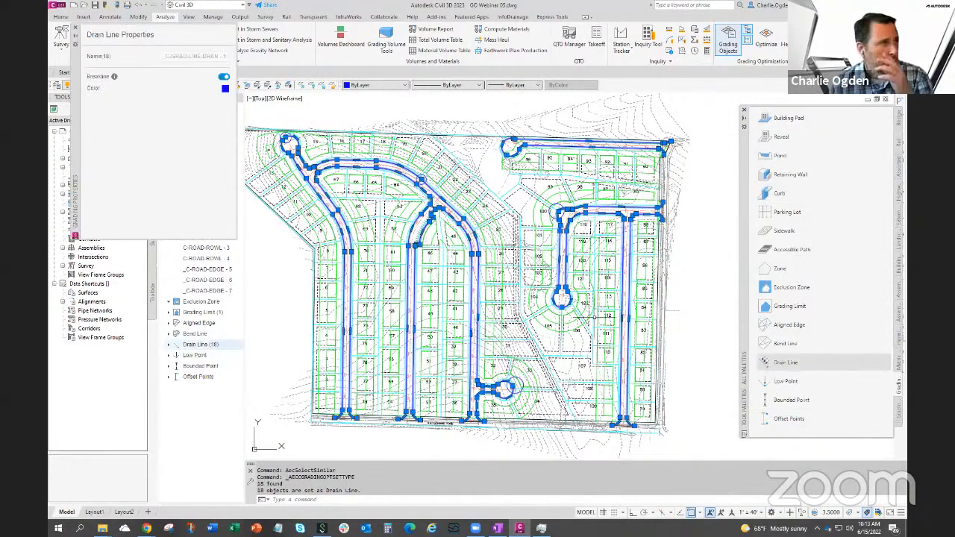
click(76, 28)
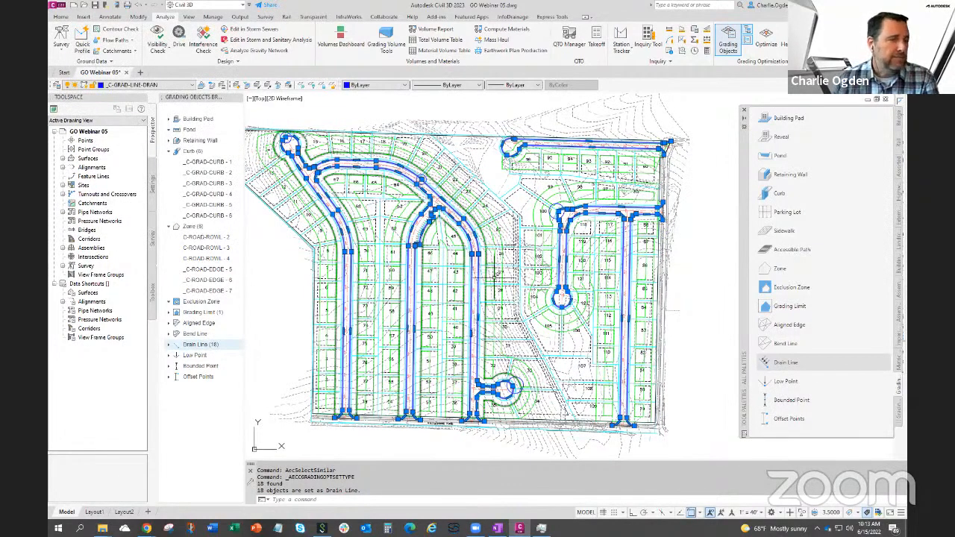
key(Escape)
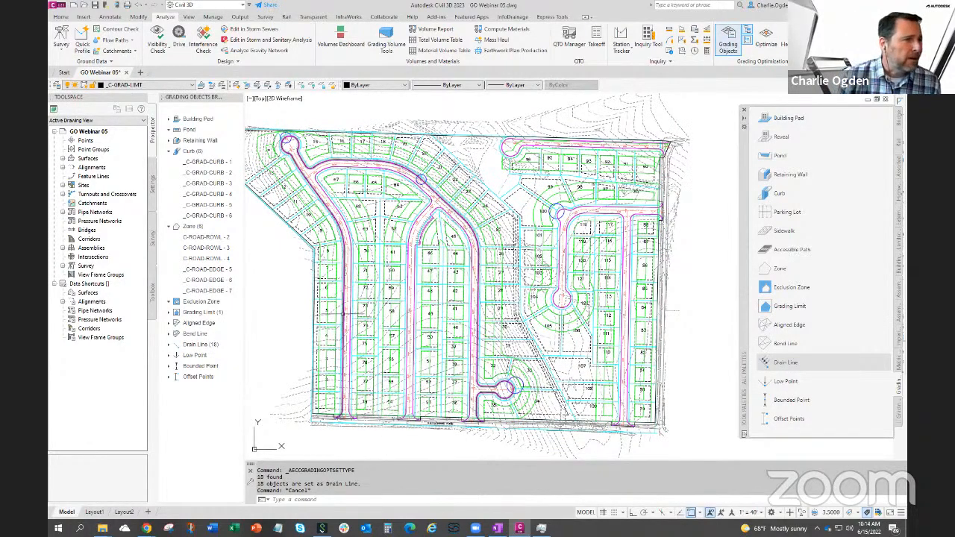
Inspect the magenta curb lines beside the drain lines and turn off the curb line layer so only the drain lines show
scroll(342, 313, up, 2)
scroll(341, 313, up, 5)
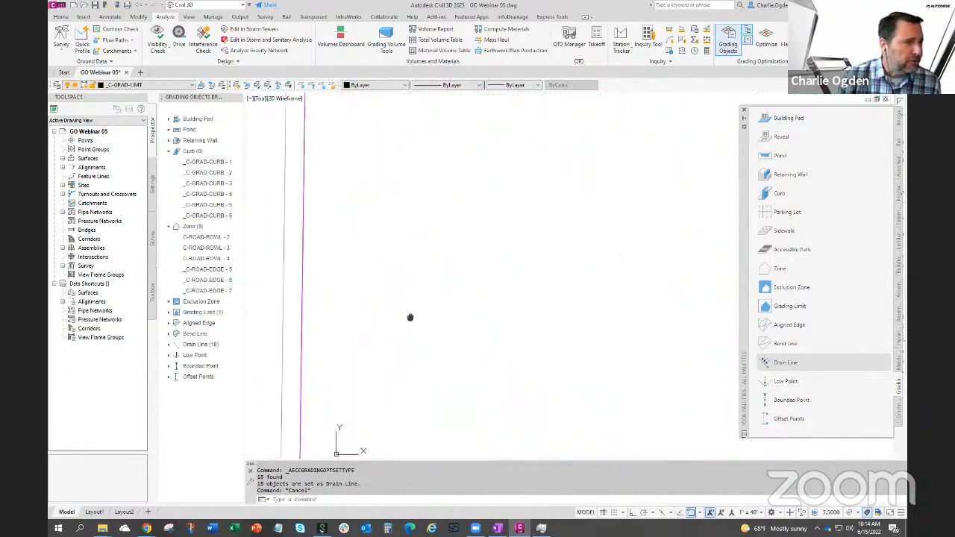
scroll(454, 320, up, 8)
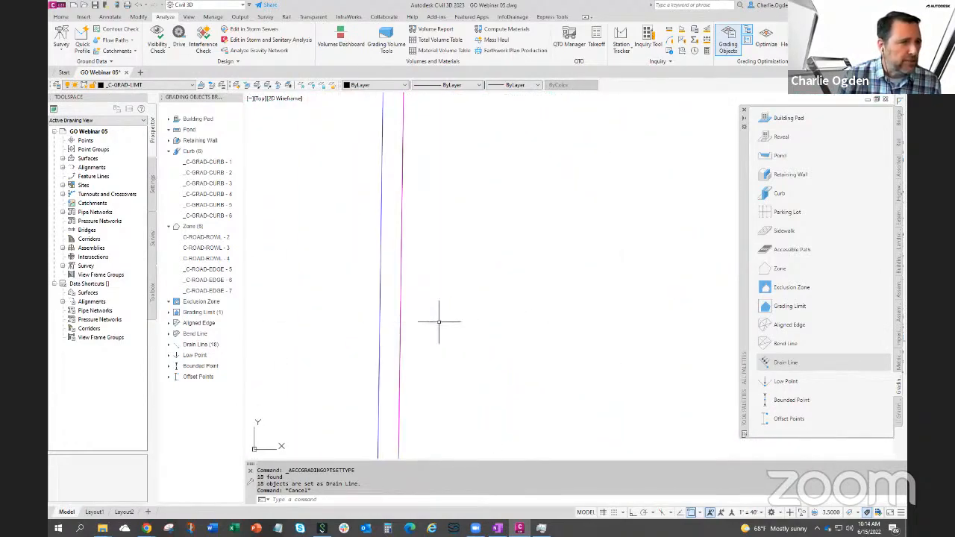
scroll(455, 320, down, 6)
middle_drag(494, 313, 430, 326)
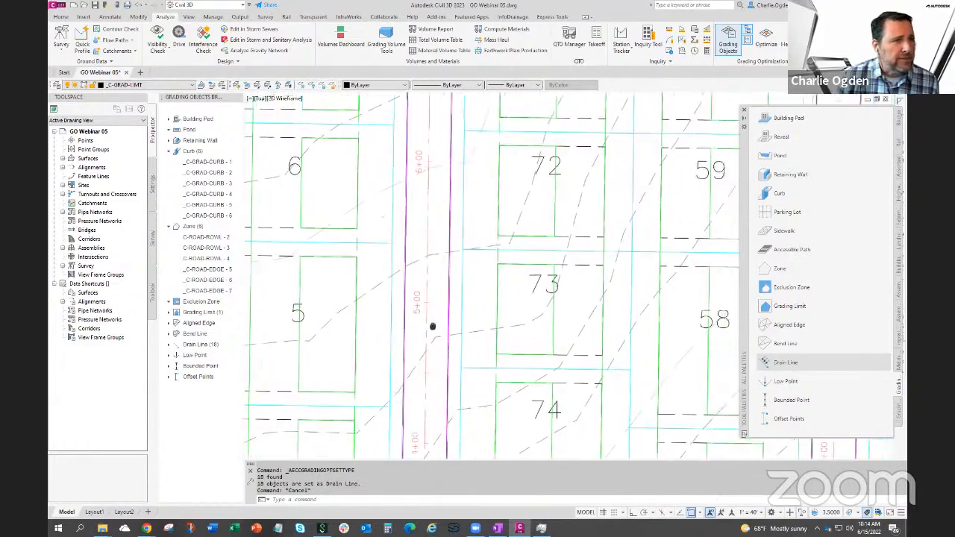
scroll(433, 323, down, 8)
scroll(451, 317, down, 6)
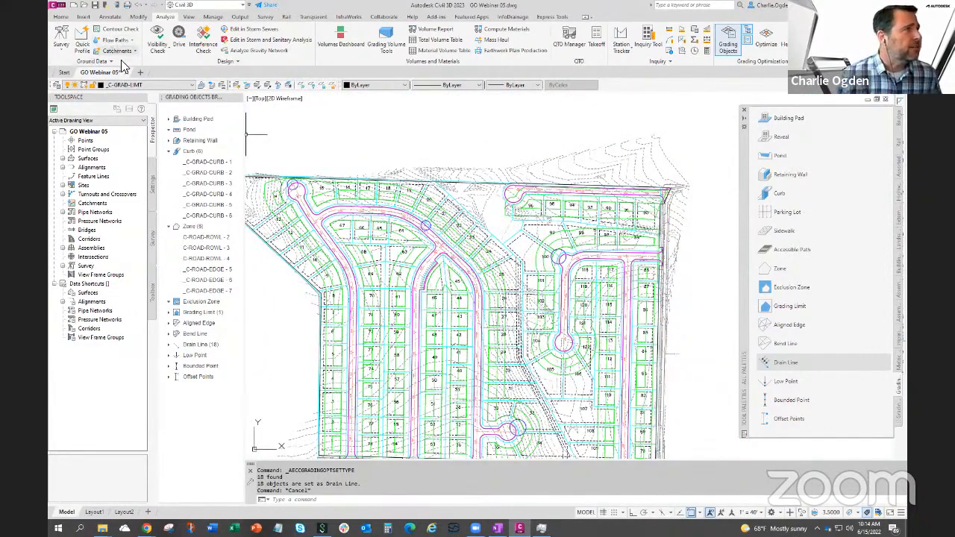
click(128, 85)
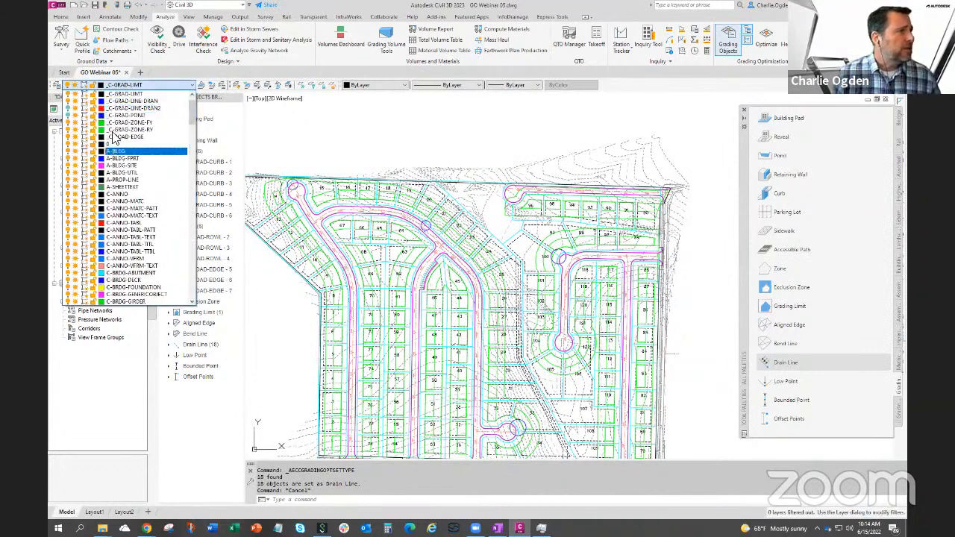
scroll(123, 119, up, 1)
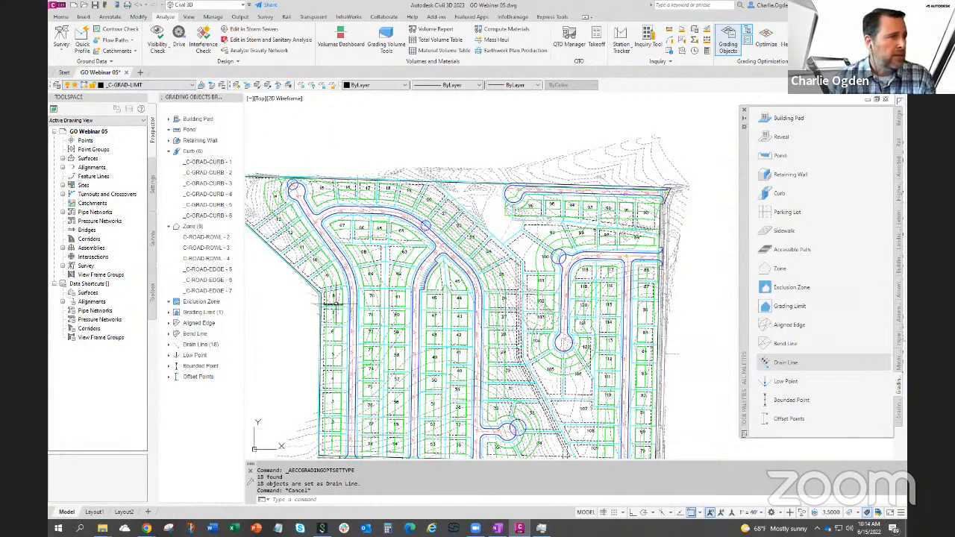
Reverse the direction of the drain line along the road curve near station 9+00
middle_drag(353, 290, 355, 260)
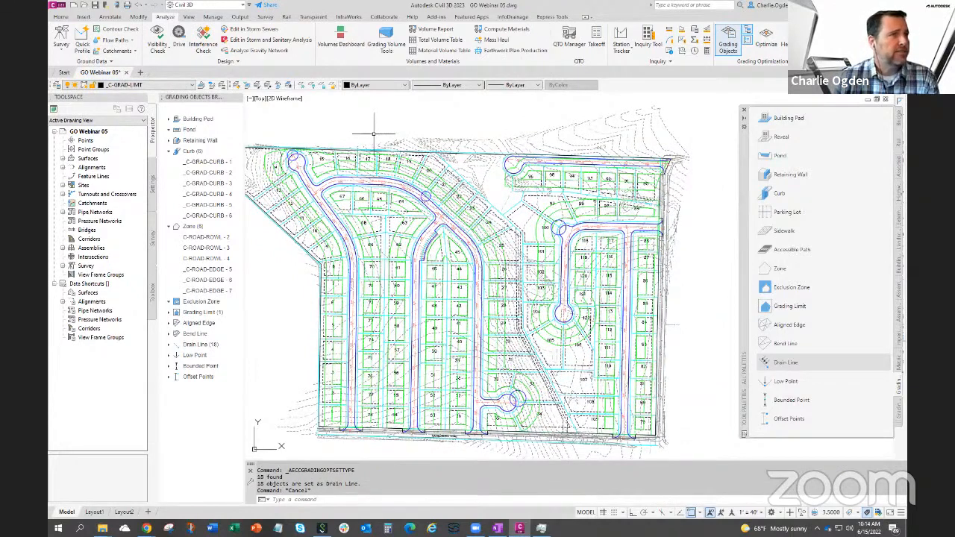
scroll(376, 133, up, 1)
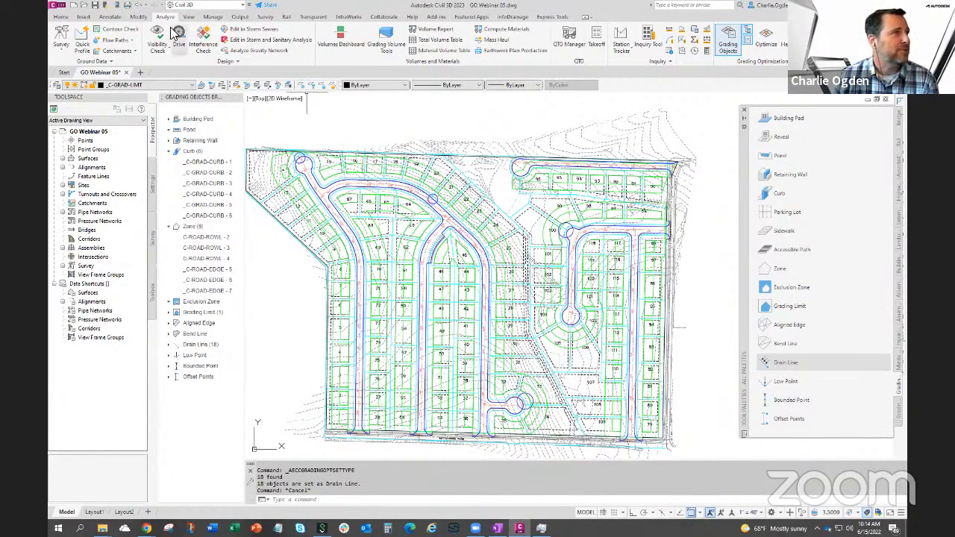
click(138, 17)
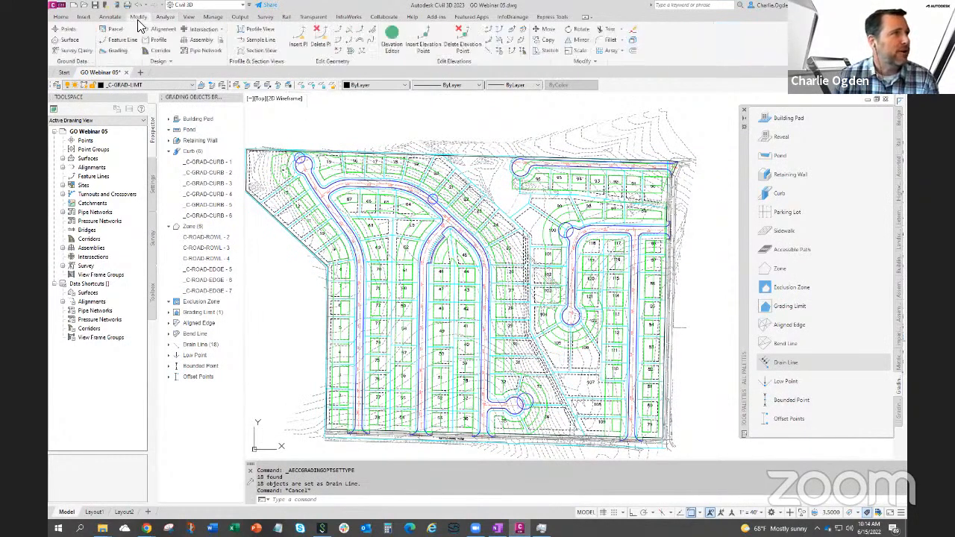
click(373, 33)
scroll(369, 250, up, 5)
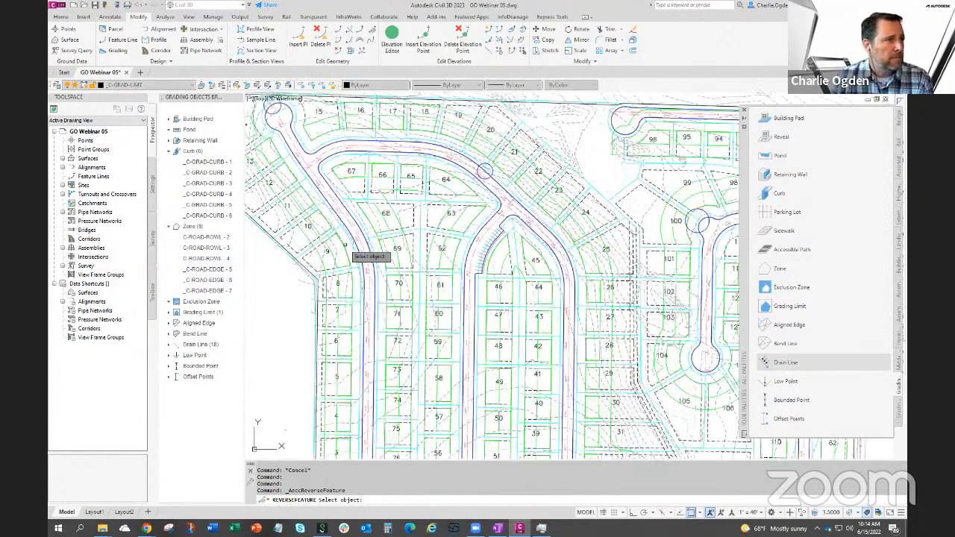
click(428, 202)
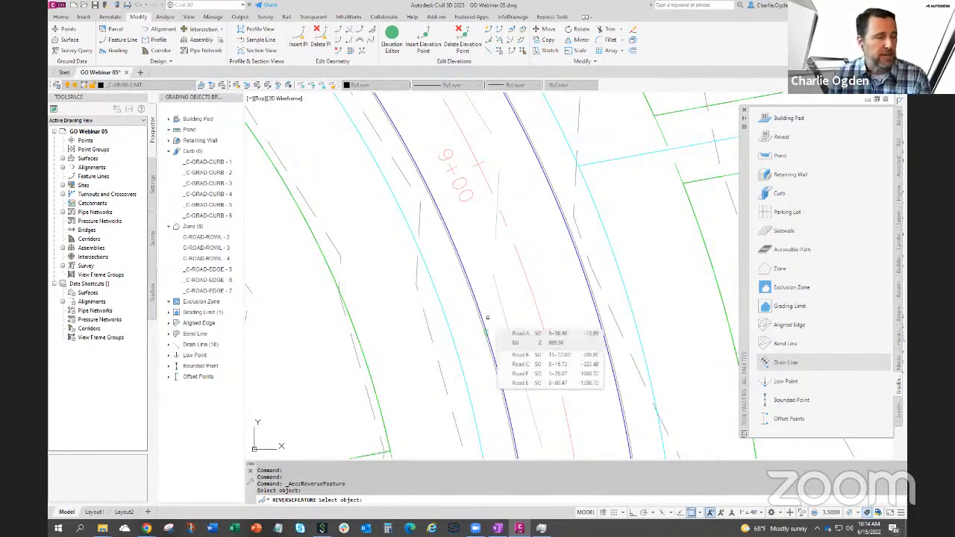
Reverse the drain lines on both sides of the cul-de-sac near station 13+62, picking the inner side twice
scroll(499, 317, down, 2)
scroll(499, 317, down, 2)
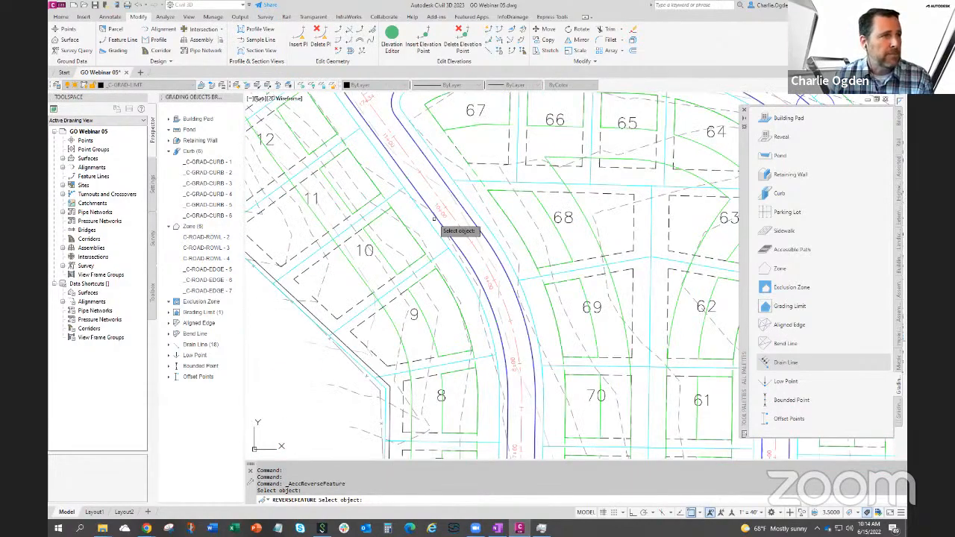
middle_drag(435, 215, 526, 434)
scroll(340, 188, up, 4)
middle_drag(421, 160, 429, 328)
scroll(430, 318, down, 1)
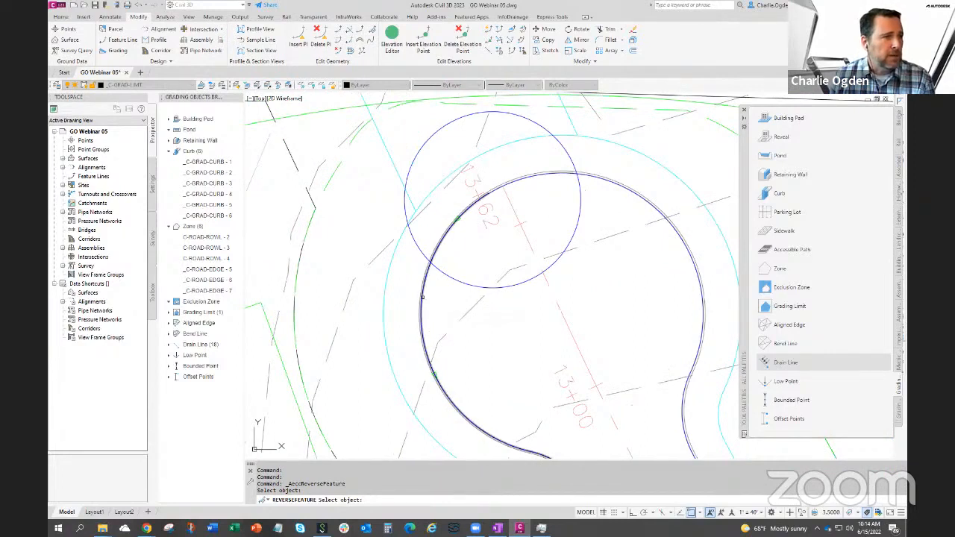
click(425, 297)
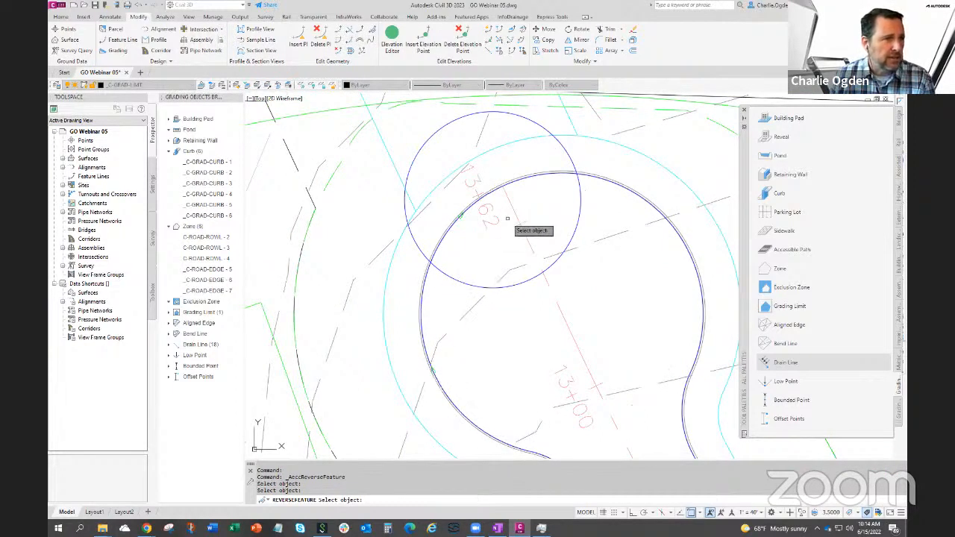
click(687, 252)
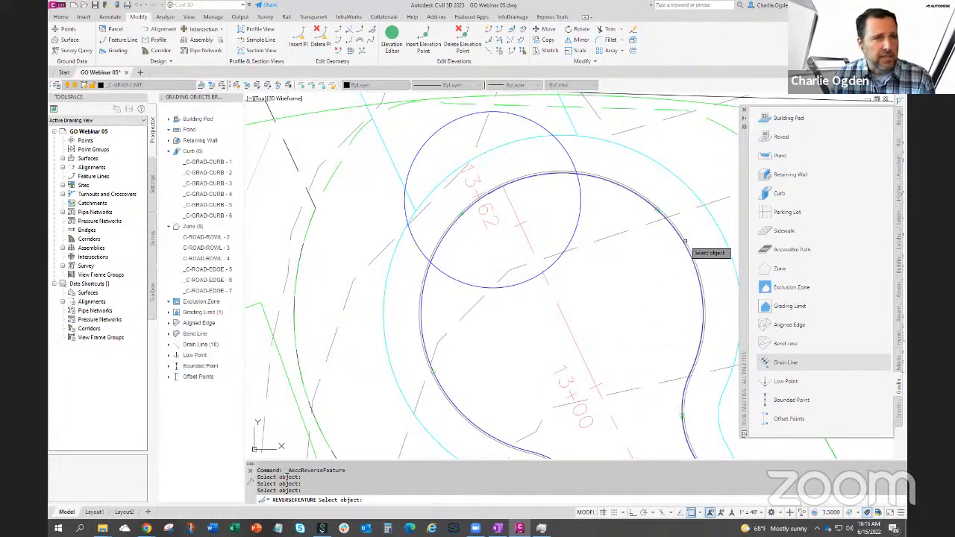
click(681, 244)
Check the drain line direction arrows along the road by lots 63 and 64 and around the intersection, and stop reversing lines
scroll(634, 340, down, 6)
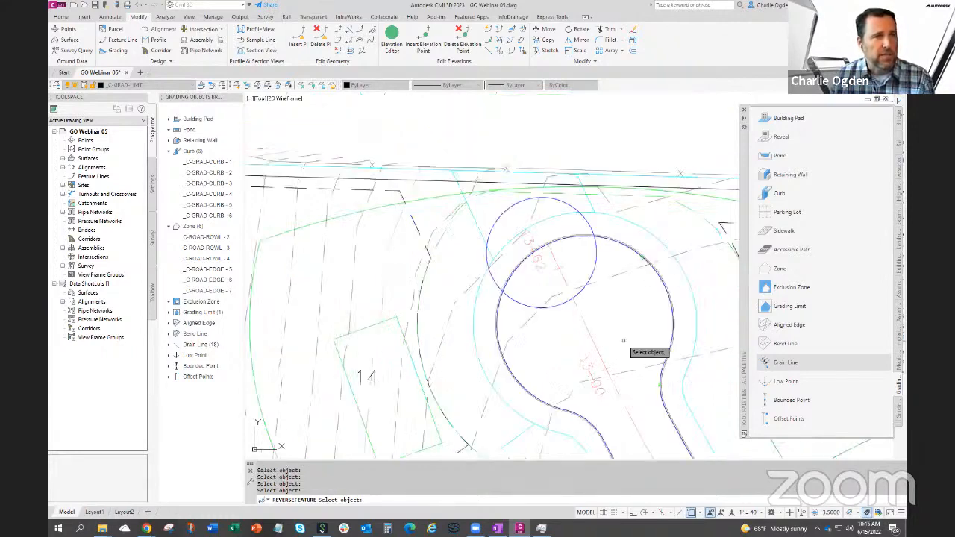
middle_drag(476, 326, 221, 263)
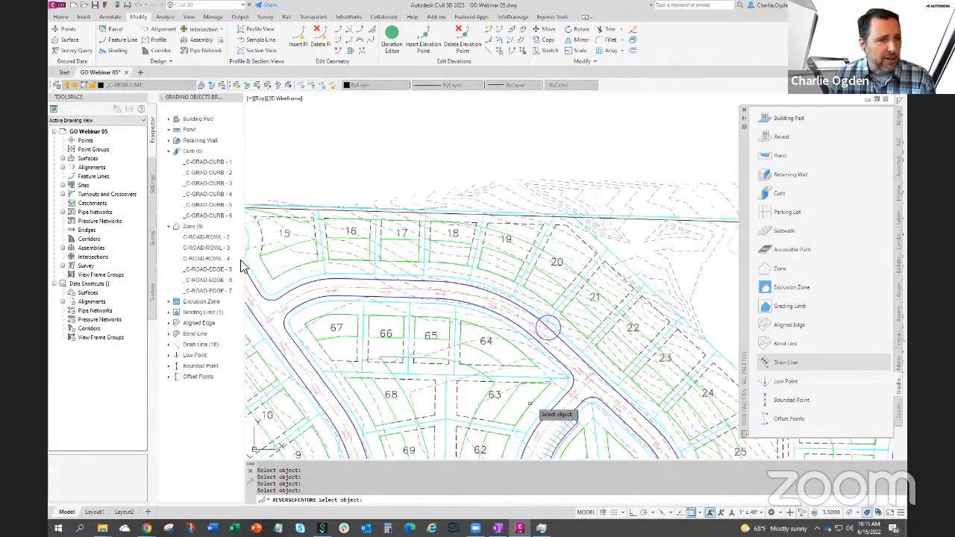
scroll(535, 403, up, 7)
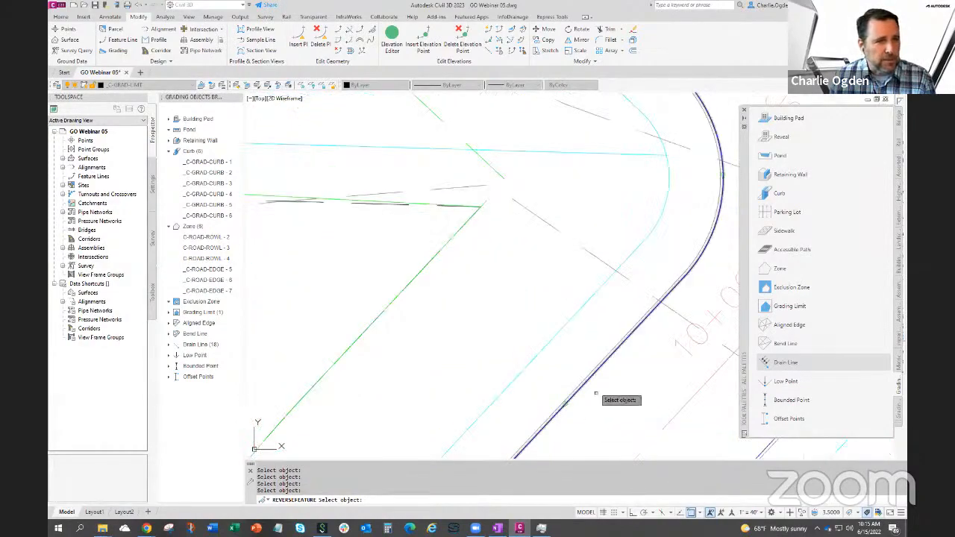
scroll(593, 410, down, 4)
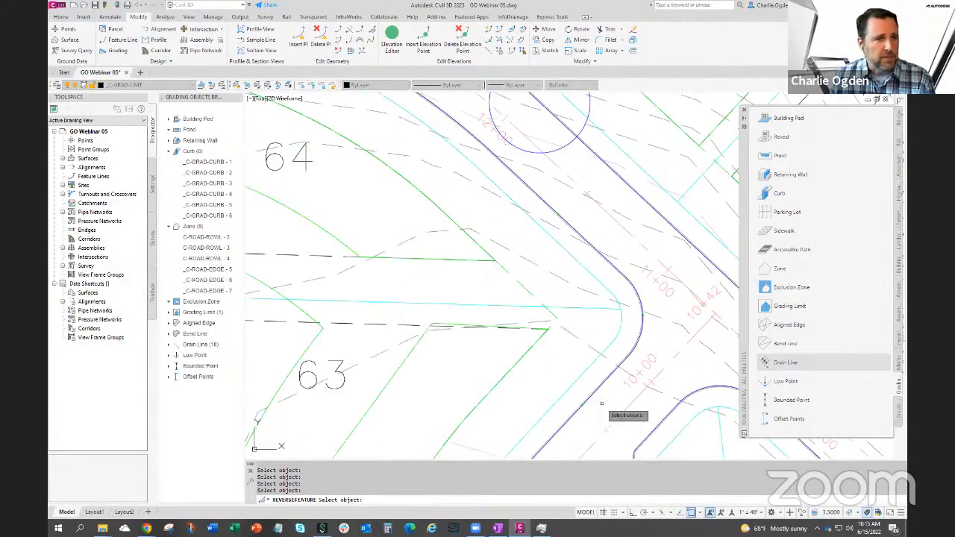
scroll(470, 264, up, 4)
scroll(504, 337, down, 6)
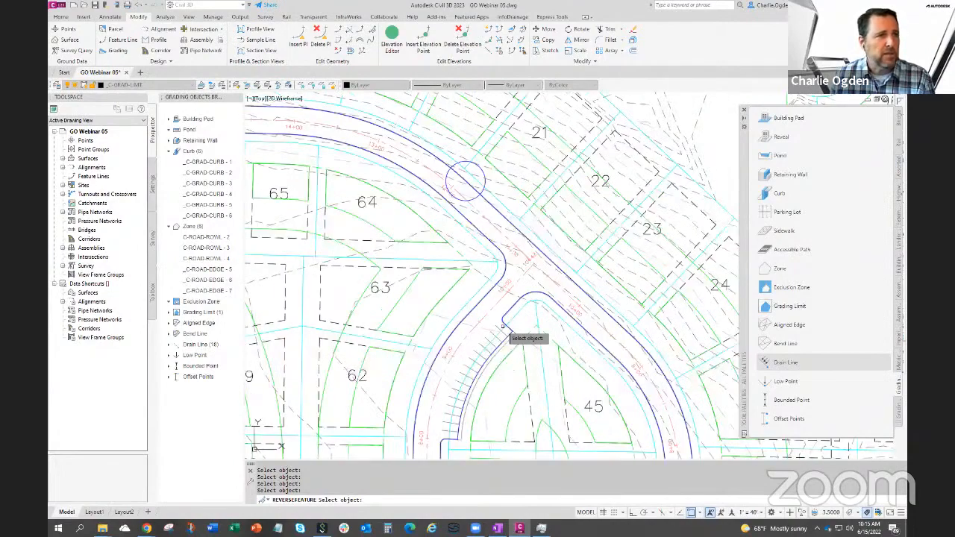
middle_drag(496, 308, 482, 249)
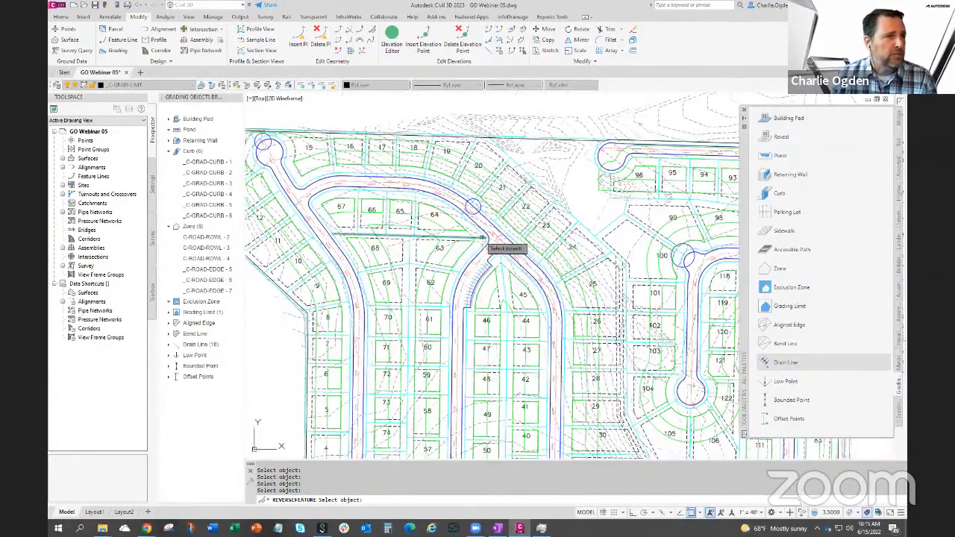
scroll(522, 261, up, 5)
scroll(499, 320, up, 3)
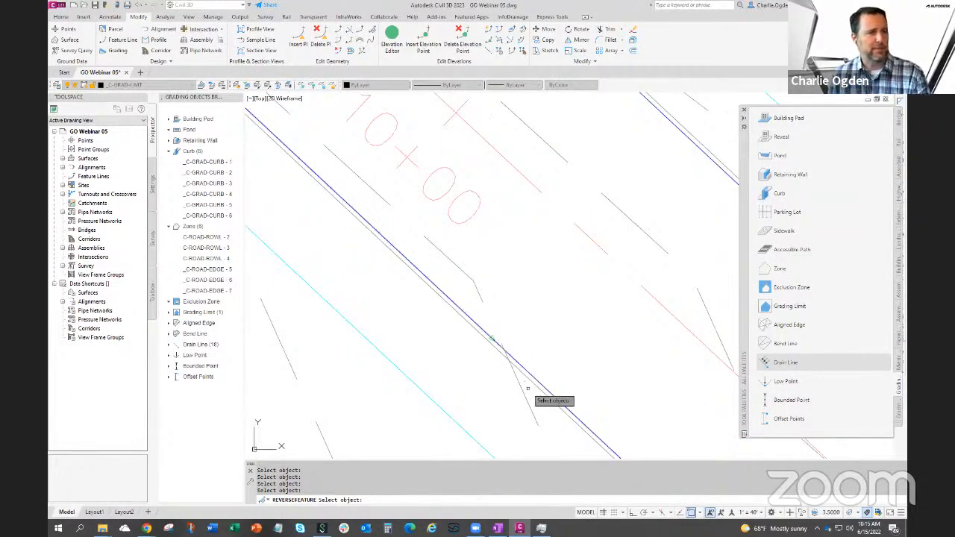
scroll(566, 339, down, 5)
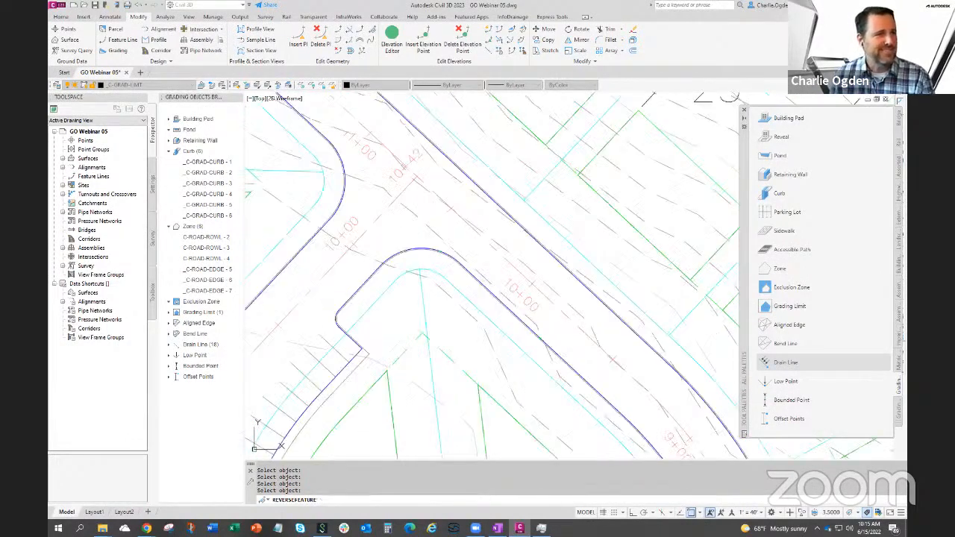
key(Escape)
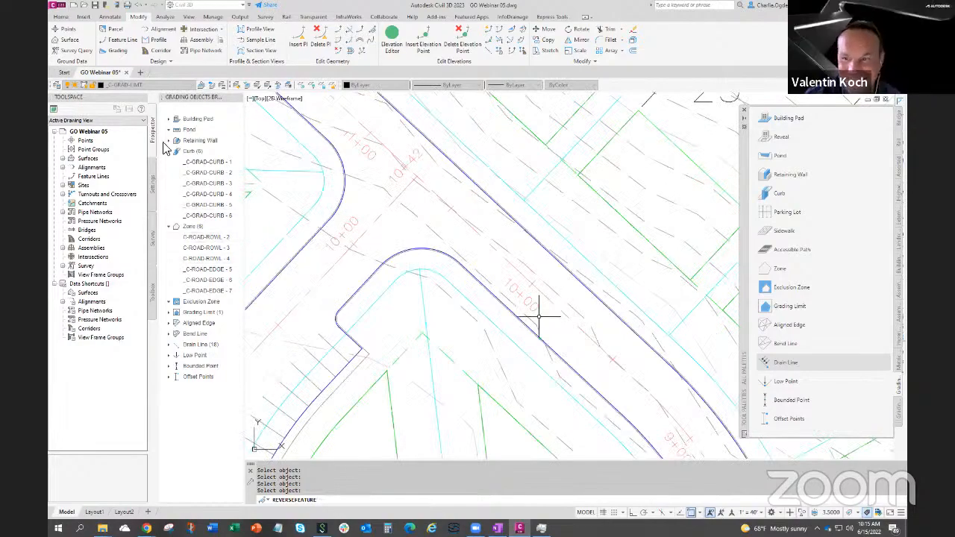
Survey the subdivision layout and examine the extent of the rear yard line behind the lots along the western roads
scroll(440, 282, down, 8)
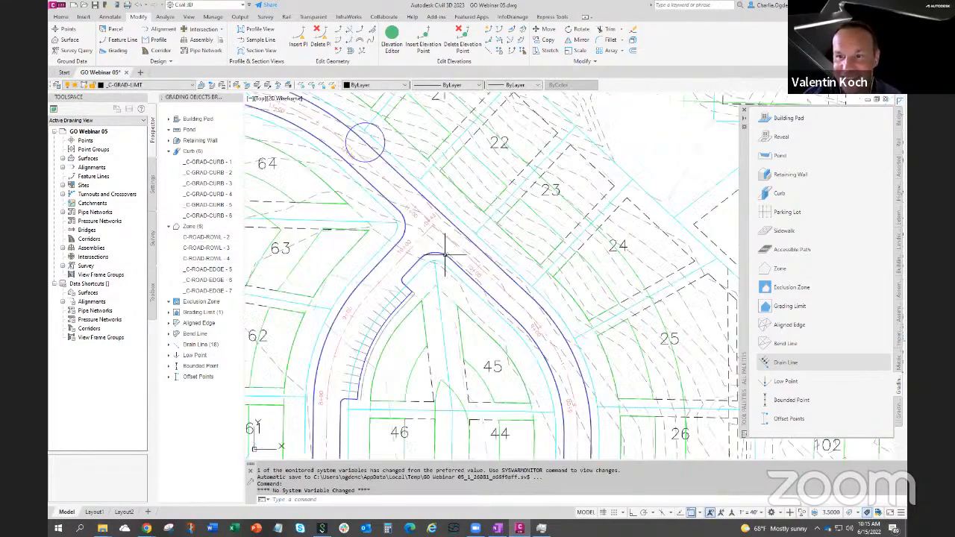
scroll(444, 285, up, 2)
middle_drag(444, 285, 496, 202)
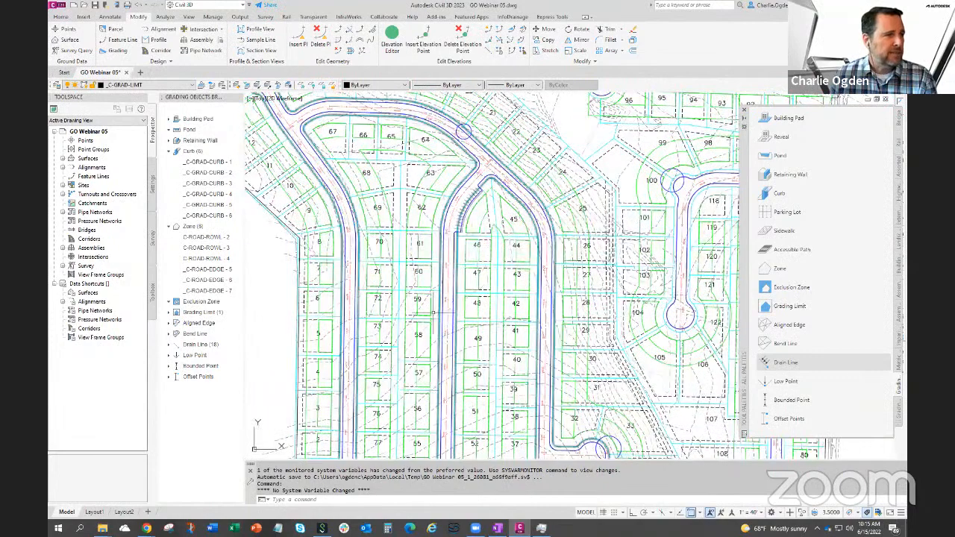
scroll(386, 333, down, 8)
scroll(394, 317, up, 8)
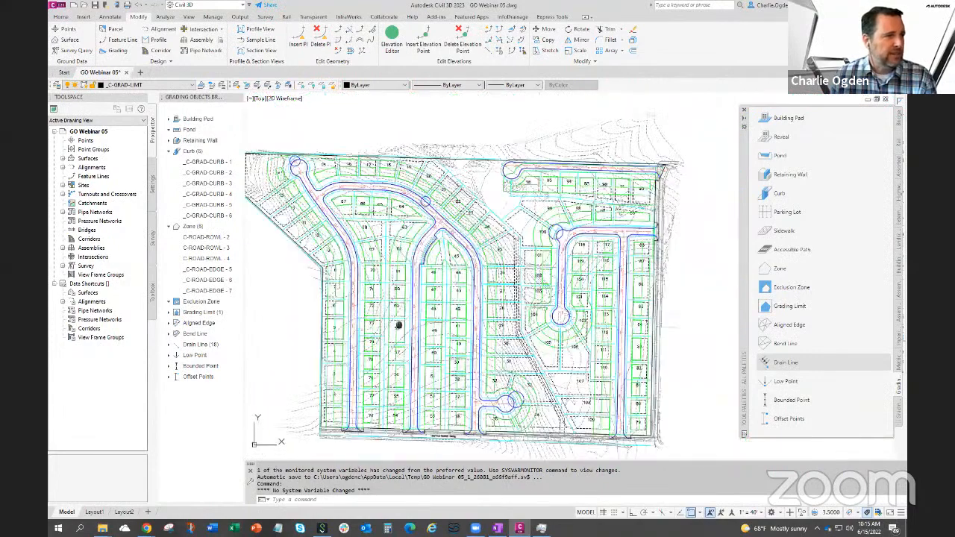
middle_drag(394, 317, 416, 270)
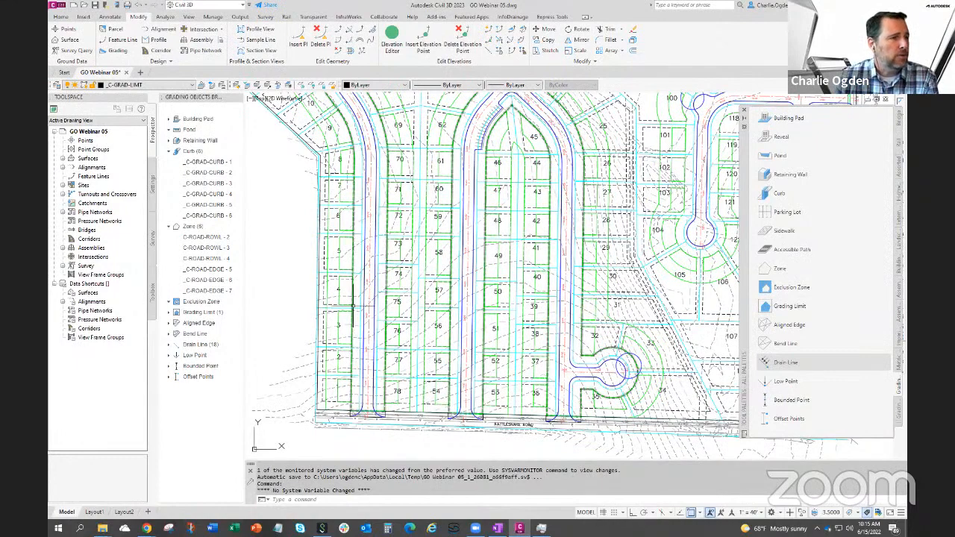
click(328, 249)
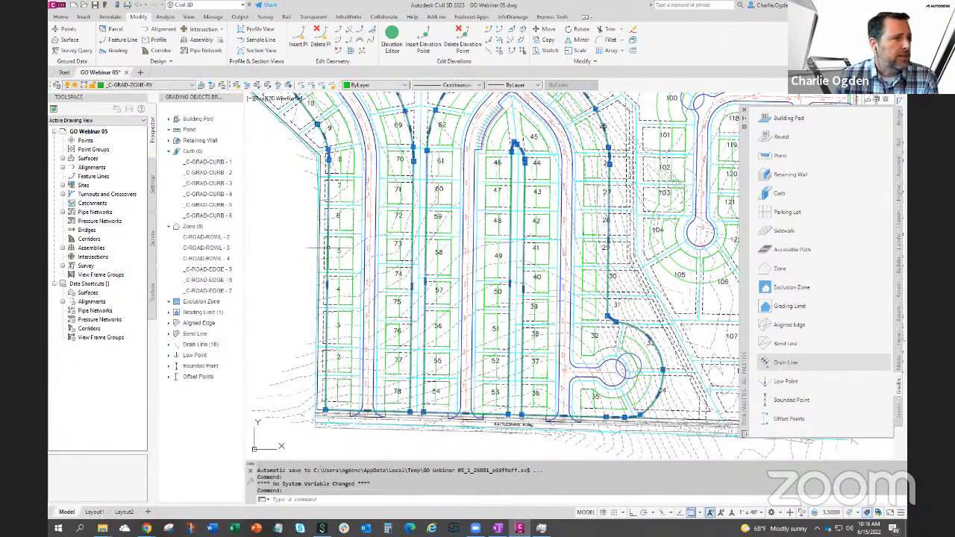
scroll(359, 268, down, 2)
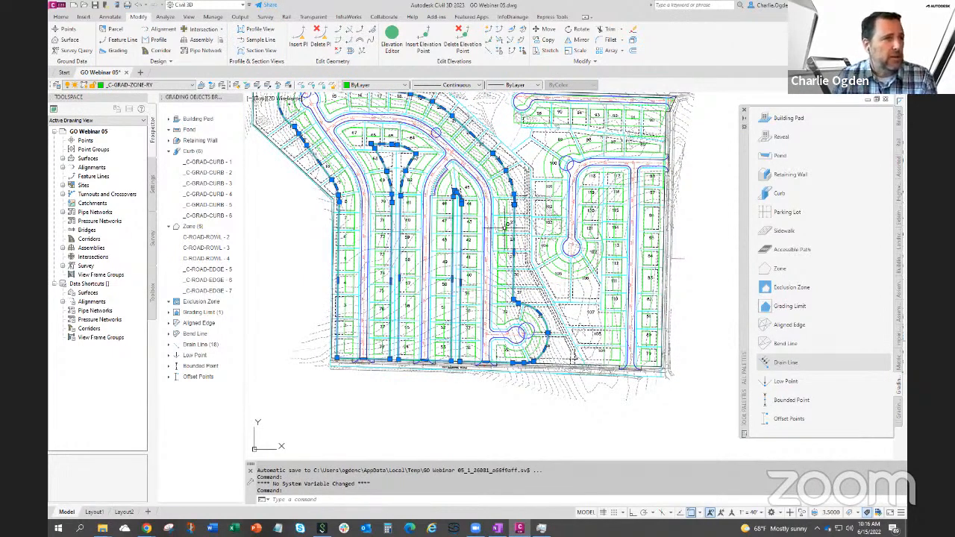
middle_drag(351, 202, 374, 259)
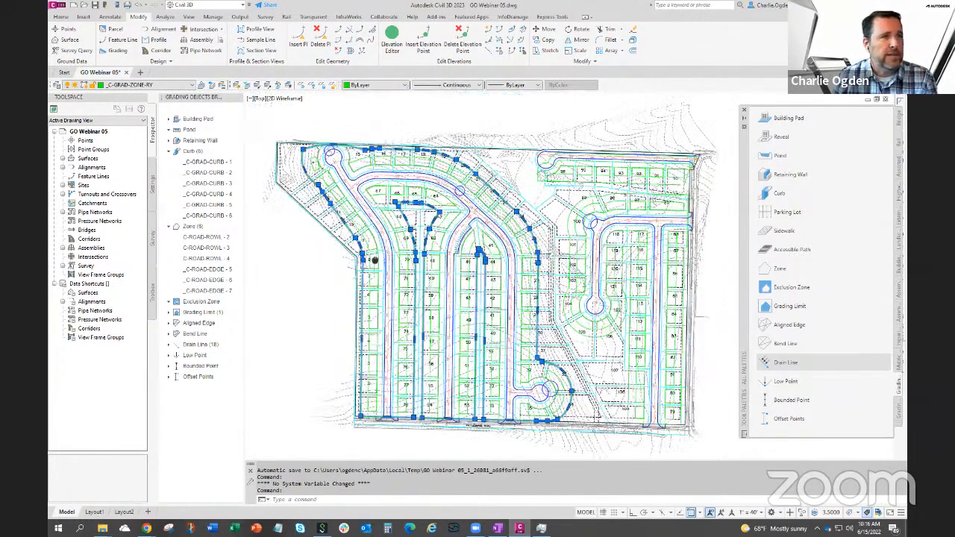
right_click(295, 287)
key(Escape)
key(Escape)
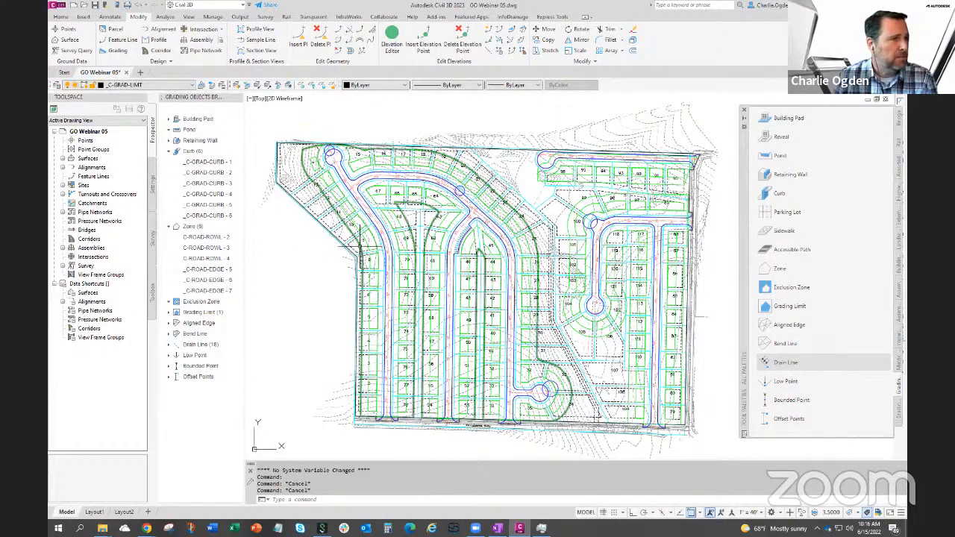
Select all rear yard polylines on layer _C-GRAD-ZONE-RY and set them as grading zones
click(358, 246)
right_click(332, 265)
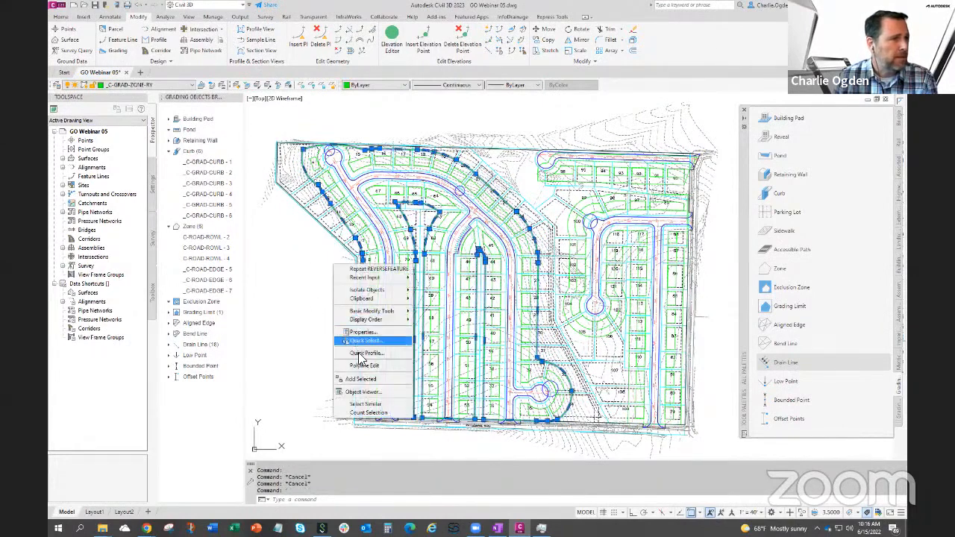
click(371, 404)
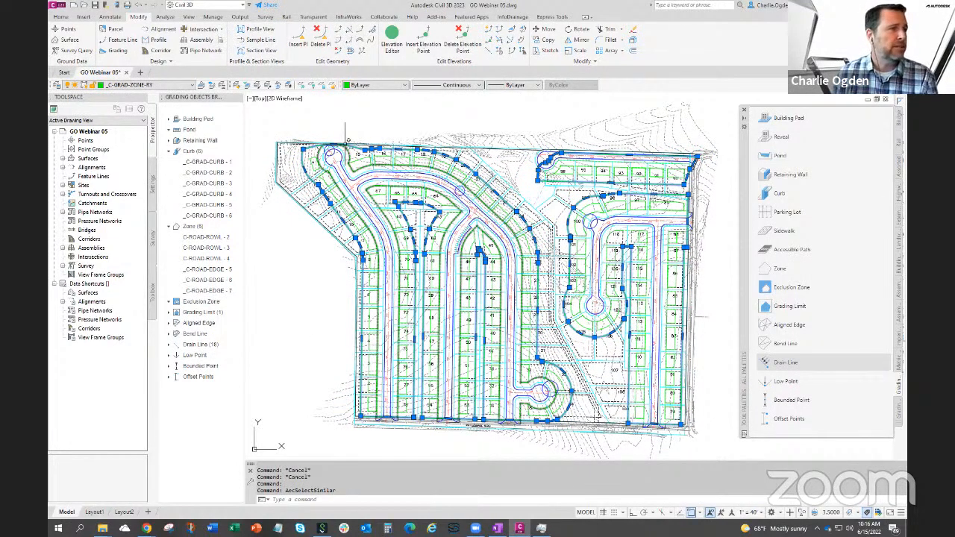
middle_drag(311, 298, 312, 281)
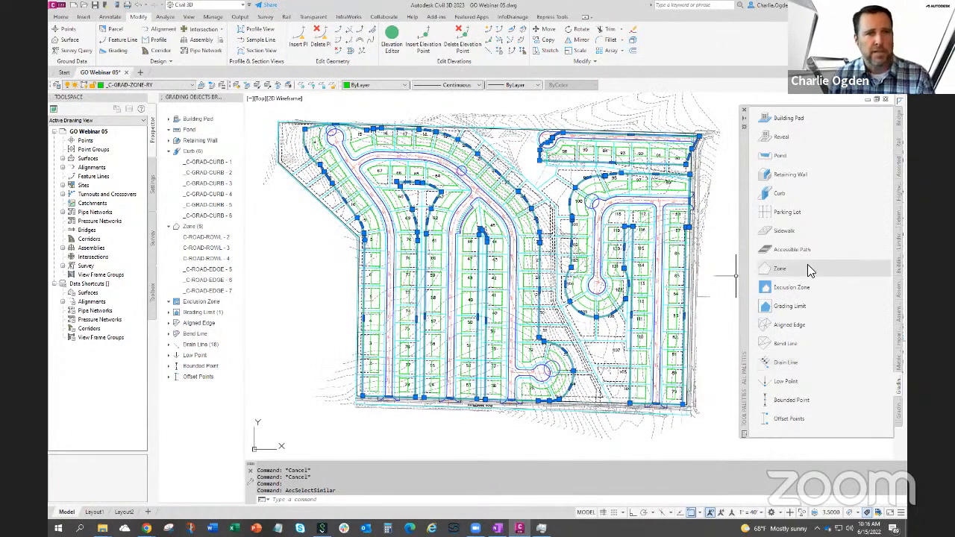
click(754, 267)
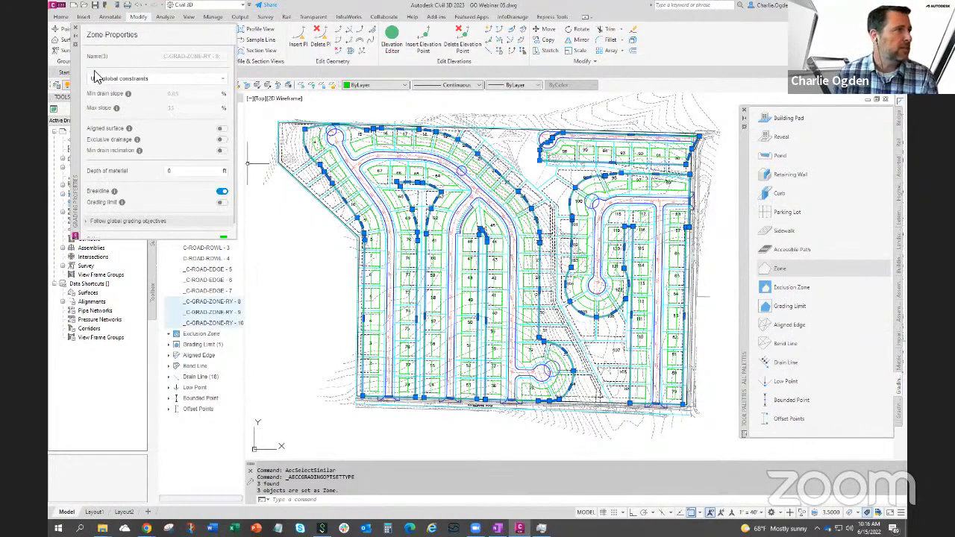
Customize the rear yard zones' slope constraints to a minimum drain slope of 2% and a maximum slope of 5%
click(95, 78)
click(103, 101)
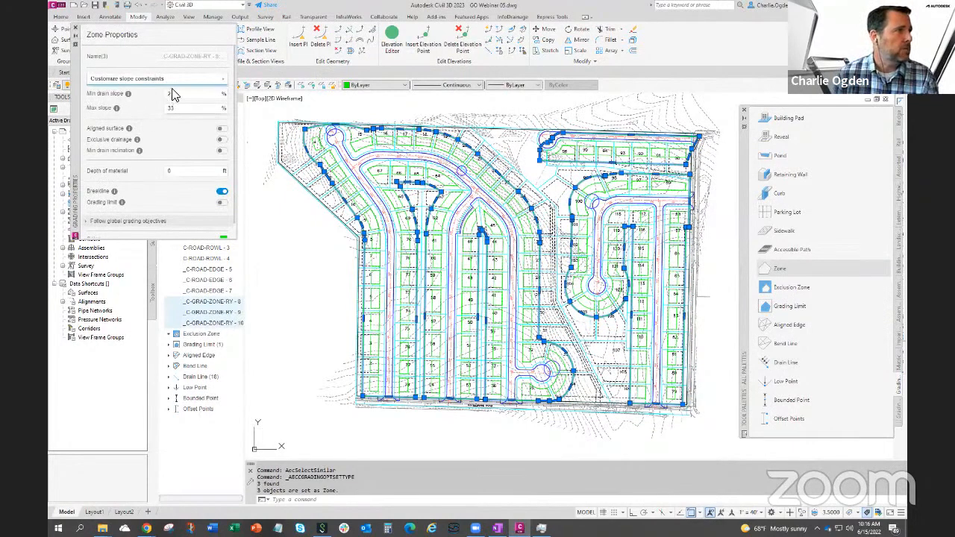
click(166, 110)
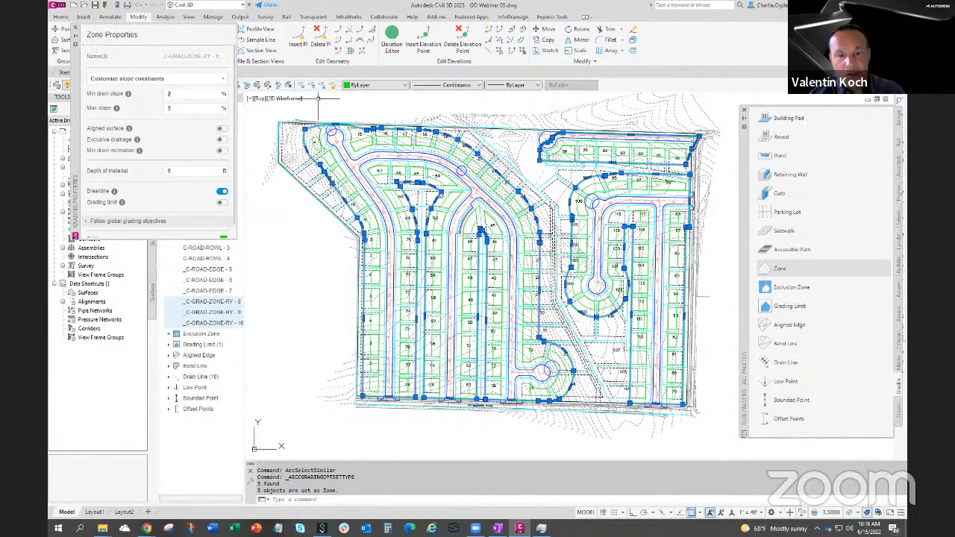
Examine the rear yard zone boundary around the cul-de-sac by lot 15 and behind lots 8 and 9, checking its zone properties
scroll(333, 102, up, 10)
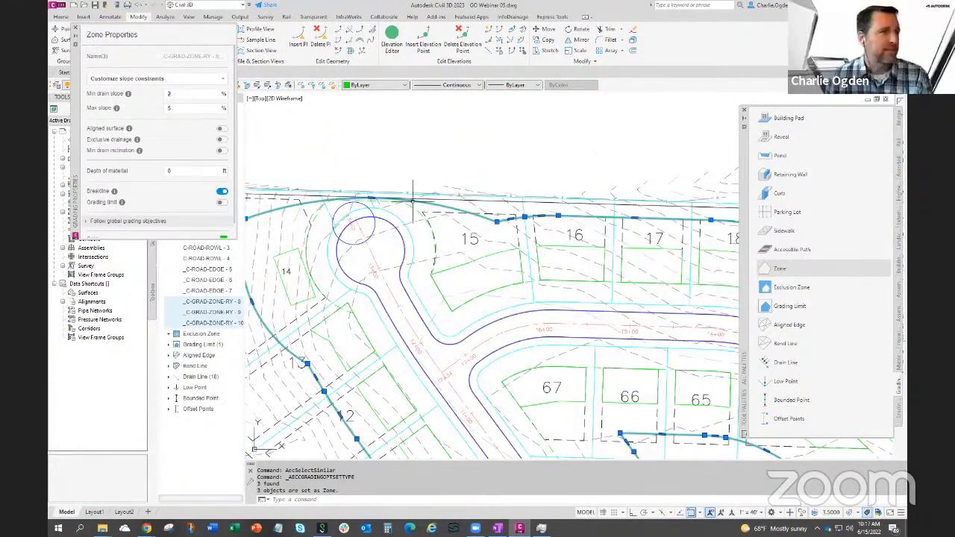
scroll(351, 206, up, 2)
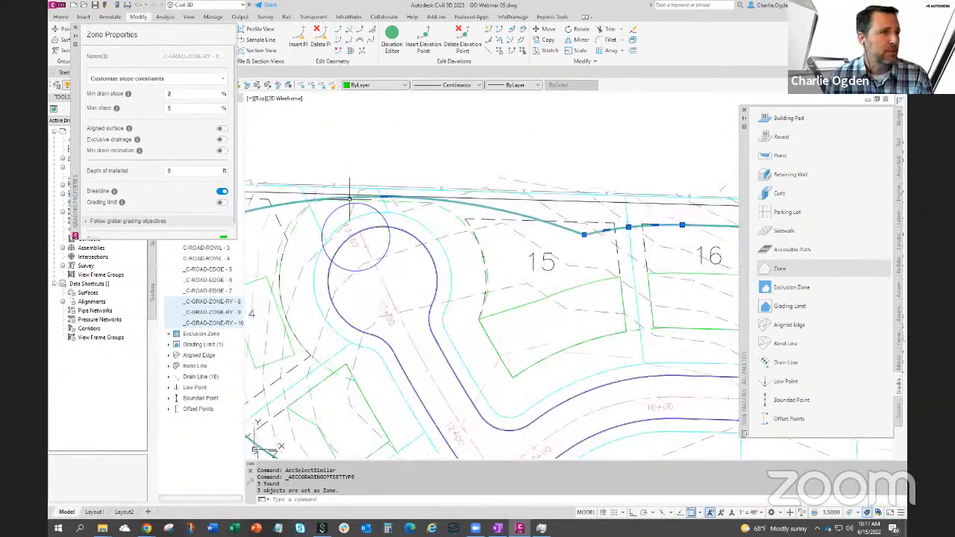
scroll(393, 220, down, 5)
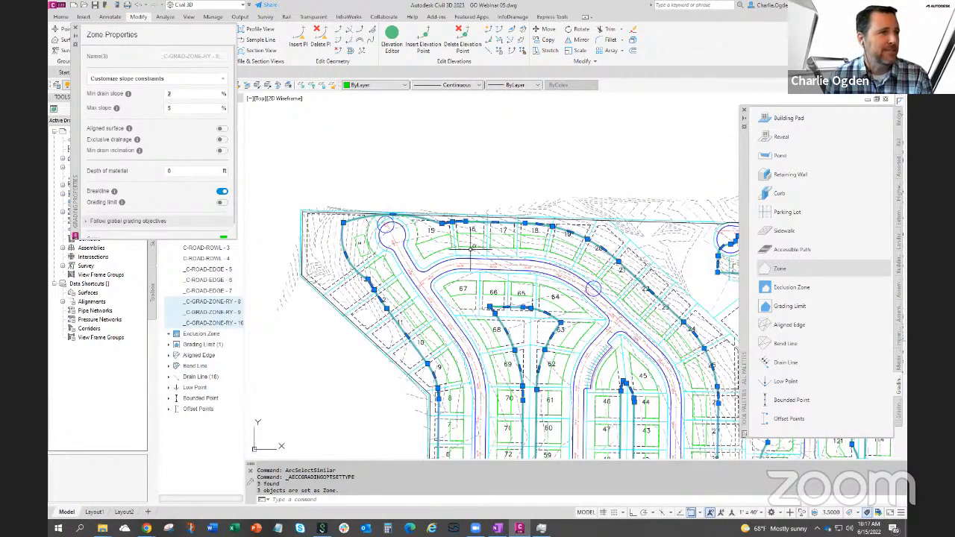
scroll(471, 247, down, 4)
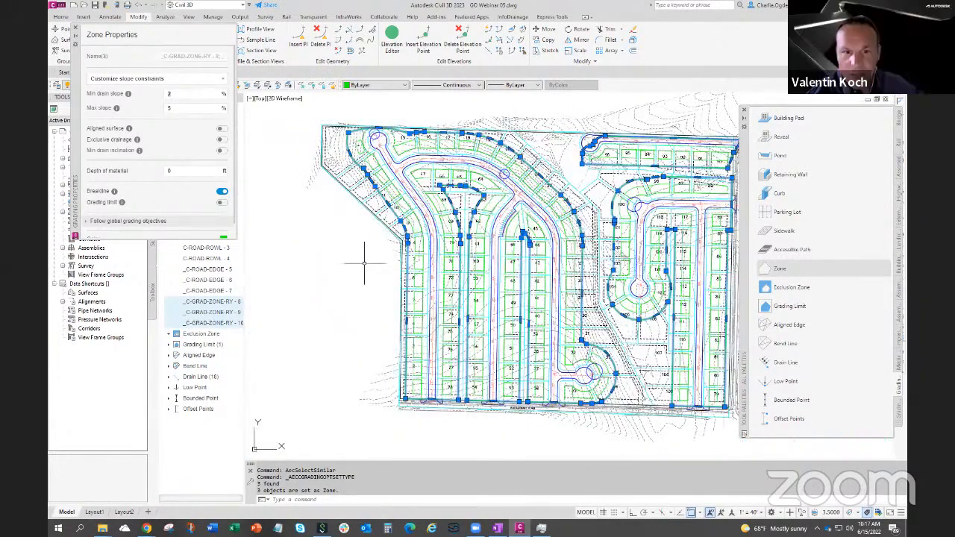
middle_drag(348, 266, 311, 275)
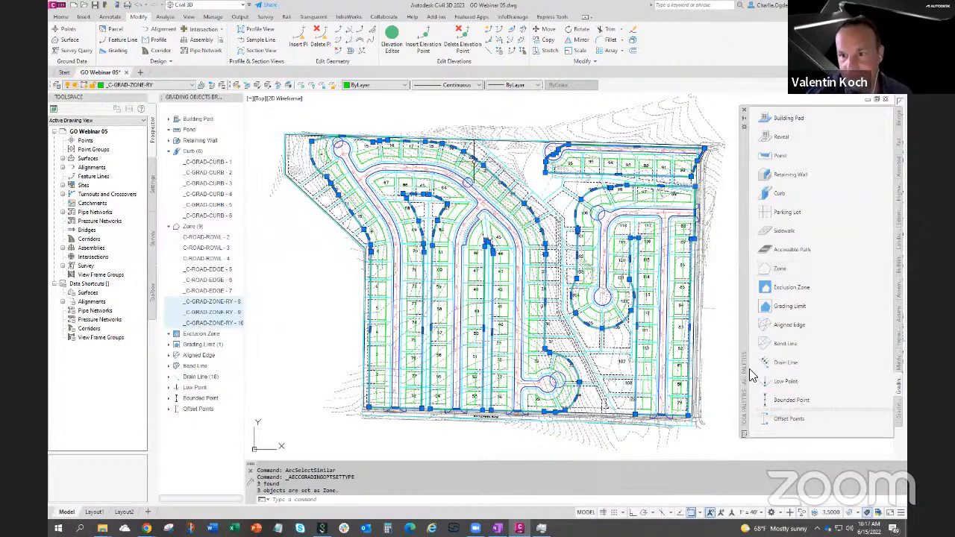
key(Escape)
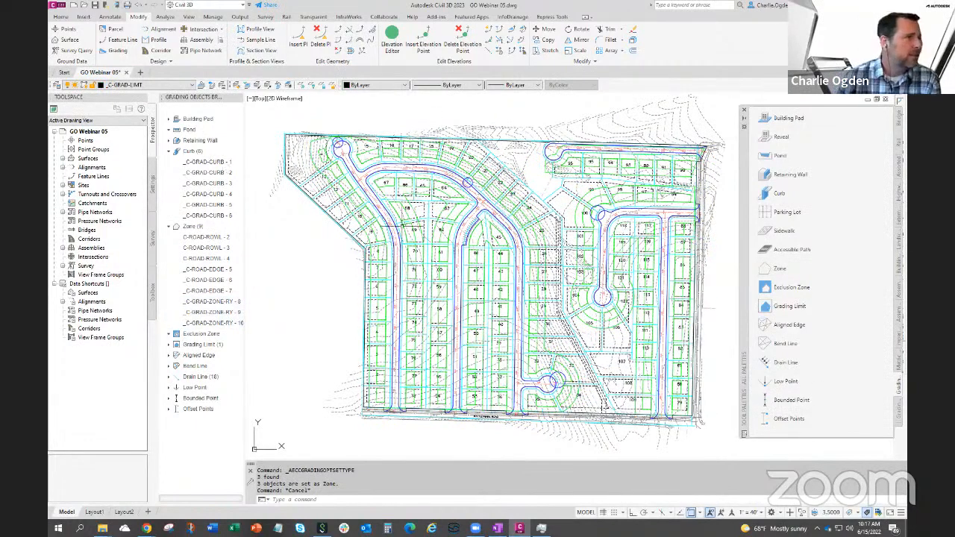
scroll(369, 243, up, 5)
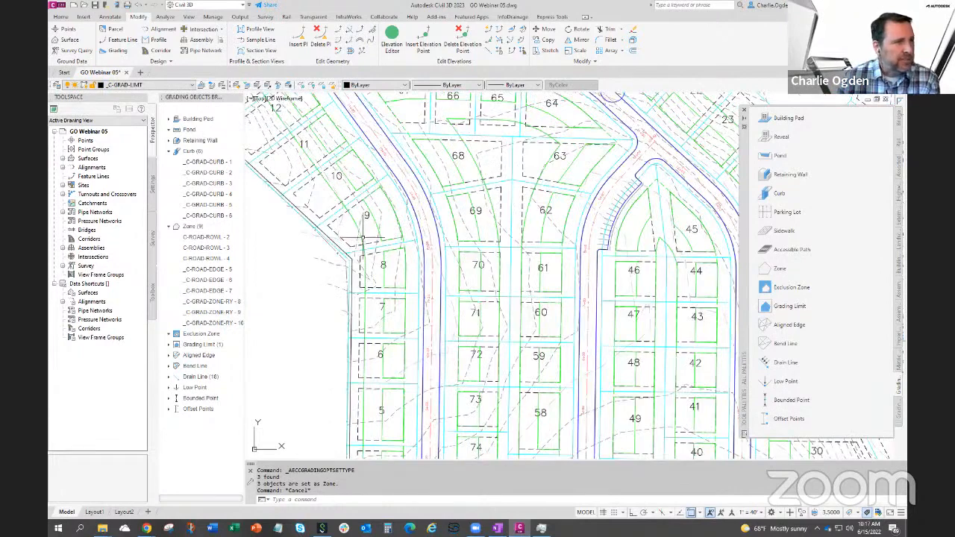
click(366, 246)
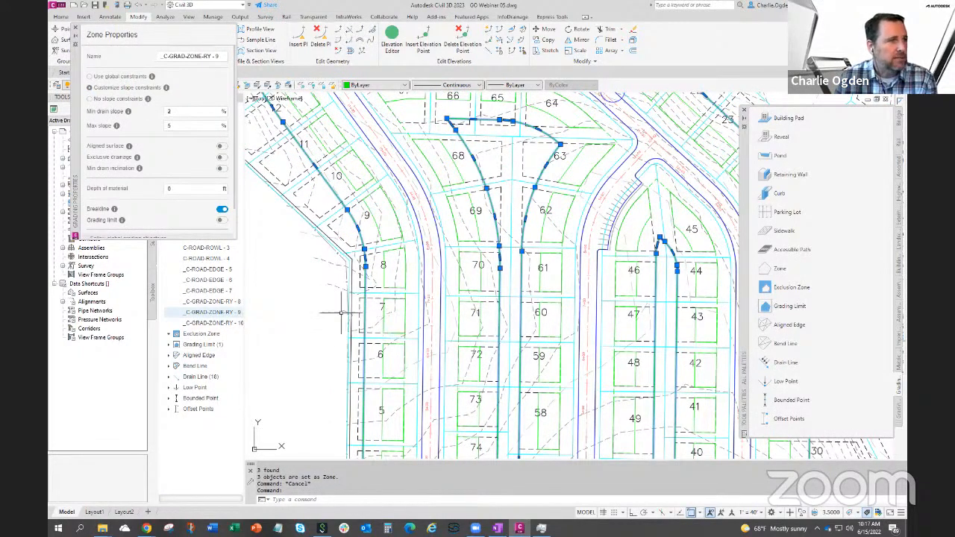
scroll(383, 323, down, 2)
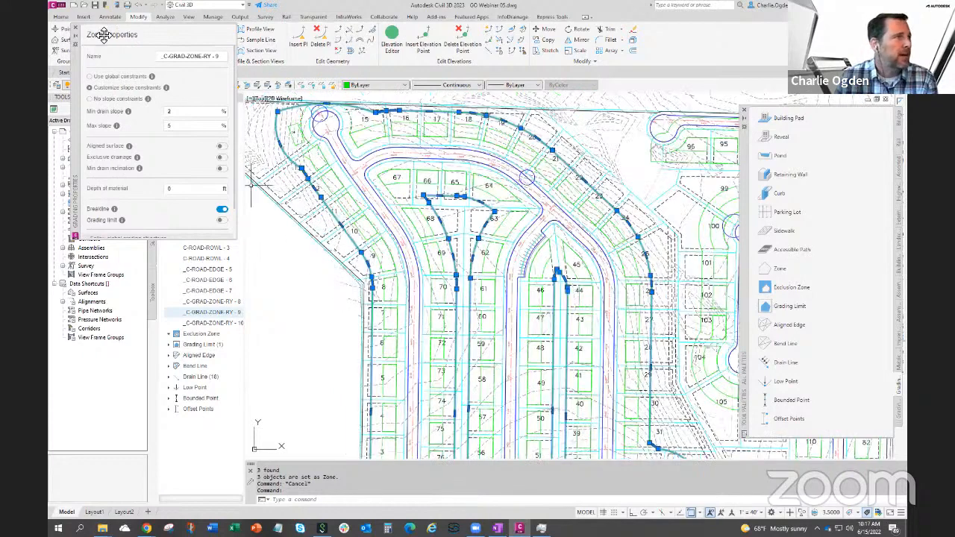
click(77, 32)
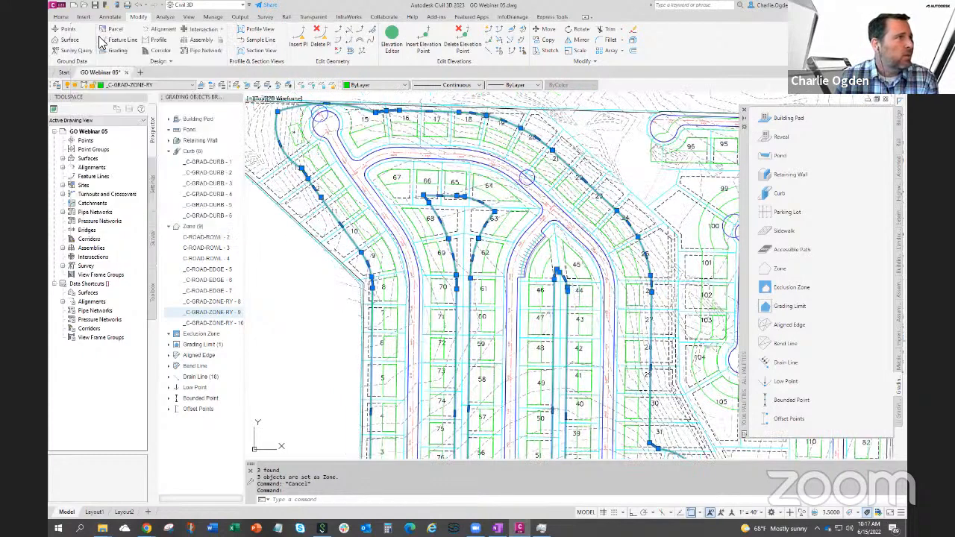
key(Escape)
Turn on layer _C-GRAD-LINE-DRAN2 and set all of its red rear-lot polylines as drain lines
click(180, 85)
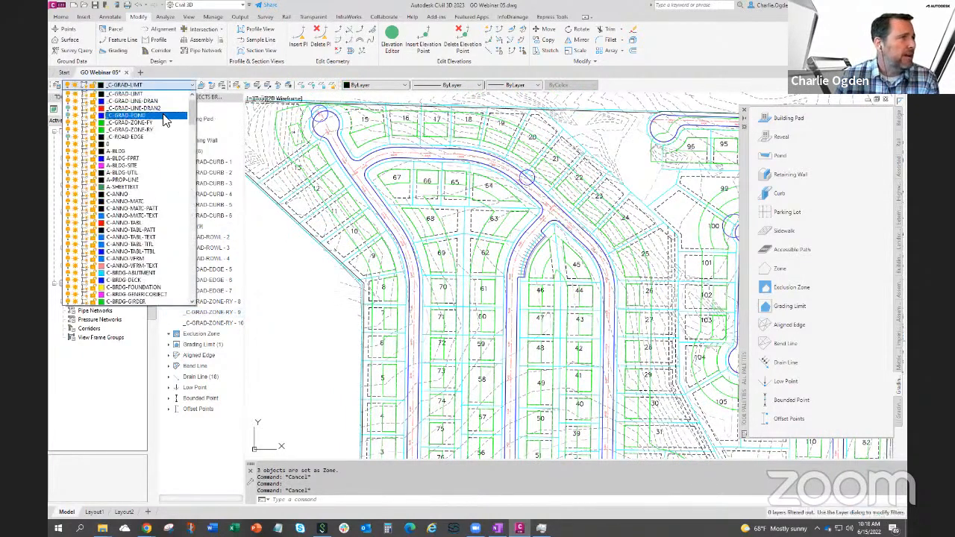
click(256, 294)
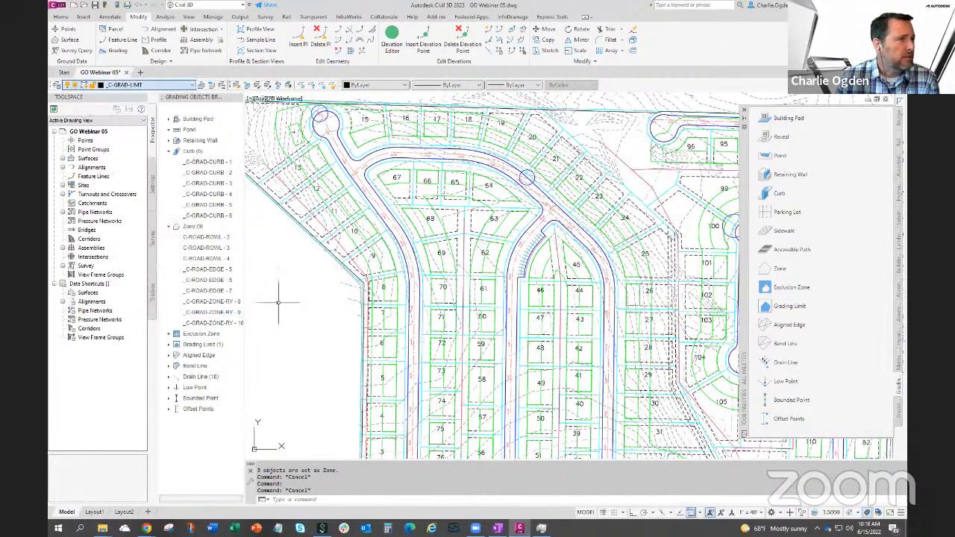
scroll(340, 269, down, 3)
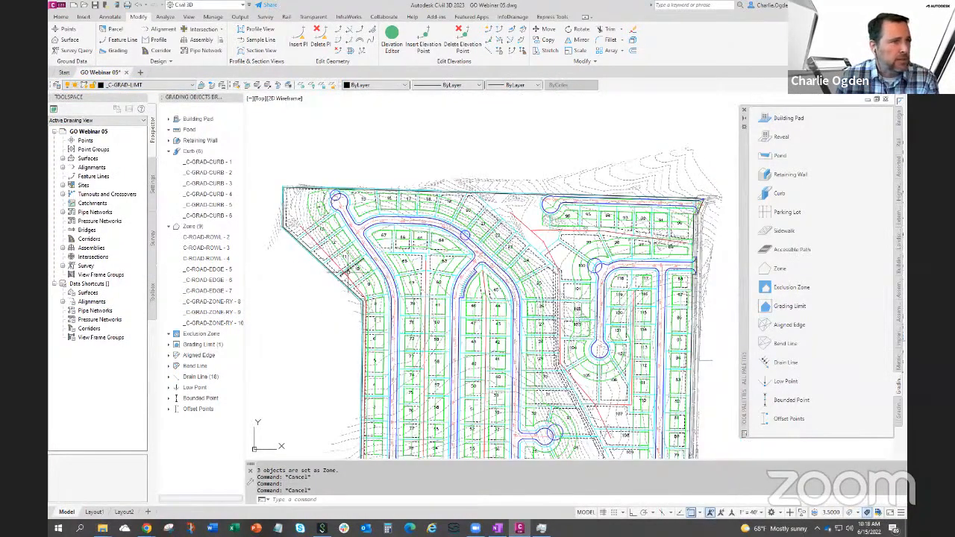
click(348, 279)
right_click(311, 316)
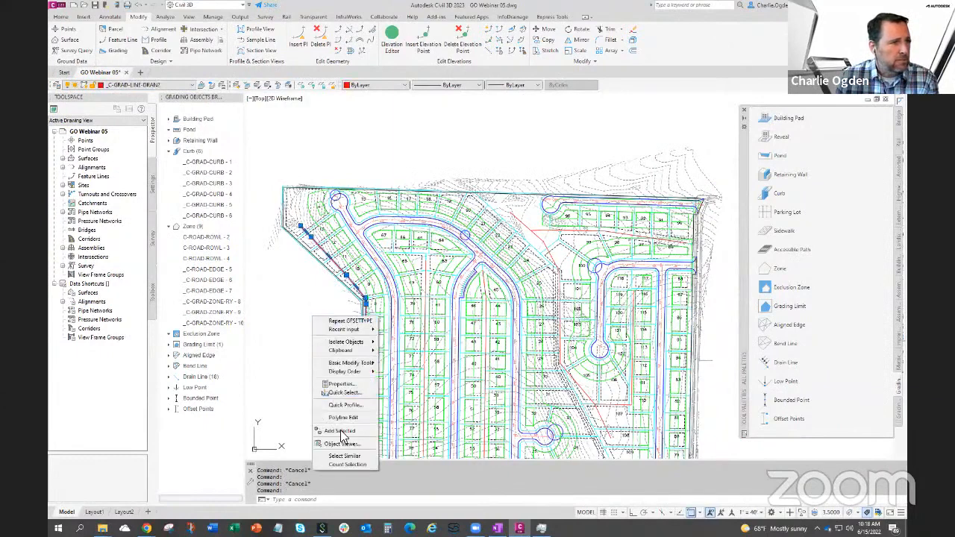
click(341, 456)
scroll(343, 341, down, 4)
scroll(344, 340, up, 2)
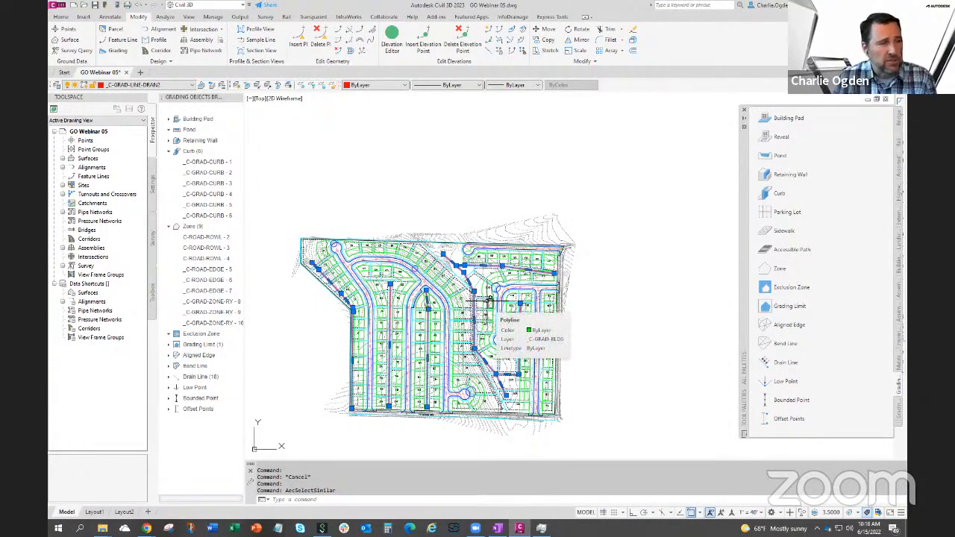
scroll(429, 295, up, 4)
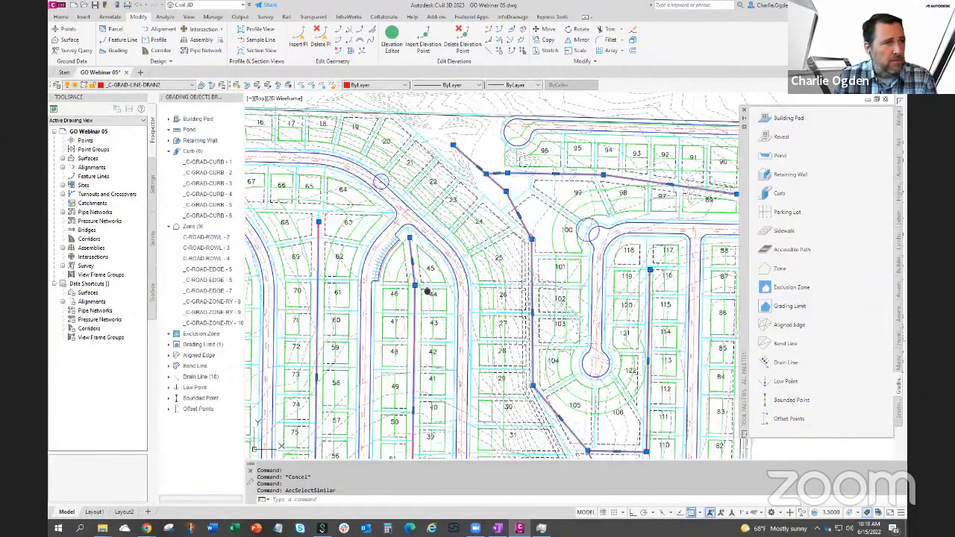
middle_drag(428, 292, 495, 281)
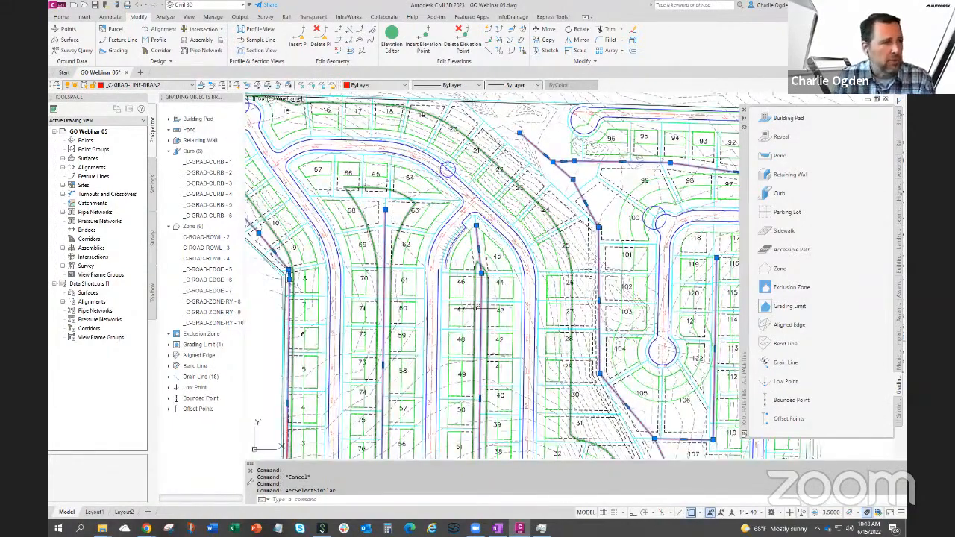
scroll(455, 310, down, 4)
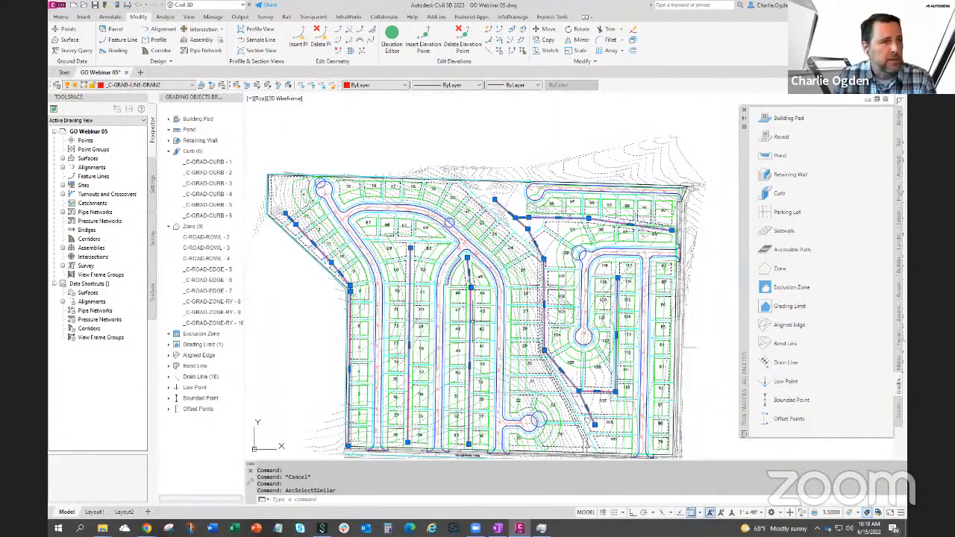
scroll(356, 317, up, 4)
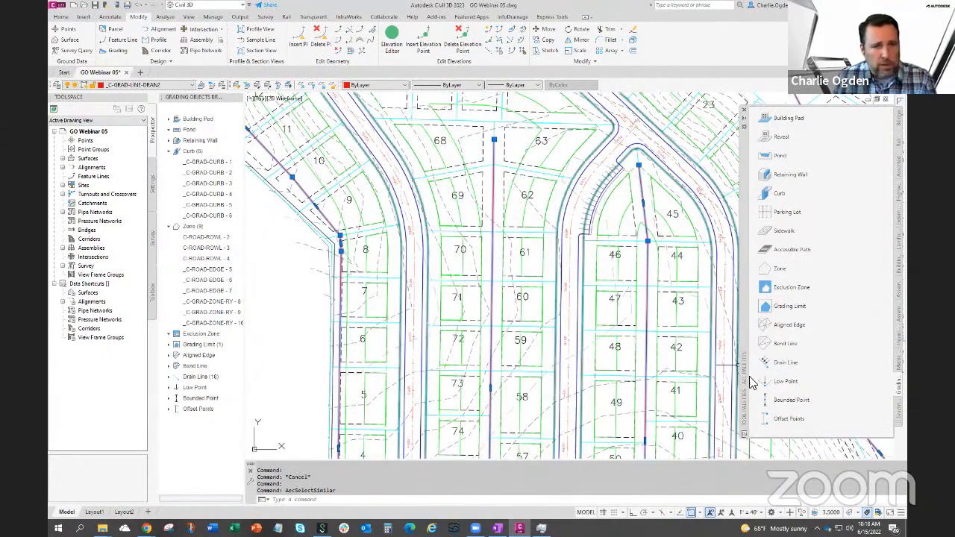
click(781, 363)
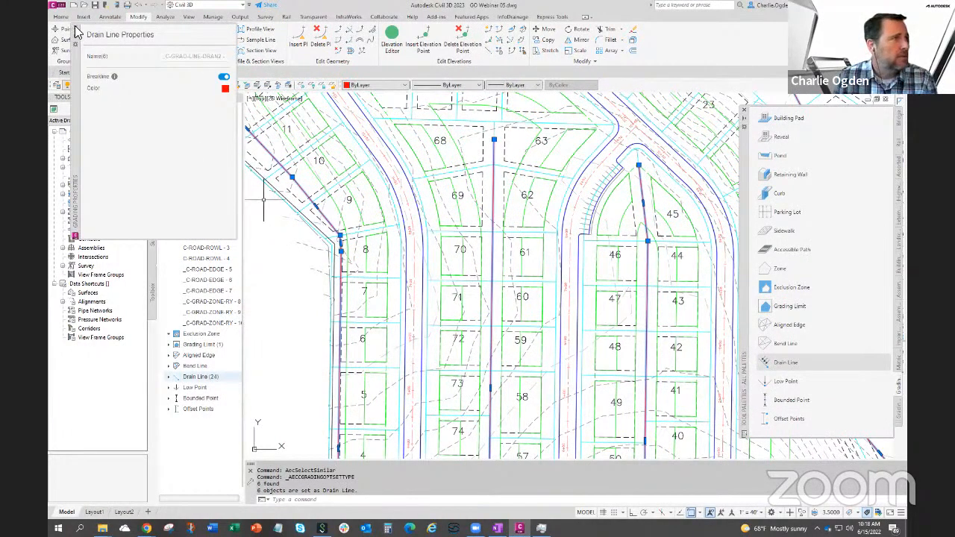
scroll(388, 295, up, 5)
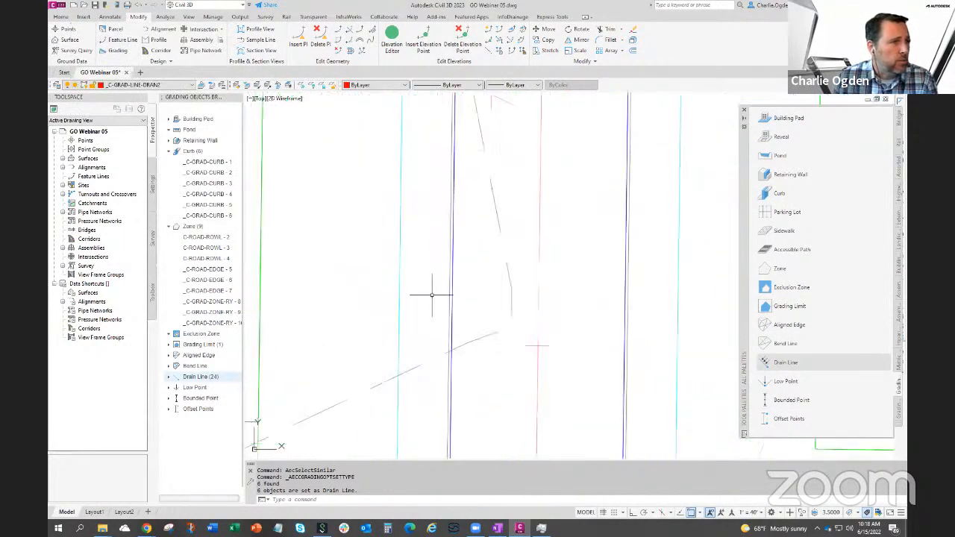
Select all drain lines with Select Similar, check their properties and coverage across the subdivision, and clear the selection
scroll(440, 295, up, 3)
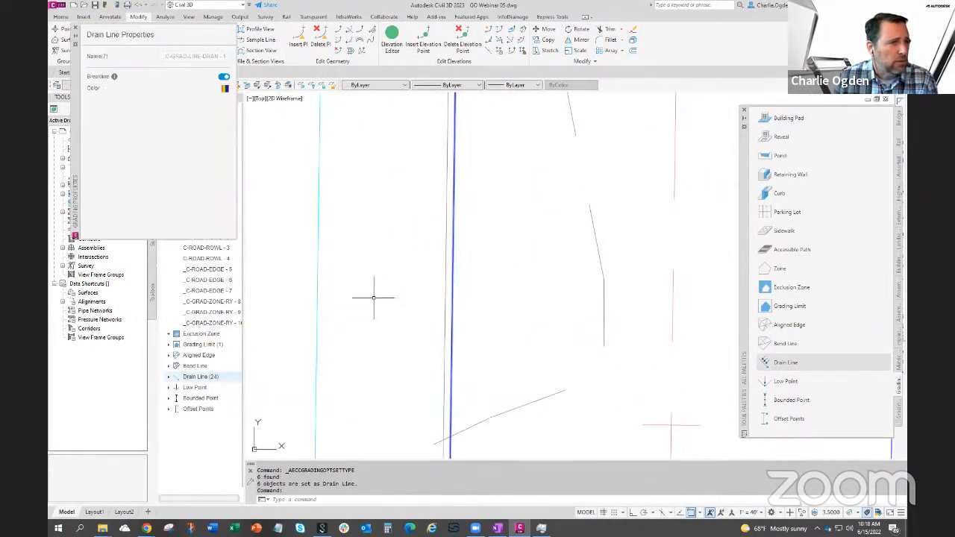
right_click(373, 297)
click(402, 423)
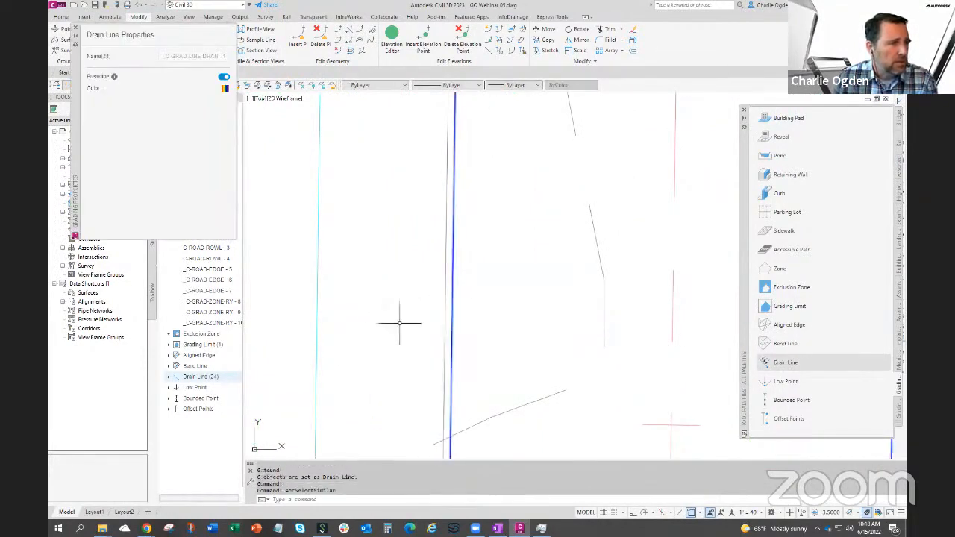
scroll(399, 322, down, 5)
middle_drag(376, 287, 406, 285)
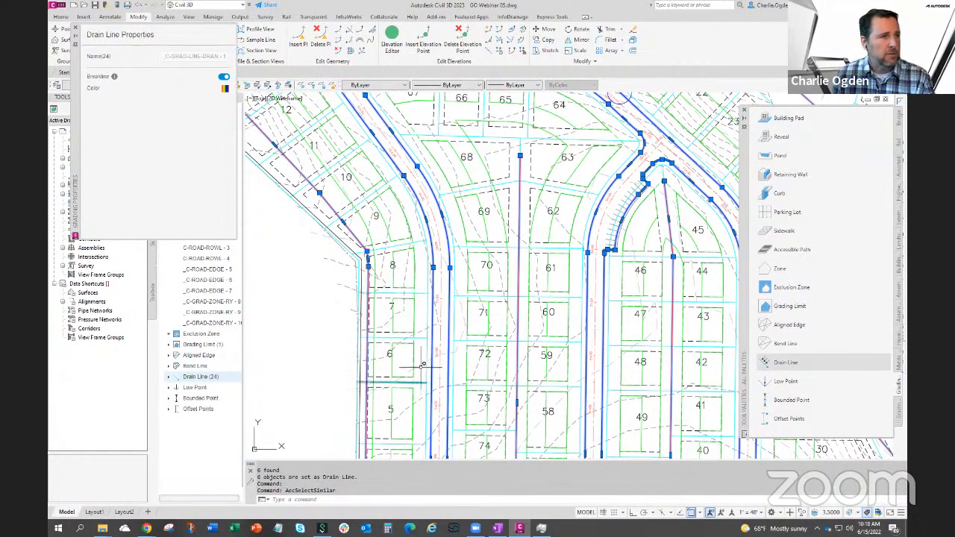
scroll(418, 291, down, 5)
middle_drag(432, 362, 424, 338)
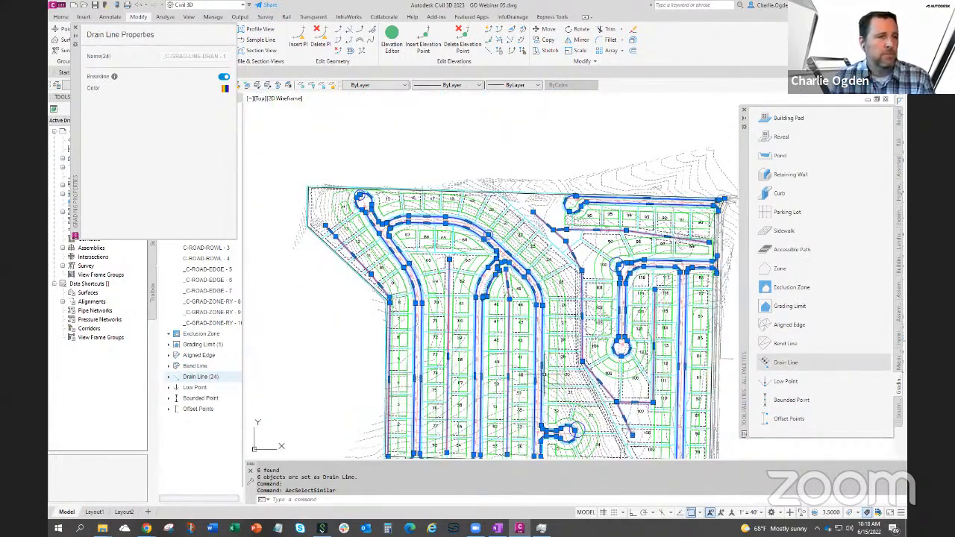
middle_drag(545, 373, 519, 312)
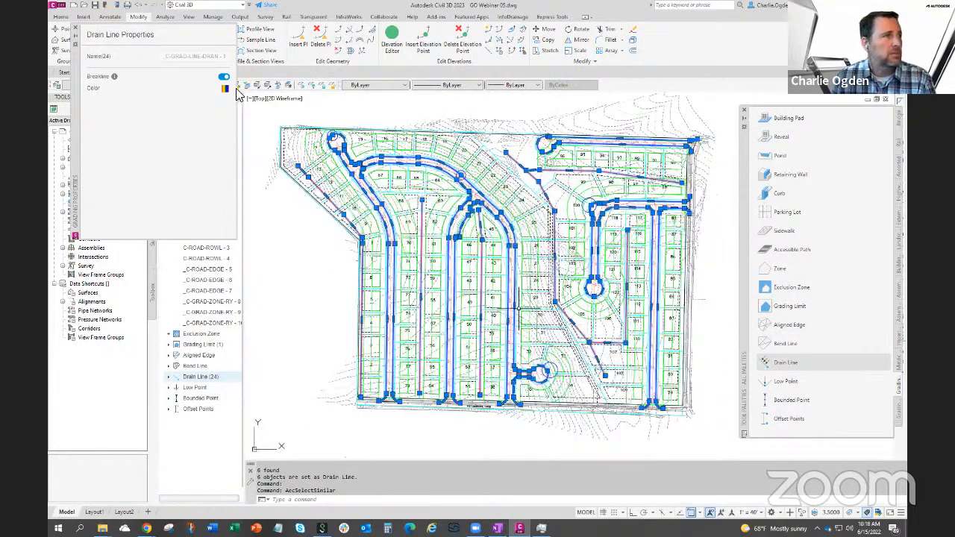
click(75, 30)
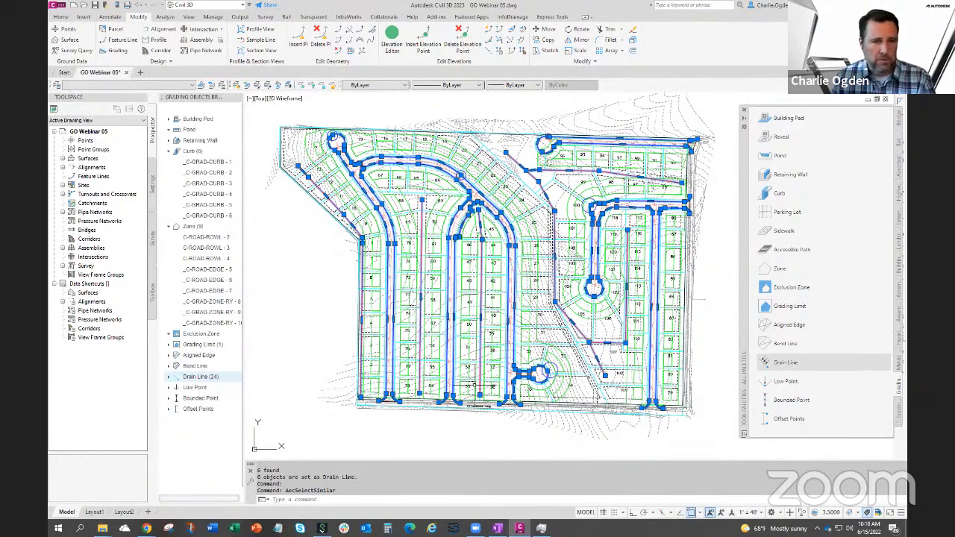
mouse_move(503, 114)
middle_down()
mouse_move(515, 164)
mouse_move(506, 159)
middle_up()
key(Escape)
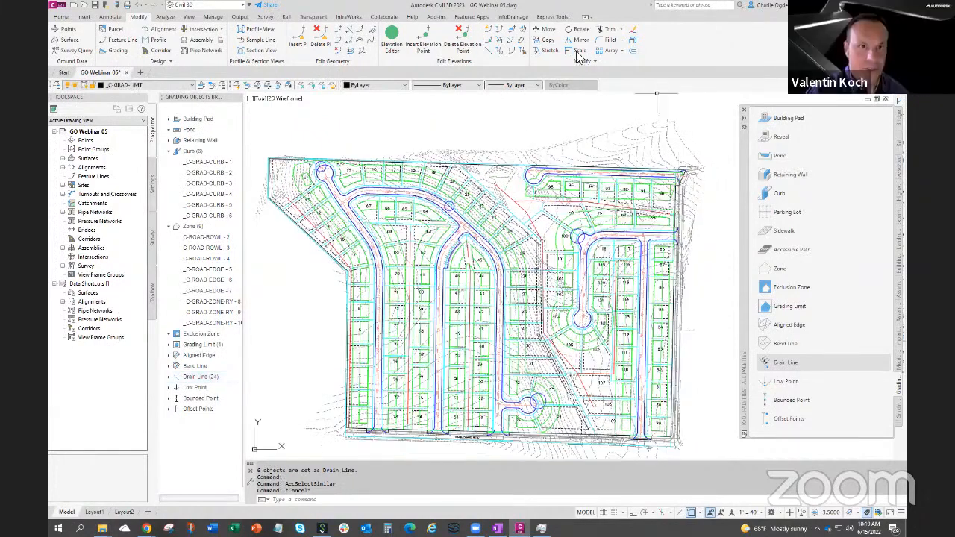
Launch Grading Optimization with the subdivision's grading objects and surface
click(165, 16)
click(721, 47)
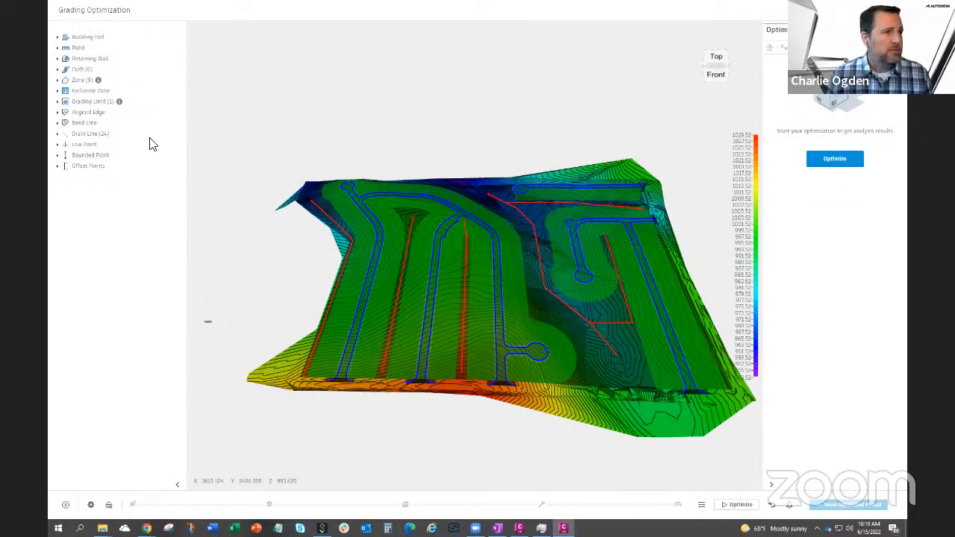
scroll(273, 242, up, 4)
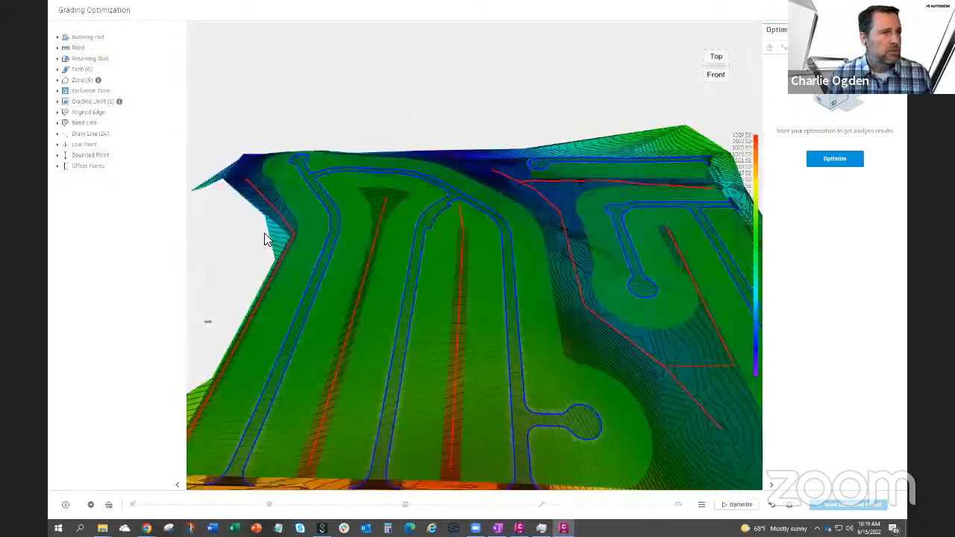
scroll(407, 111, up, 2)
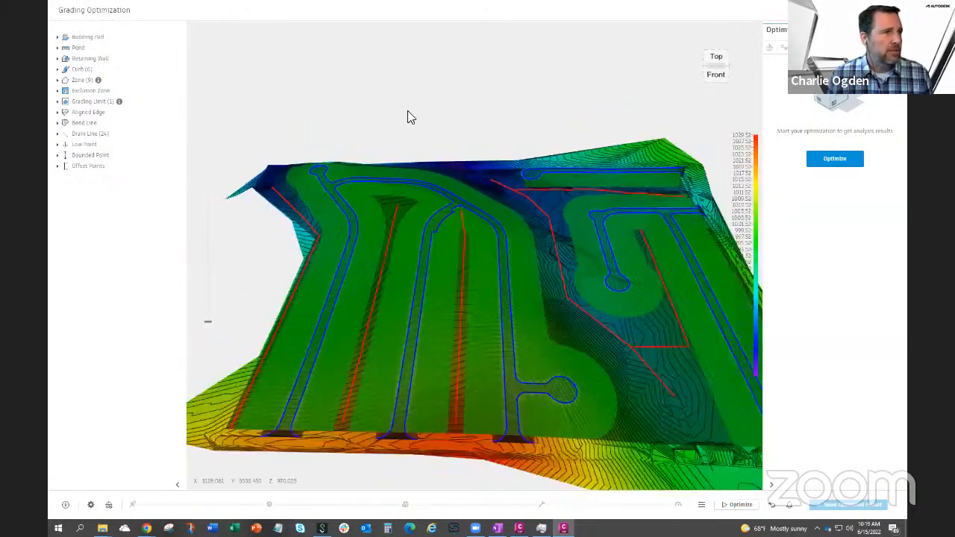
Expand the zone list and examine the overlapping road, curb, drain line and rear yard objects along the middle street
click(58, 79)
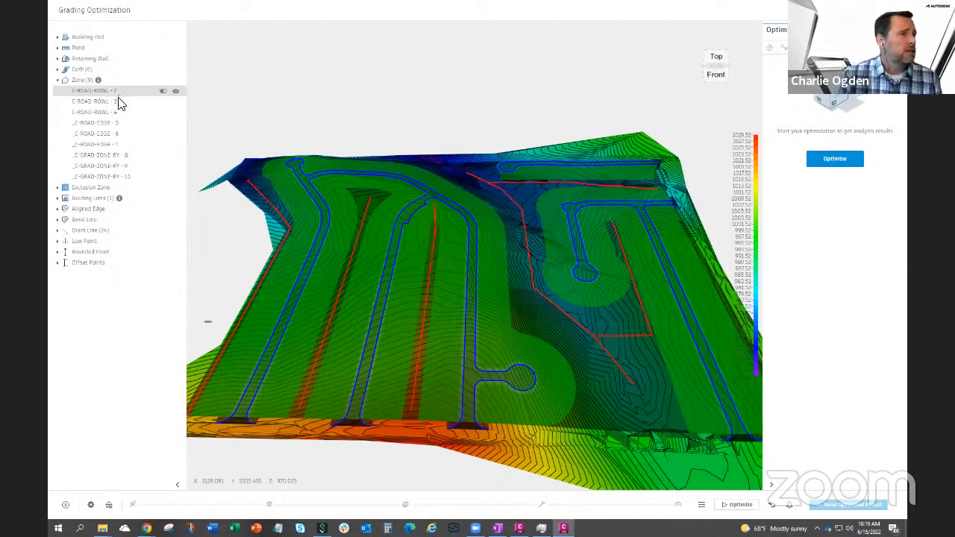
scroll(404, 377, up, 2)
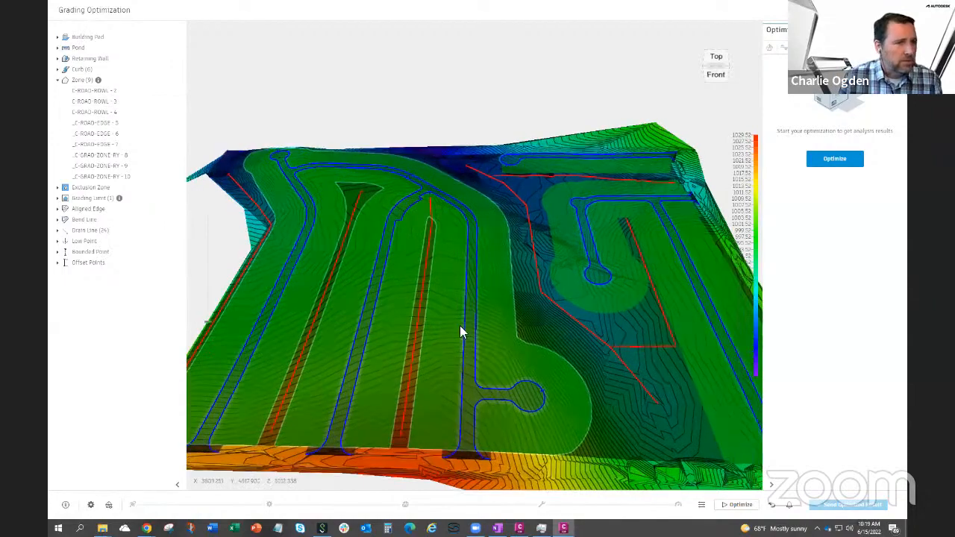
scroll(475, 321, up, 4)
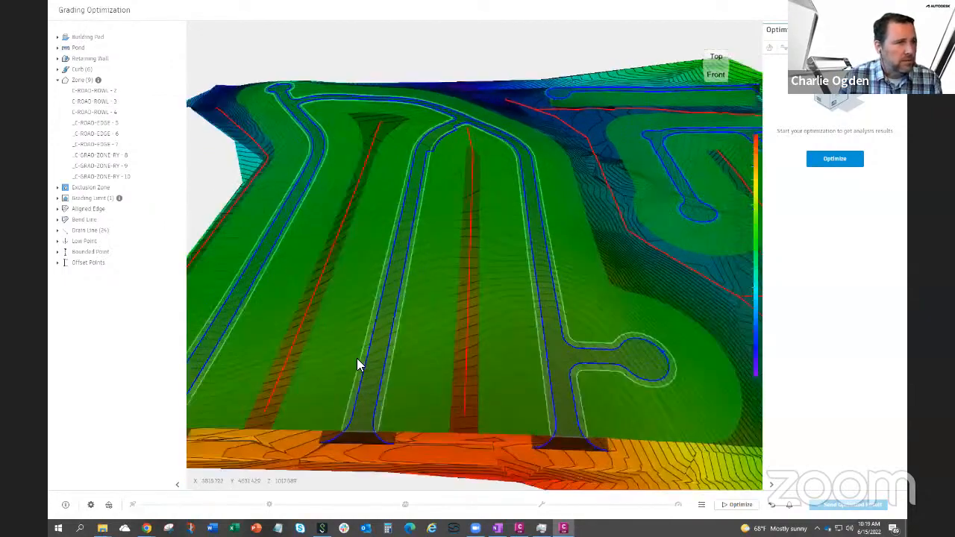
scroll(358, 358, up, 2)
drag(366, 359, 385, 338)
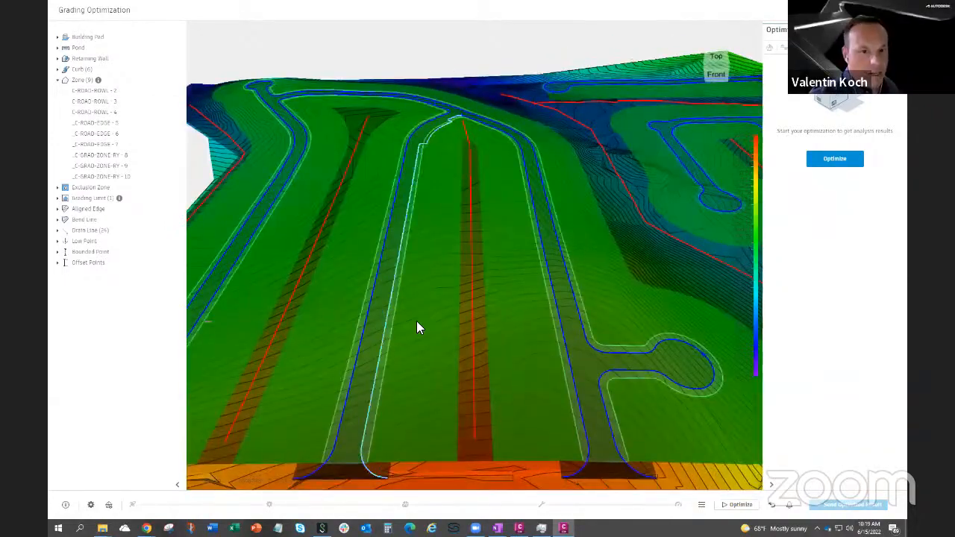
scroll(414, 320, up, 5)
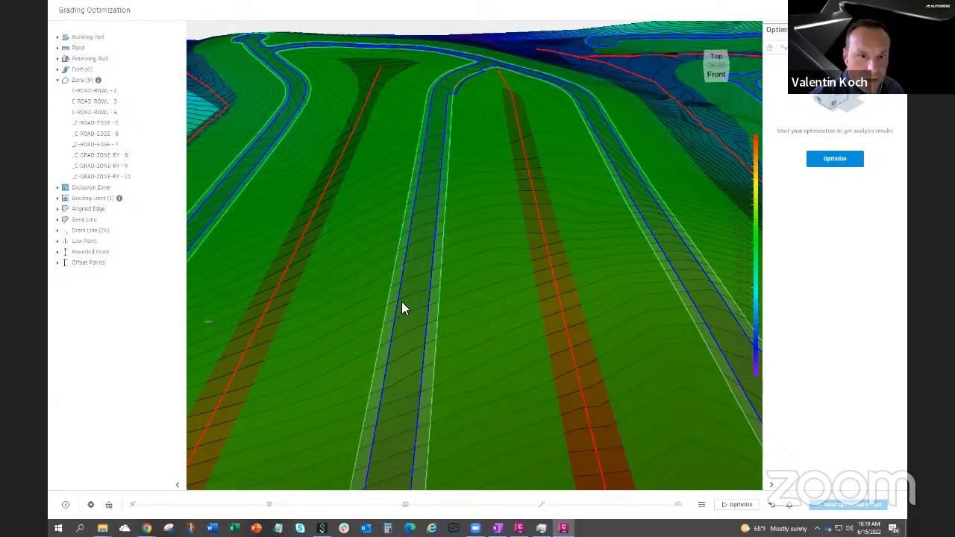
mouse_move(405, 306)
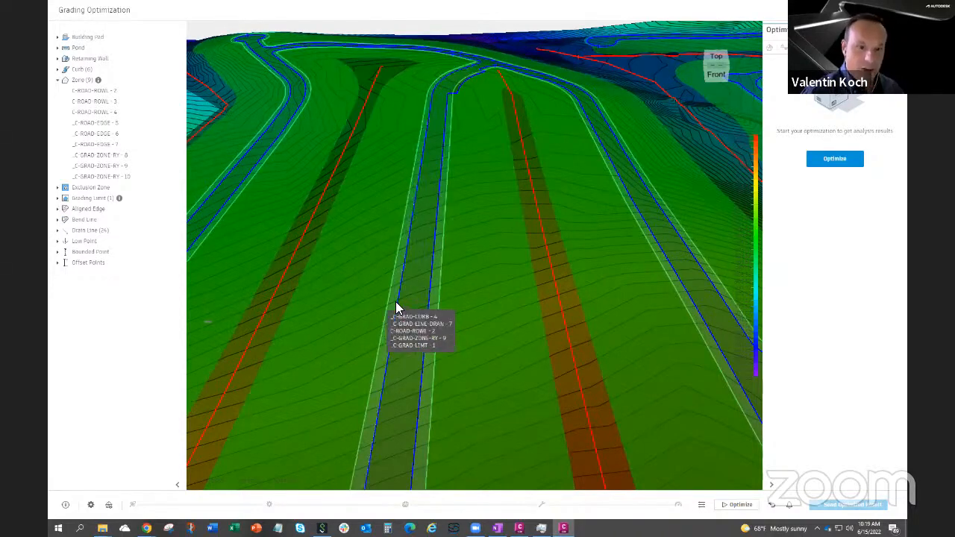
Move the three _C-ROAD-EDGE zones above the C-ROAD-ROWL zones in the zone order and select zone C-ROAD-ROWL - 2
click(94, 123)
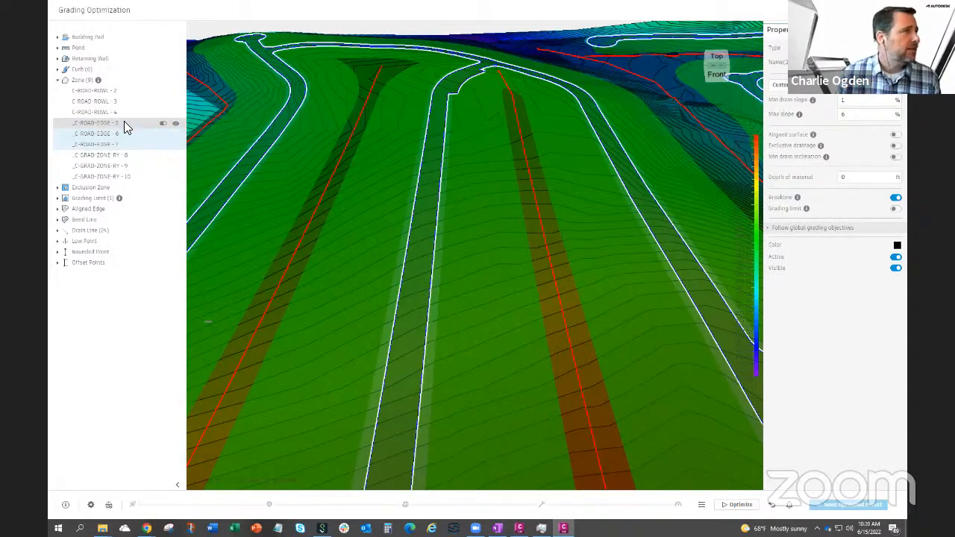
drag(127, 123, 126, 91)
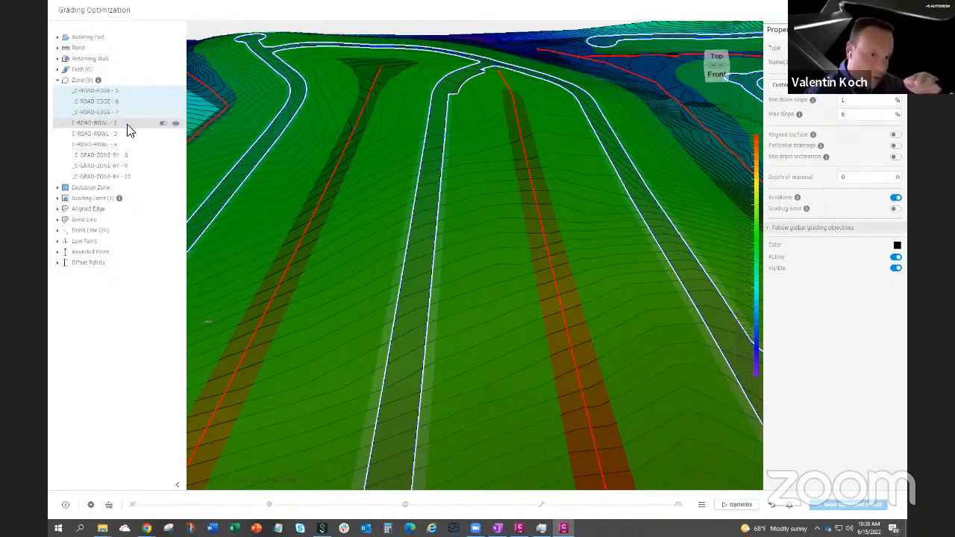
click(127, 125)
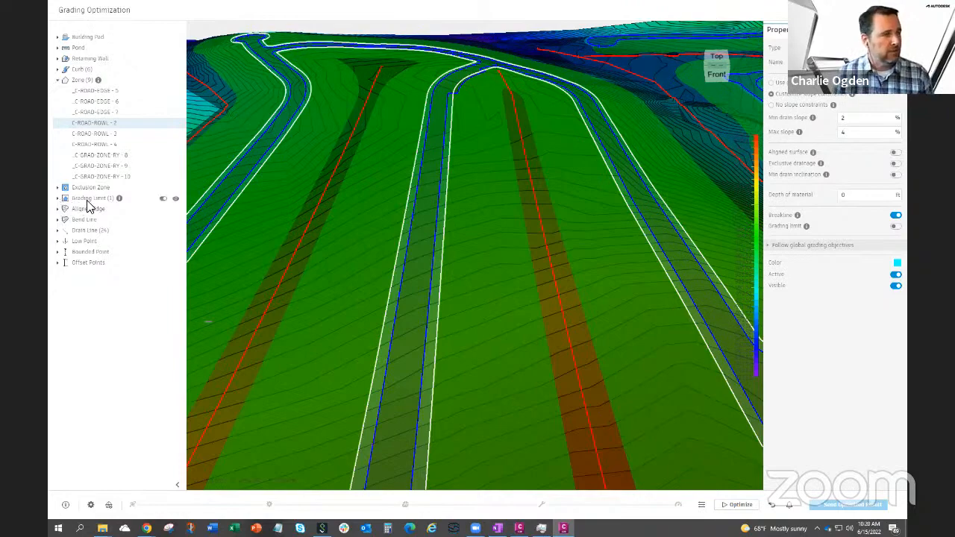
Set the balance cut and fill objective weight to 100 and move the optimization options clear of the model
scroll(377, 209, down, 2)
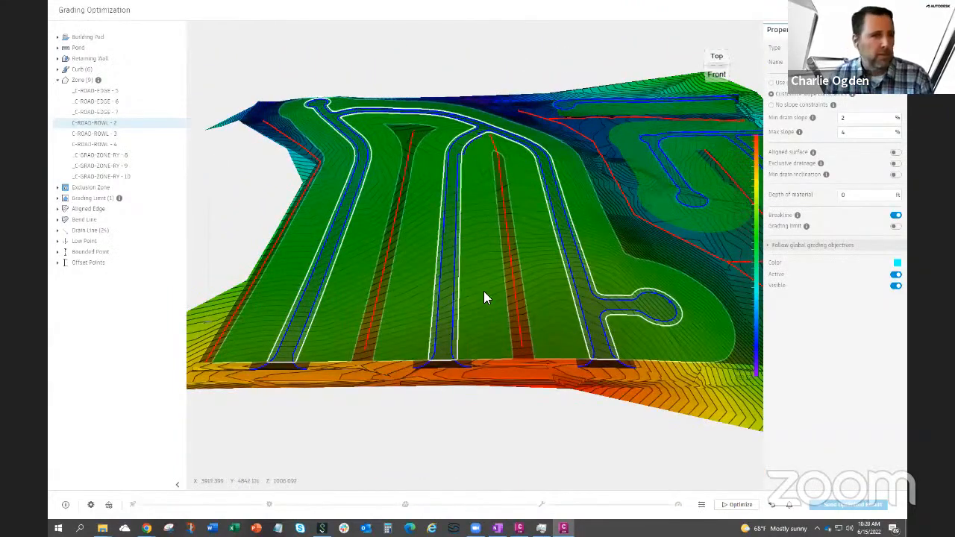
scroll(522, 428, up, 3)
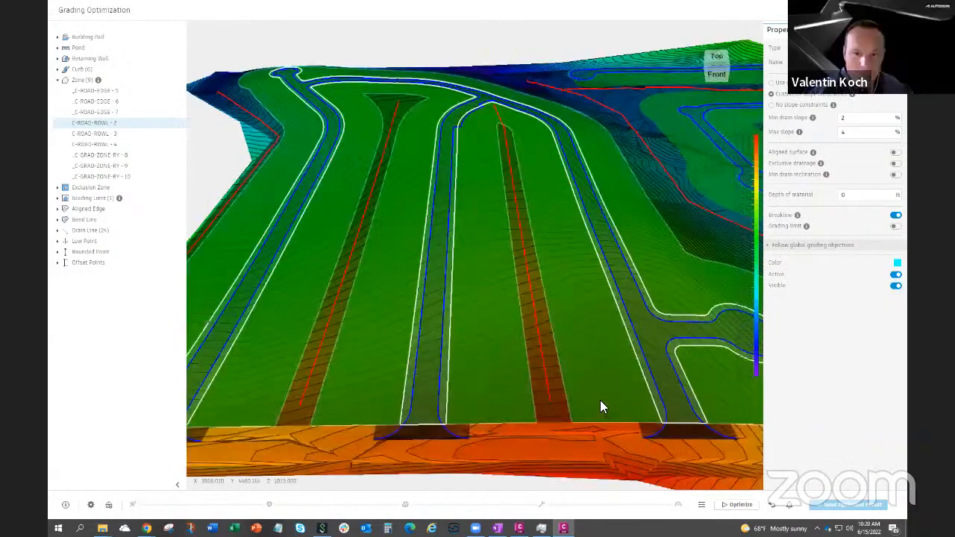
scroll(600, 404, down, 1)
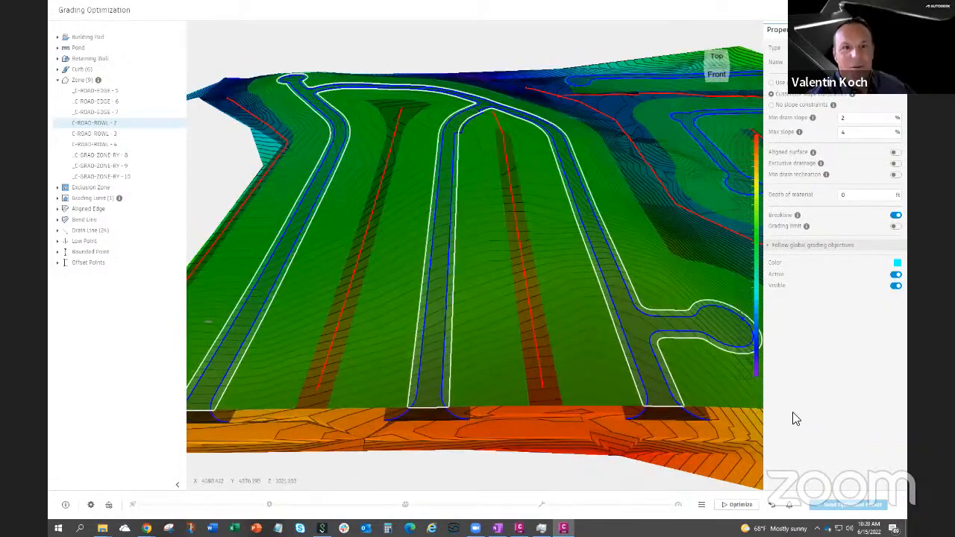
click(701, 505)
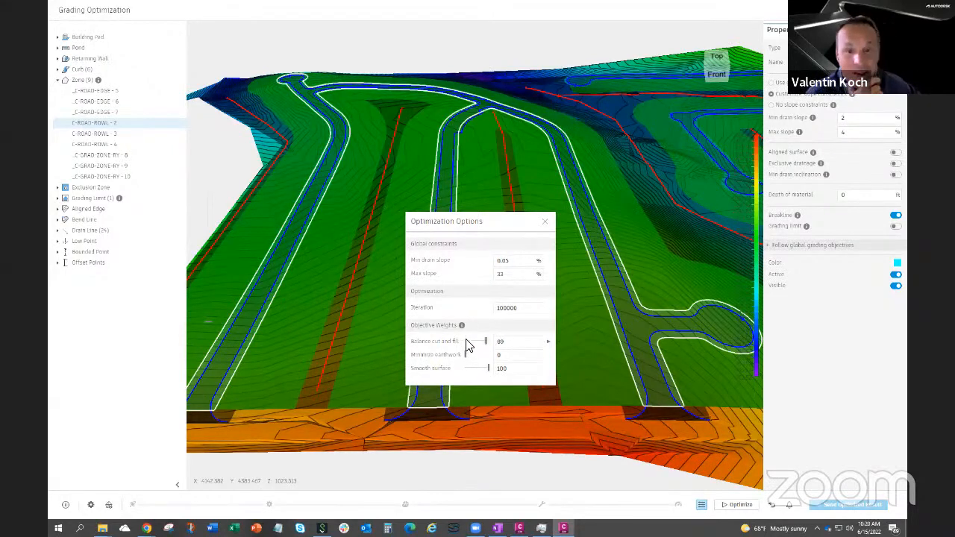
drag(467, 342, 493, 348)
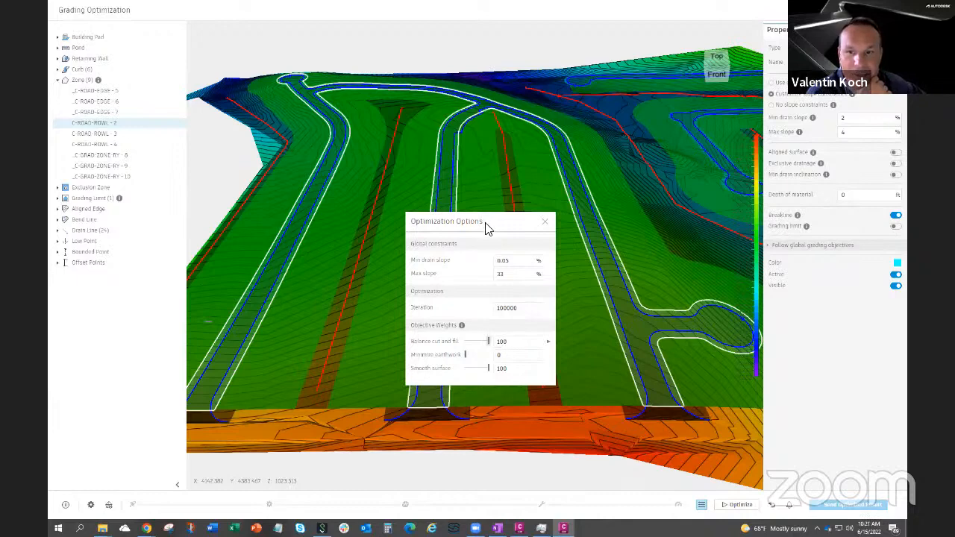
drag(492, 229, 525, 220)
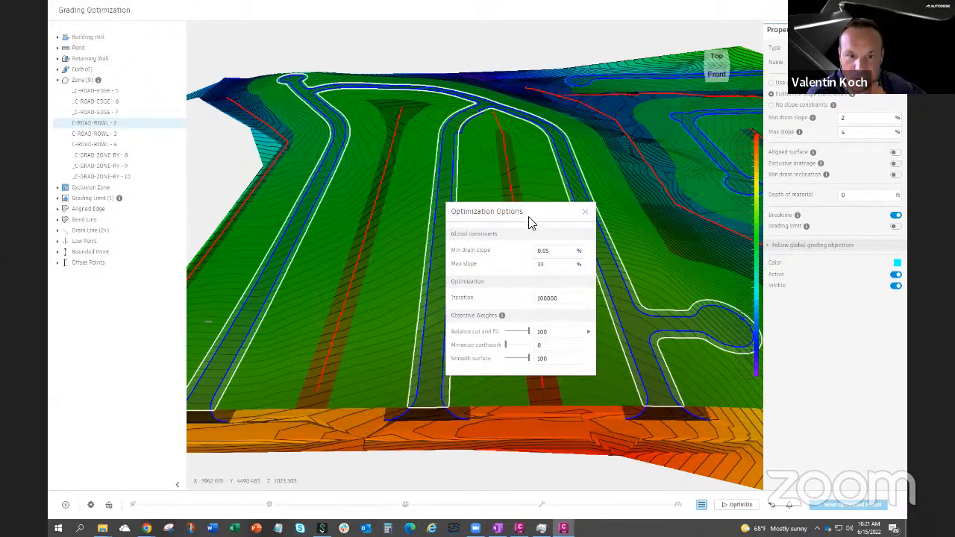
drag(531, 219, 841, 320)
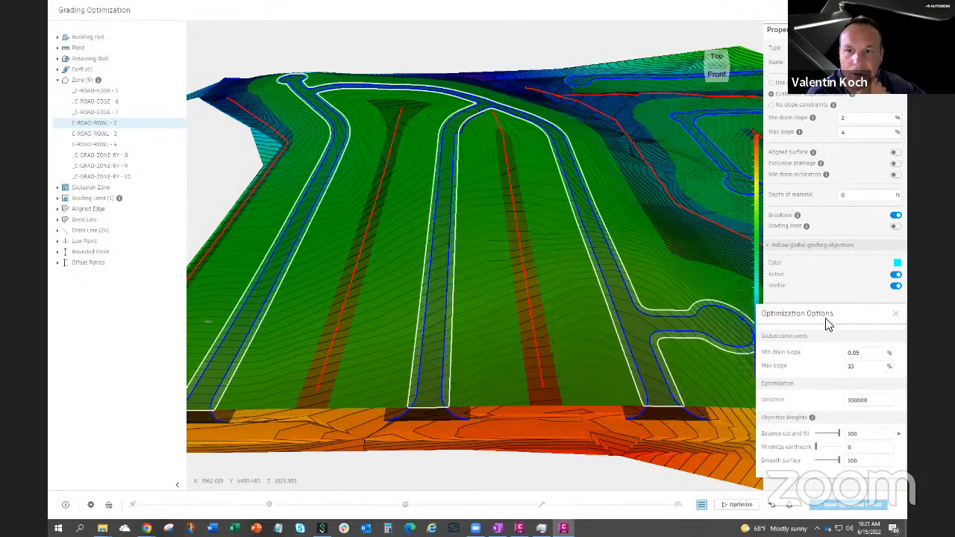
Show the visualization toolbar and change the surface topology display from contours to triangles, viewing the area around the inner cul-de-sac
scroll(625, 345, down, 2)
scroll(625, 345, down, 2)
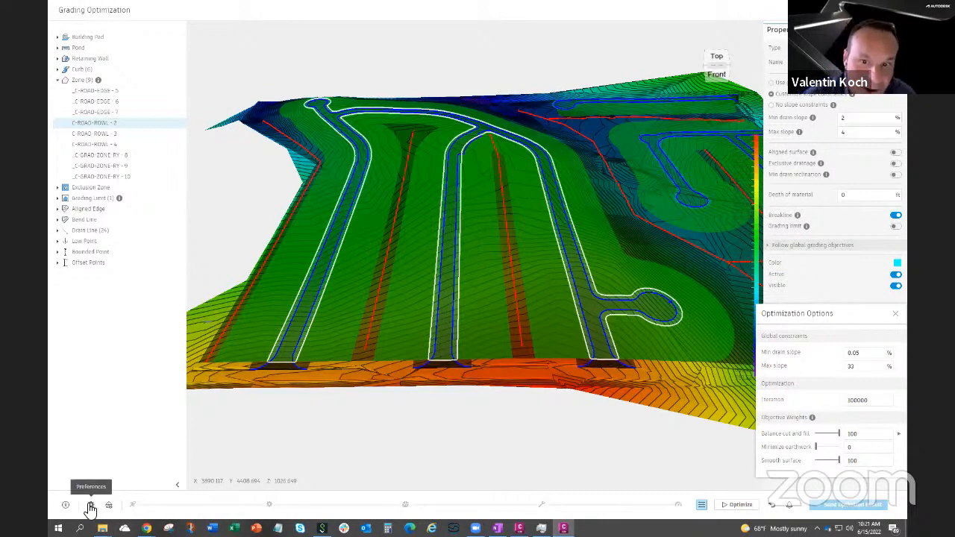
middle_drag(529, 273, 426, 336)
middle_drag(536, 298, 462, 358)
scroll(541, 302, up, 2)
scroll(547, 303, up, 1)
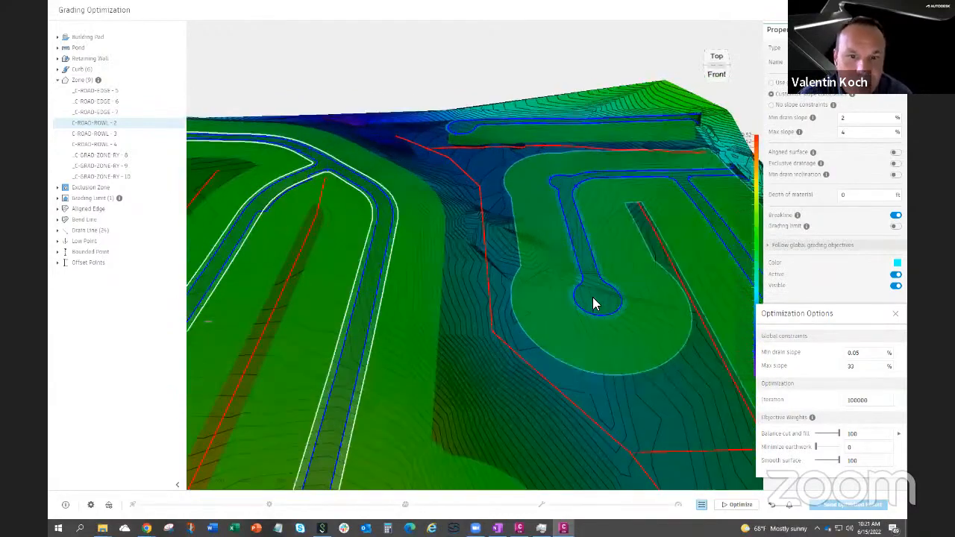
click(109, 507)
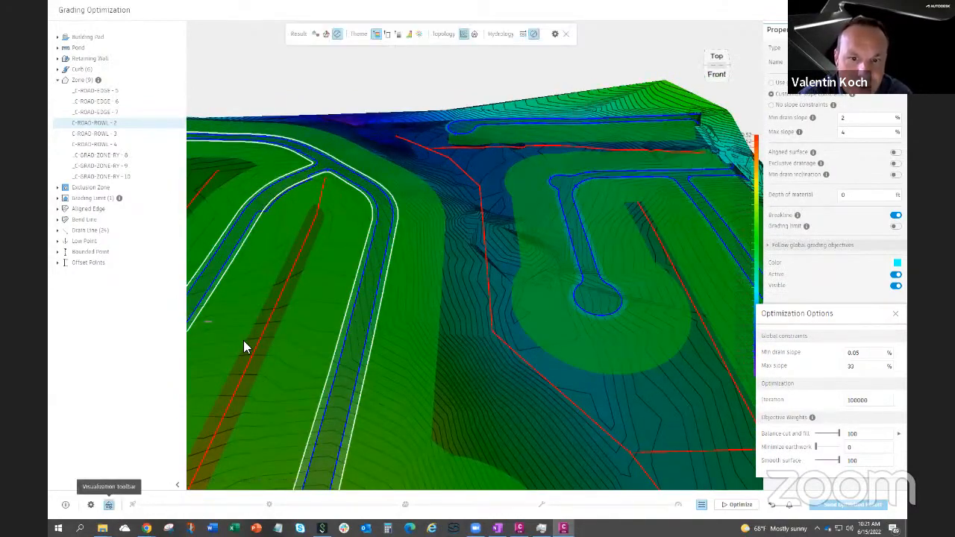
click(473, 35)
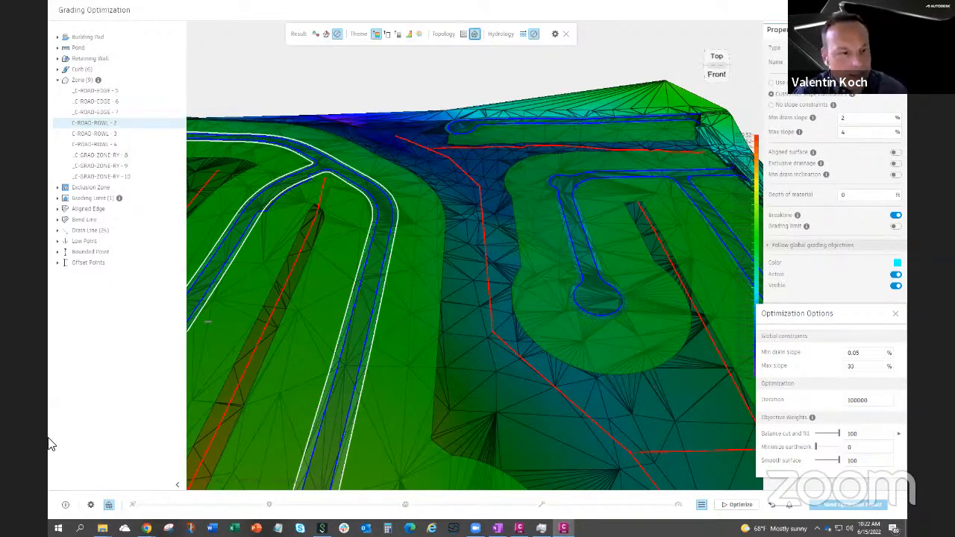
Turn off Refine Surface in the model preferences and move the preferences clear of the surface
click(90, 506)
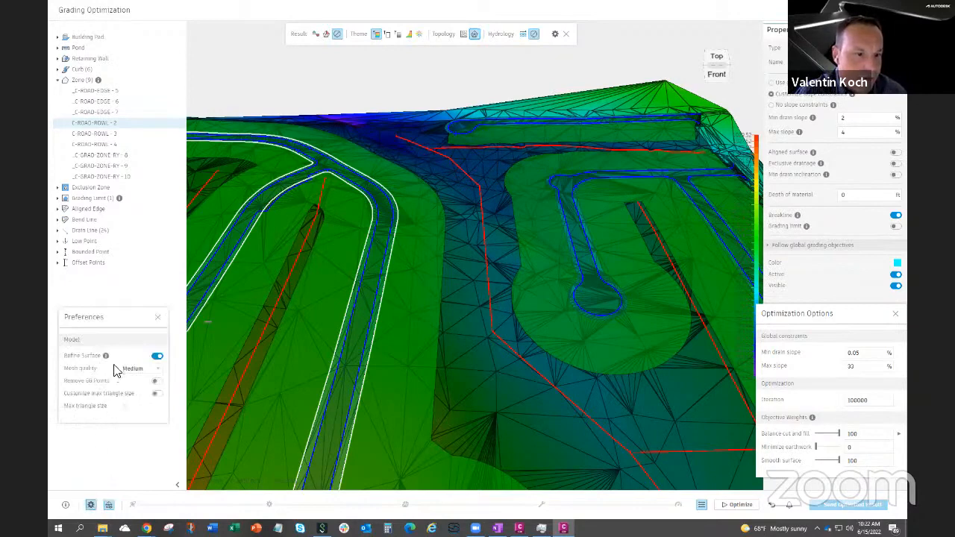
drag(139, 320, 379, 255)
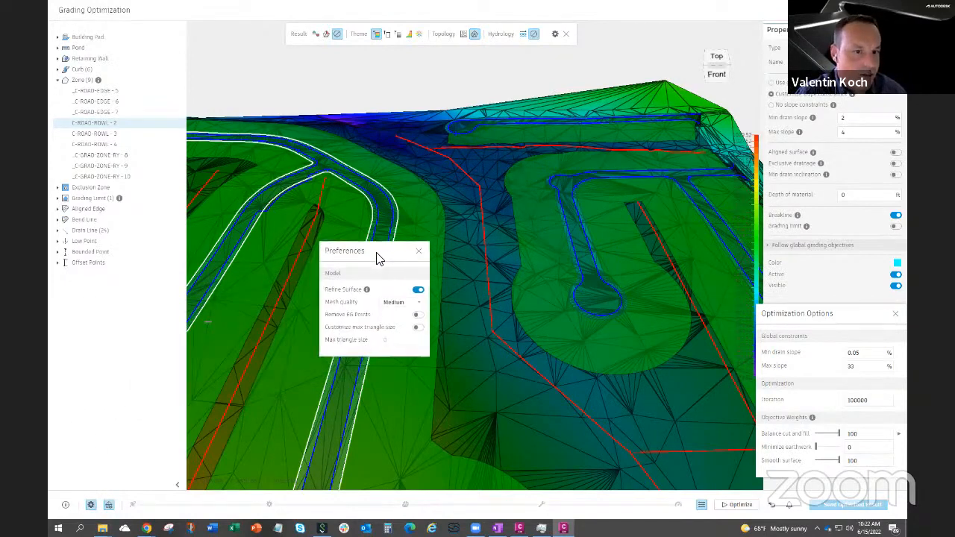
click(419, 291)
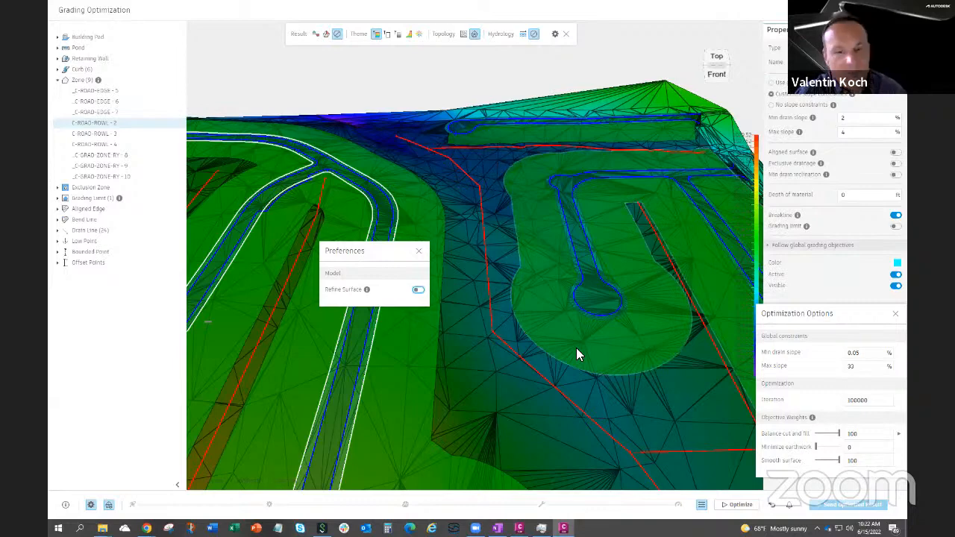
click(418, 289)
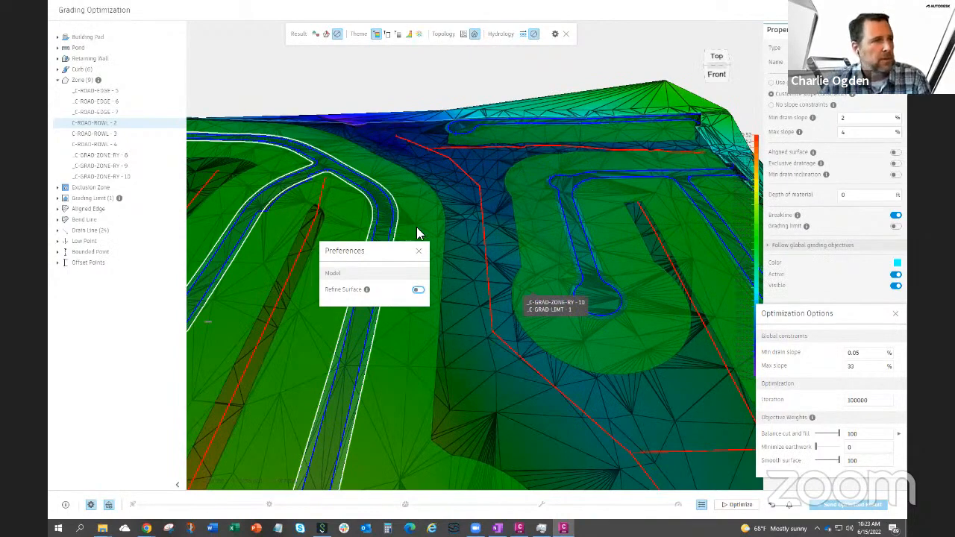
drag(379, 254, 124, 396)
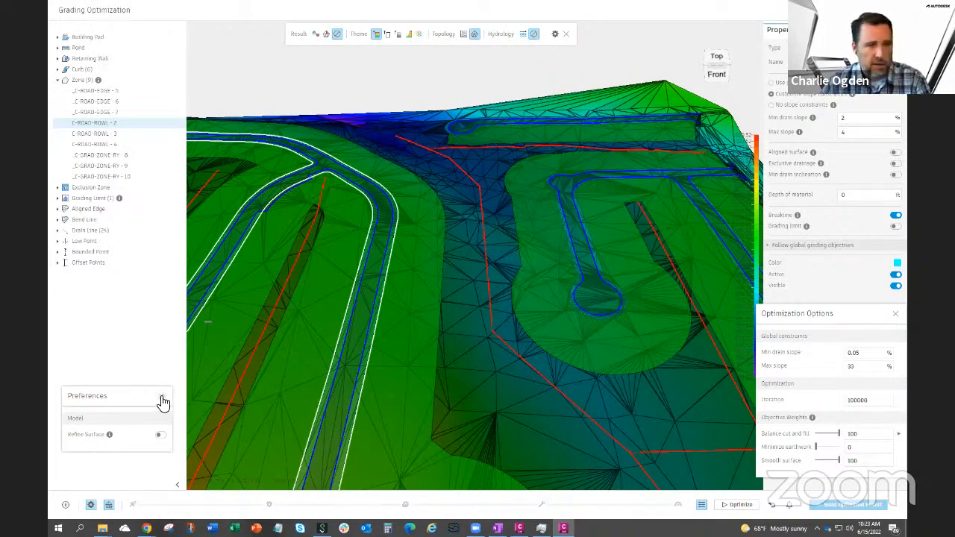
Start the optimization and view the slope violations across the whole site from its rear side
click(724, 505)
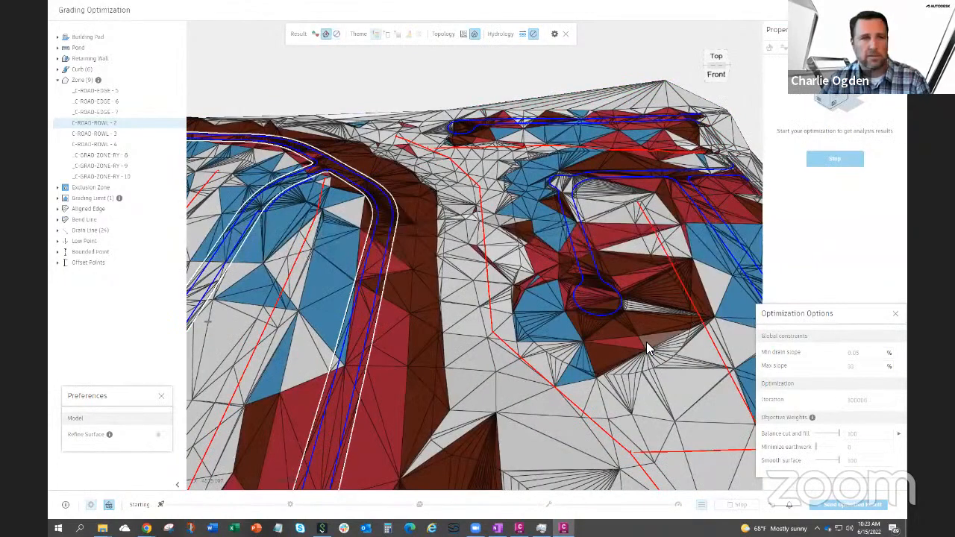
mouse_move(647, 344)
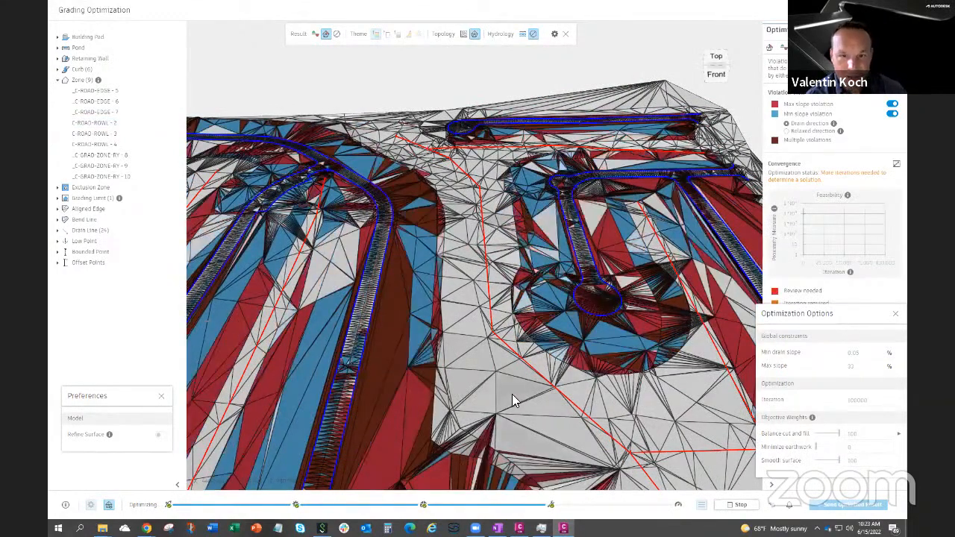
scroll(512, 394, down, 5)
middle_drag(526, 382, 573, 377)
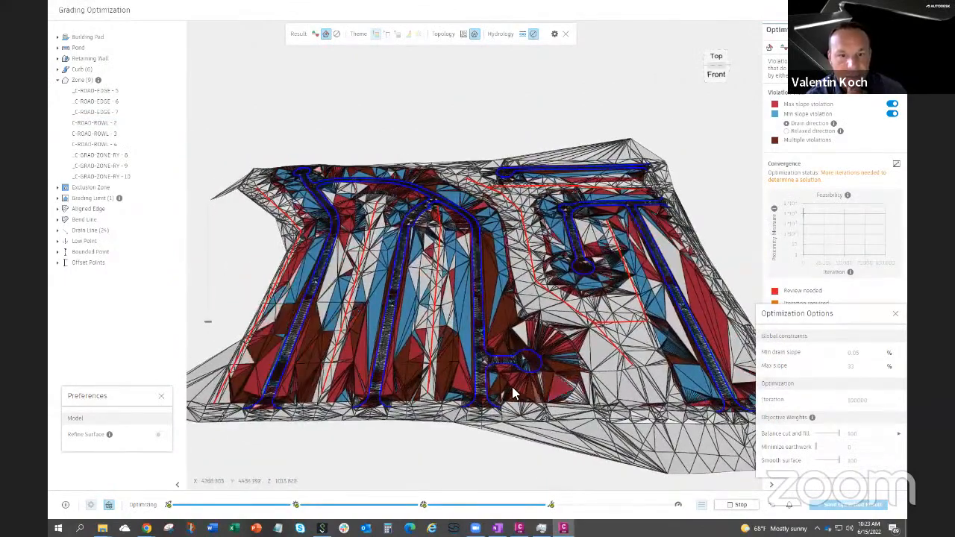
shift+middle_drag(512, 392, 558, 317)
scroll(561, 312, up, 4)
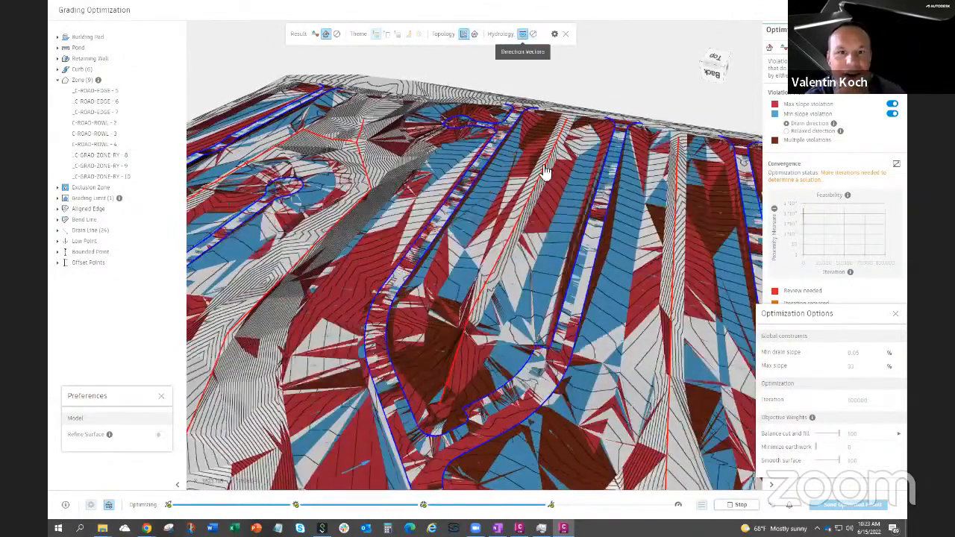
Display the hydrology direction vectors on the triangulated surface and examine the drainage along a road between the lots
click(523, 34)
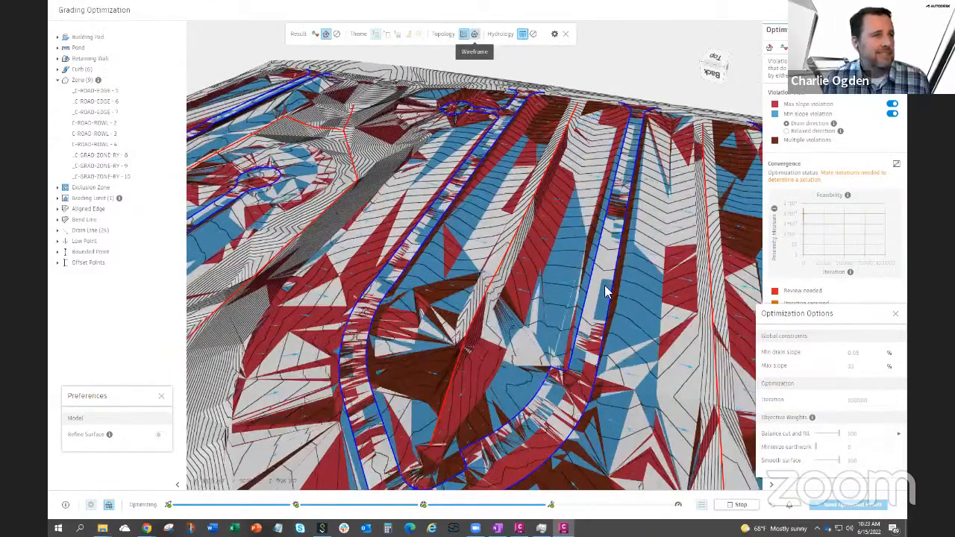
scroll(582, 279, up, 1)
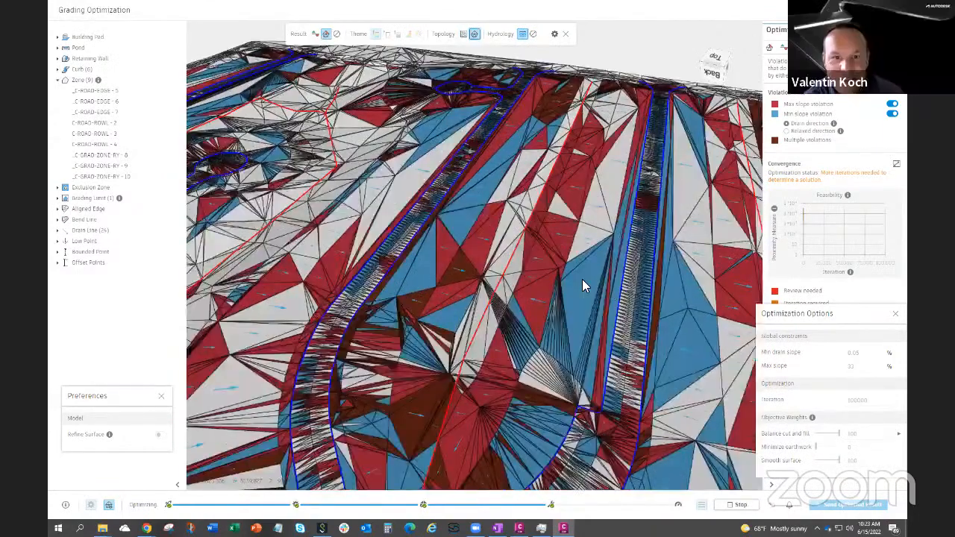
scroll(581, 281, up, 2)
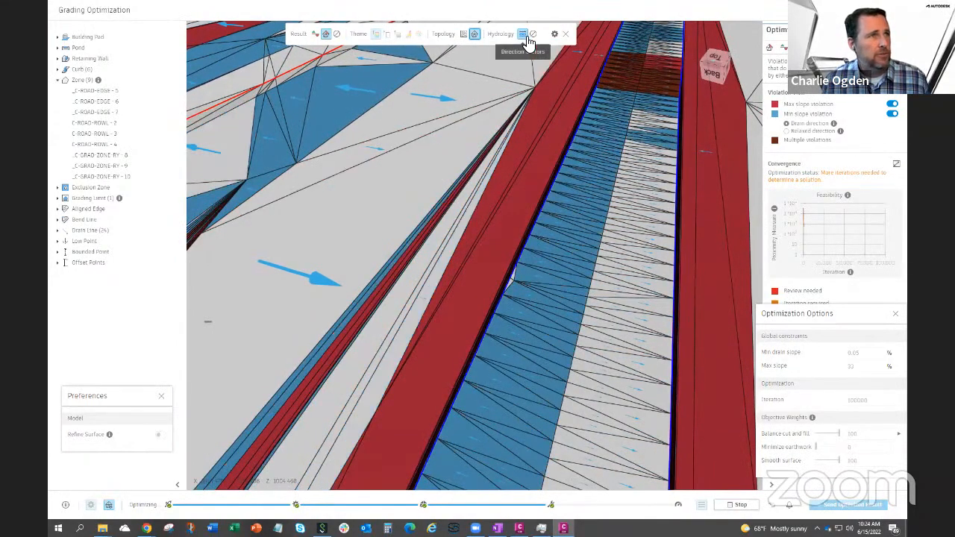
scroll(602, 309, down, 3)
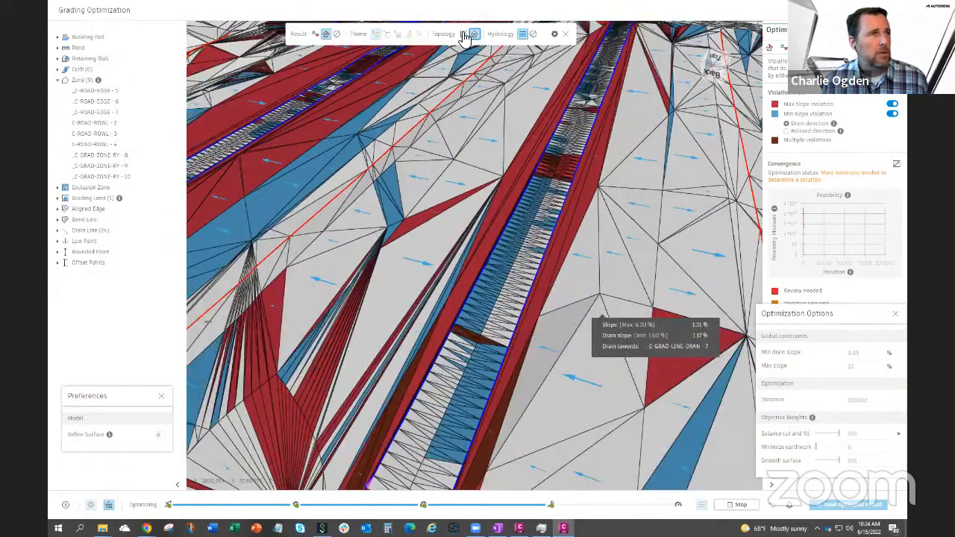
Change the surface topology display to contours and turn off the hydrology display, viewing the whole site
click(463, 34)
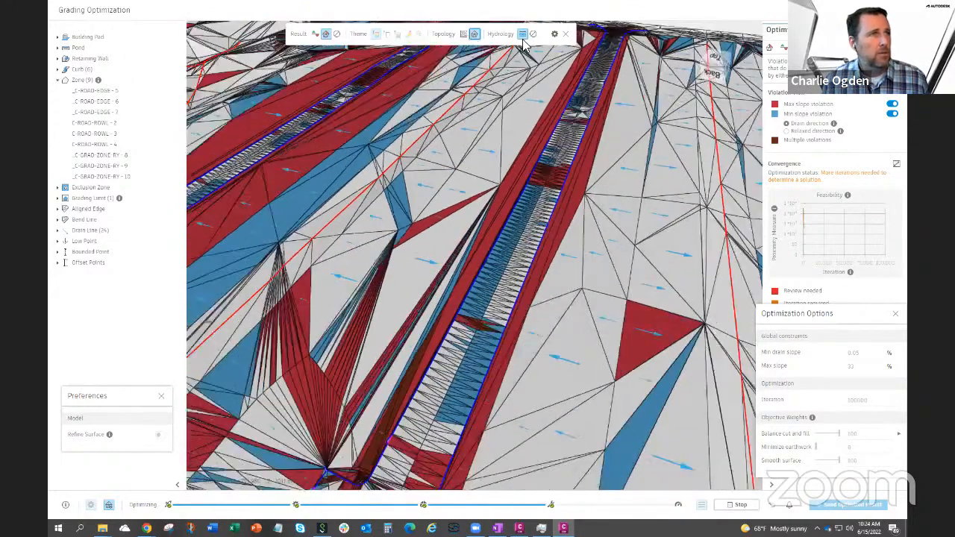
click(533, 34)
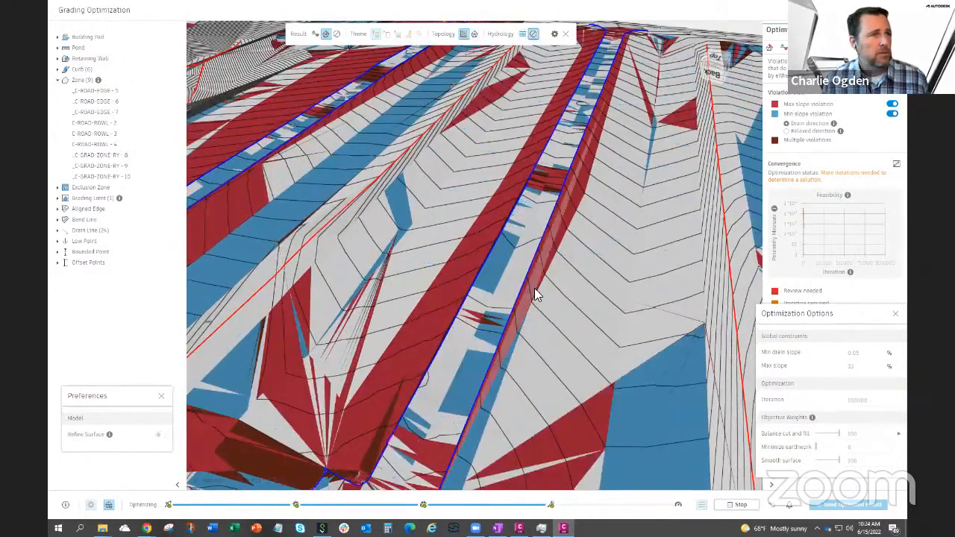
scroll(533, 289, down, 3)
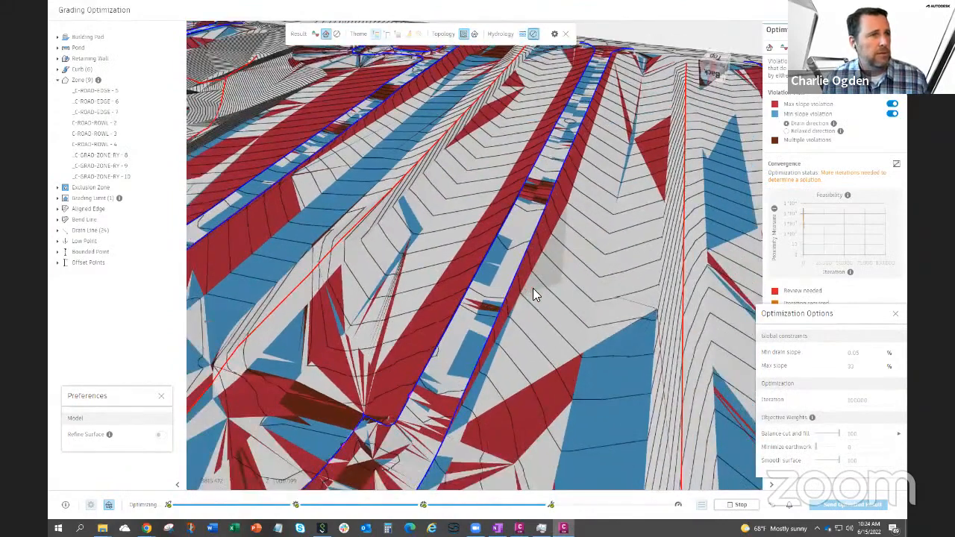
scroll(518, 360, down, 5)
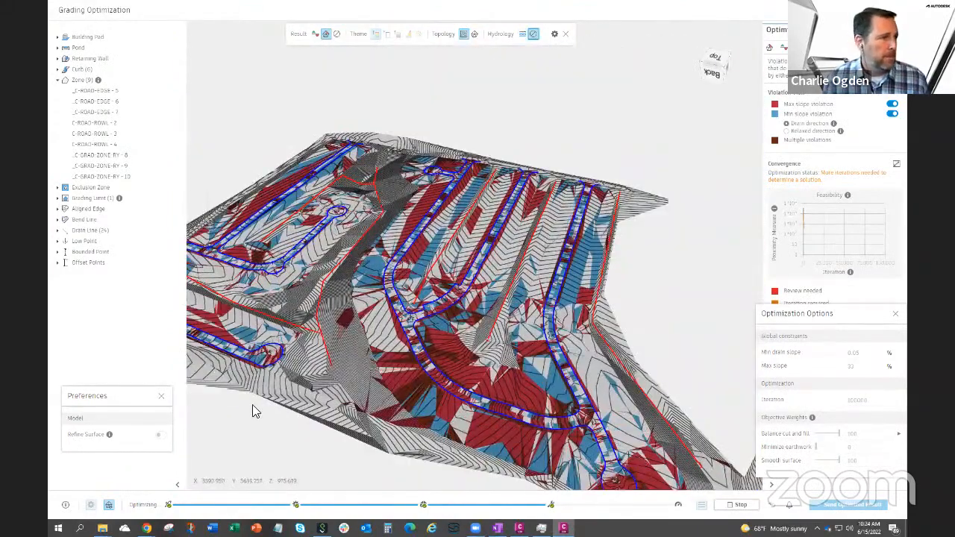
middle_drag(433, 350, 534, 300)
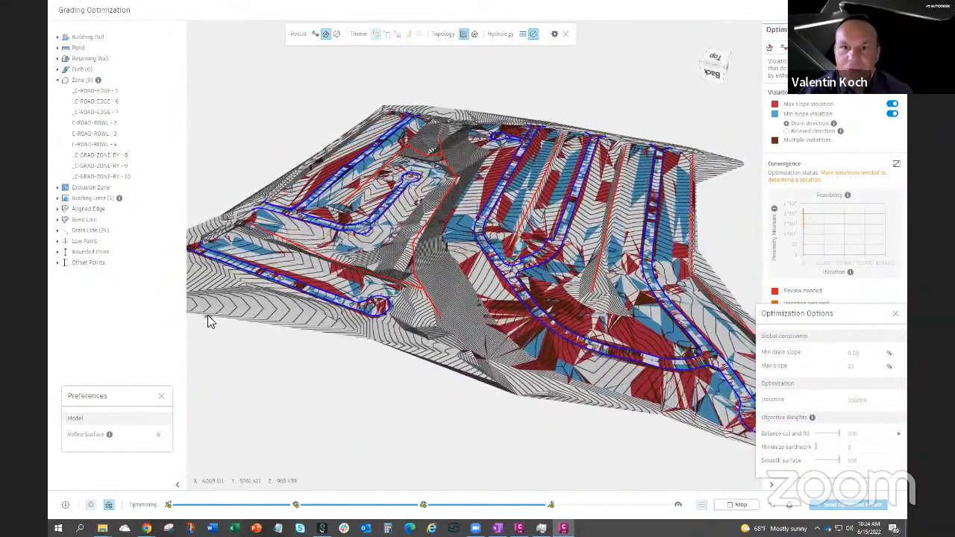
Show the cut and fill results of the running optimization and stop the run
click(783, 47)
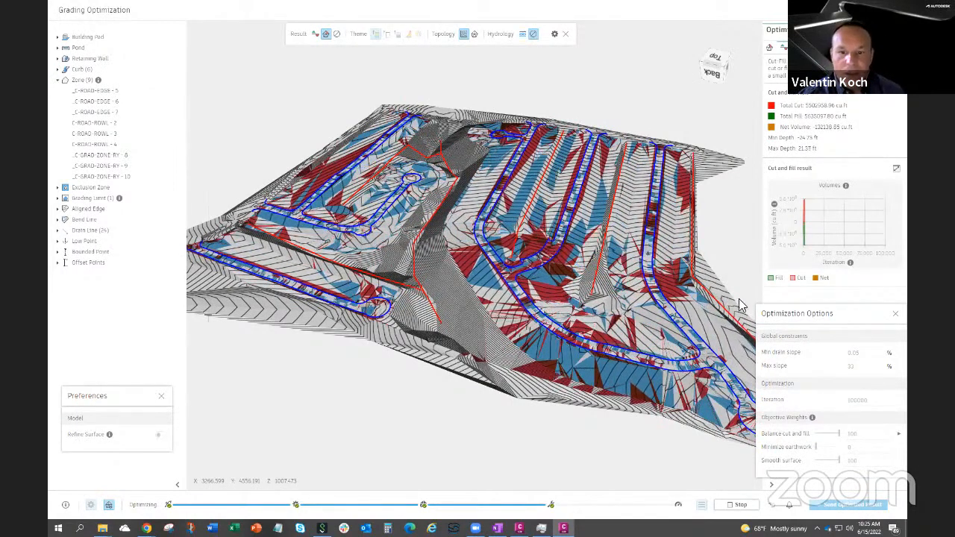
click(735, 506)
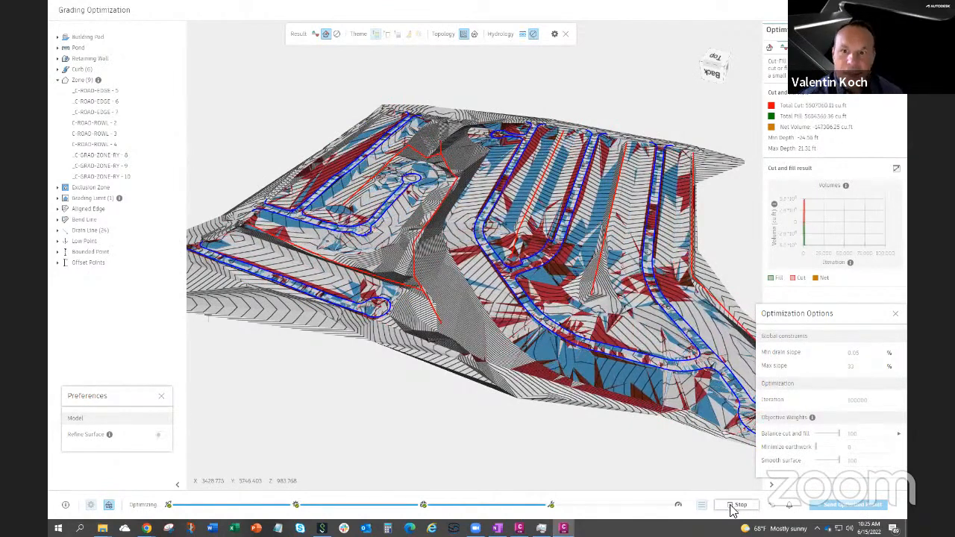
Expand the balance cut and fill objective and set its cut minus fill target to 140000 cu.ft
click(899, 433)
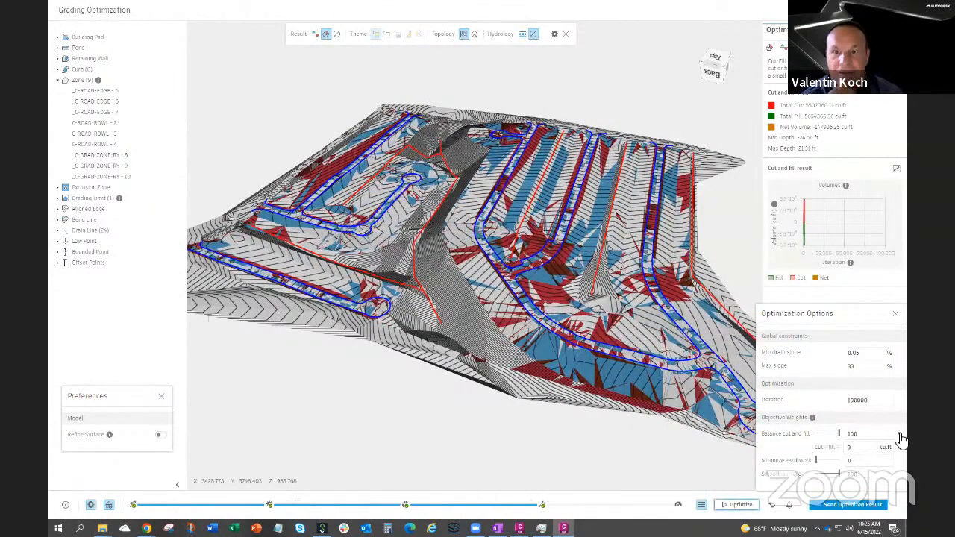
click(859, 448)
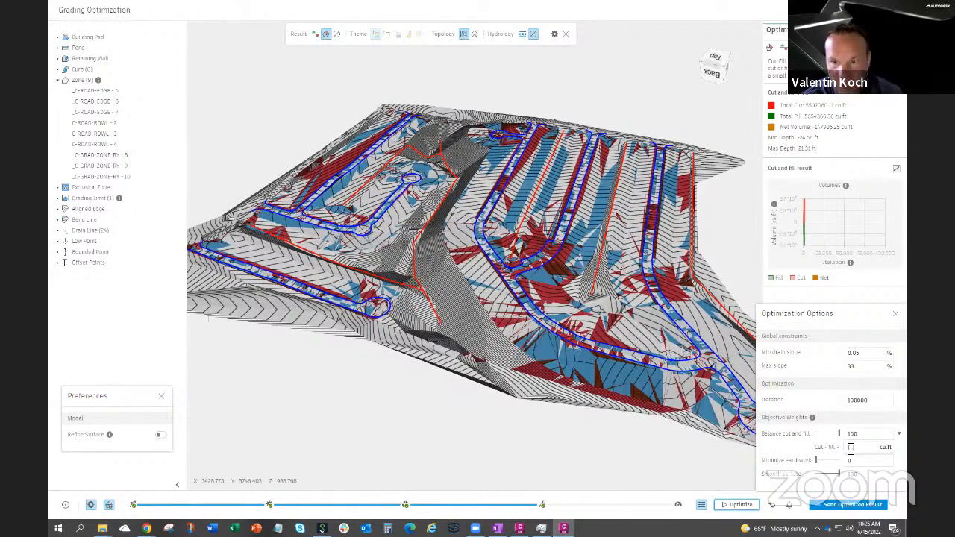
text(14000)
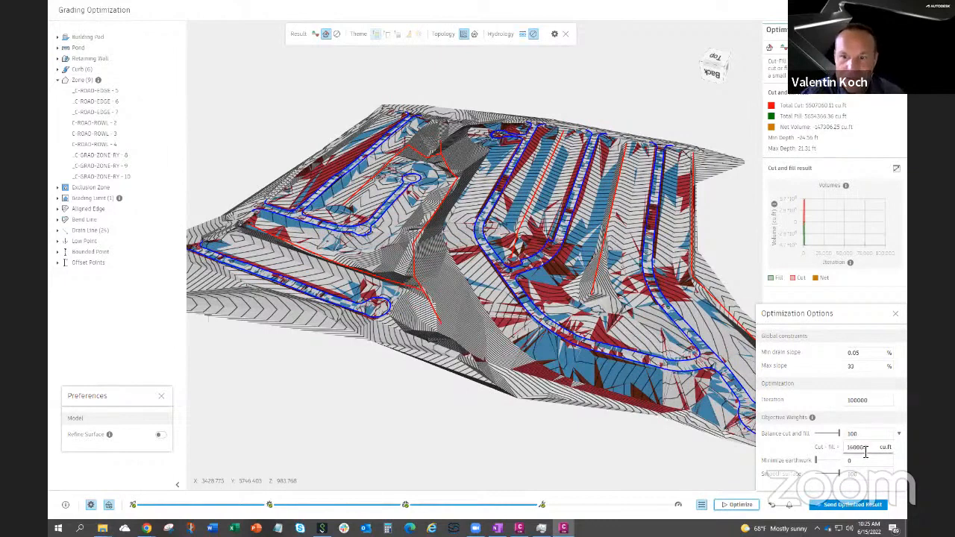
text(0)
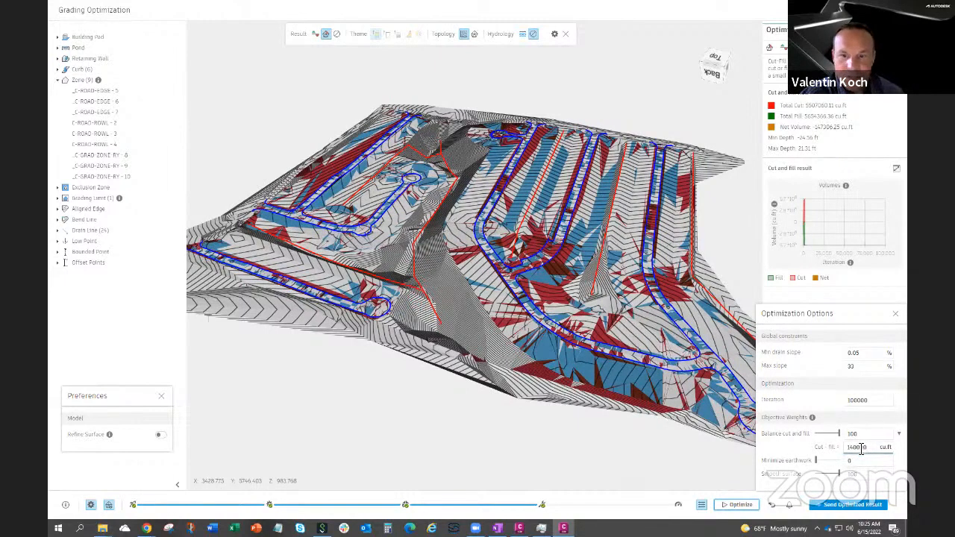
Rerun the optimization with the new cut and fill target, check its cut and fill volumes and stop it
click(727, 506)
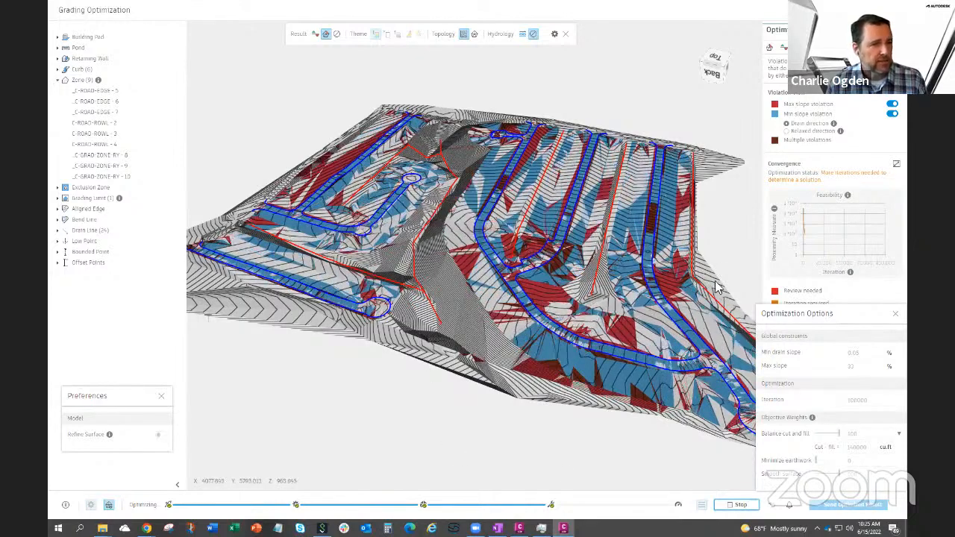
mouse_move(807, 237)
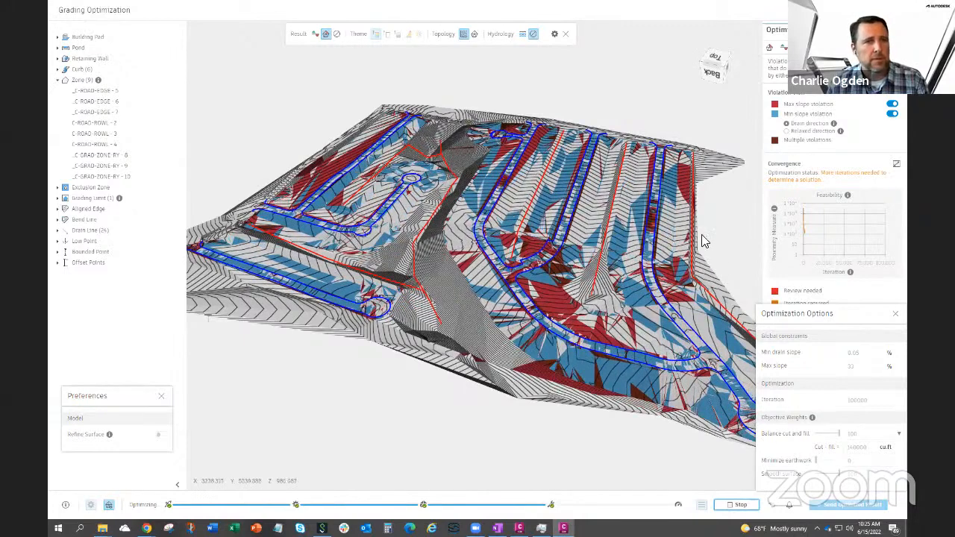
click(783, 48)
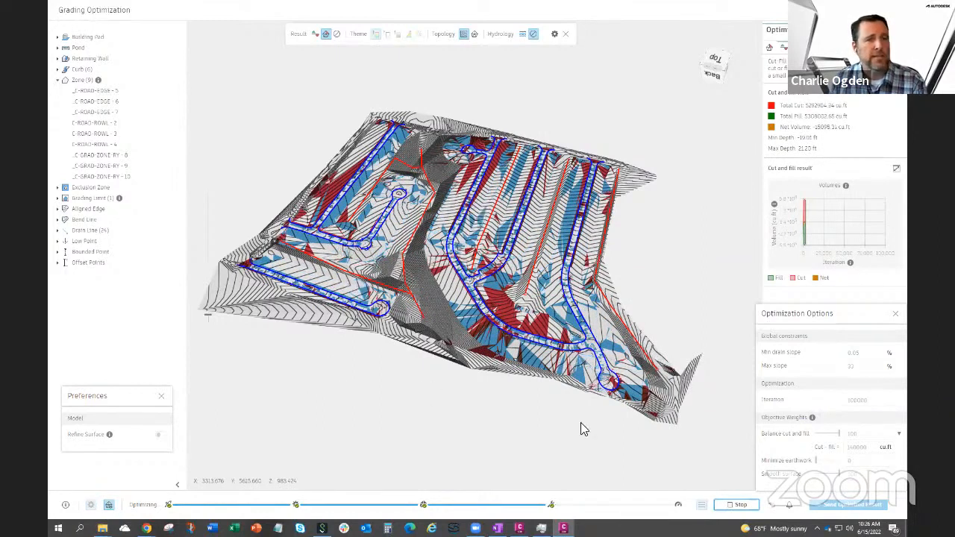
click(722, 505)
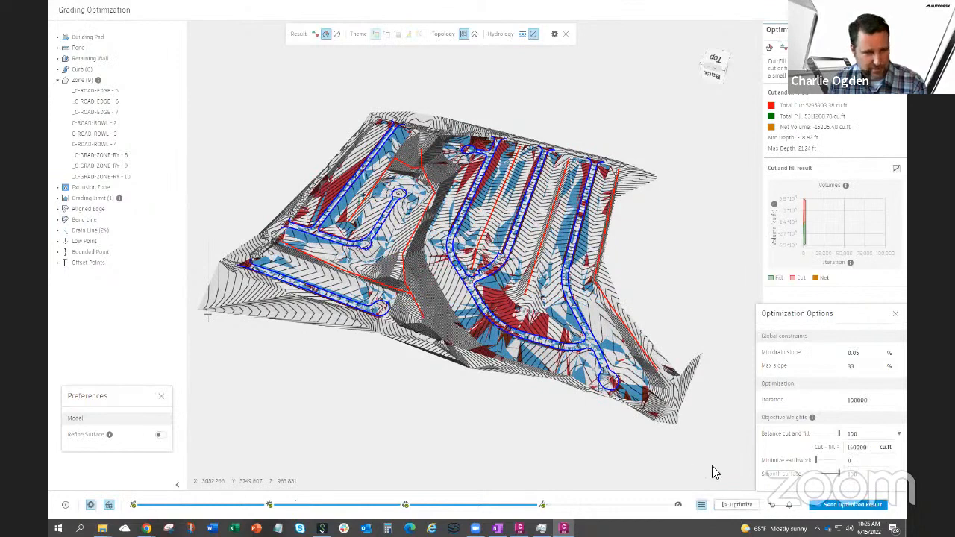
Send the optimized result to the Civil 3D drawing, excluding feature lines and points from the transfer
click(823, 506)
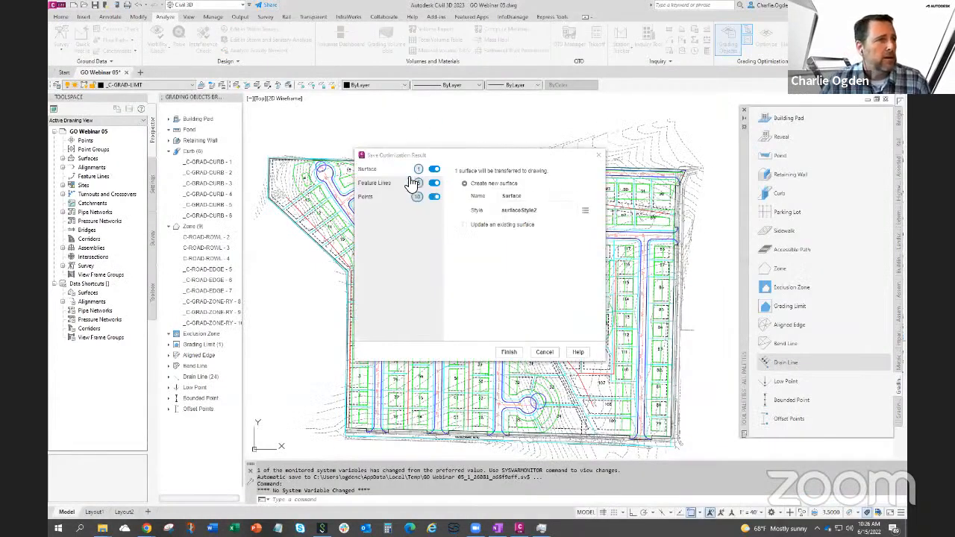
click(411, 182)
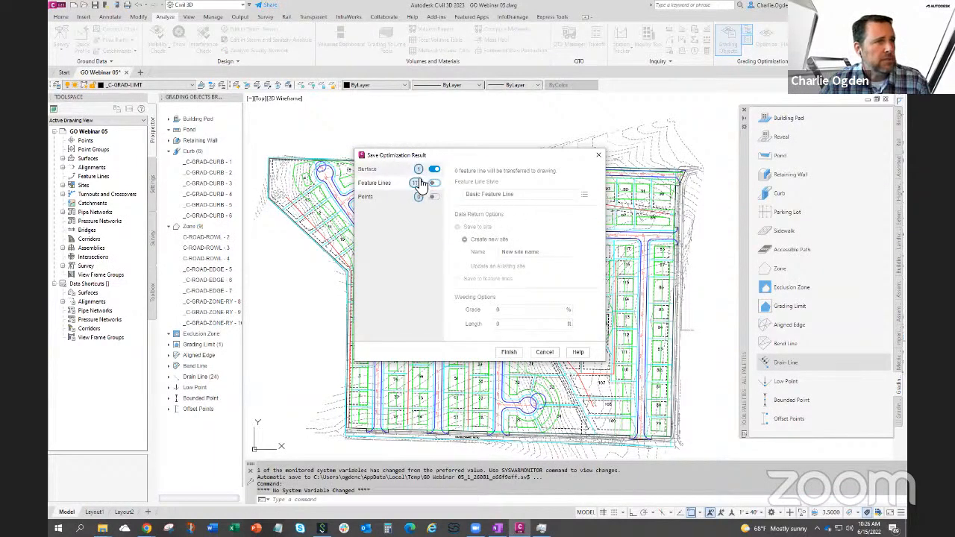
Save the optimization surface to the drawing as a new surface named GO with the Contours 2' and 10' (Design) style
click(403, 168)
click(559, 197)
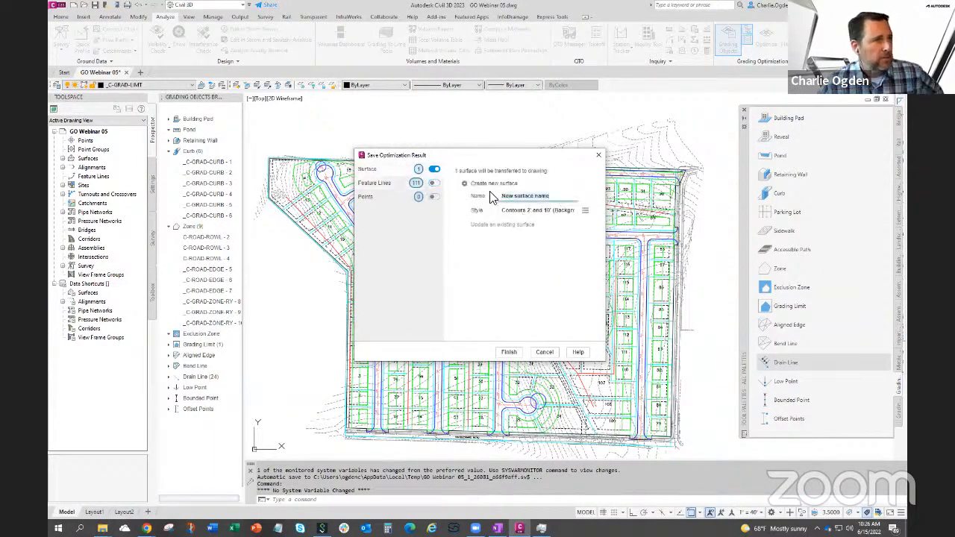
text(GO)
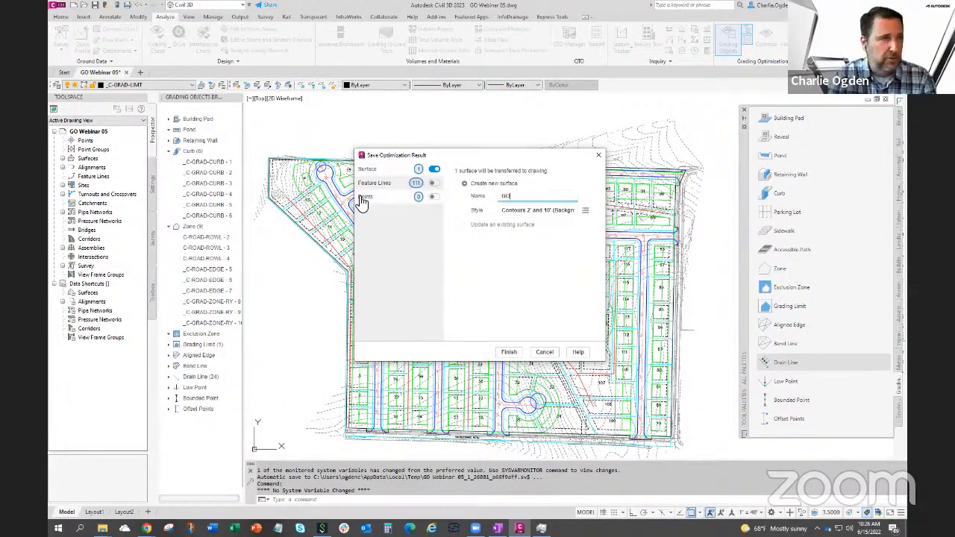
click(586, 213)
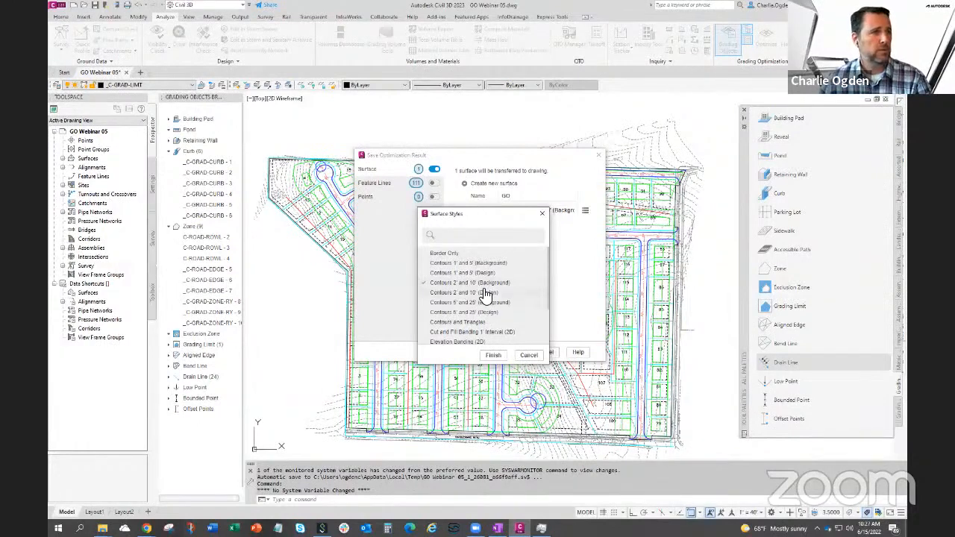
click(484, 298)
click(498, 355)
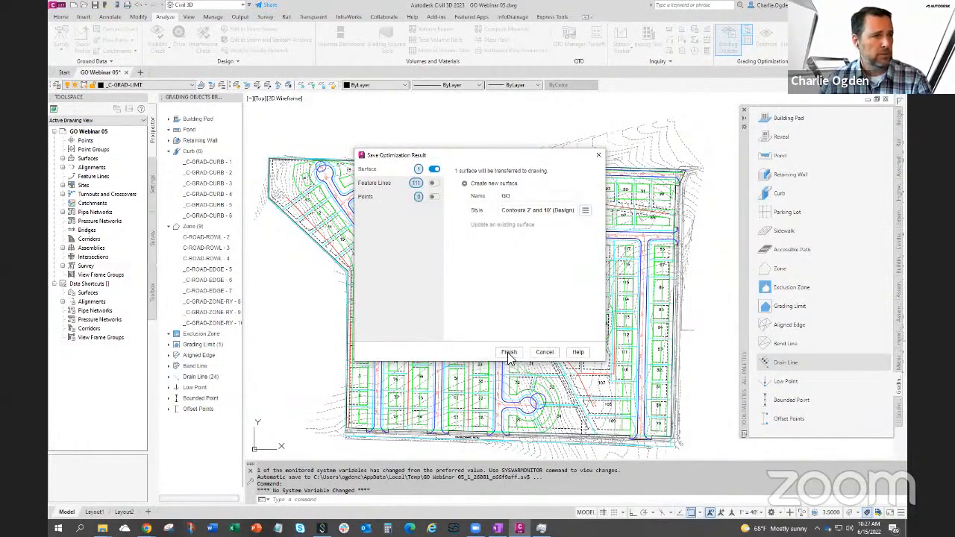
click(508, 353)
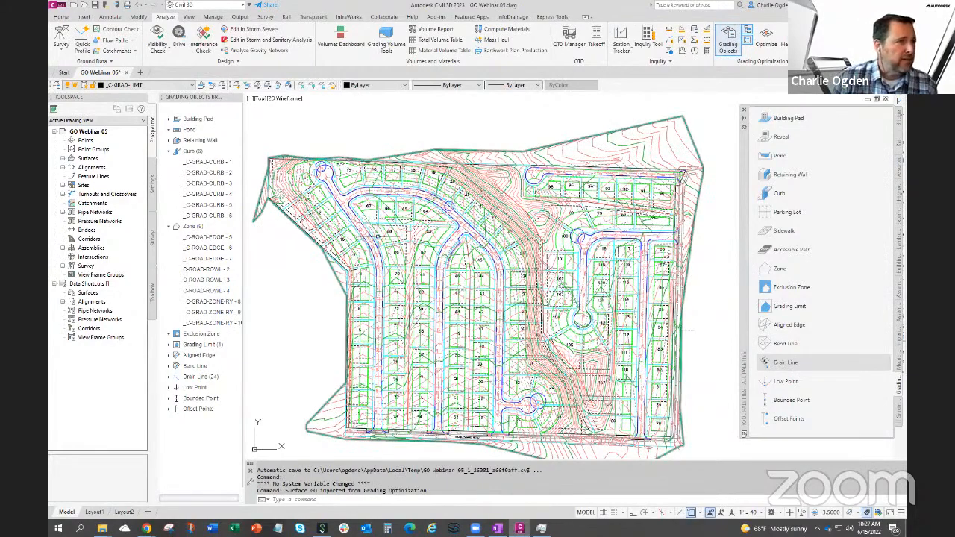
Examine the imported GO surface contours across the lots and roads of the subdivision
scroll(384, 233, up, 4)
click(369, 258)
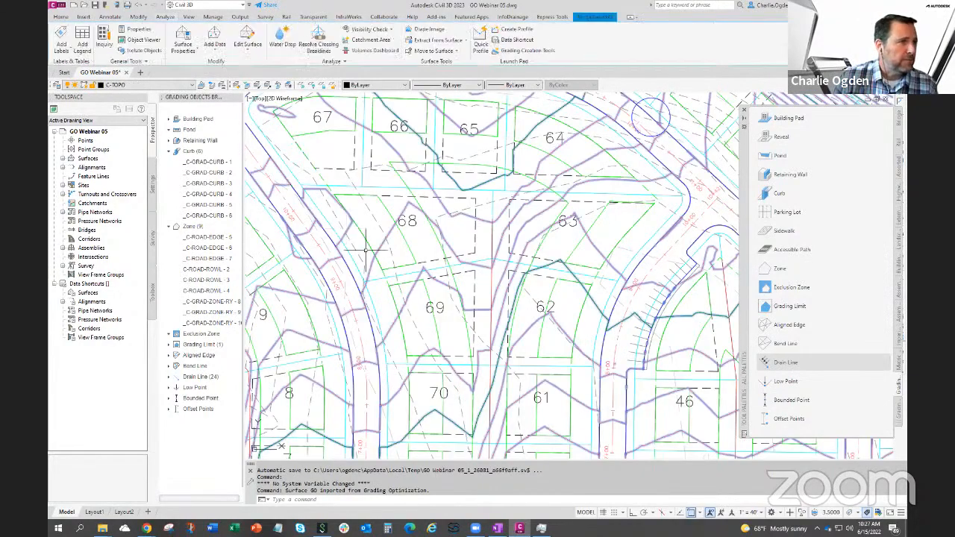
scroll(369, 257, down, 2)
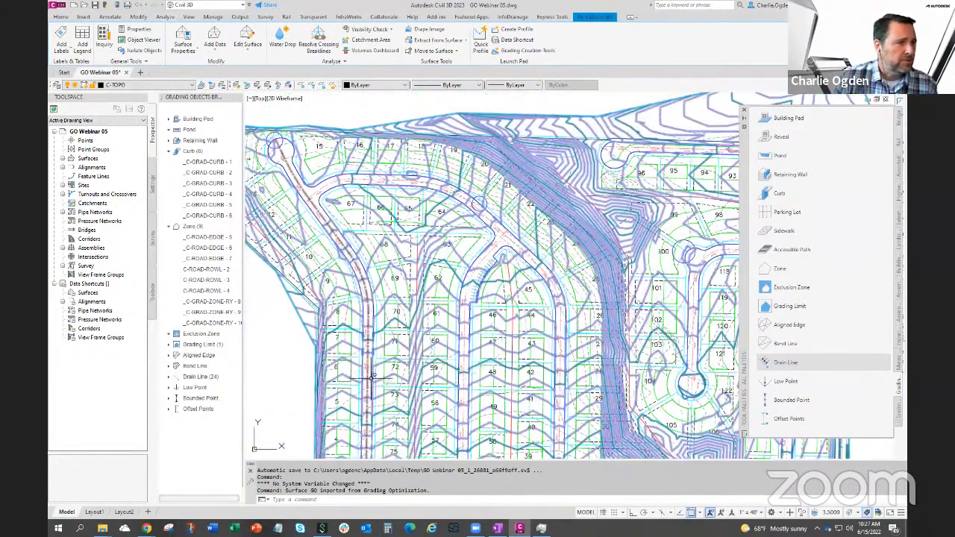
middle_drag(371, 380, 377, 334)
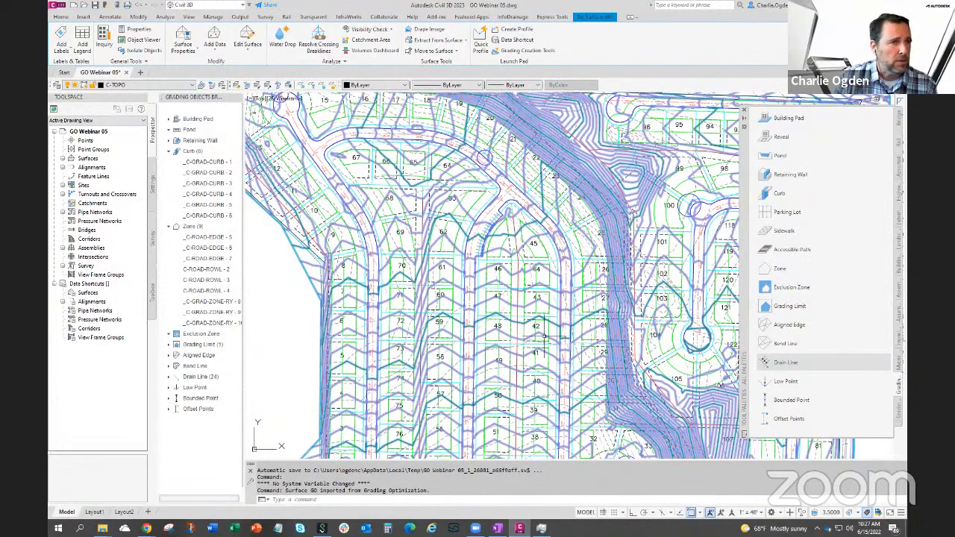
scroll(548, 358, down, 5)
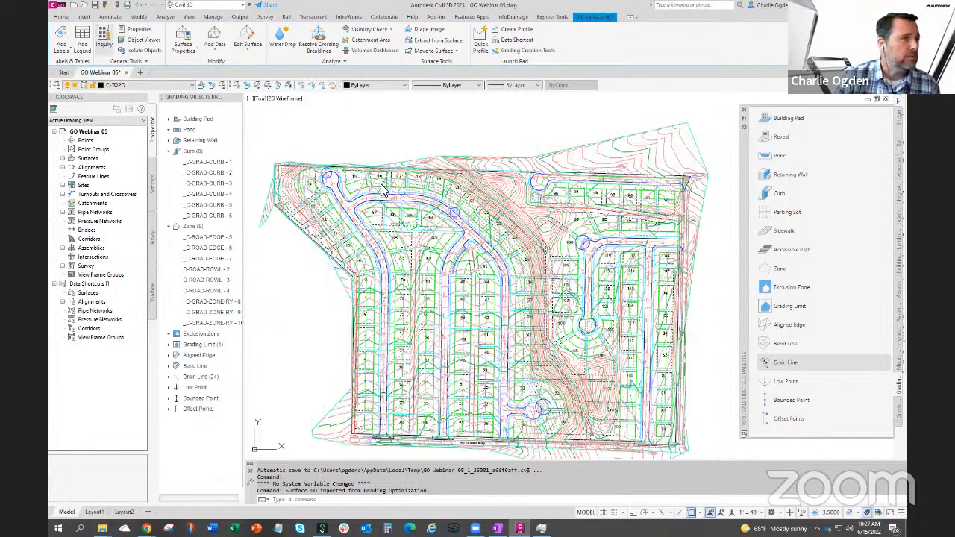
Open the drawing GO Webinar 05 - Corridors.dwg
key(ctrl+o)
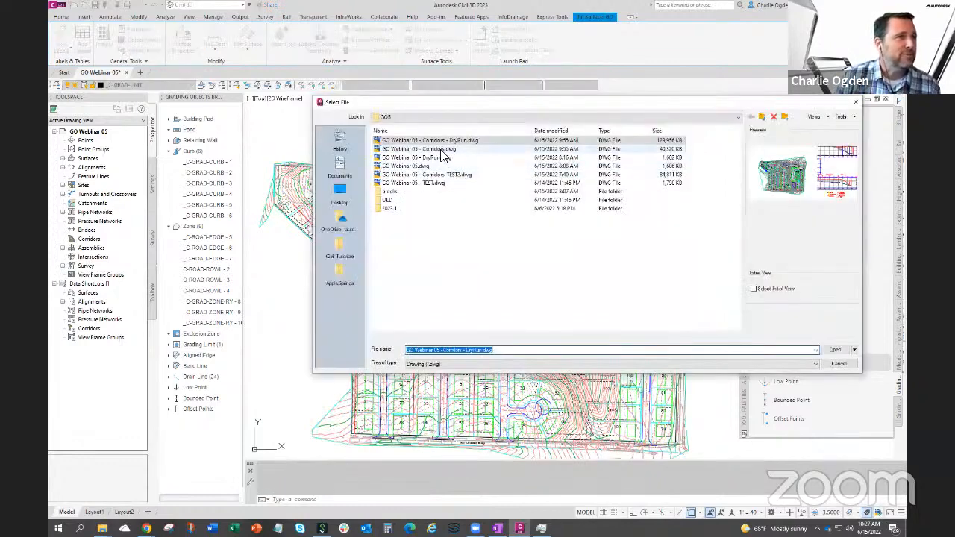
click(442, 149)
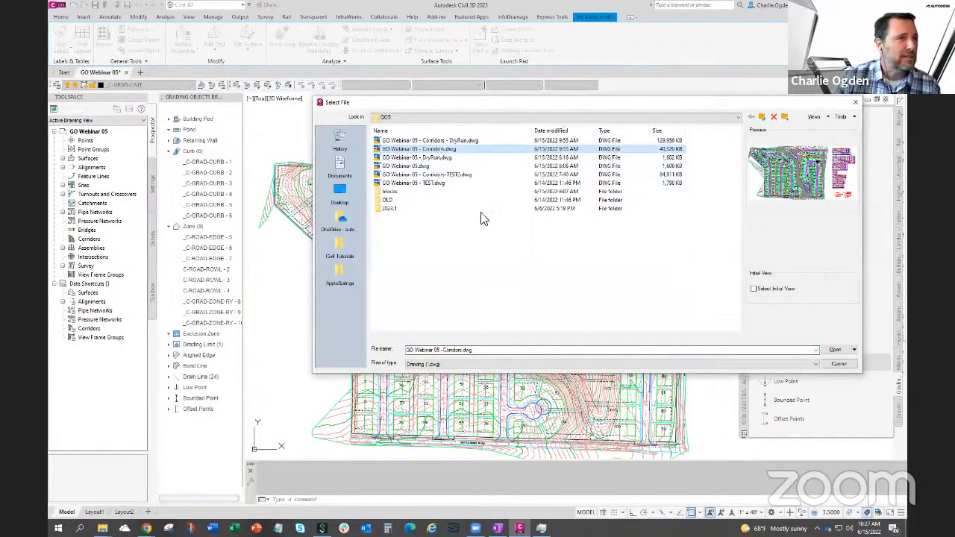
key(Return)
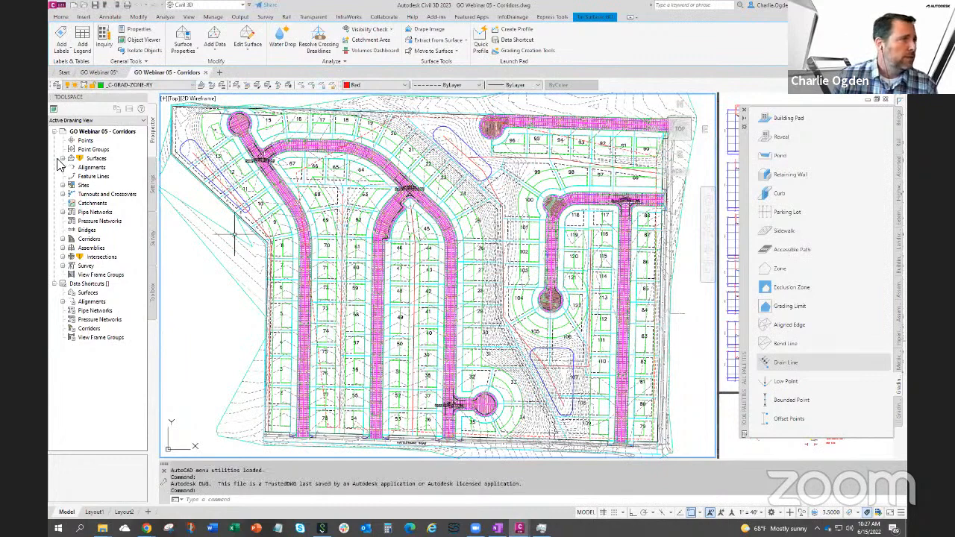
key(Escape)
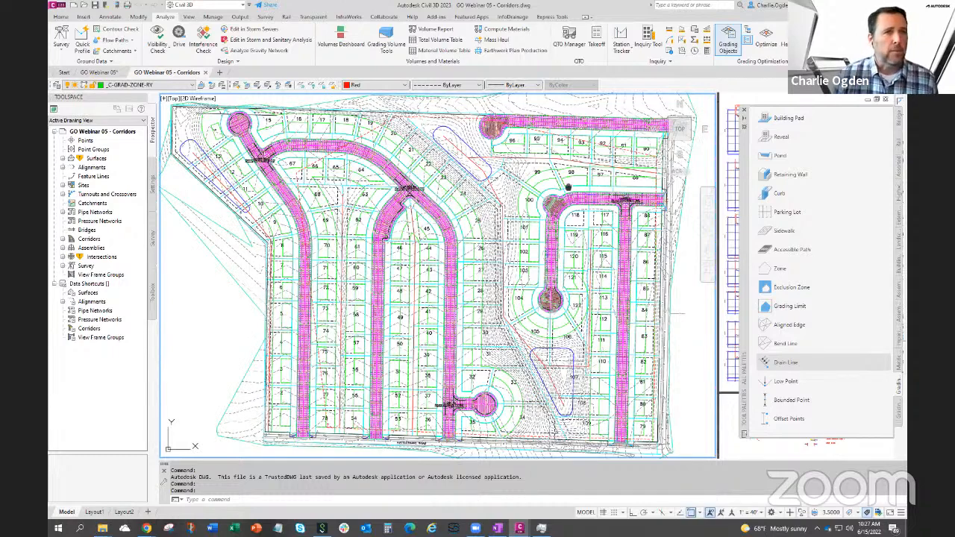
Close the tool palettes and widen the viewport that shows the road profile views
mouse_move(568, 187)
middle_down()
mouse_move(409, 208)
mouse_move(525, 197)
middle_up()
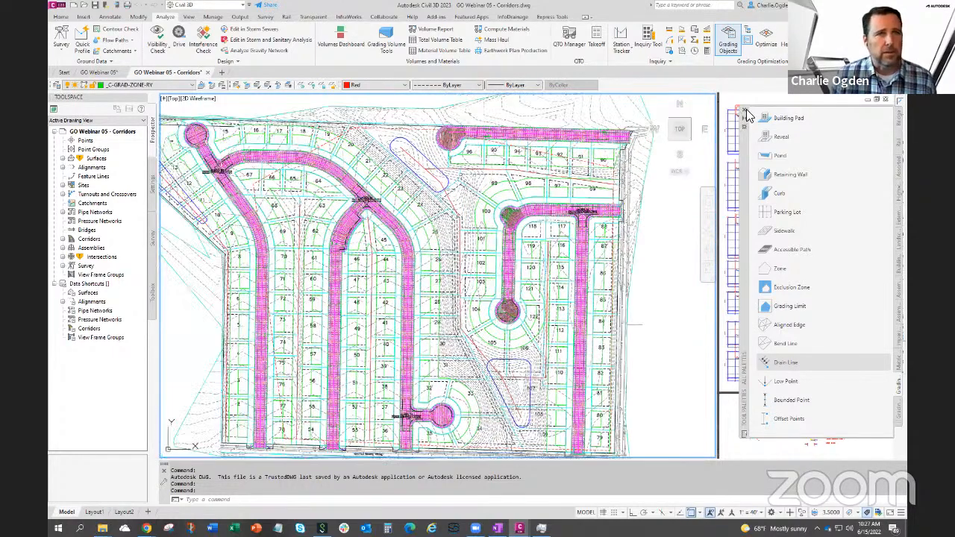
click(835, 224)
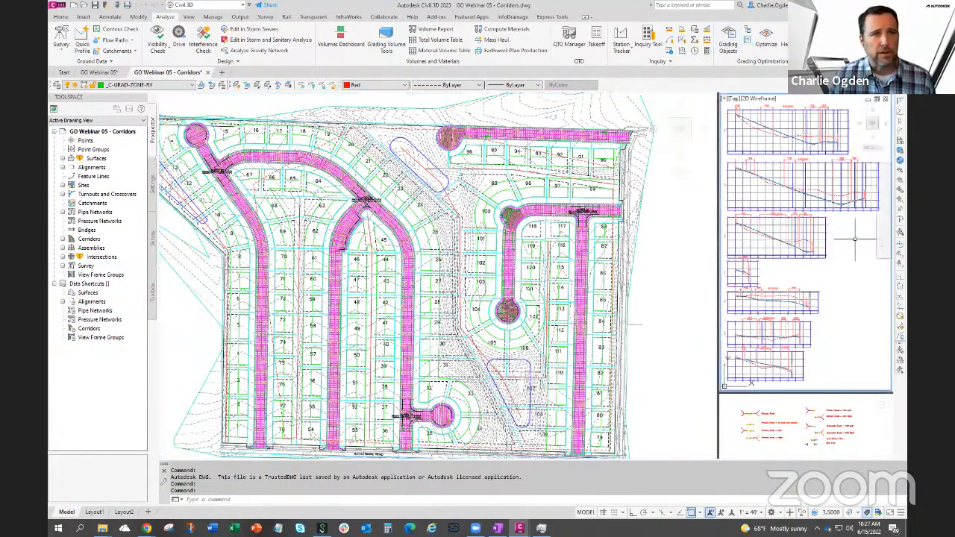
scroll(786, 177, up, 5)
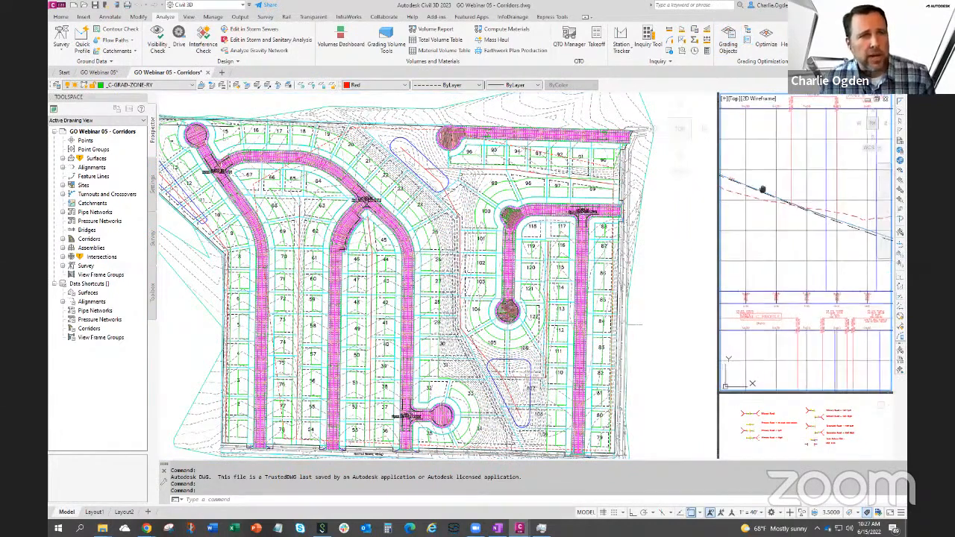
click(702, 238)
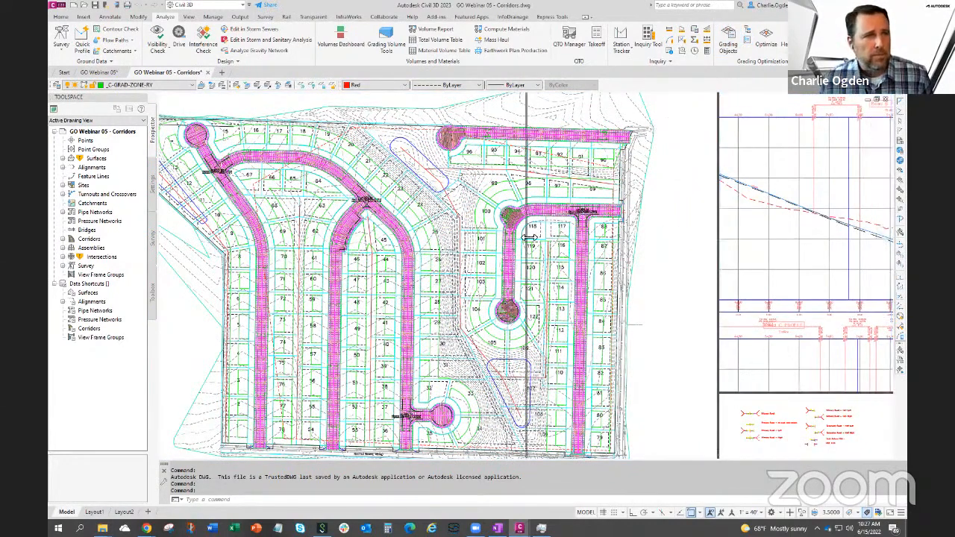
drag(529, 238, 507, 237)
Compare the dashed profile in the Road B profile view with the solid design profile, selecting each in turn
scroll(629, 203, down, 3)
scroll(616, 187, up, 3)
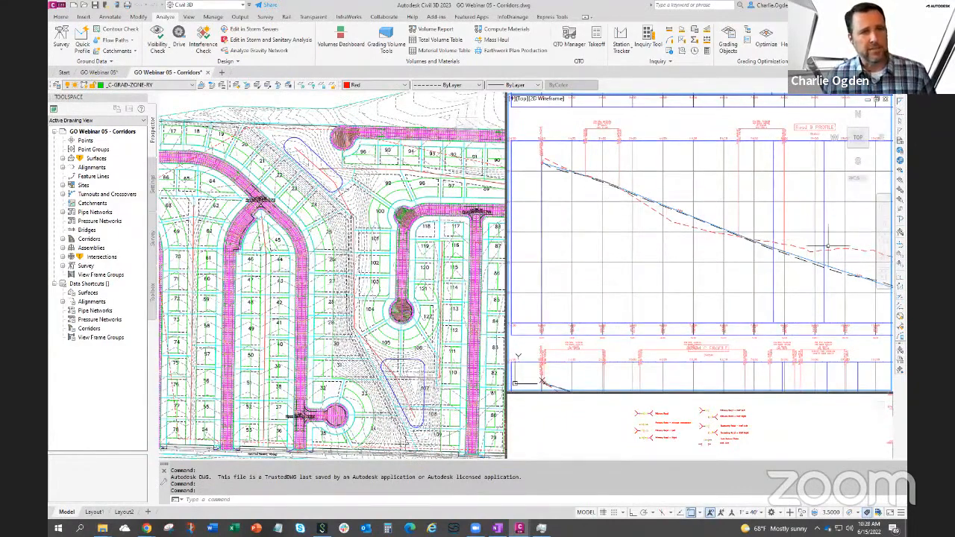
middle_drag(824, 244, 742, 240)
scroll(732, 257, up, 2)
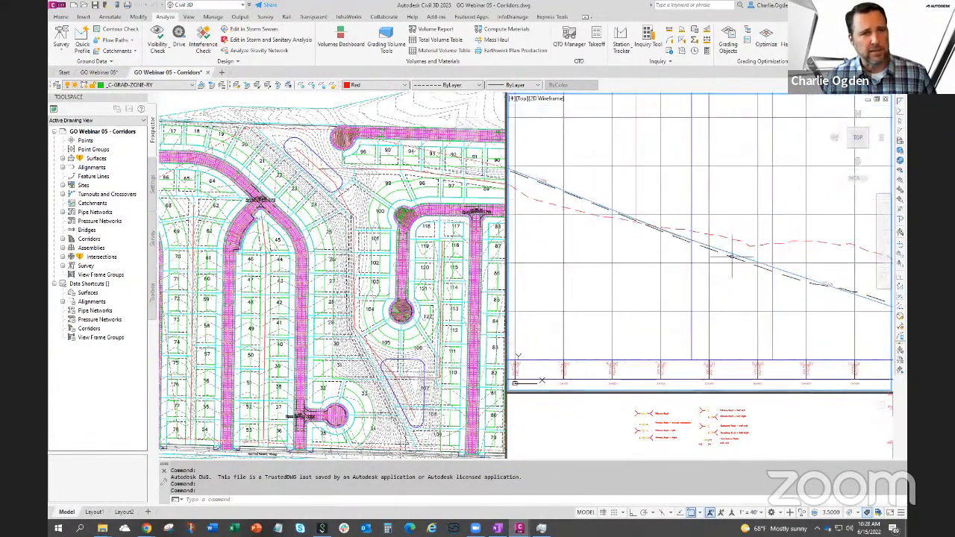
click(729, 252)
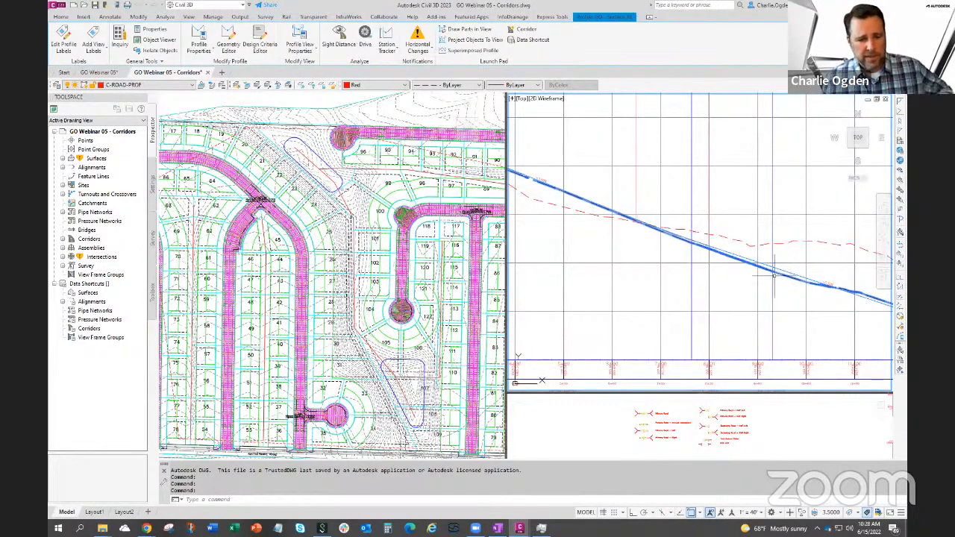
key(Escape)
click(619, 223)
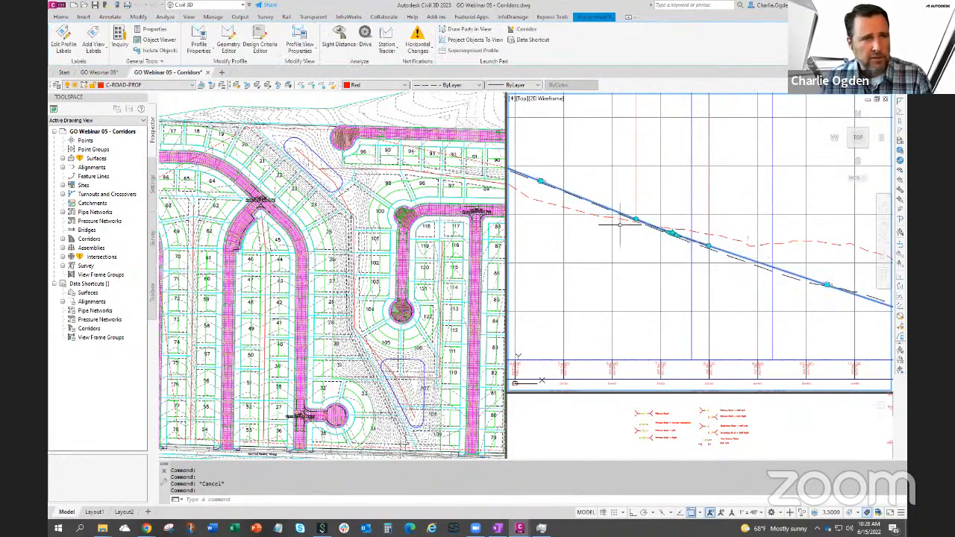
Follow the Road B design profile from its start to the sag curve near station 14+00 and compare it with the dashed profile
scroll(690, 233, down, 2)
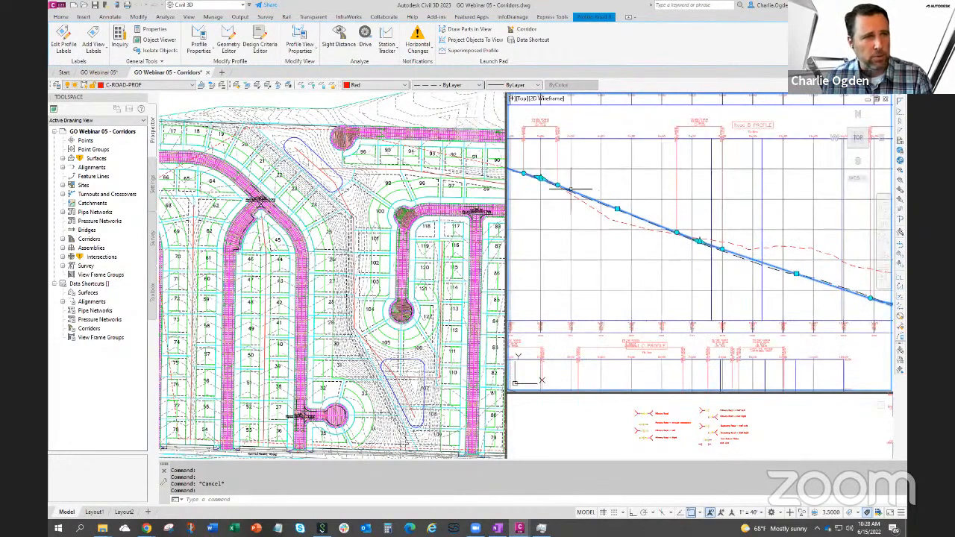
middle_drag(570, 190, 651, 241)
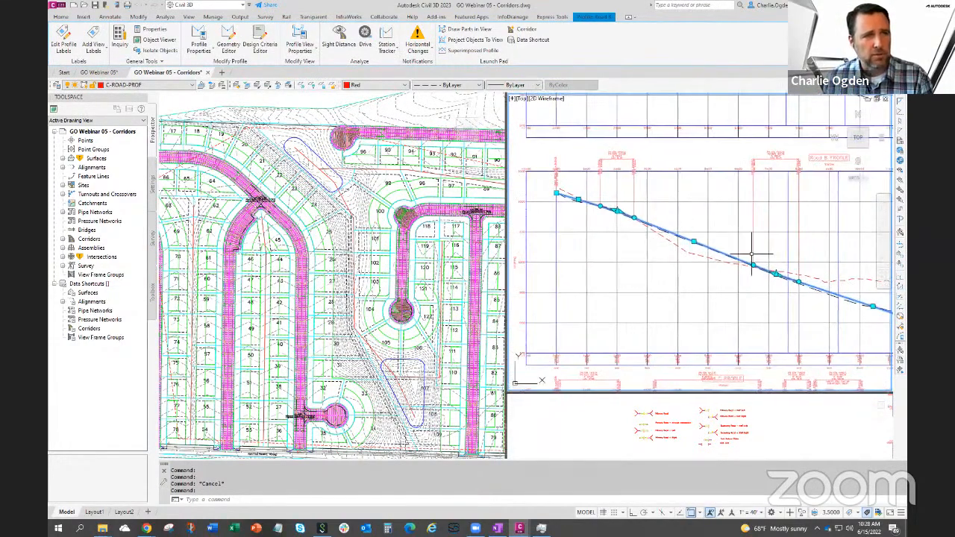
middle_drag(752, 254, 543, 203)
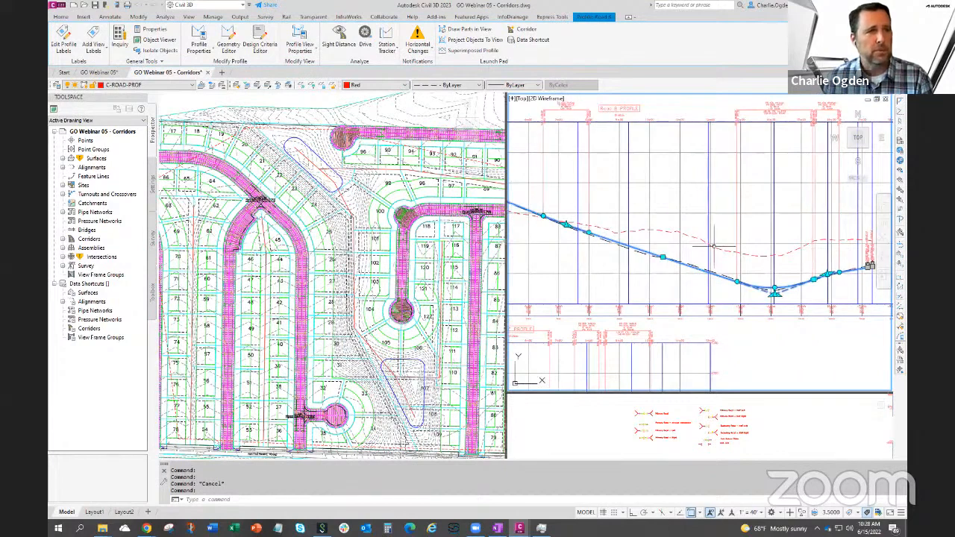
scroll(716, 249, up, 3)
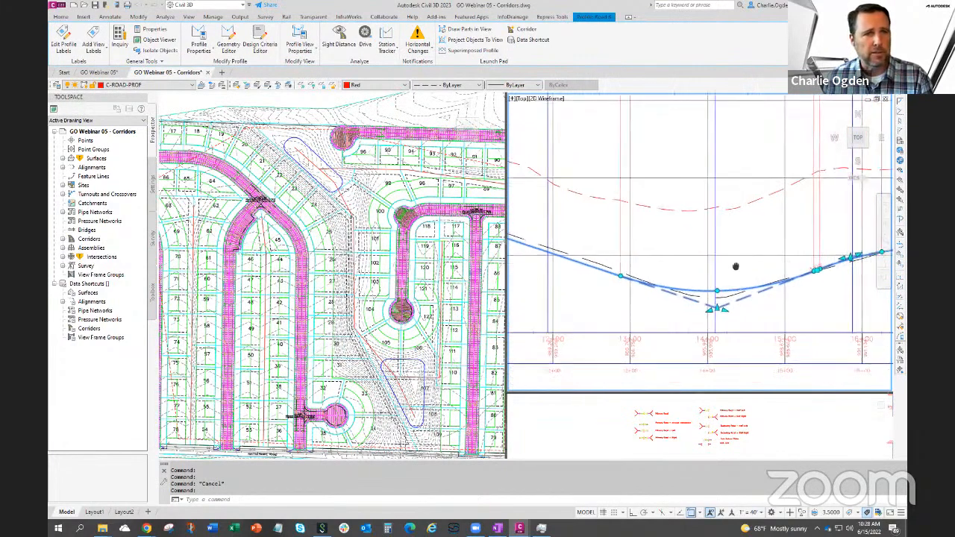
middle_drag(736, 266, 704, 250)
scroll(705, 277, up, 1)
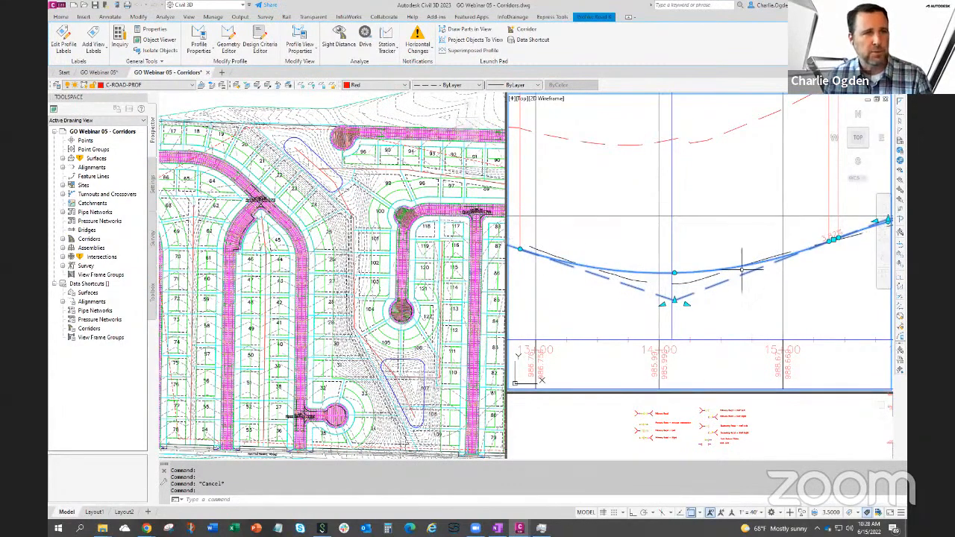
scroll(741, 270, down, 3)
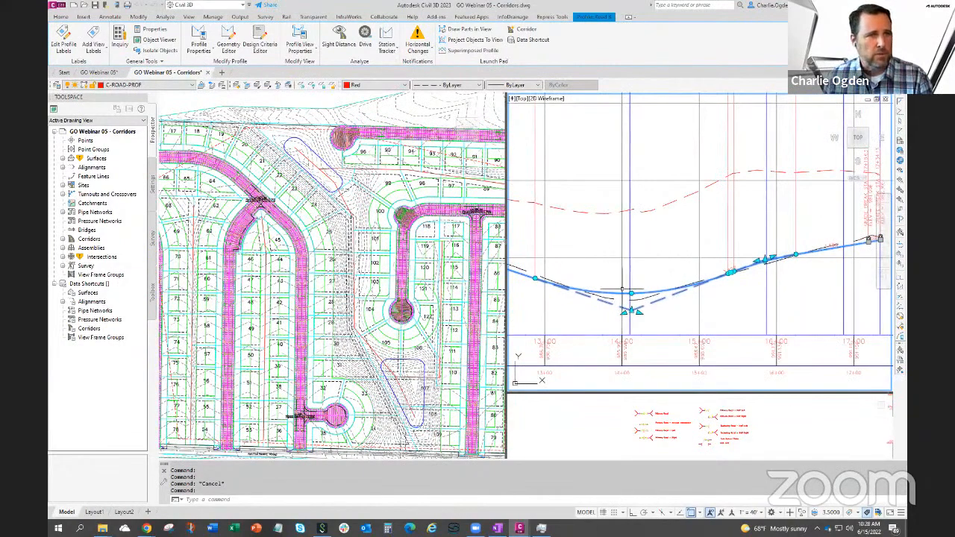
Inspect the Road A design profile around its sag curve near station 10+00, comparing it with the dashed profile
scroll(700, 279, down, 5)
scroll(644, 177, up, 5)
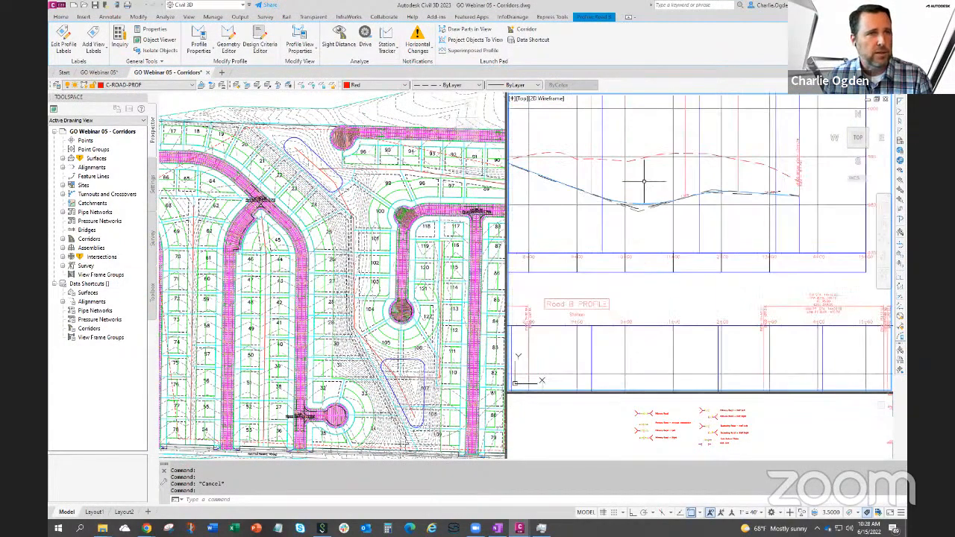
scroll(645, 197, up, 4)
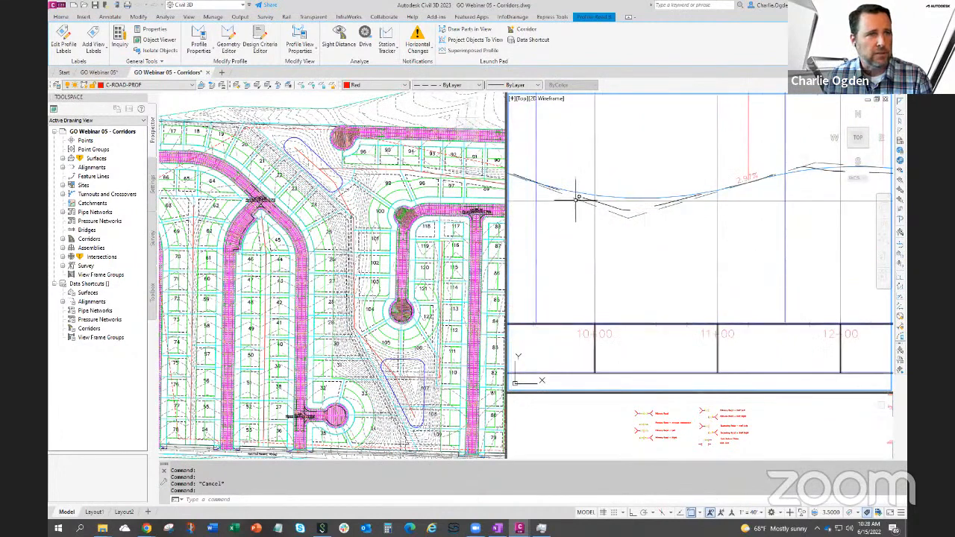
click(634, 198)
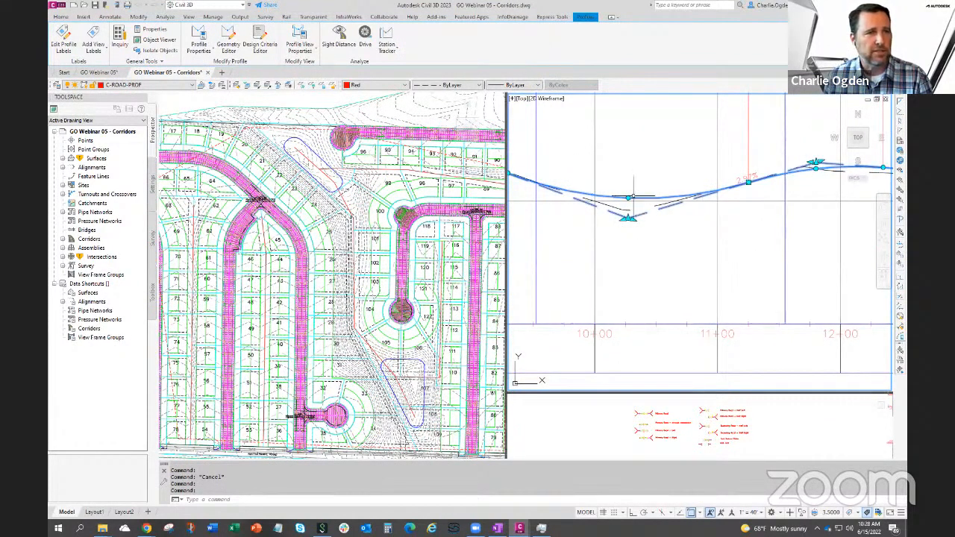
scroll(632, 197, down, 4)
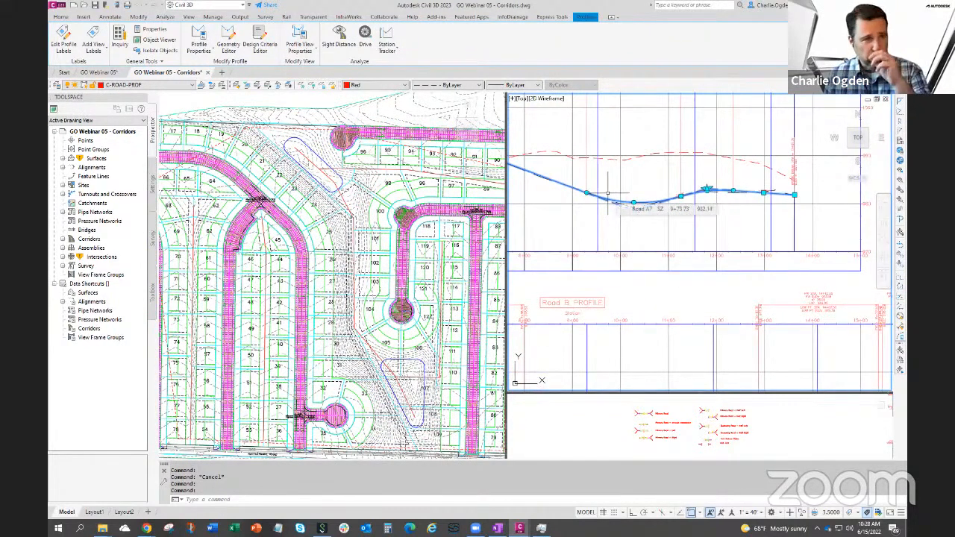
scroll(630, 207, up, 2)
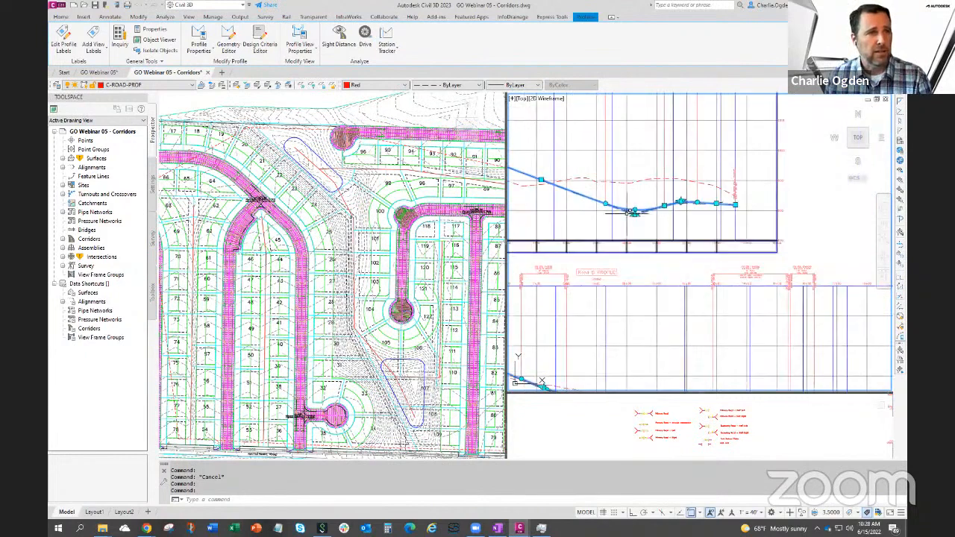
scroll(634, 211, down, 2)
scroll(619, 216, down, 3)
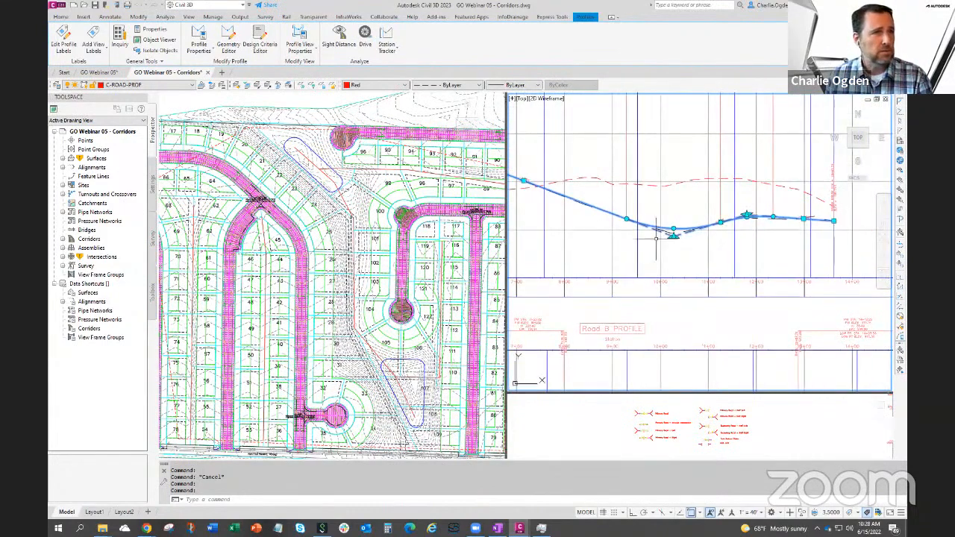
scroll(649, 239, down, 1)
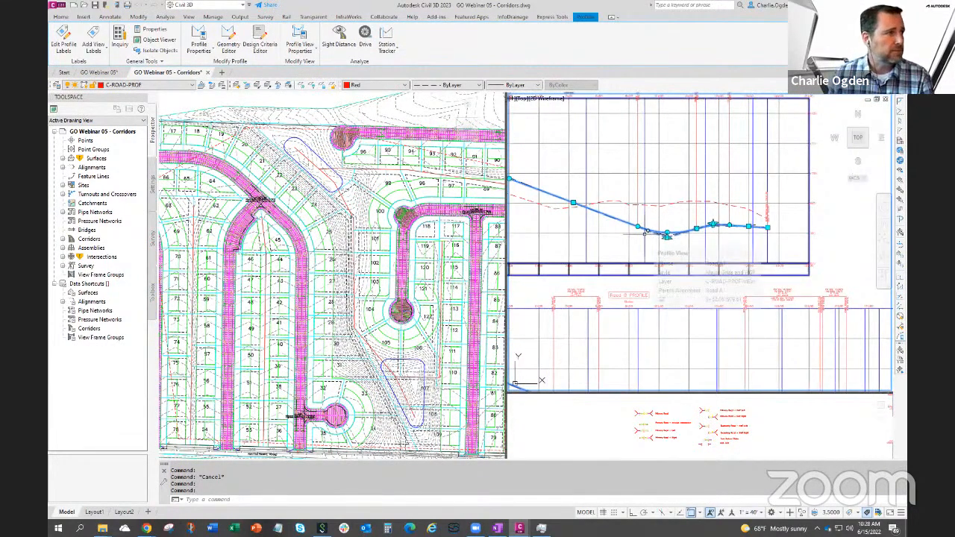
scroll(613, 240, down, 5)
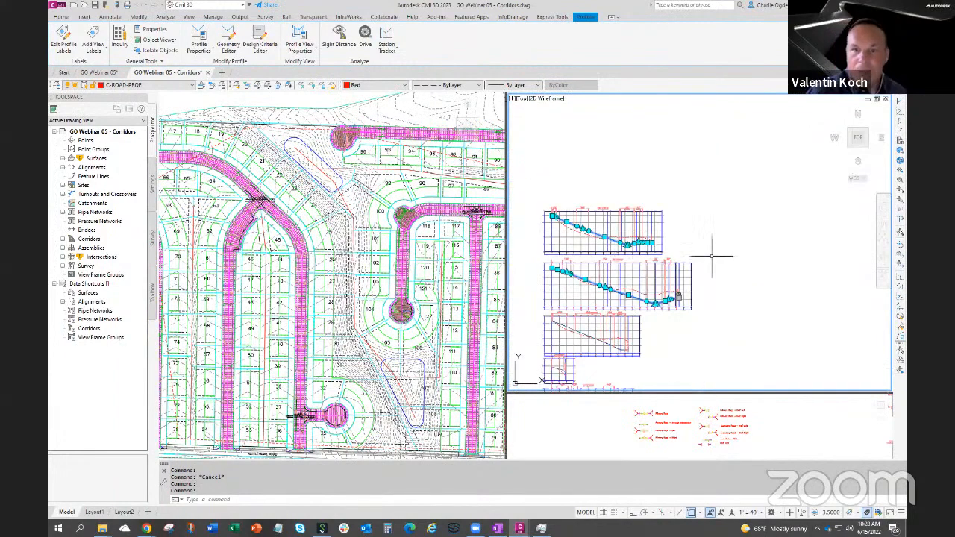
Deselect the road profiles and widen the plan viewport to show more of the subdivision layout
middle_drag(754, 192, 795, 150)
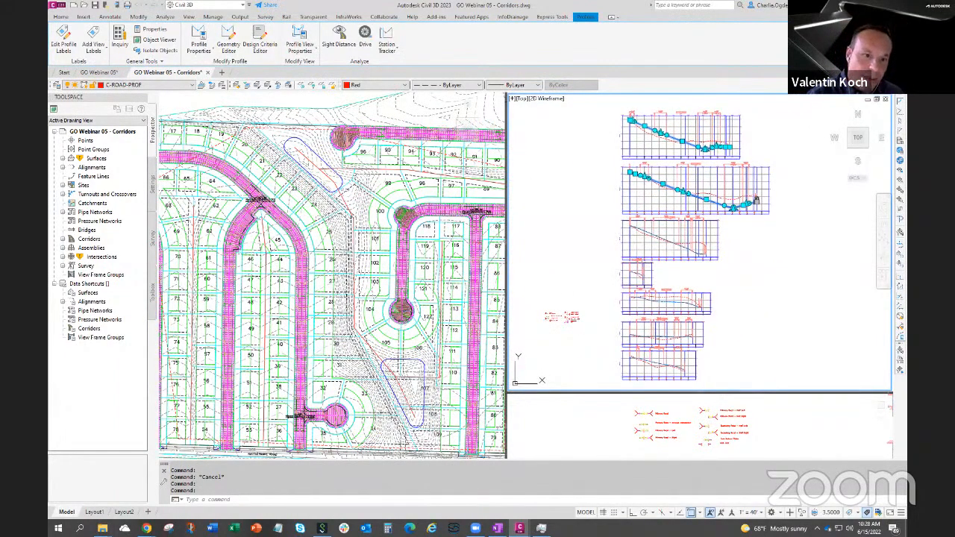
click(575, 206)
key(Escape)
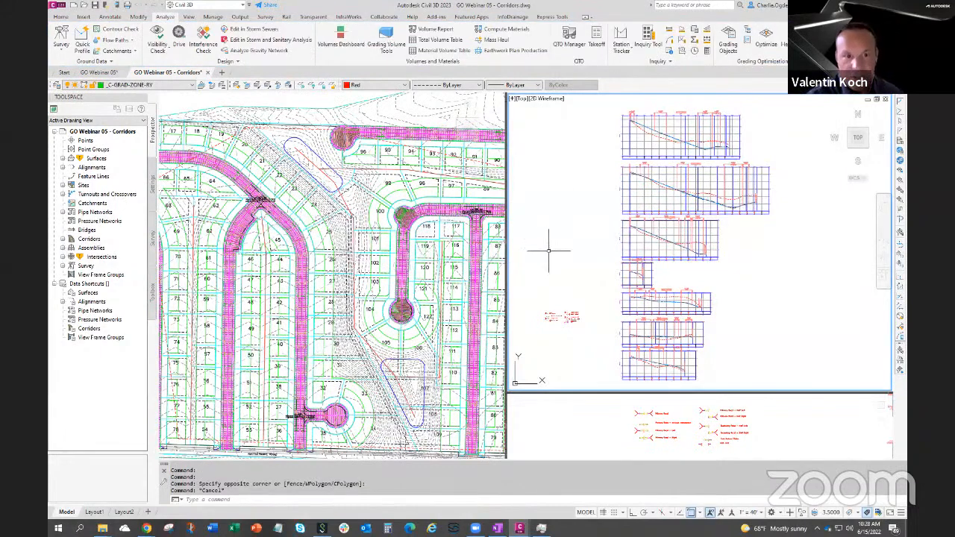
drag(508, 272, 672, 270)
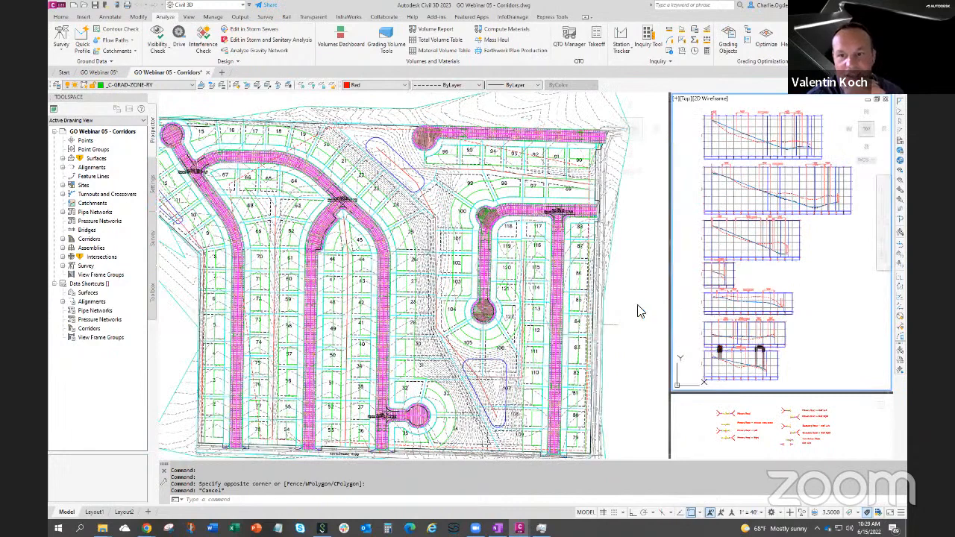
middle_drag(447, 306, 479, 303)
middle_drag(303, 272, 308, 272)
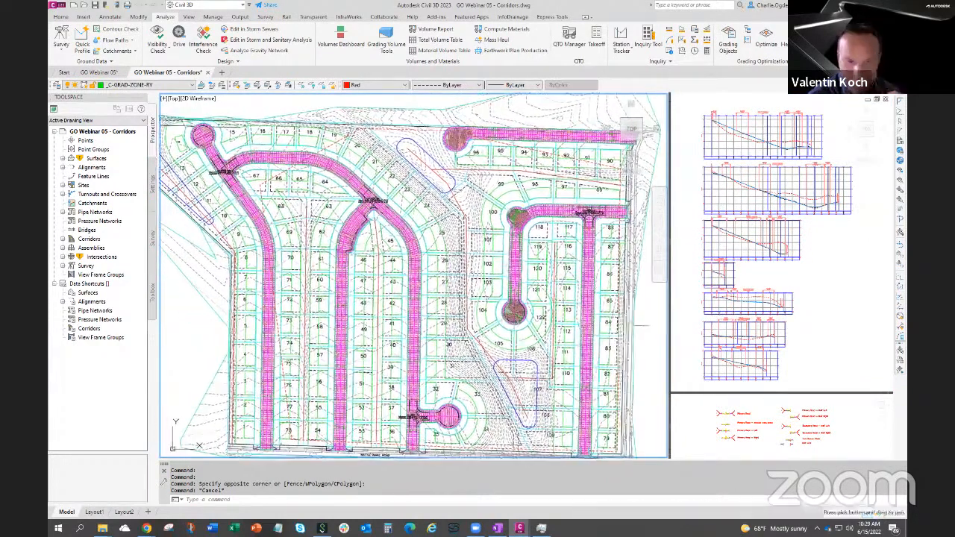
List the drawing's surfaces and open the Volumes Dashboard, reducing its height to uncover more of the plan
click(64, 159)
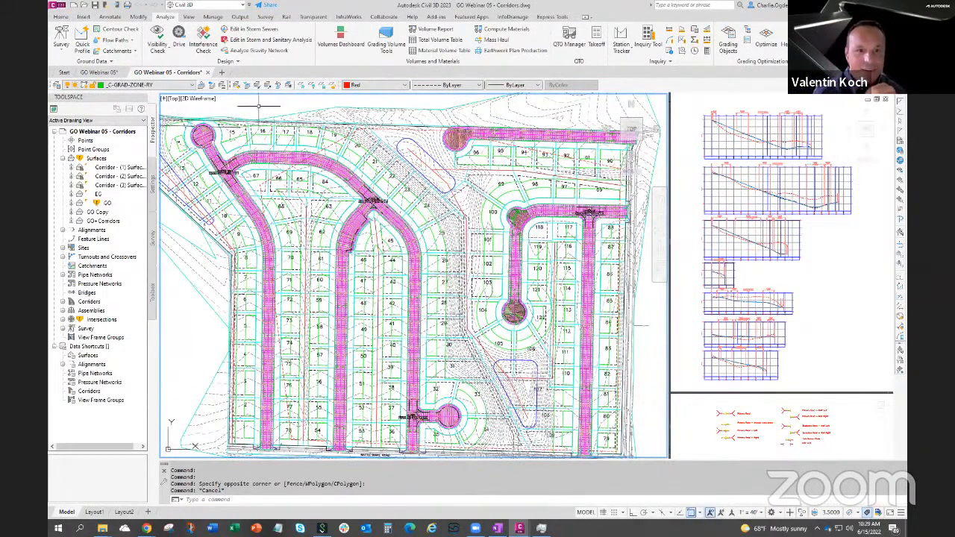
click(341, 36)
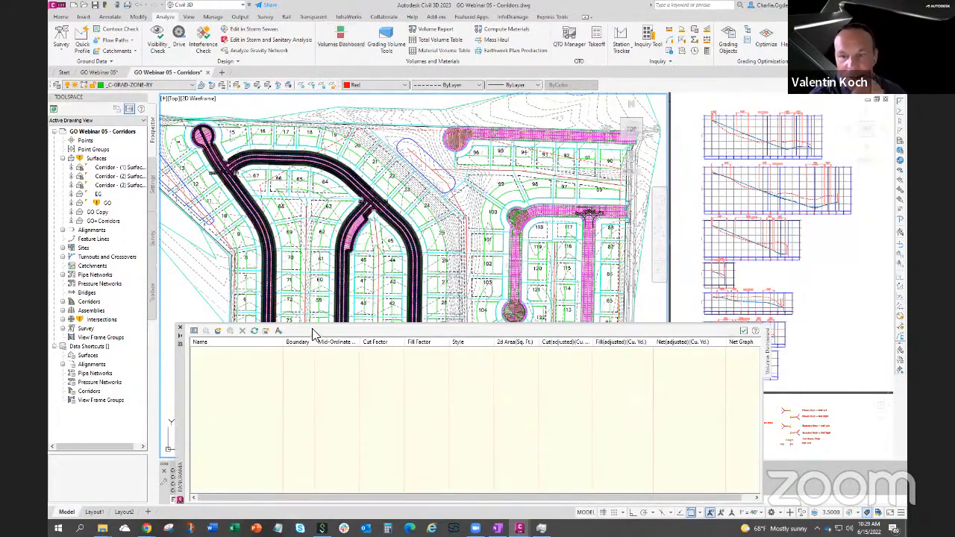
drag(314, 326, 312, 387)
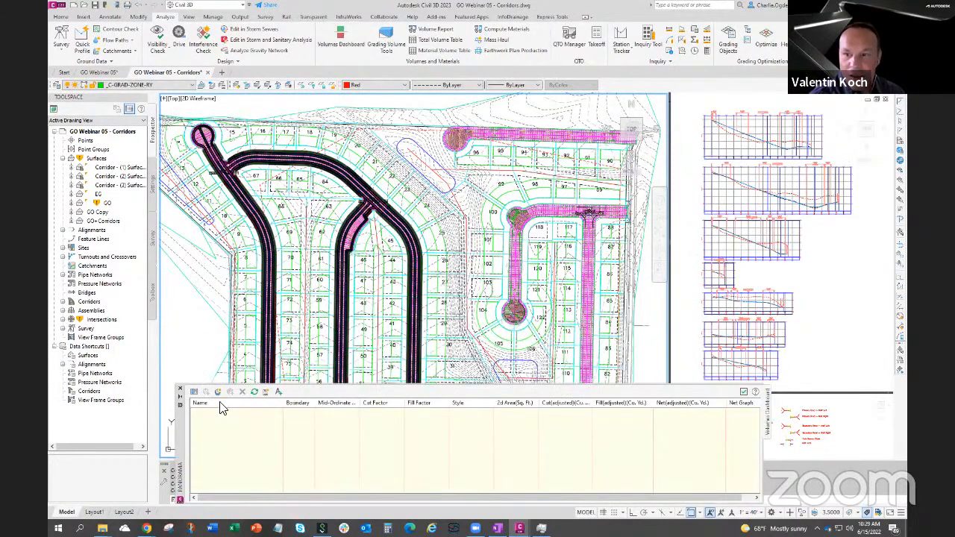
Start a new TIN volume surface in the Volumes Dashboard with EG as its base surface
click(217, 390)
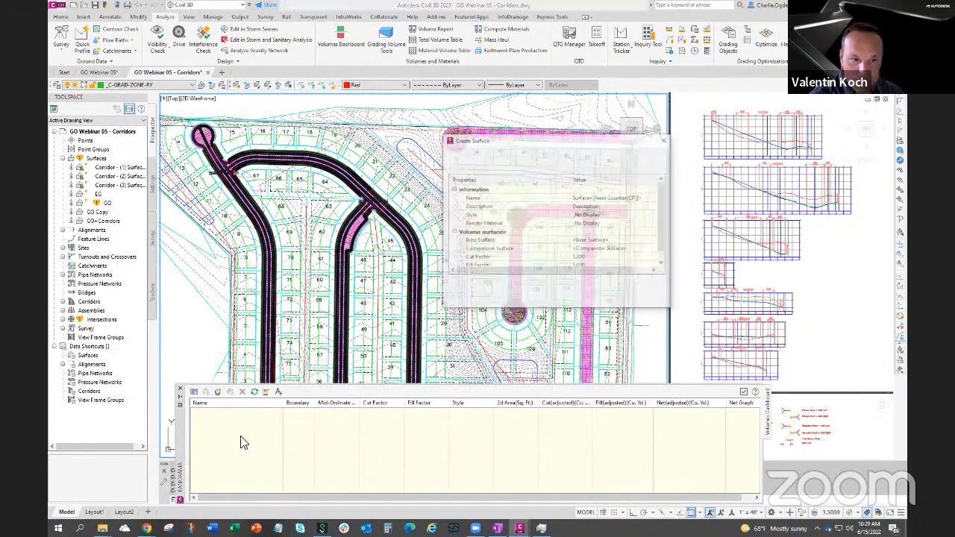
click(600, 240)
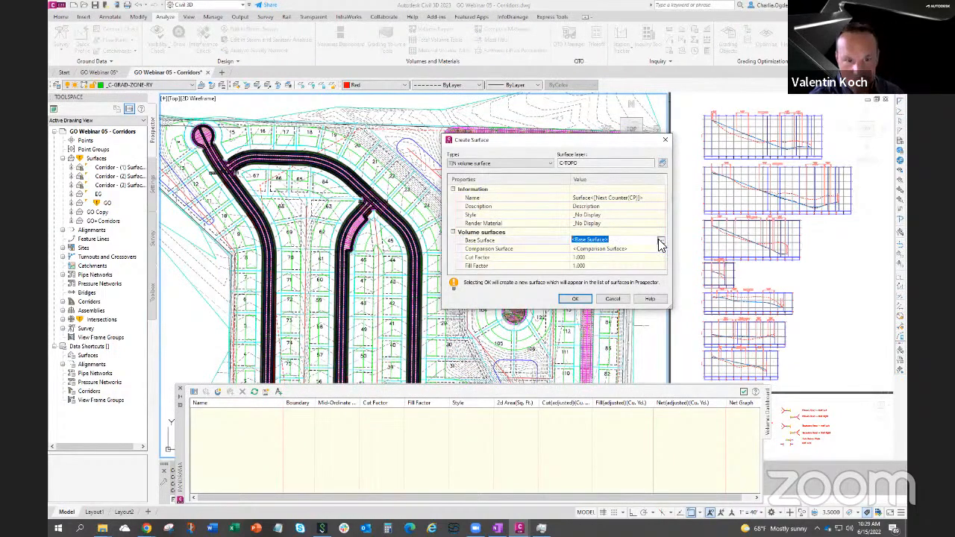
click(596, 197)
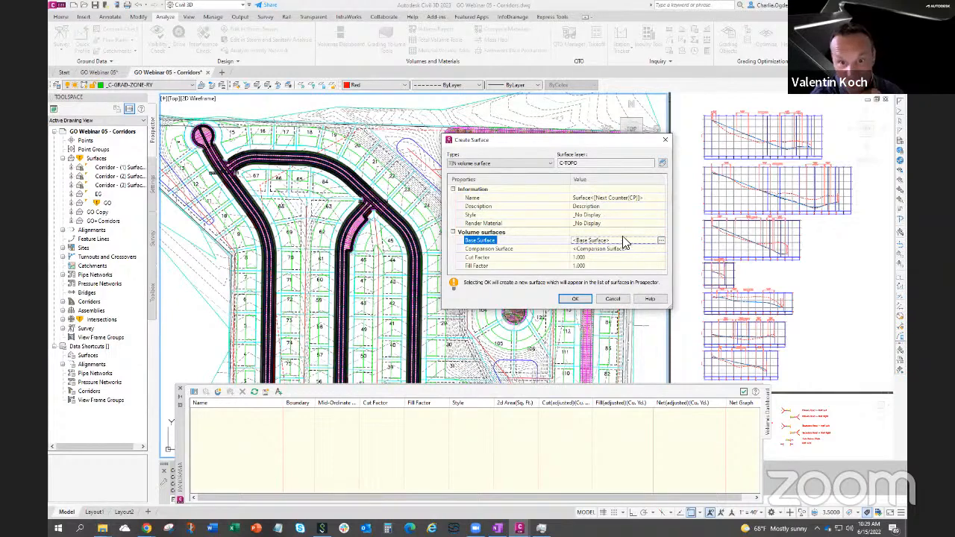
click(661, 240)
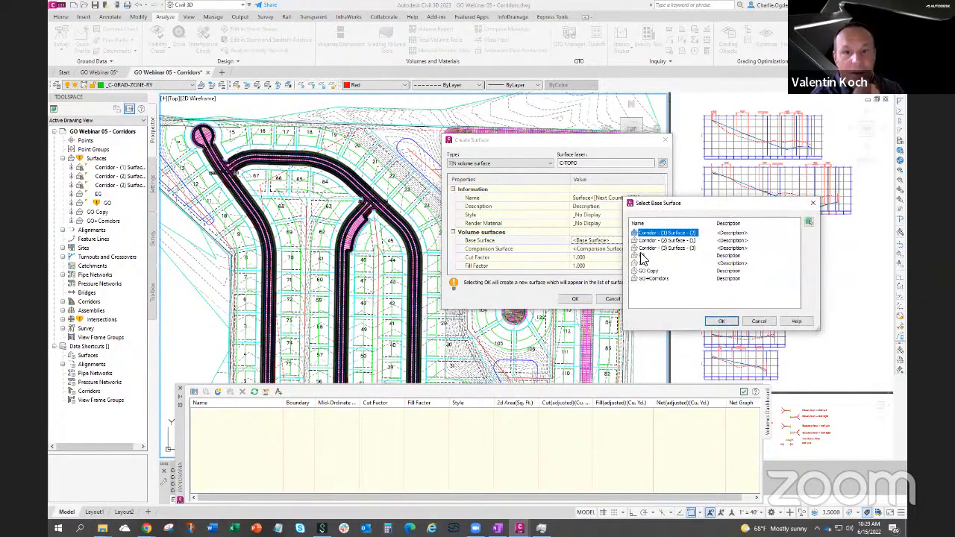
click(642, 256)
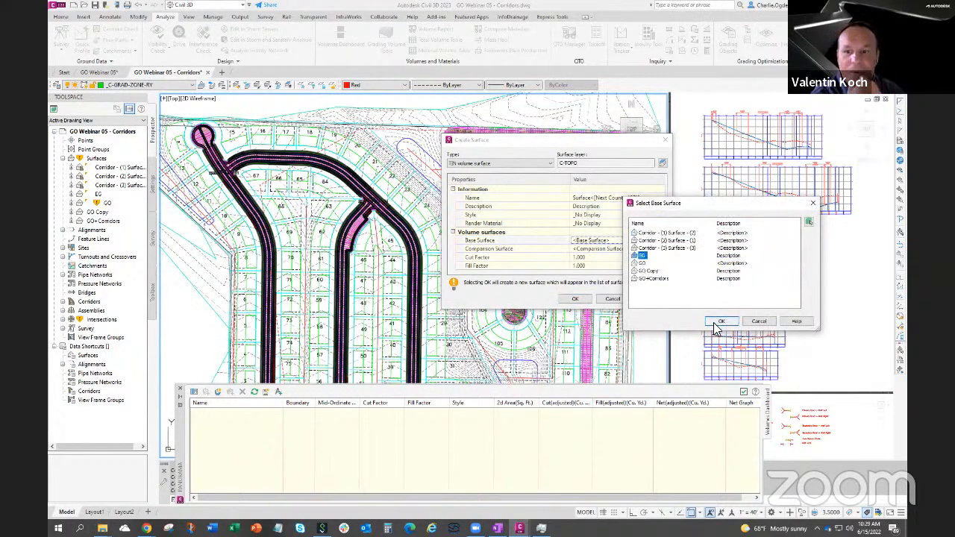
click(721, 321)
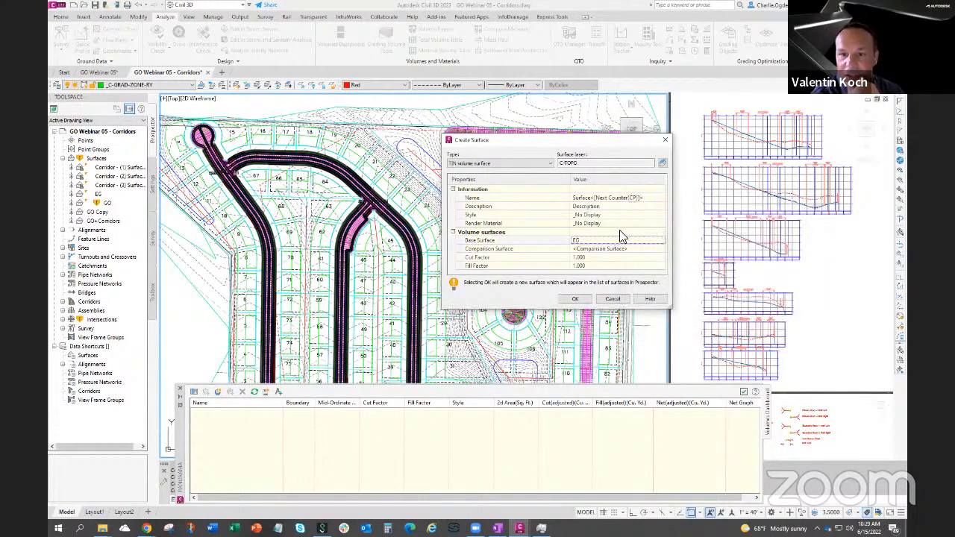
Set GO+Corridors as the comparison surface of the new volume surface
click(658, 250)
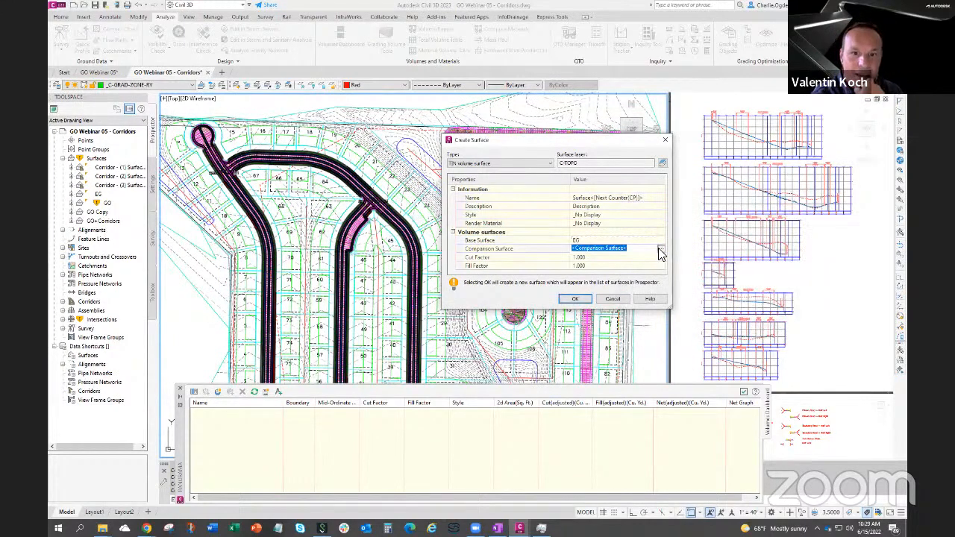
click(661, 249)
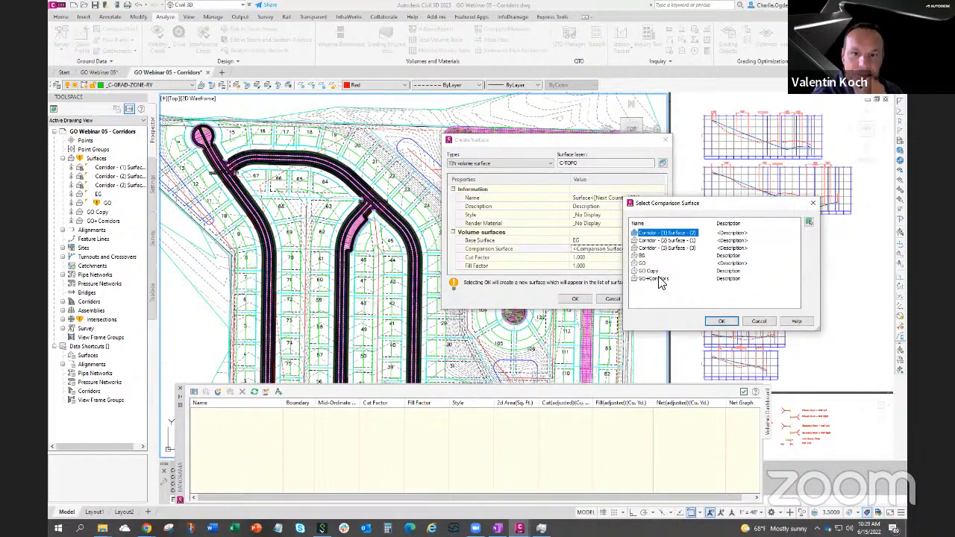
click(655, 278)
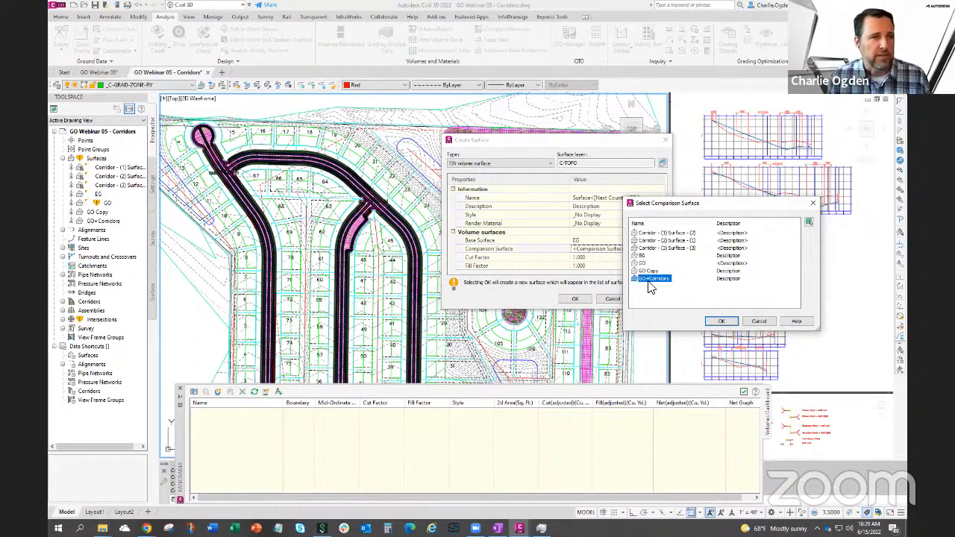
click(721, 322)
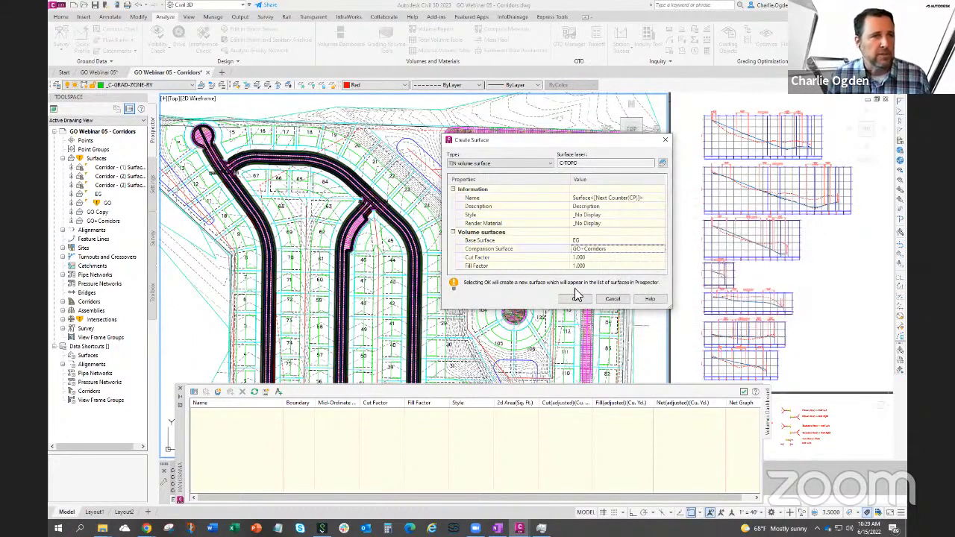
Name the volume surface "Corridor Diff" and create it
click(601, 198)
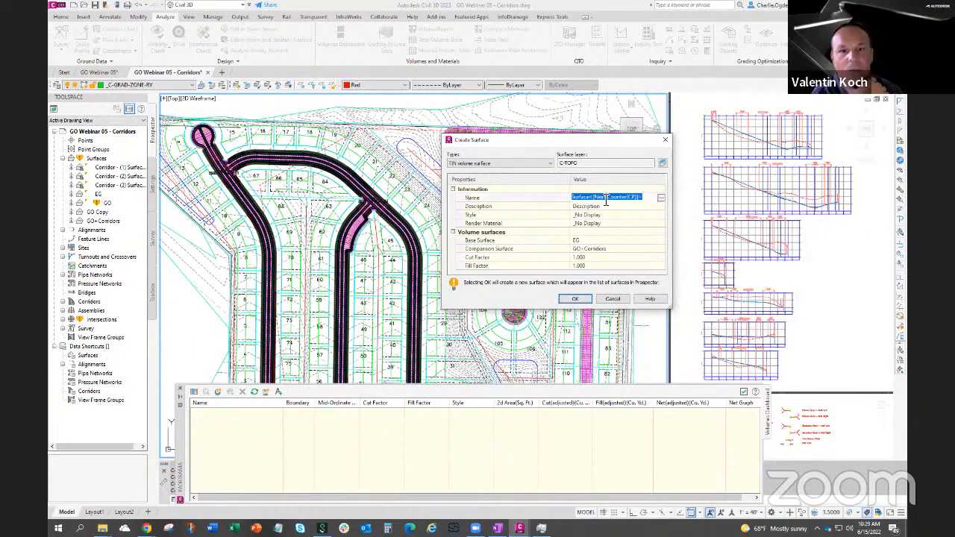
text(Corridor Diff)
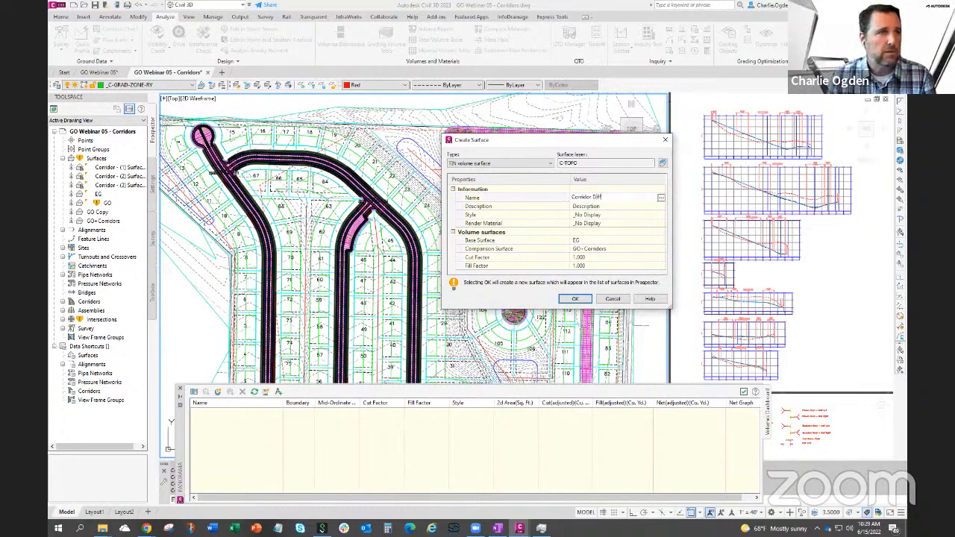
click(575, 299)
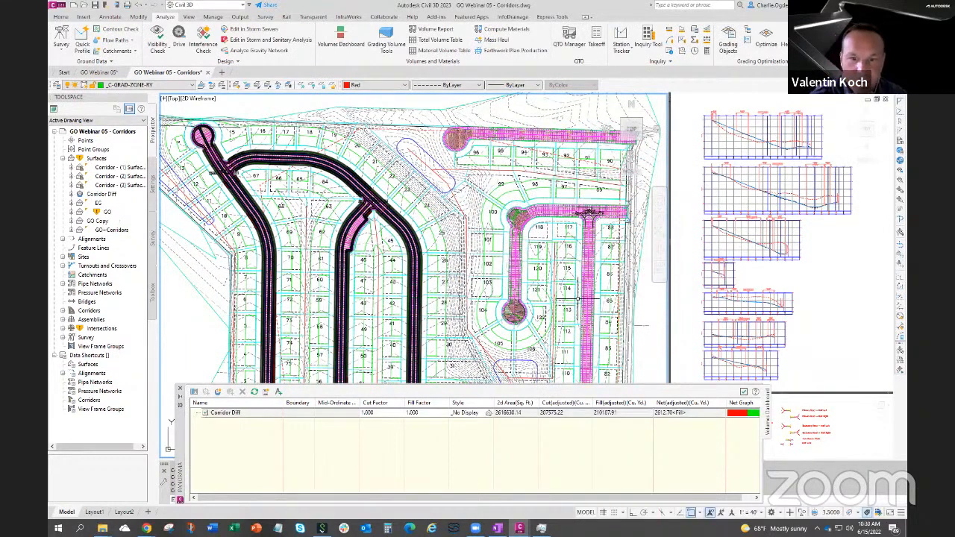
Check the Corridor Diff volumes, shrink the dashboard to that single row and collapse the surface list
click(662, 415)
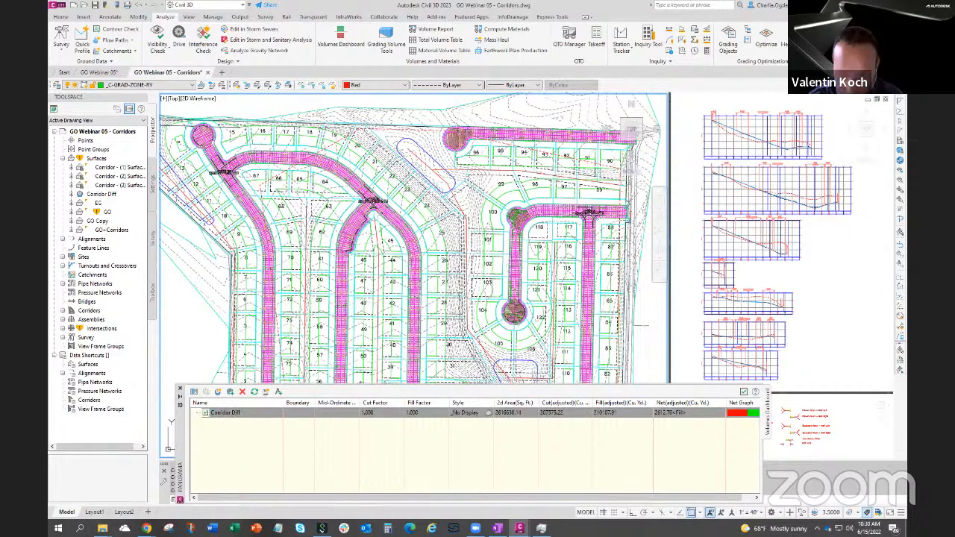
drag(465, 384, 464, 454)
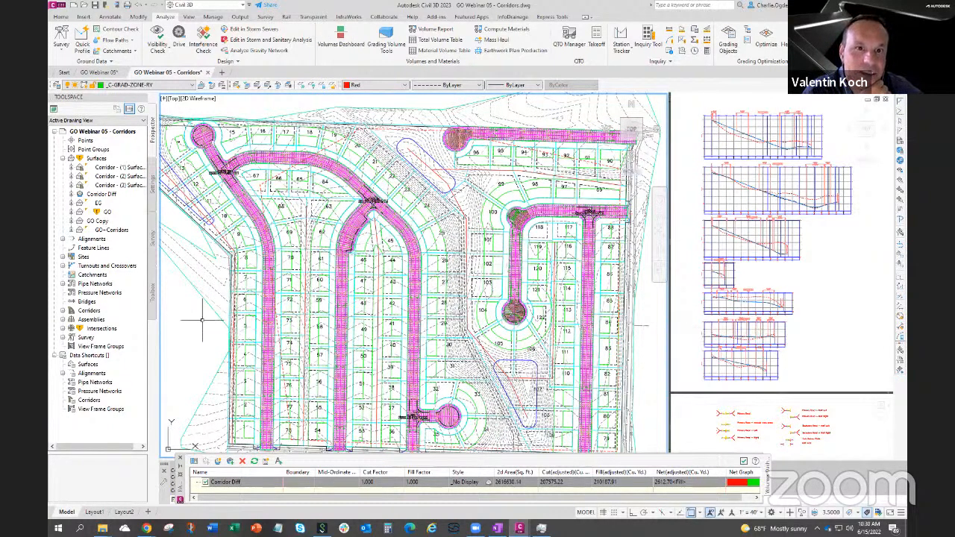
middle_drag(210, 319, 285, 304)
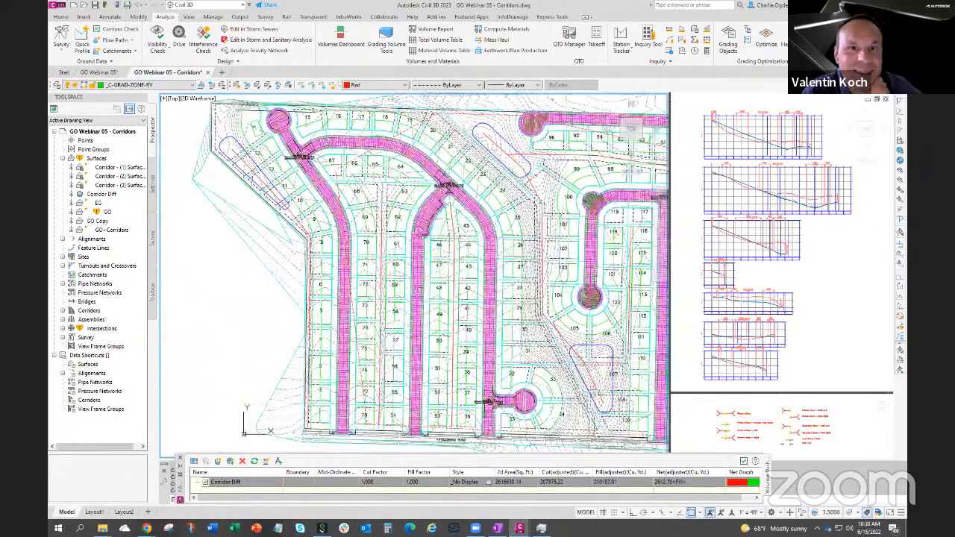
click(63, 158)
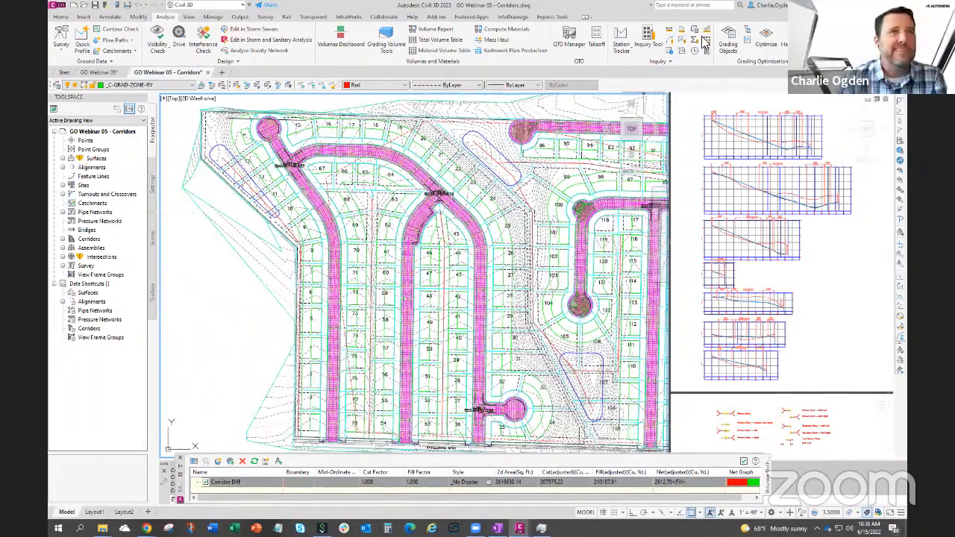
Display the Grading Objects Browser and the palette of grading object tools alongside the western roads in plan
click(728, 37)
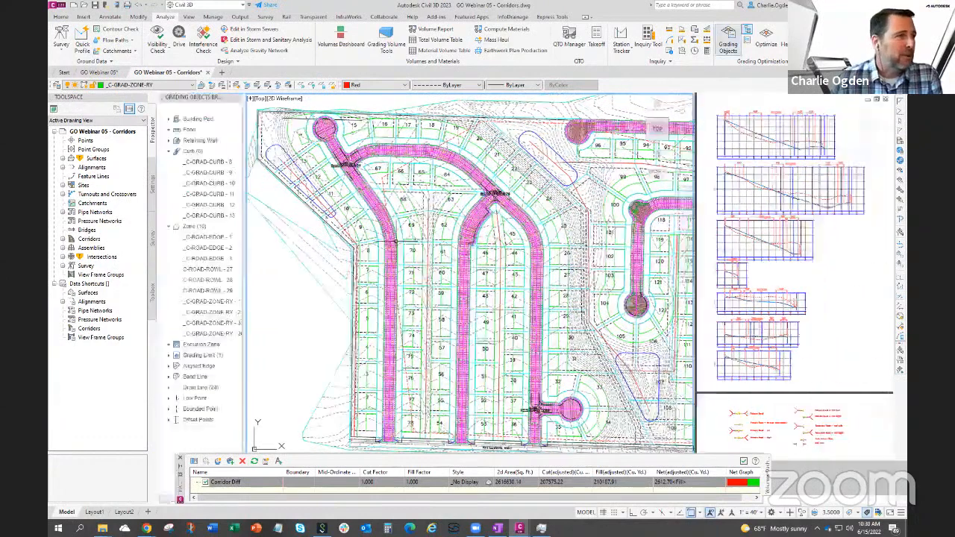
scroll(383, 285, up, 1)
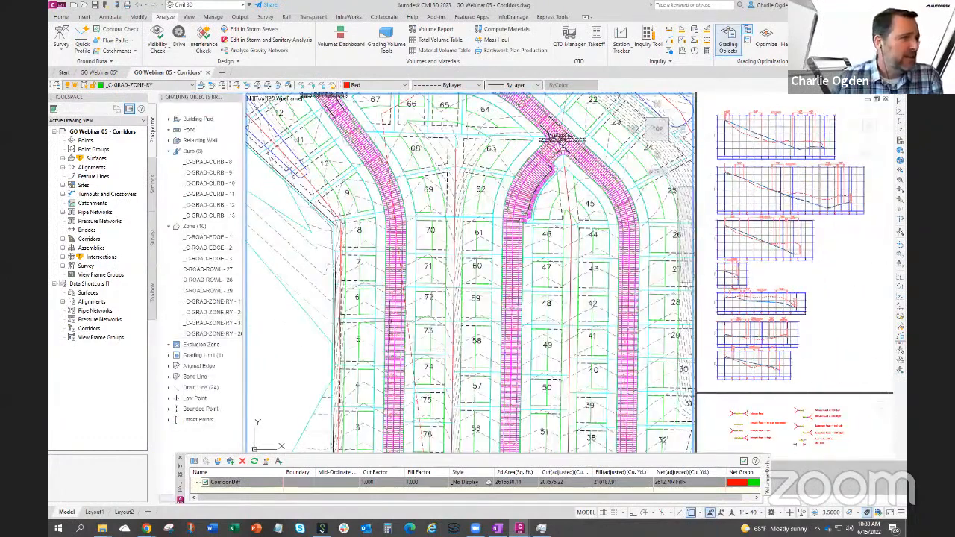
scroll(382, 321, up, 1)
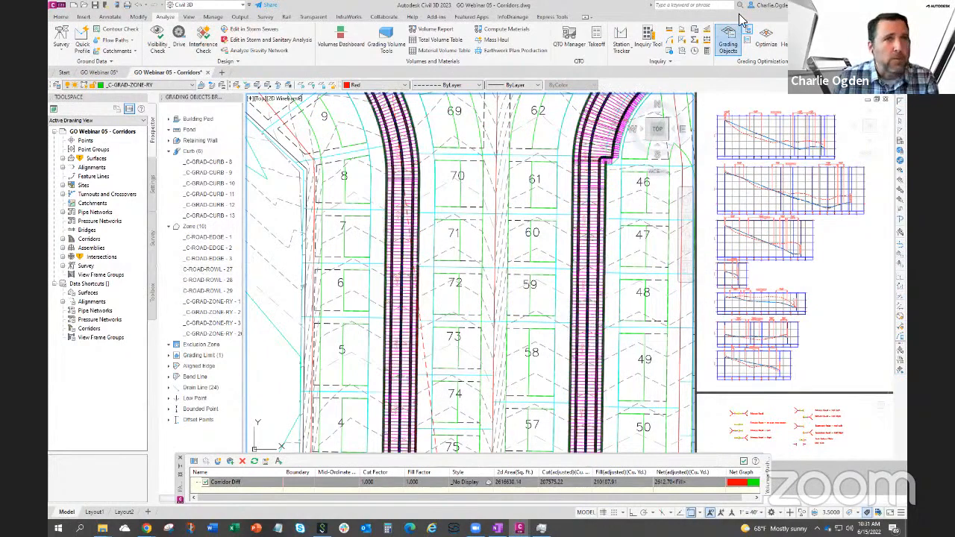
click(727, 38)
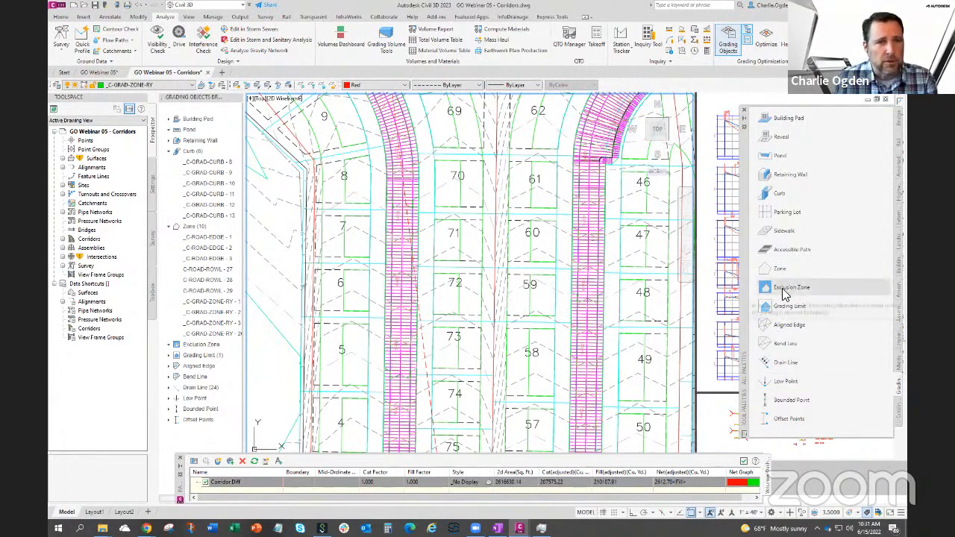
Remove the grading objects from the road right-of-way zones C-ROAD-ROWL - 27 to 29
click(205, 270)
shift+click(203, 291)
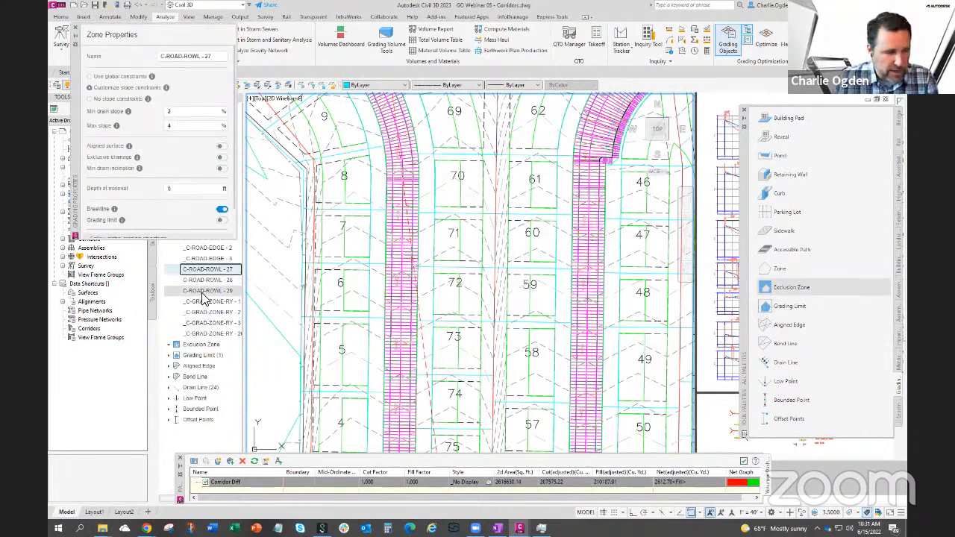
right_click(269, 384)
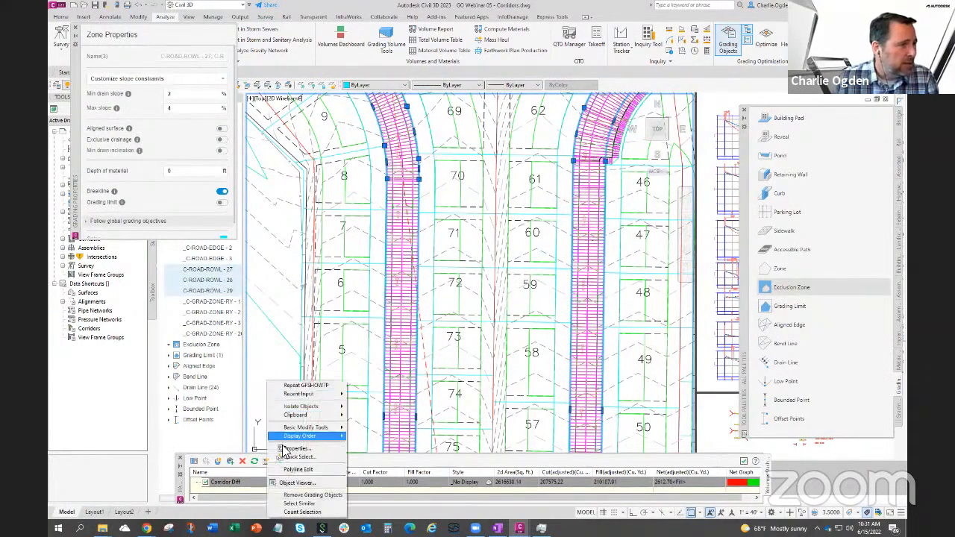
click(312, 496)
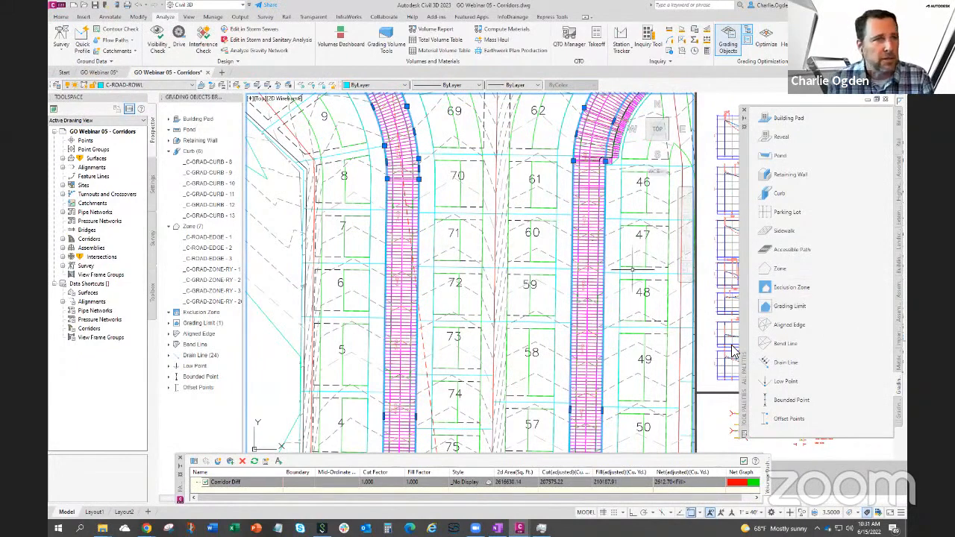
Assign the three selected road right-of-way outlines as exclusion zones and close their properties
click(795, 293)
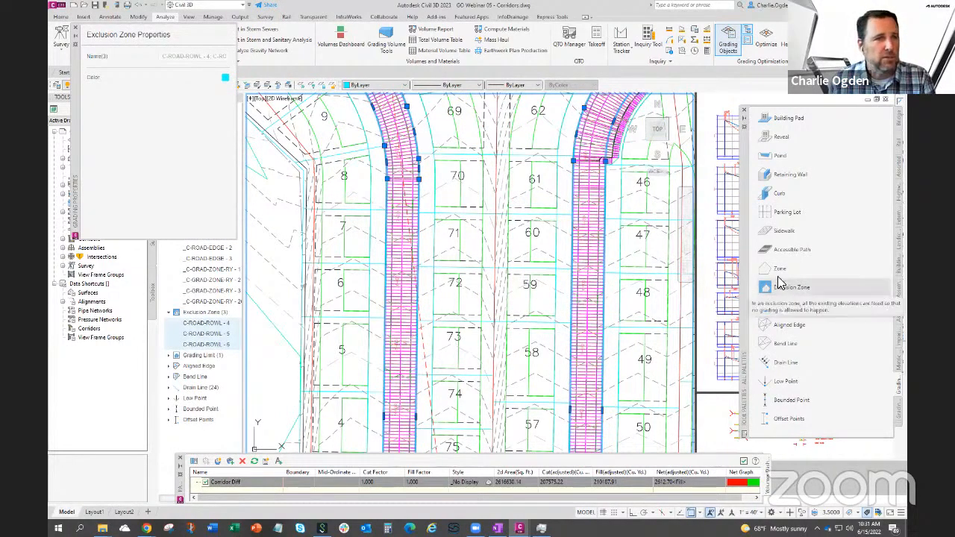
scroll(472, 262, down, 4)
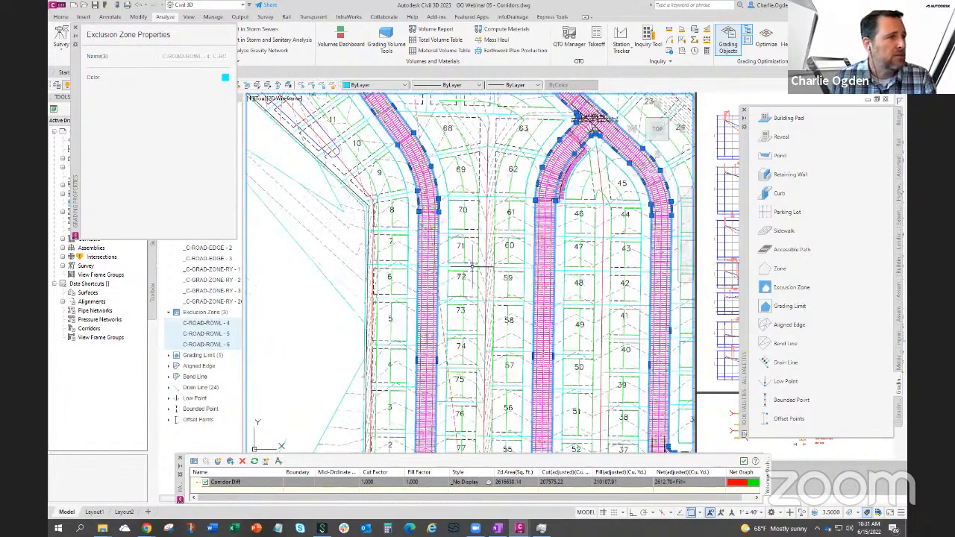
shift+click(212, 344)
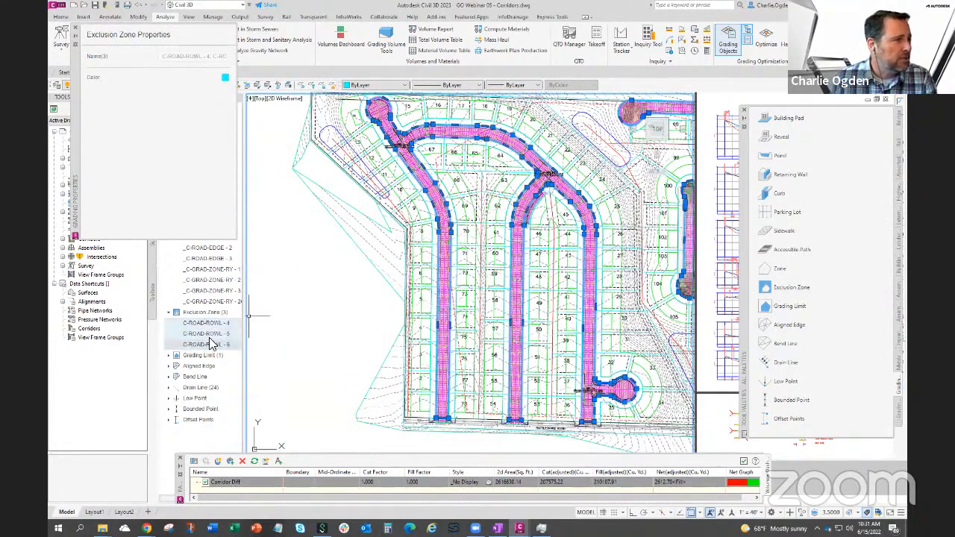
click(75, 30)
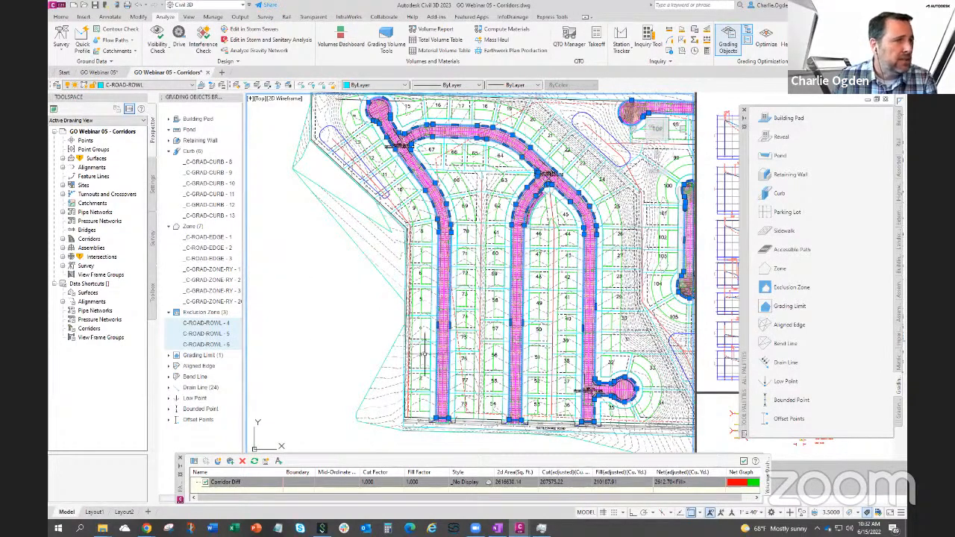
Assign all house-pad outlines on the _C-GRAD-BLDG layer across the subdivision as building pads with their default properties
key(Escape)
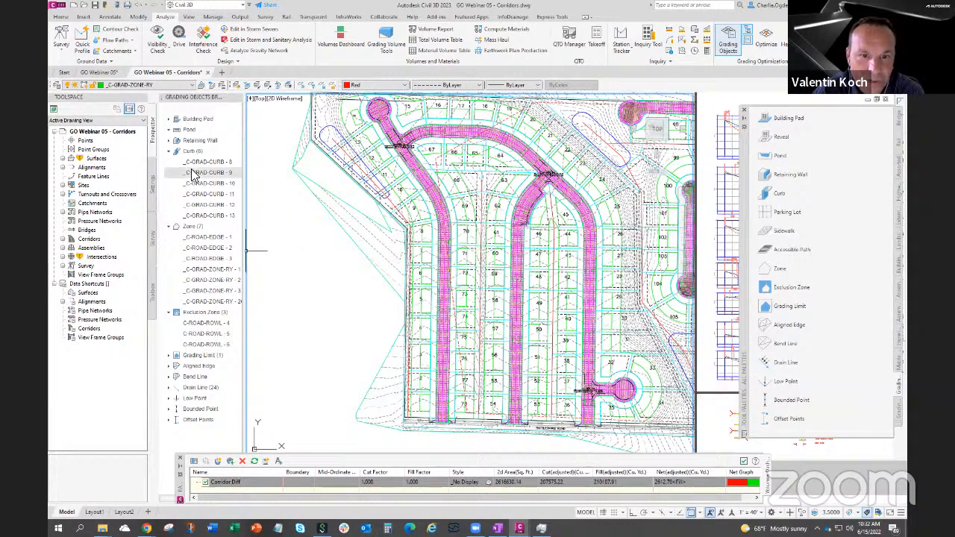
click(422, 325)
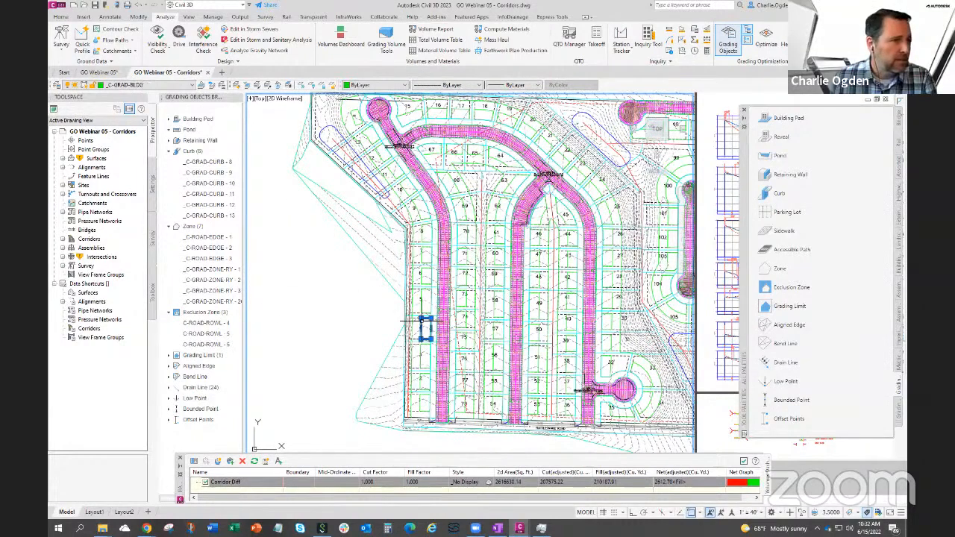
right_click(325, 278)
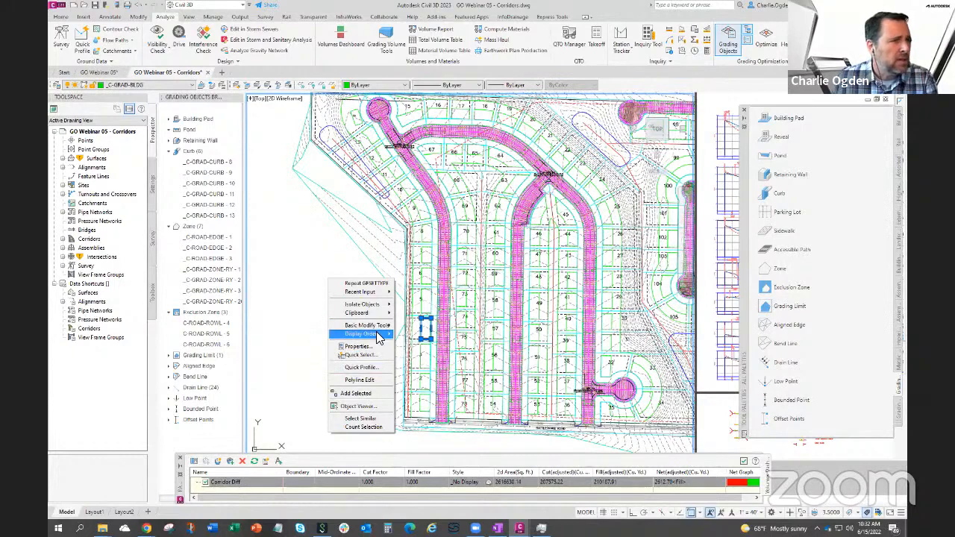
mouse_move(384, 334)
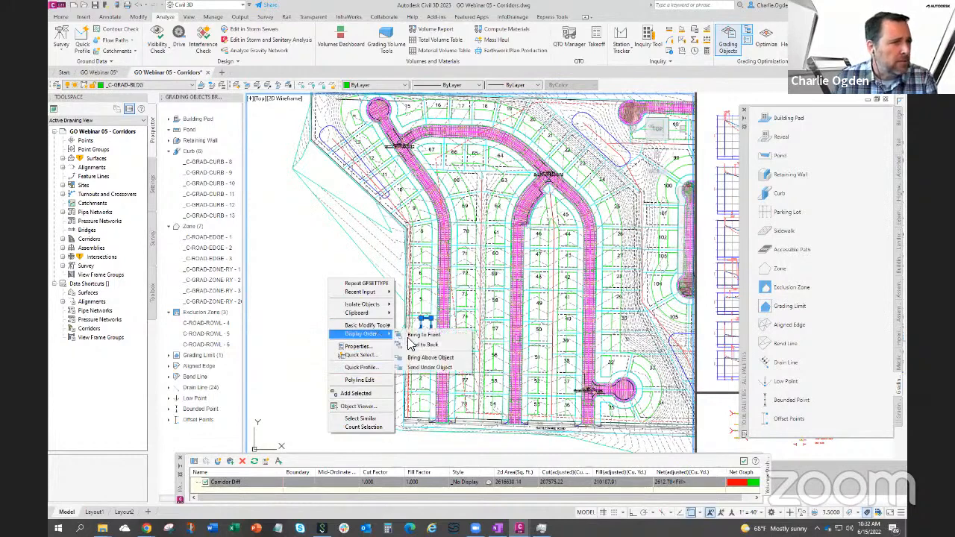
click(360, 419)
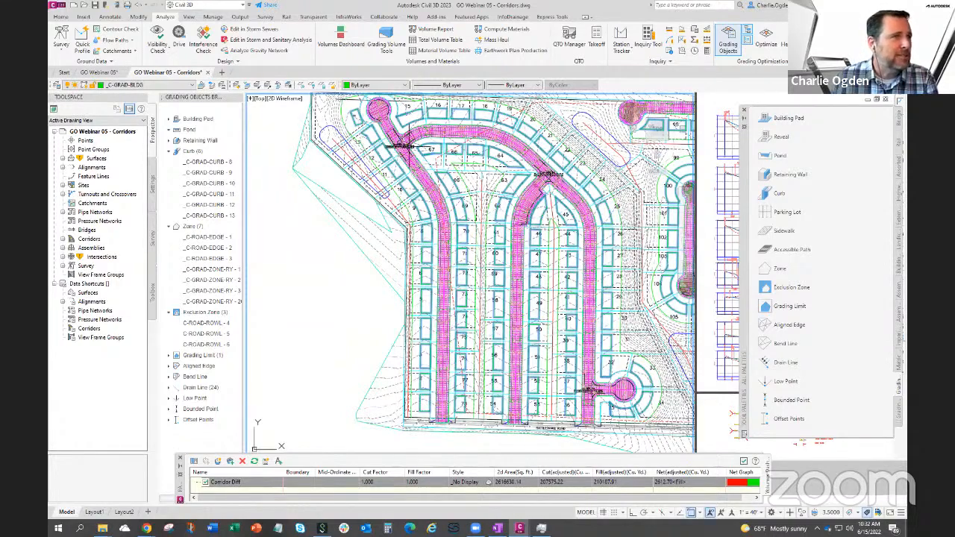
middle_drag(406, 150, 381, 191)
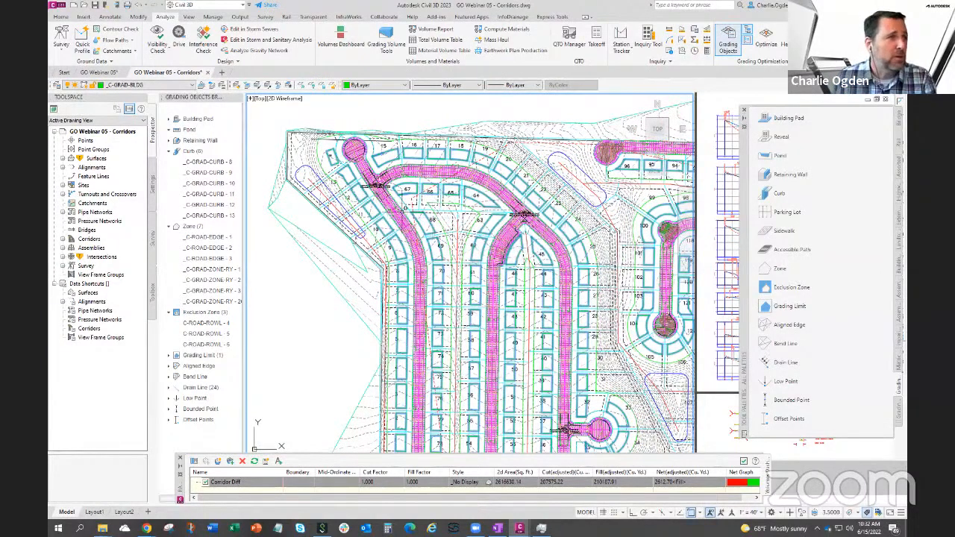
scroll(382, 283, down, 3)
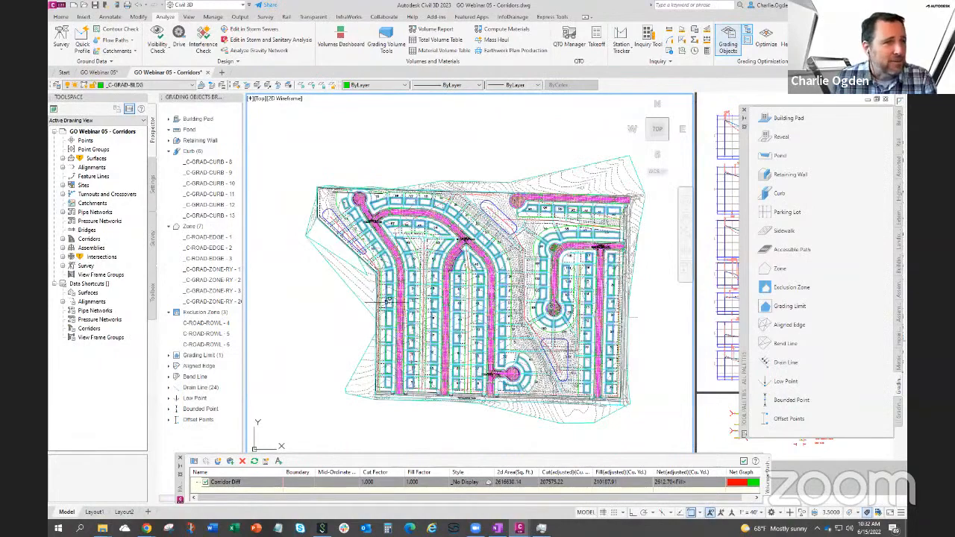
scroll(382, 291, down, 1)
middle_drag(382, 291, 378, 275)
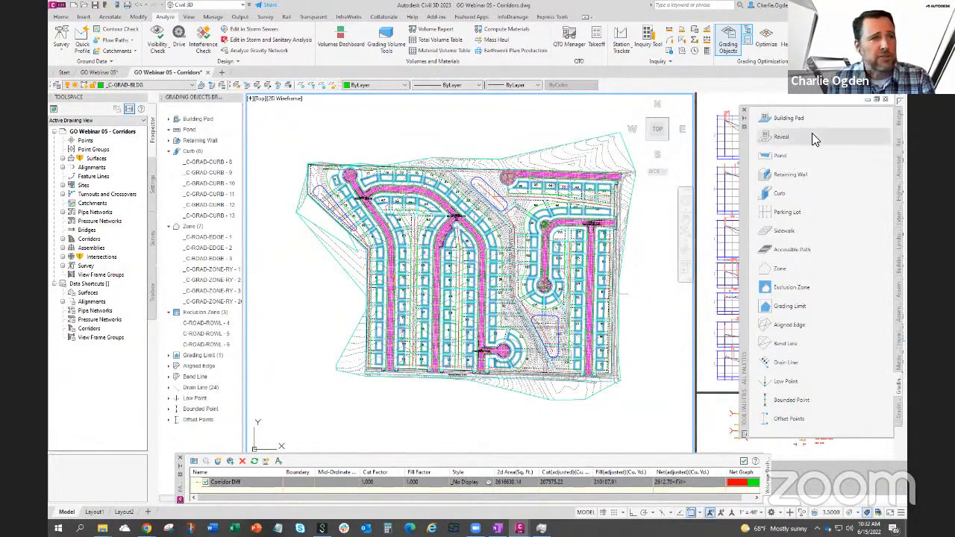
click(788, 120)
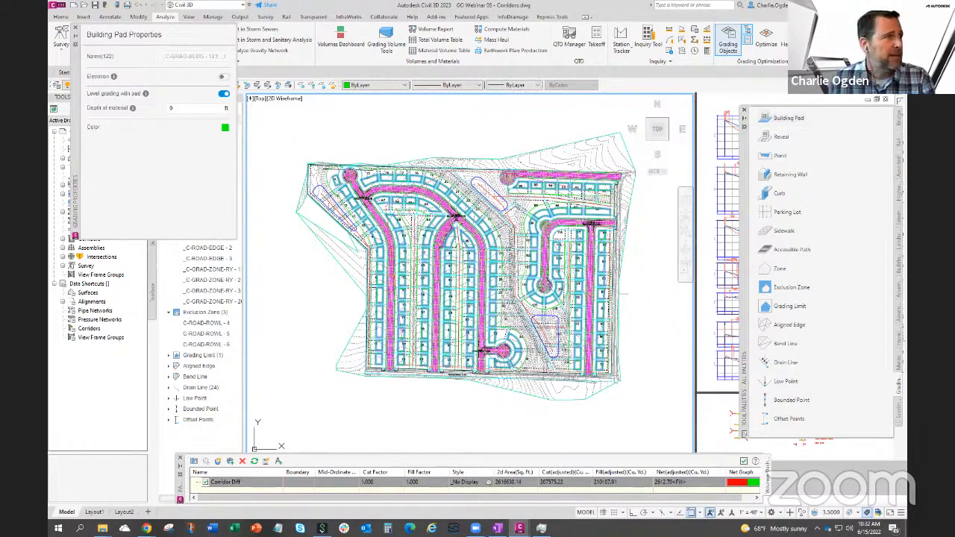
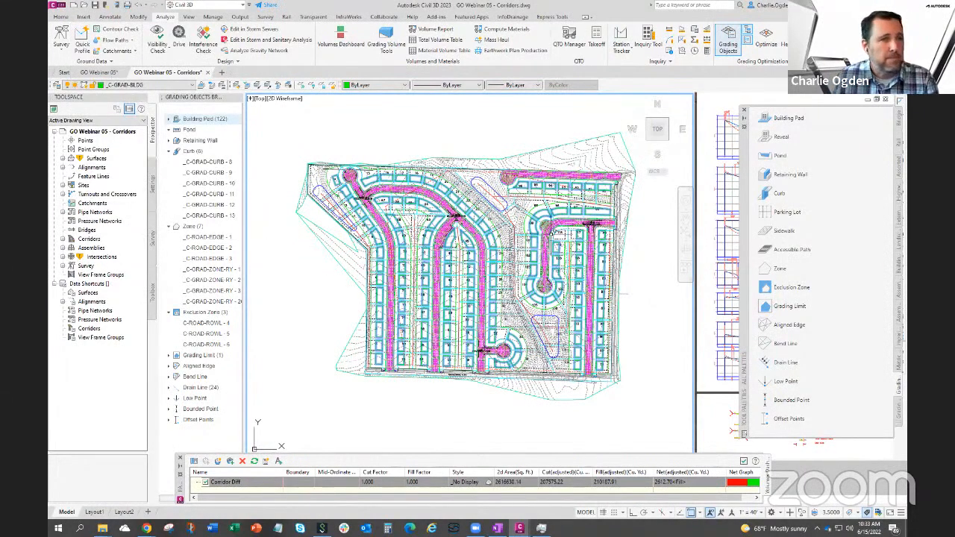
key(Escape)
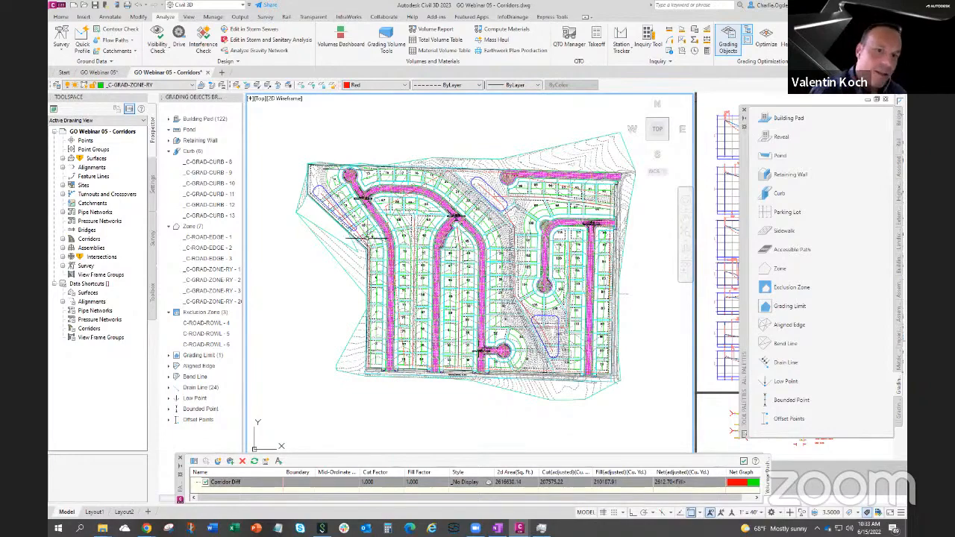
Set the maximum slope of all four _C-GRAD-ZONE-RY zones to 15% and close their properties
scroll(367, 240, up, 5)
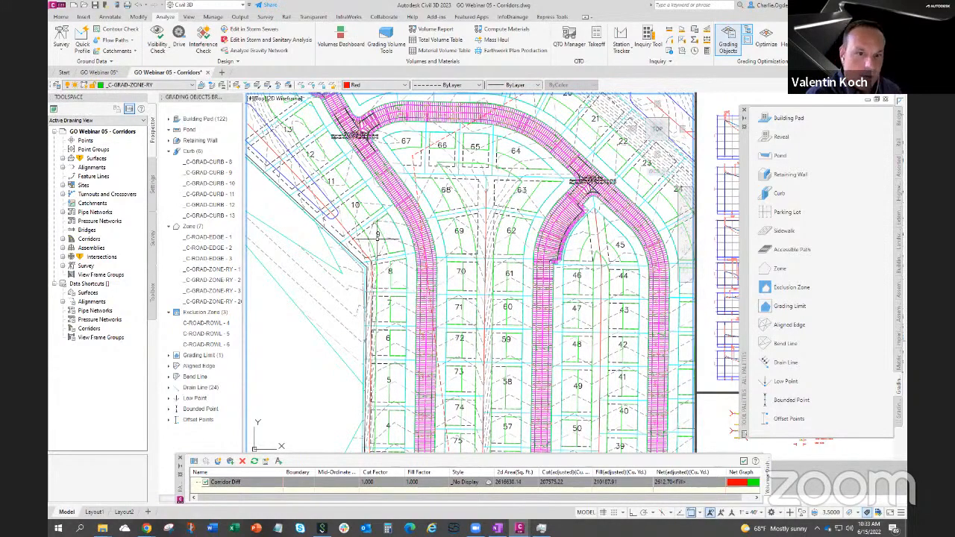
scroll(369, 228, up, 4)
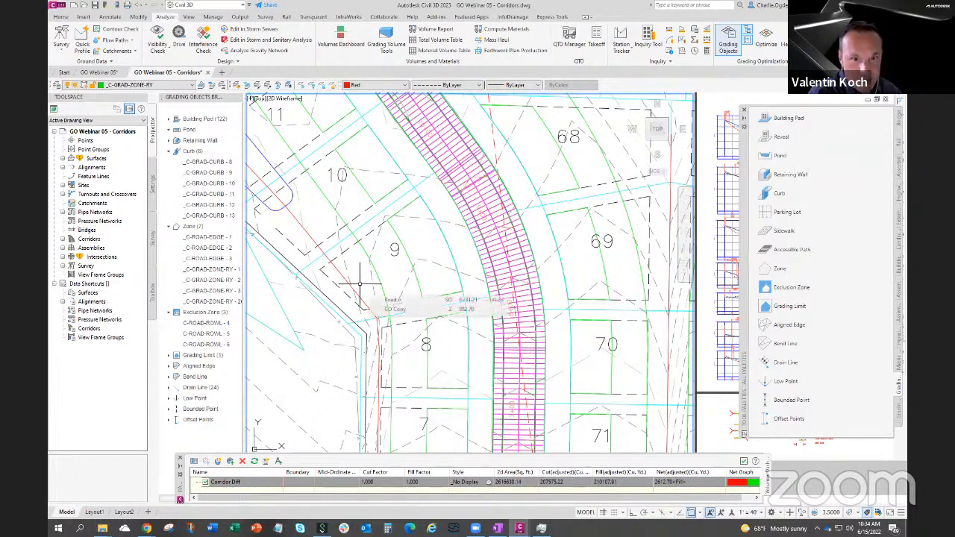
click(361, 246)
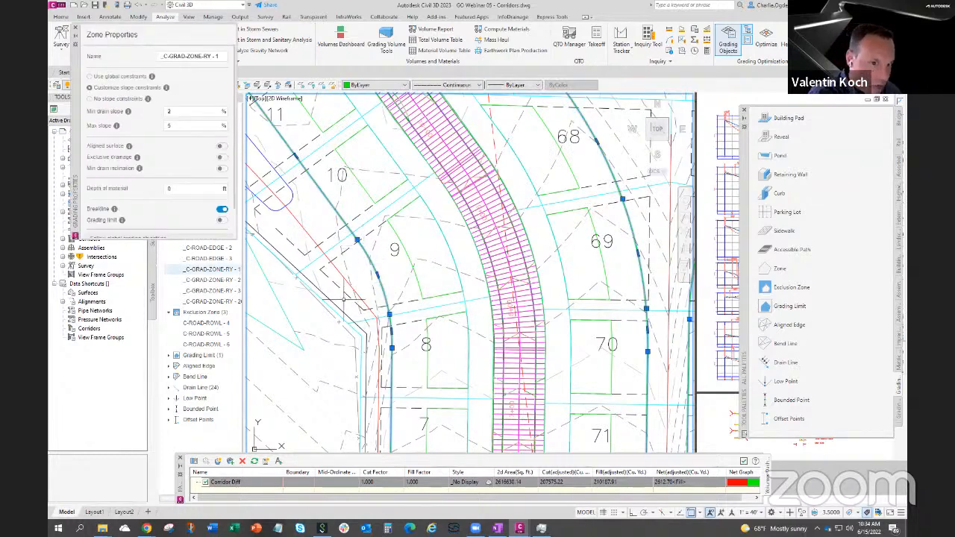
scroll(344, 298, down, 6)
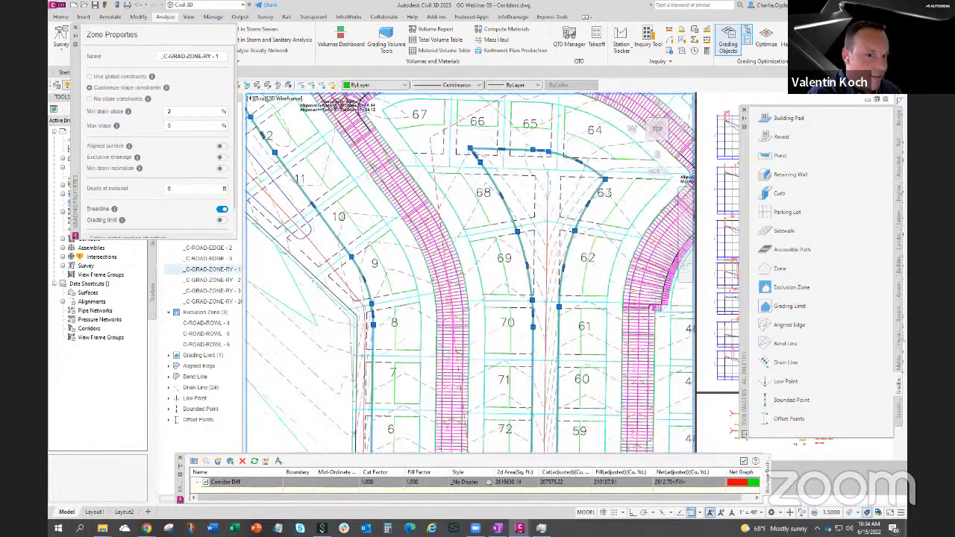
right_click(302, 364)
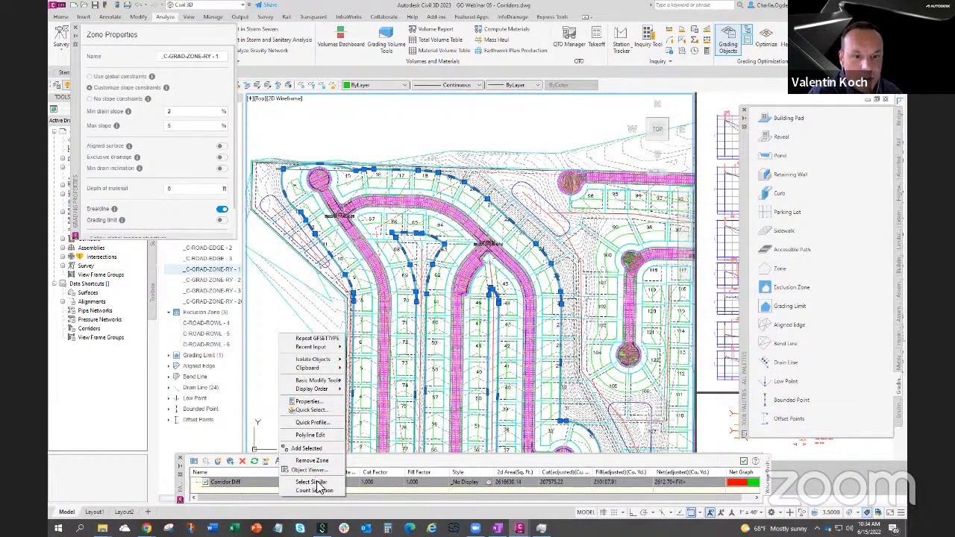
click(313, 482)
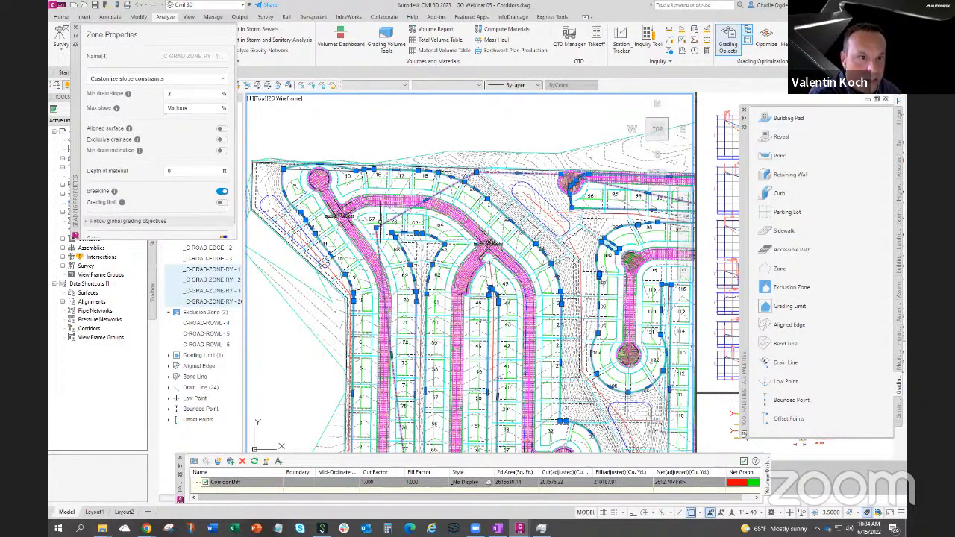
click(196, 108)
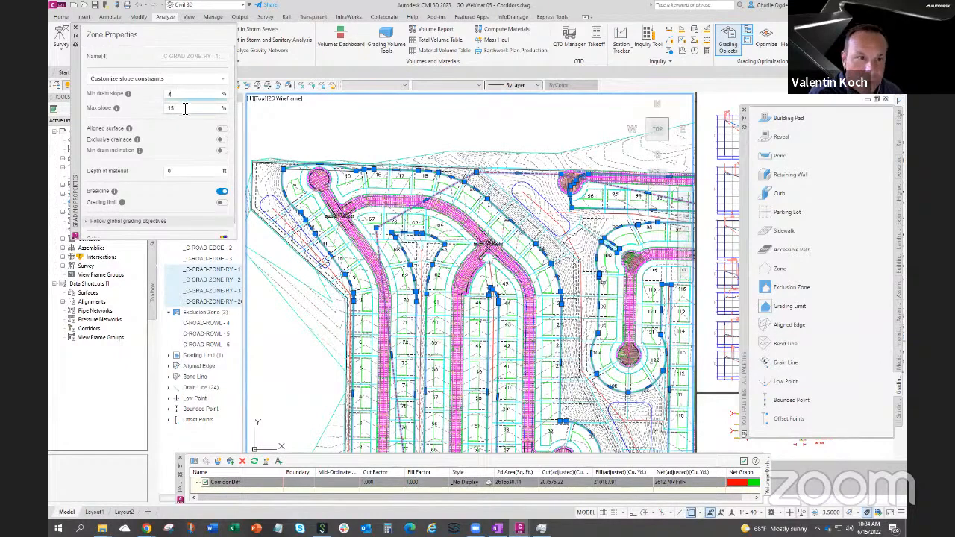
scroll(415, 220, down, 2)
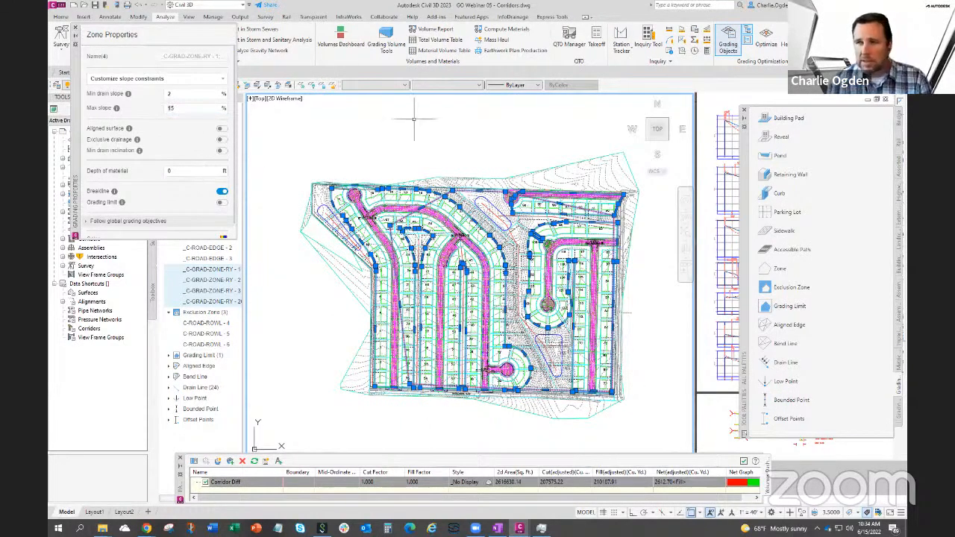
click(76, 31)
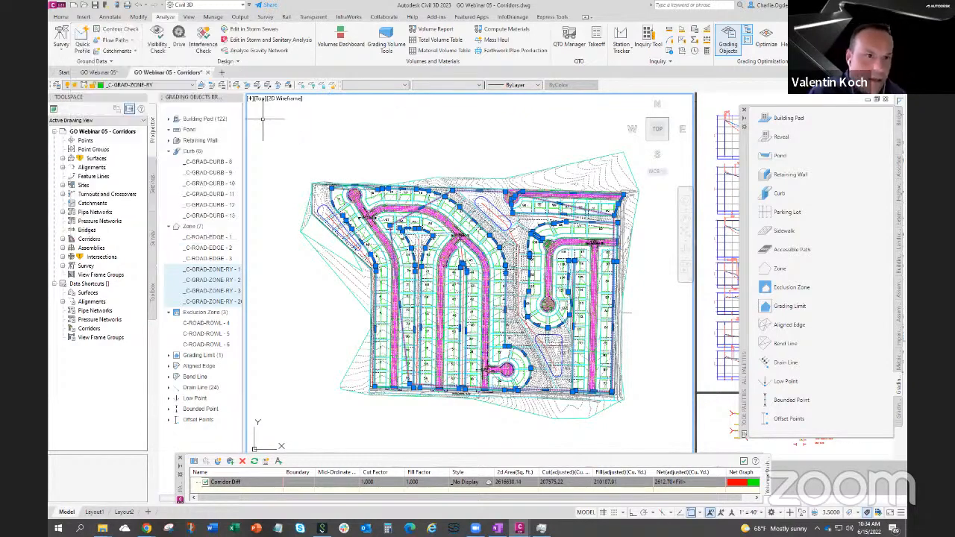
key(Escape)
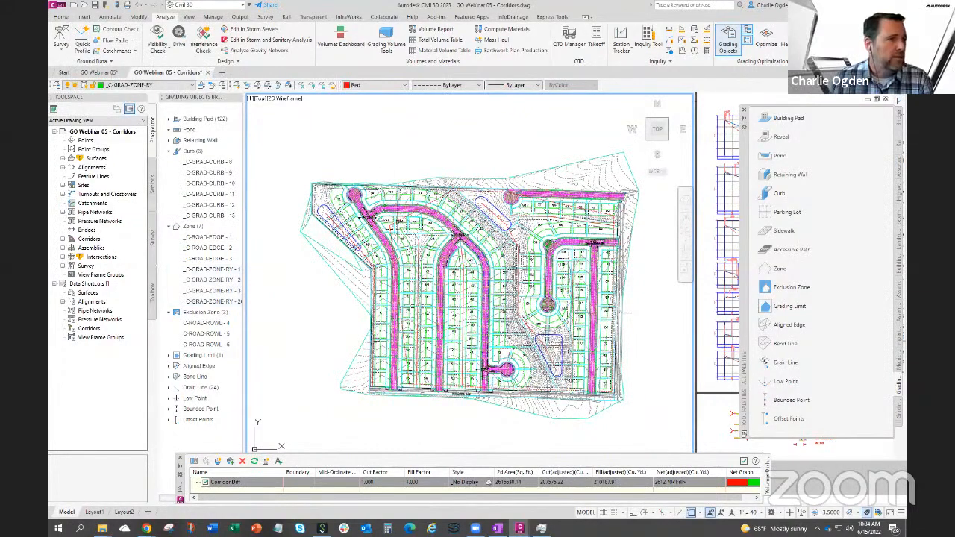
Set the maximum slope of the large surrounding zone _C-GRAD-ZONE-RY - 26 to 33%
click(400, 219)
key(Escape)
scroll(397, 226, up, 2)
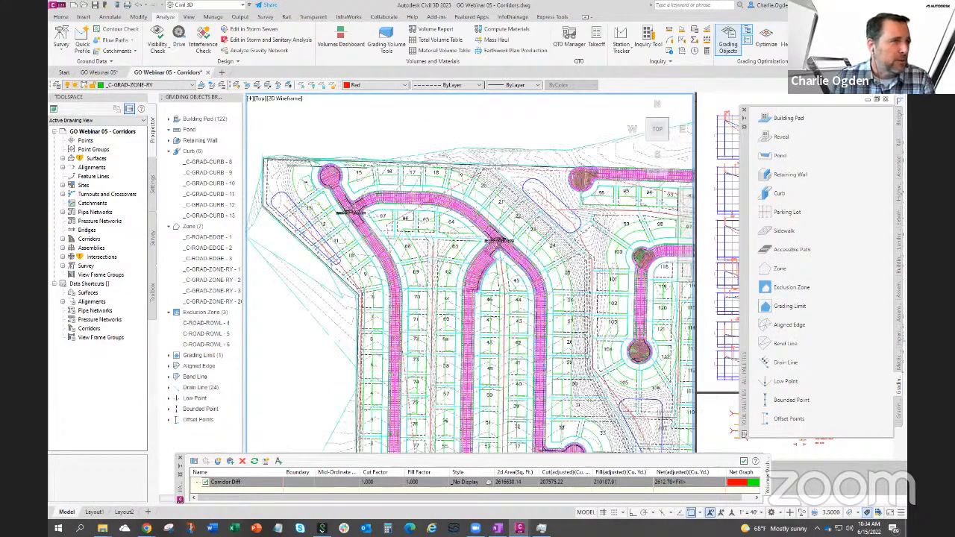
click(383, 222)
scroll(405, 245, down, 1)
scroll(379, 245, down, 2)
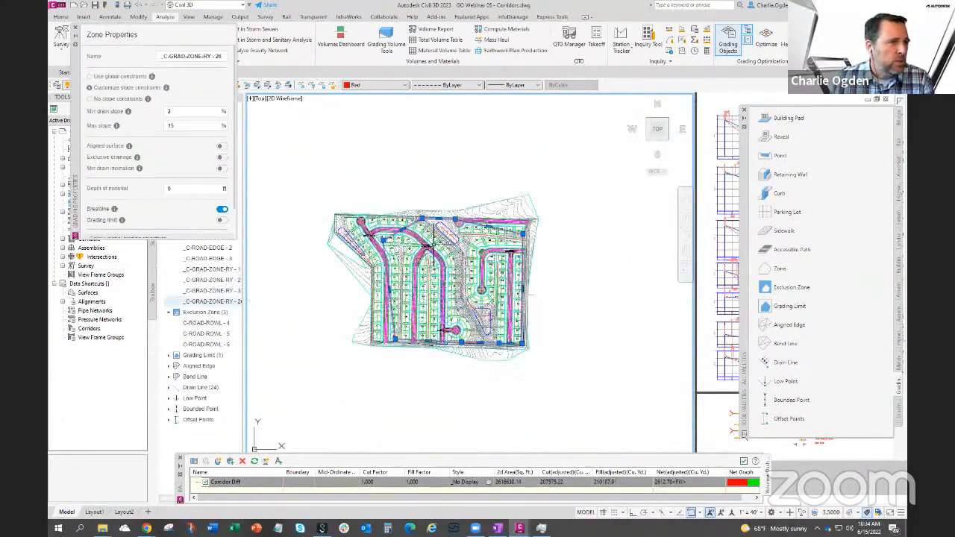
scroll(434, 245, up, 1)
middle_drag(465, 288, 415, 267)
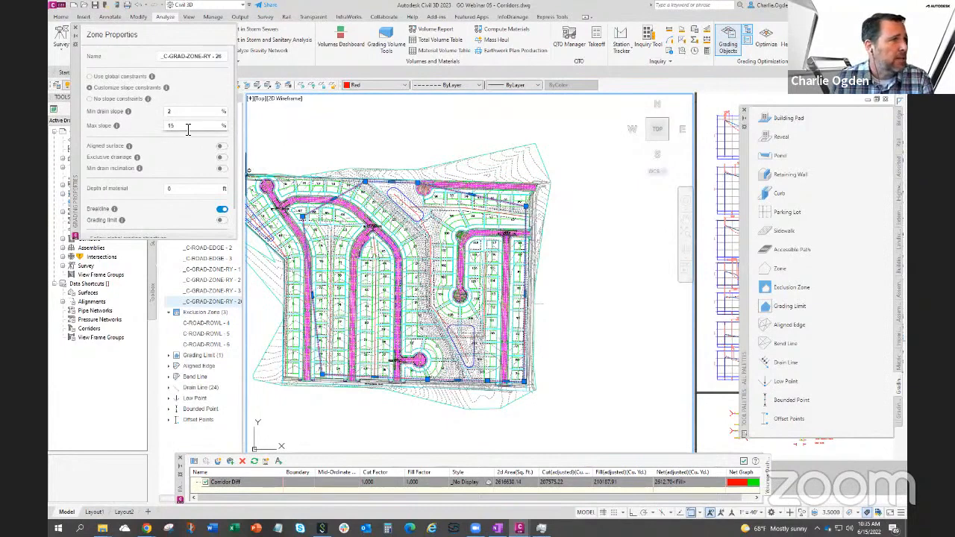
drag(185, 128, 156, 126)
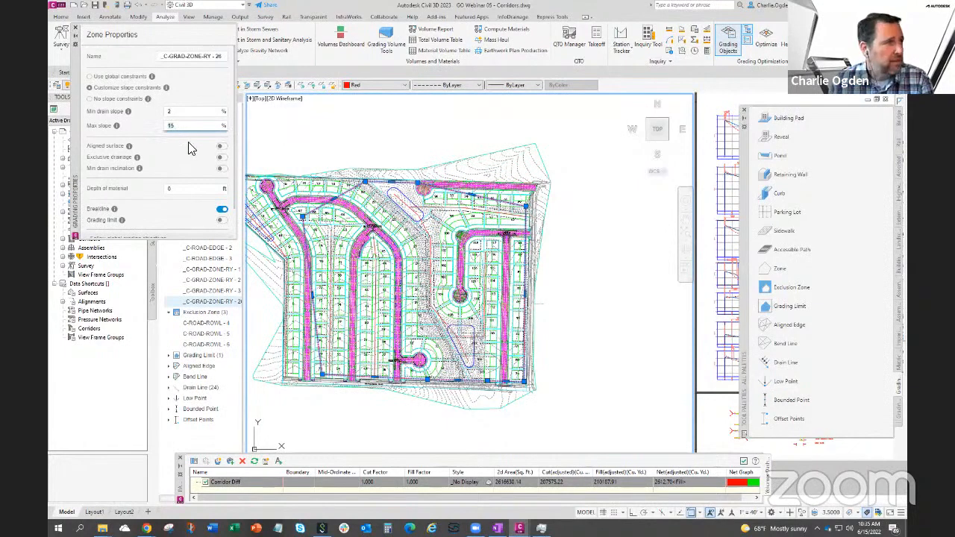
text(33)
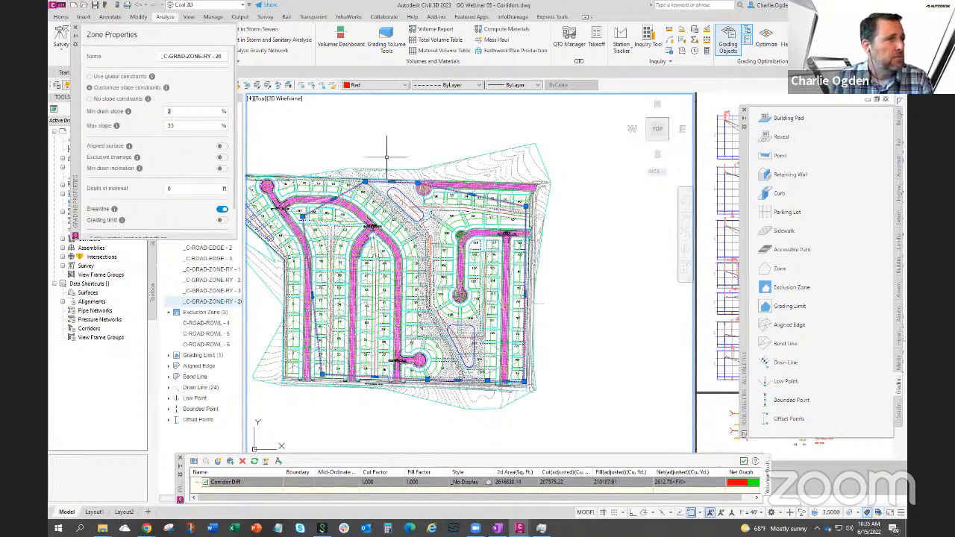
key(Escape)
Examine the drain line running from the northwestern pond along the rear of the western lots, and its properties
middle_drag(371, 144, 476, 148)
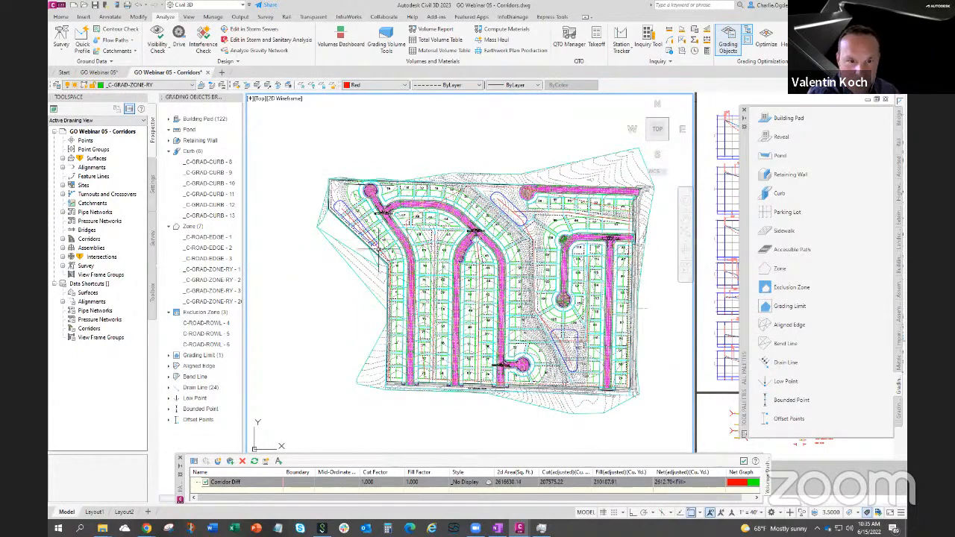
scroll(376, 248, up, 5)
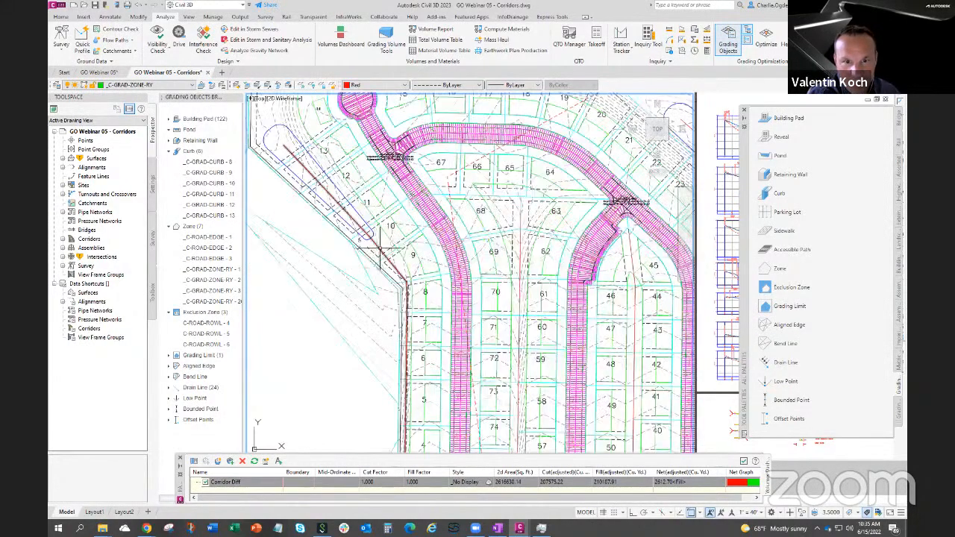
click(379, 248)
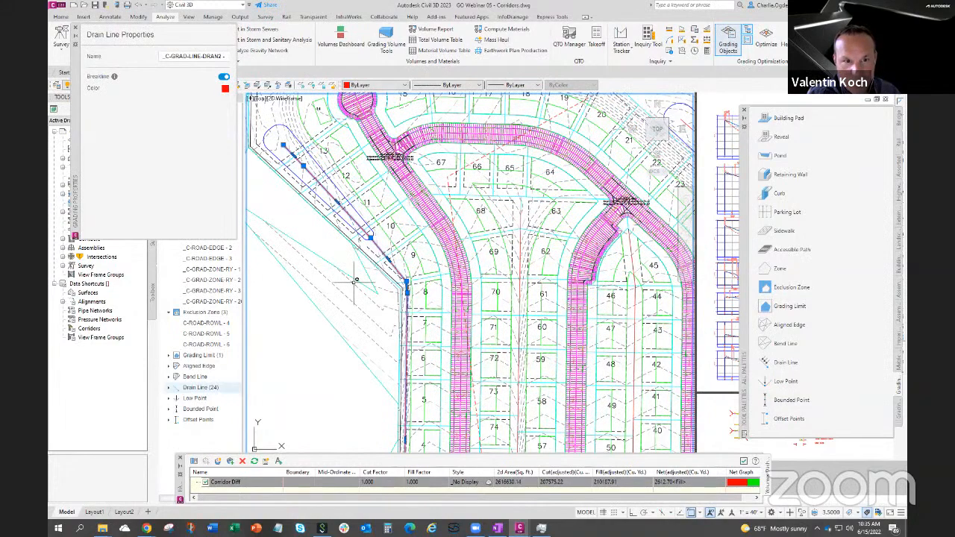
scroll(356, 279, down, 2)
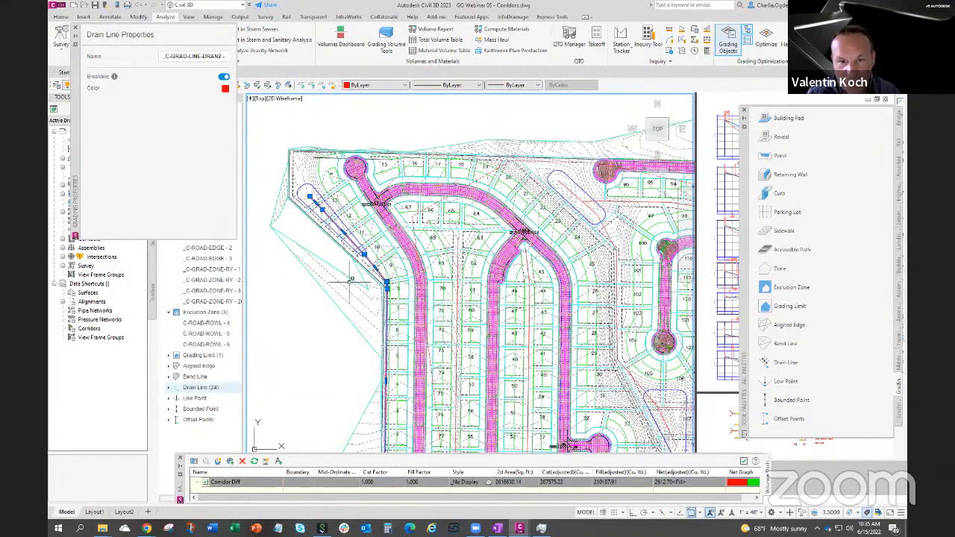
middle_drag(349, 282, 344, 241)
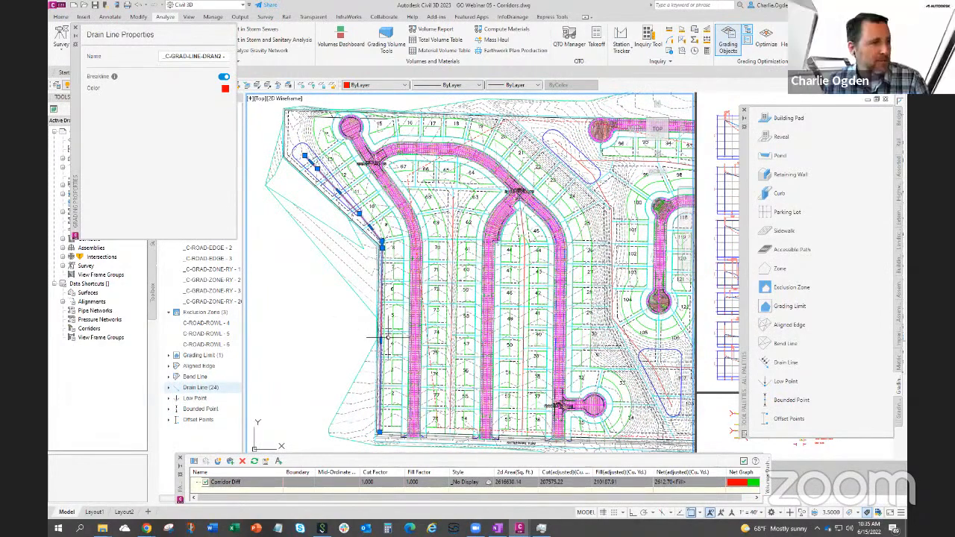
scroll(386, 337, up, 3)
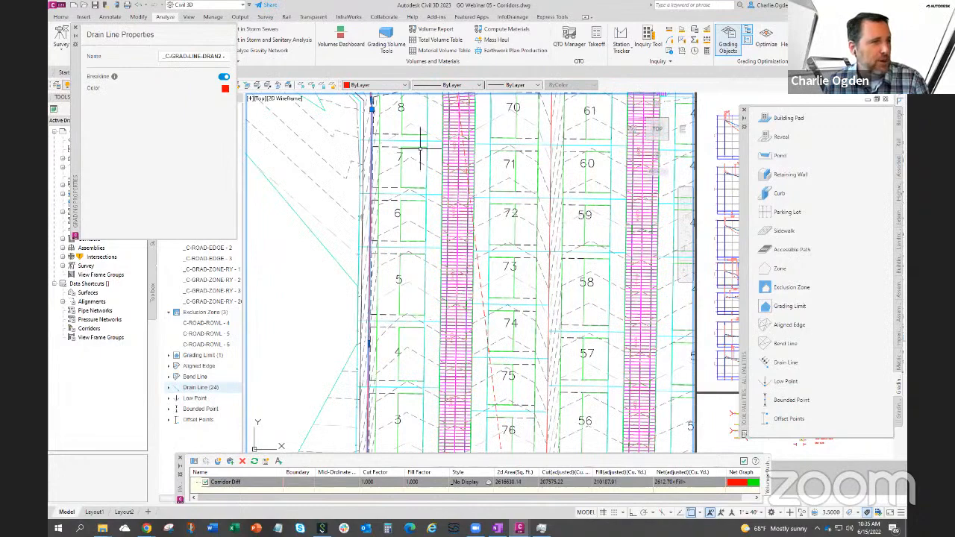
scroll(409, 261, down, 5)
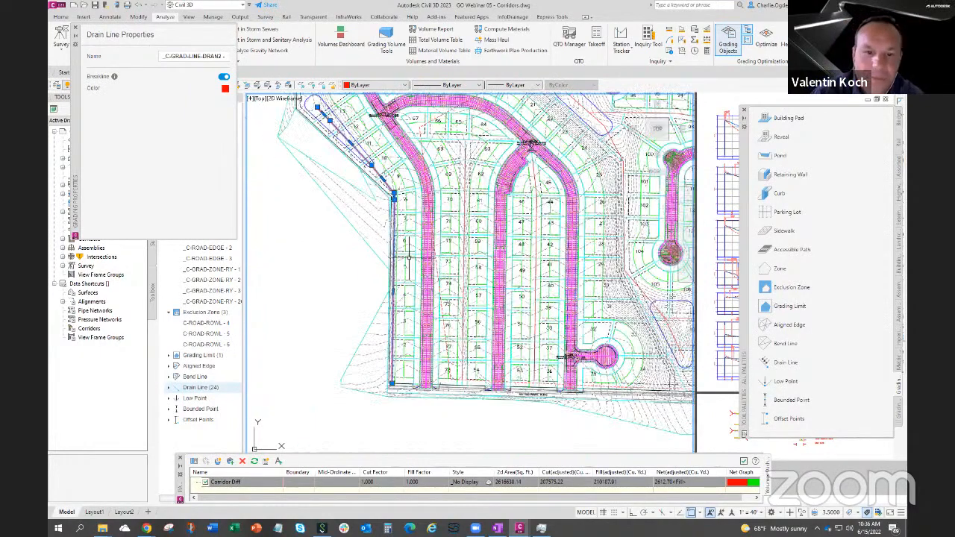
key(Escape)
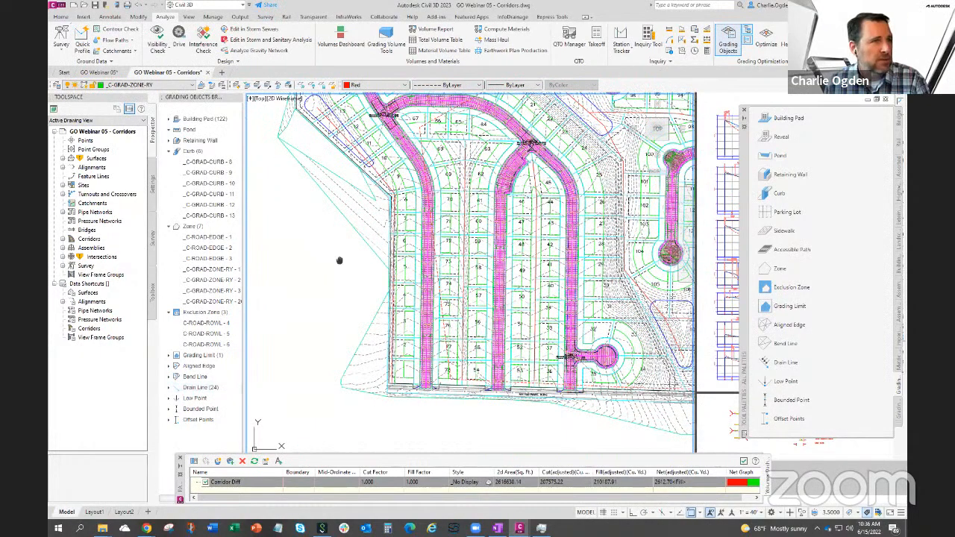
scroll(340, 260, down, 5)
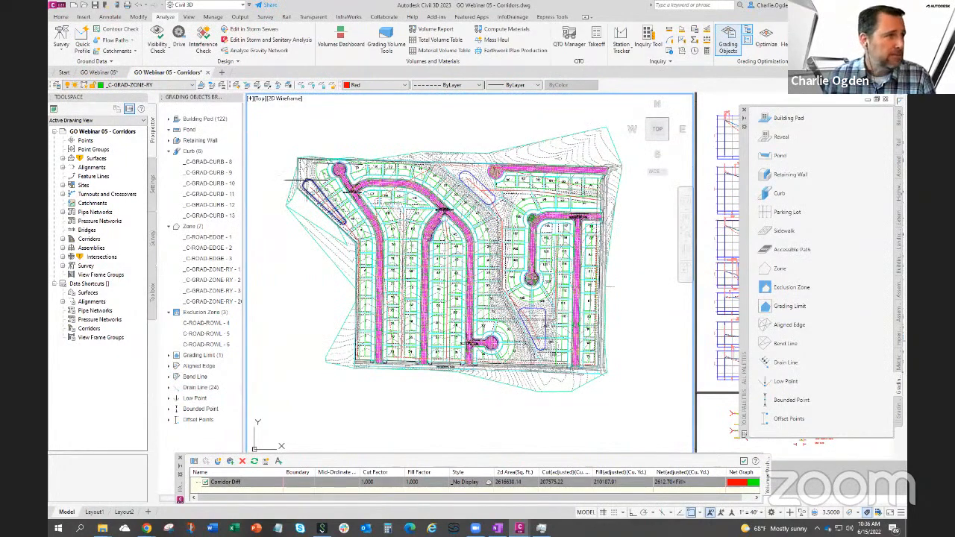
Assign all three pond outlines on the _C-GRAD-POND layer as ponds
scroll(305, 180, up, 3)
click(306, 182)
scroll(319, 213, down, 3)
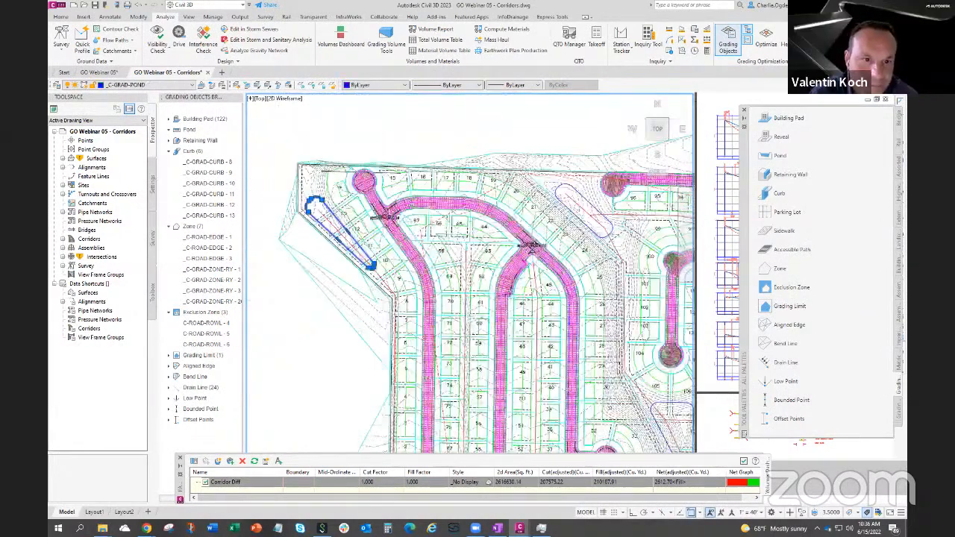
right_click(363, 131)
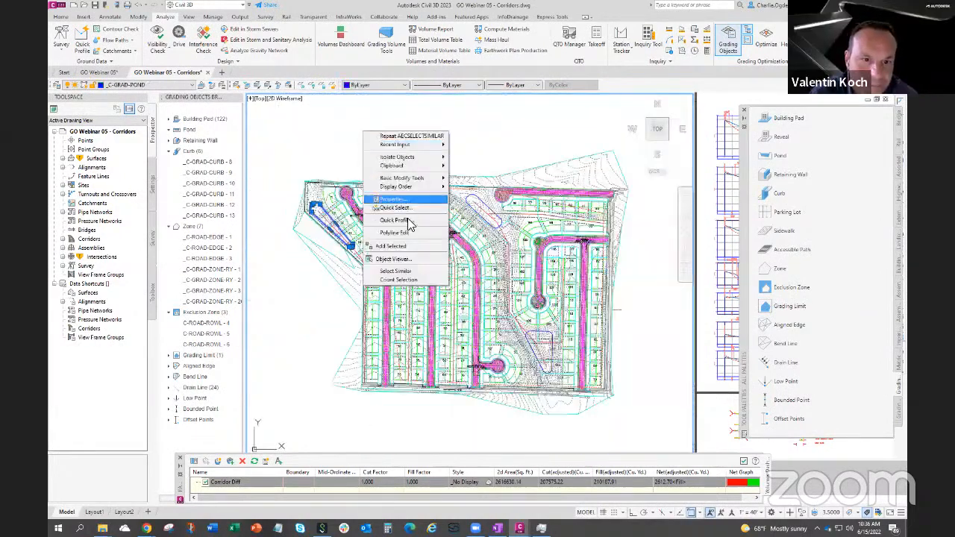
click(403, 272)
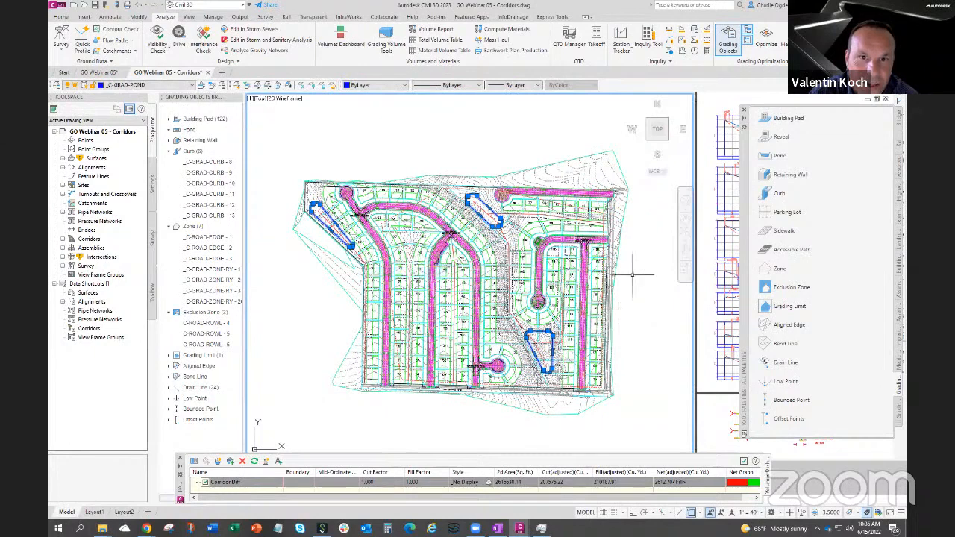
click(781, 155)
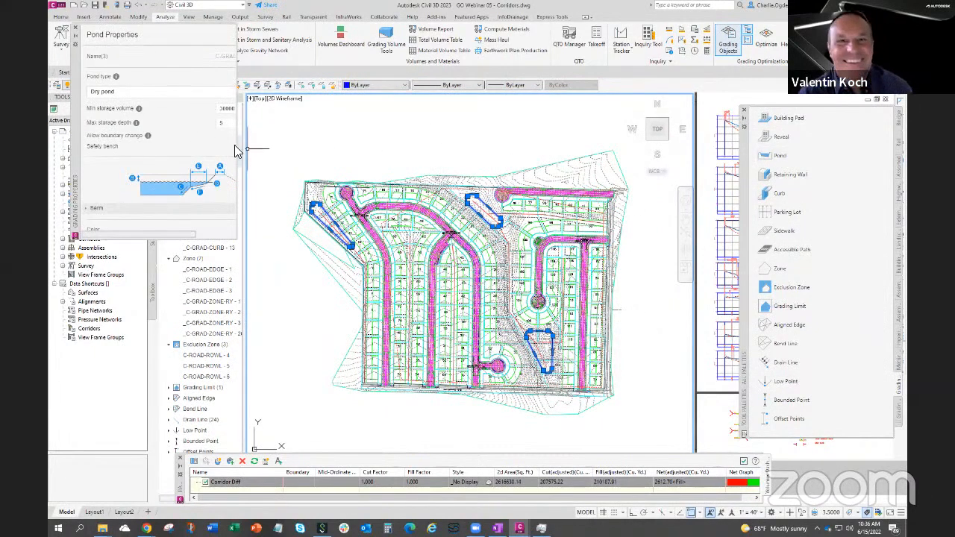
Set the minimum storage volume of the three ponds to 130000 cu.ft, disallow boundary changes, and close their properties
drag(240, 146, 349, 157)
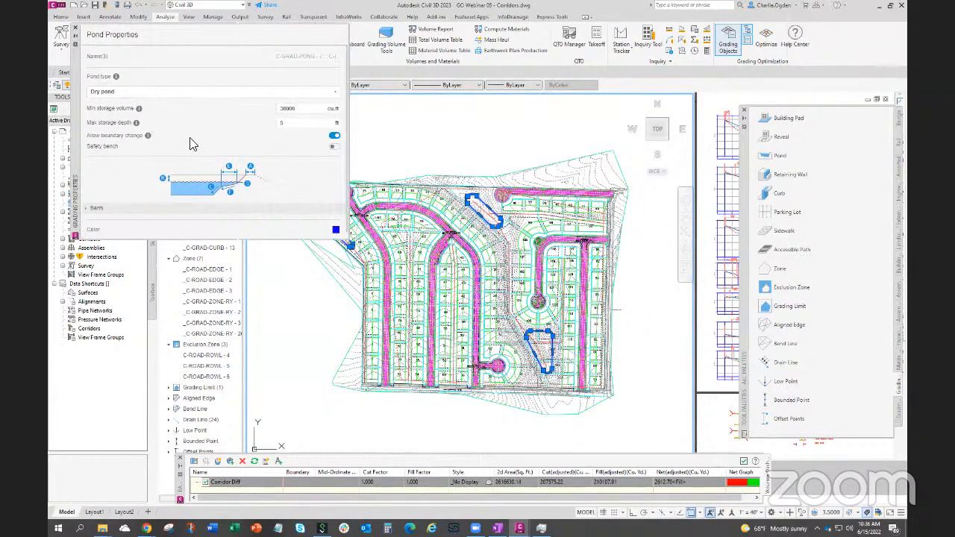
click(291, 109)
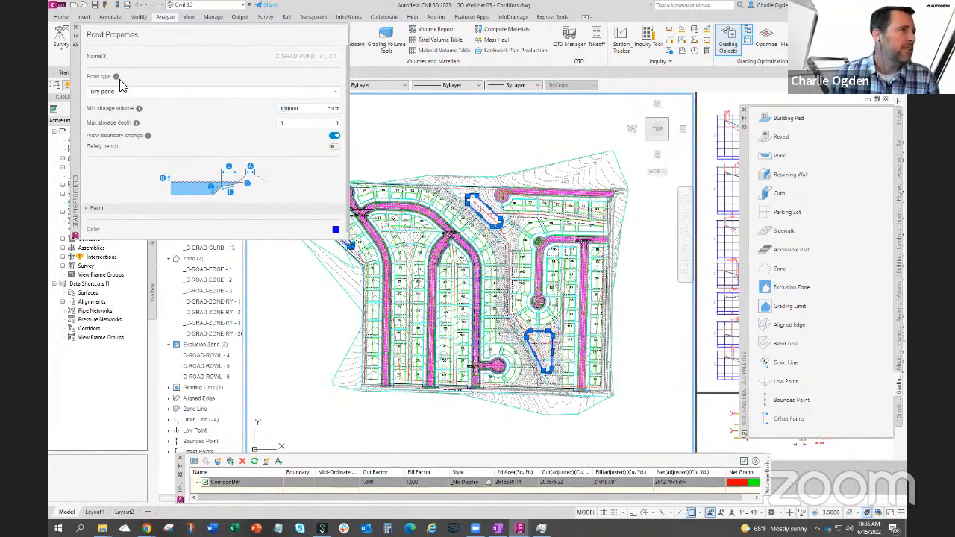
click(291, 109)
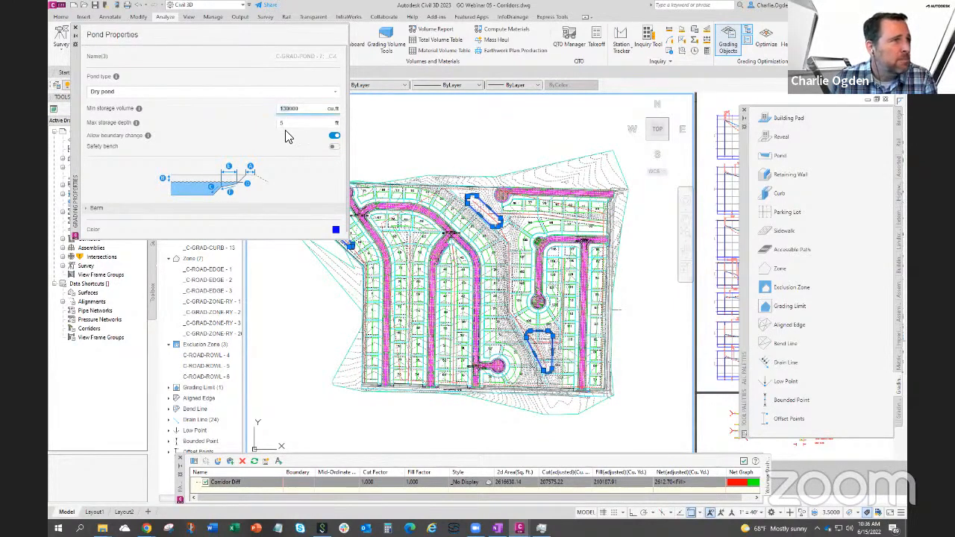
click(333, 139)
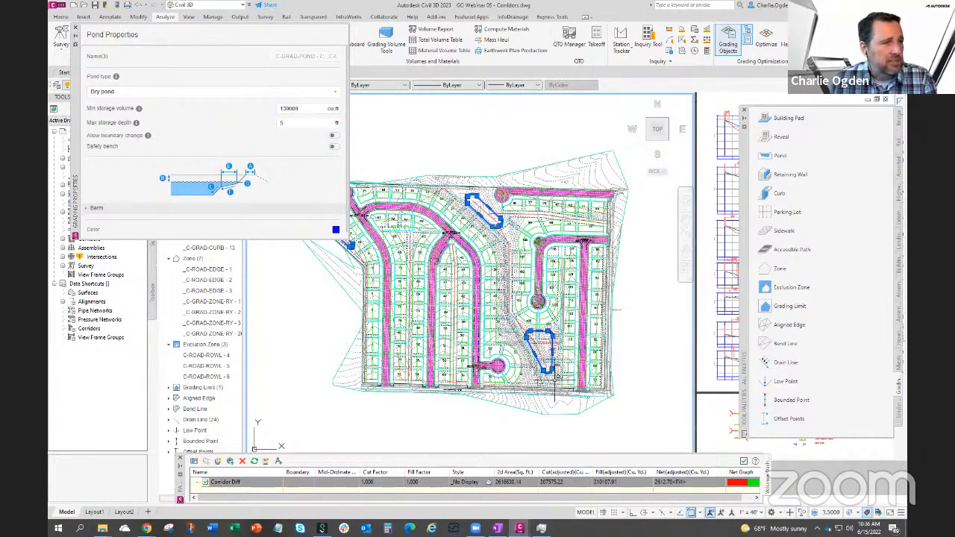
middle_drag(516, 356, 555, 406)
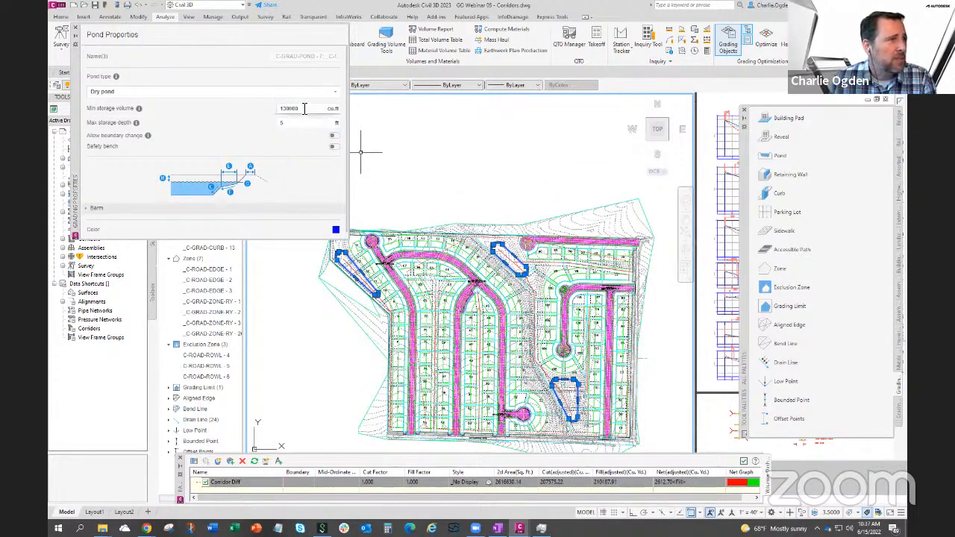
key(Escape)
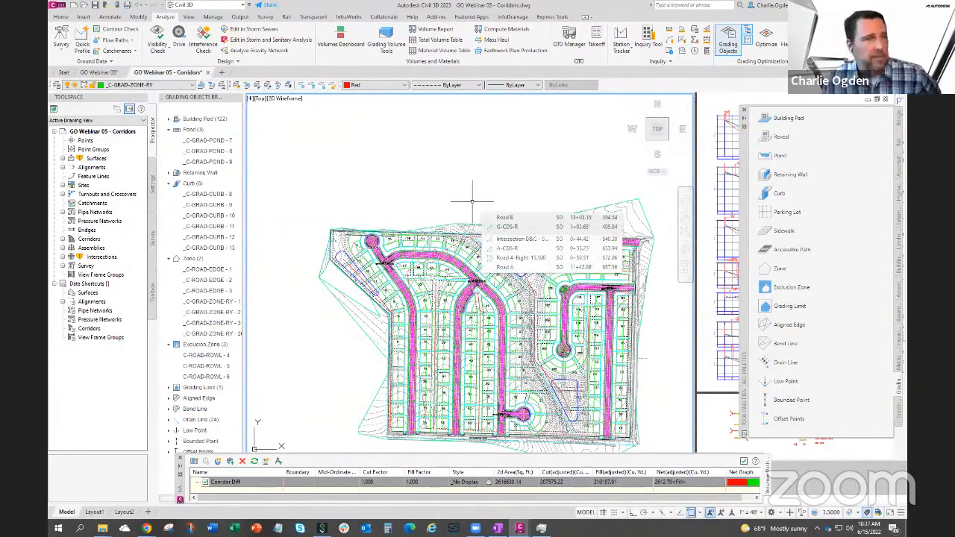
Launch Grading Optimization for the site, picking the surface displayed in the drawing as the EG surface
middle_drag(517, 204, 511, 164)
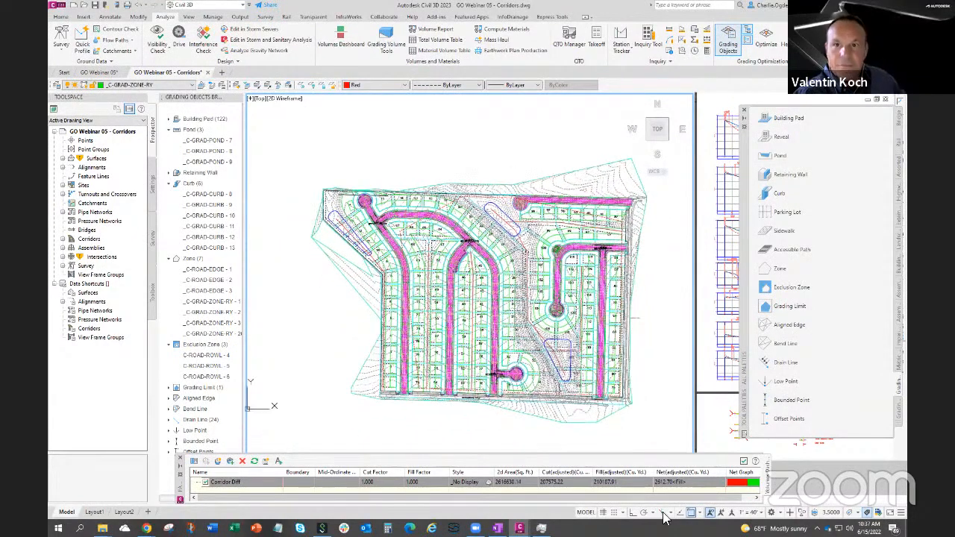
click(769, 47)
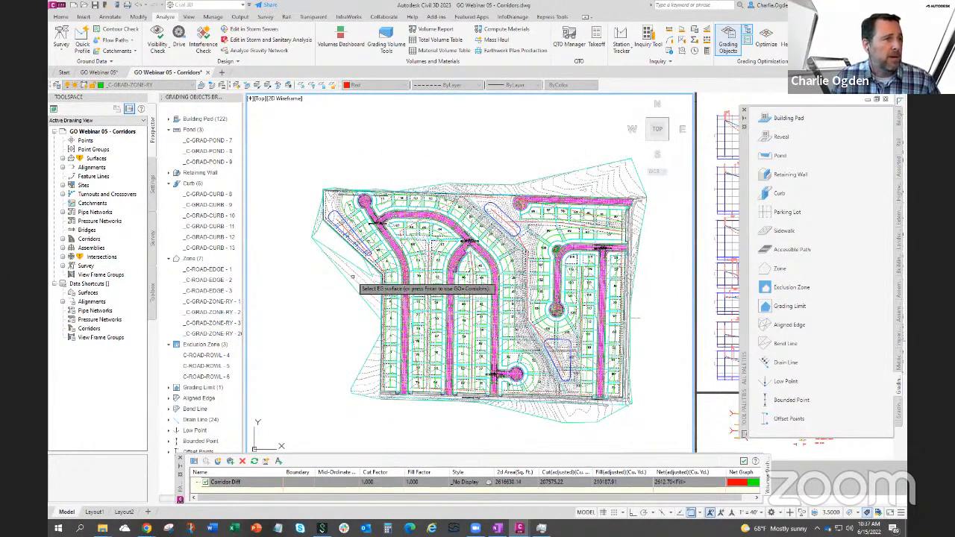
click(62, 158)
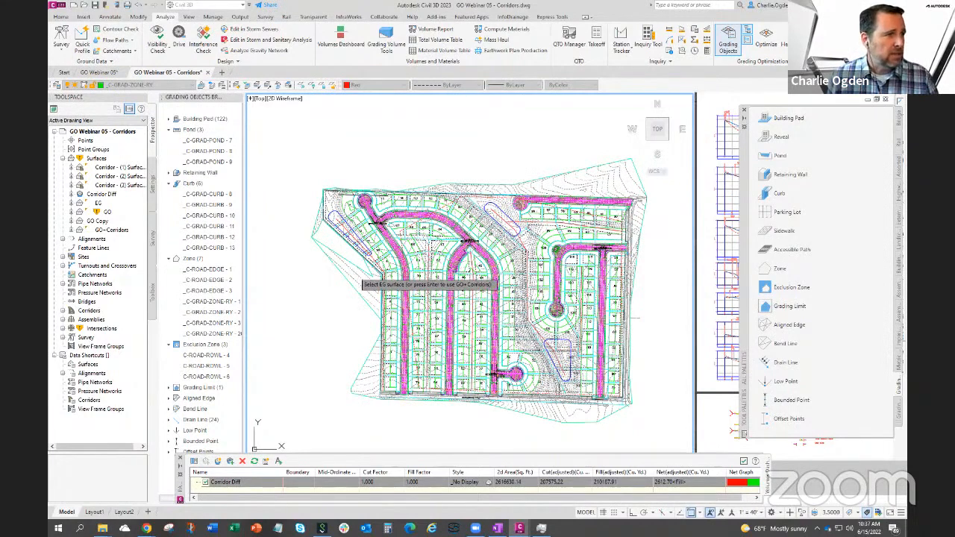
click(356, 276)
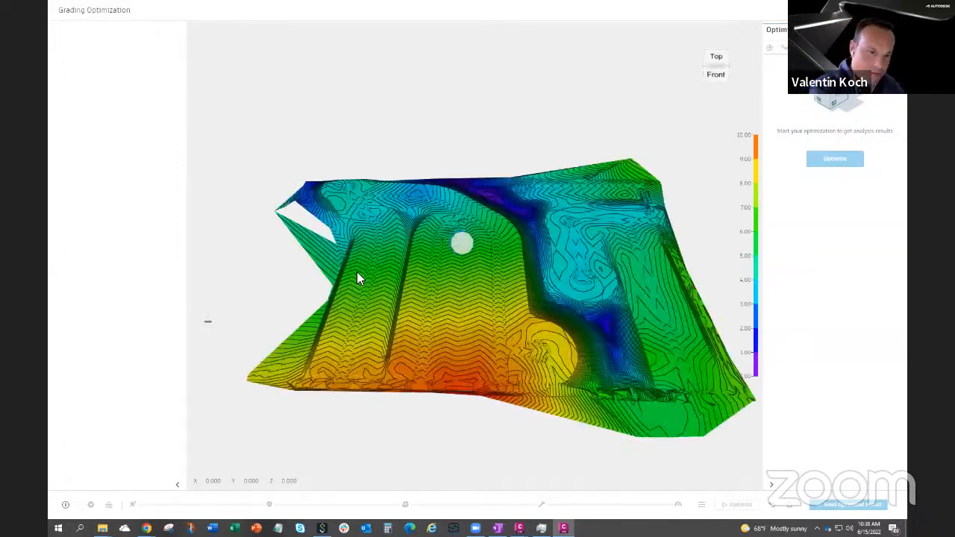
Set the cut-minus-fill target in the optimization options to 70543 cu.ft and close the options
click(701, 504)
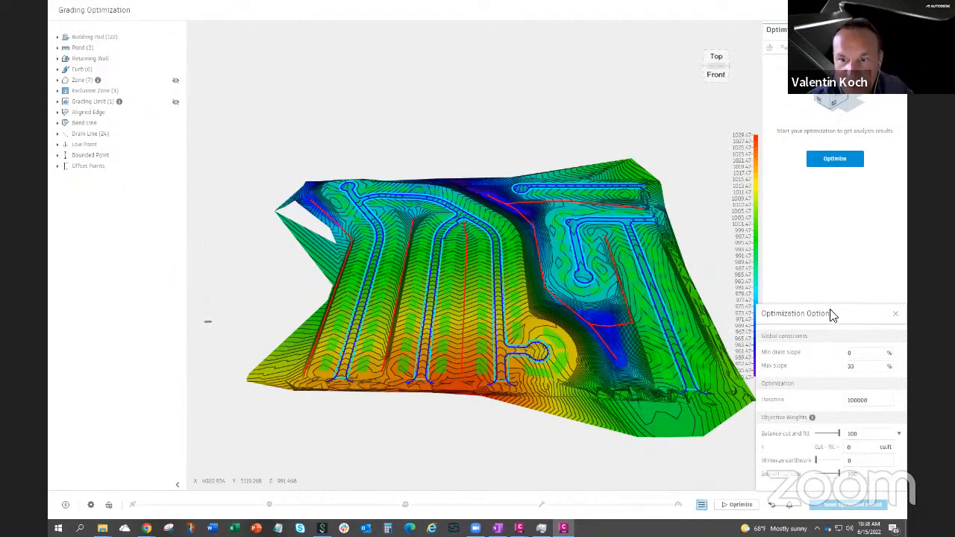
drag(832, 319, 505, 200)
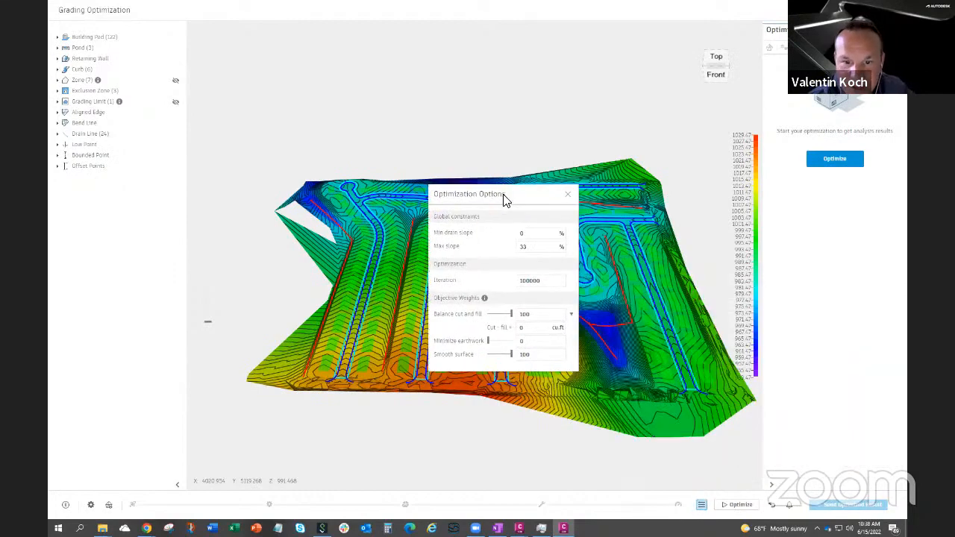
click(534, 327)
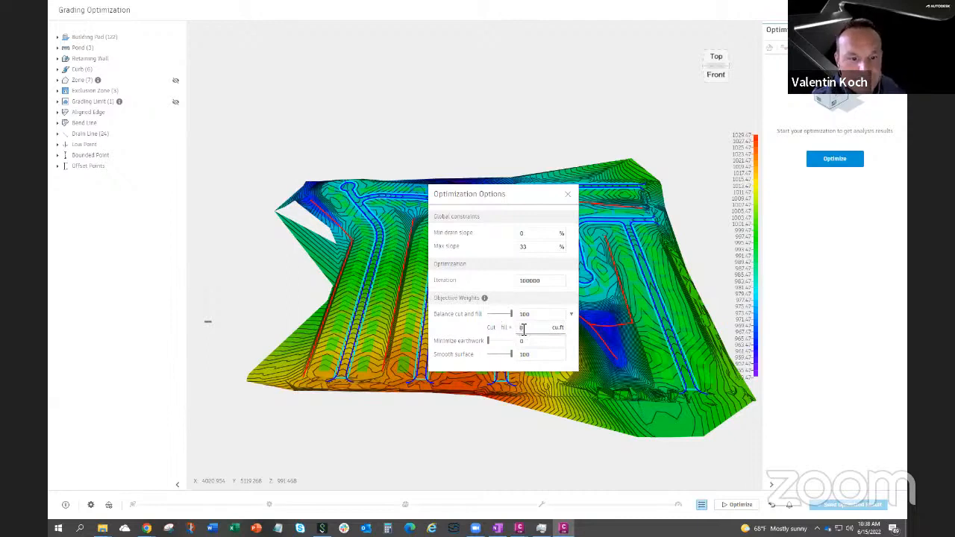
key(BackSpace)
text(7)
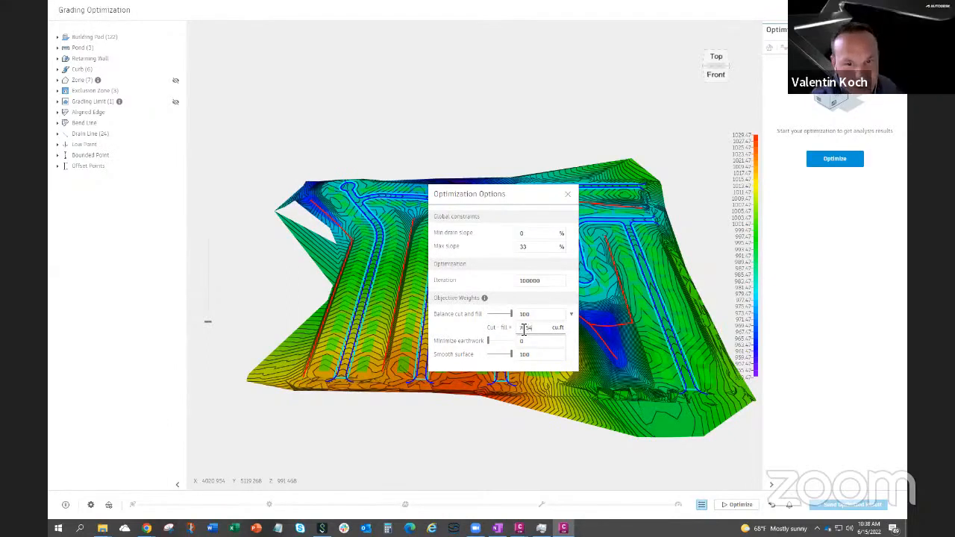
text(0543)
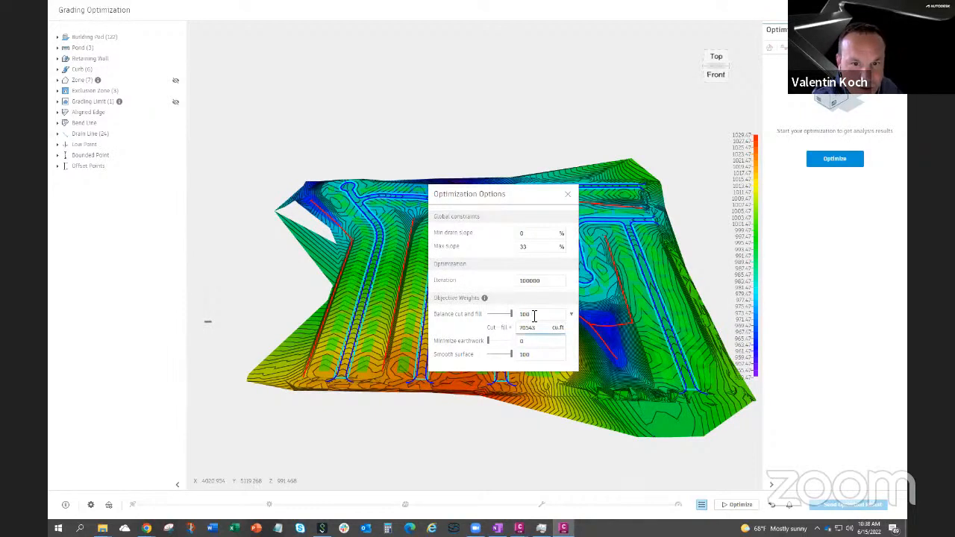
click(534, 315)
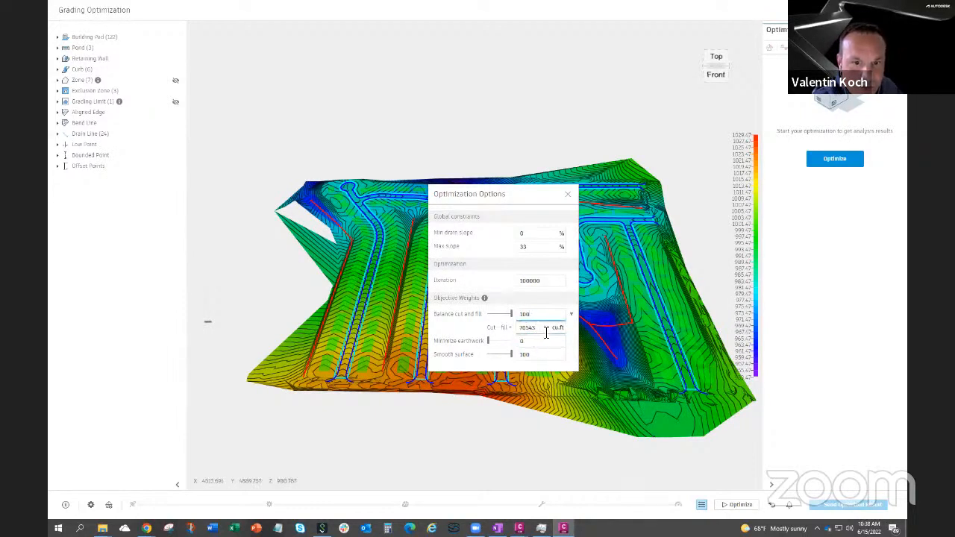
click(568, 198)
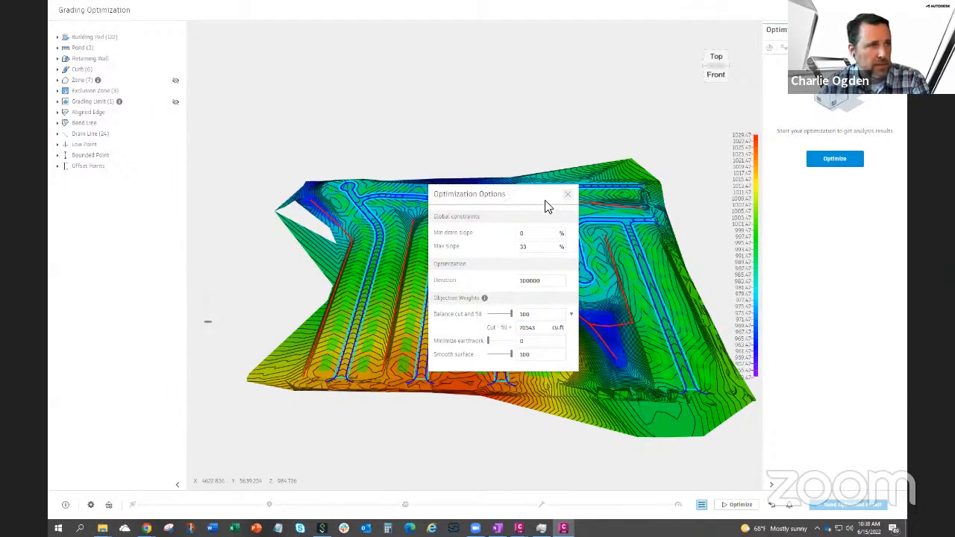
View the site model from other angles and check the cut-minus-fill target in the optimization options, placed clear of the model
drag(543, 199, 671, 239)
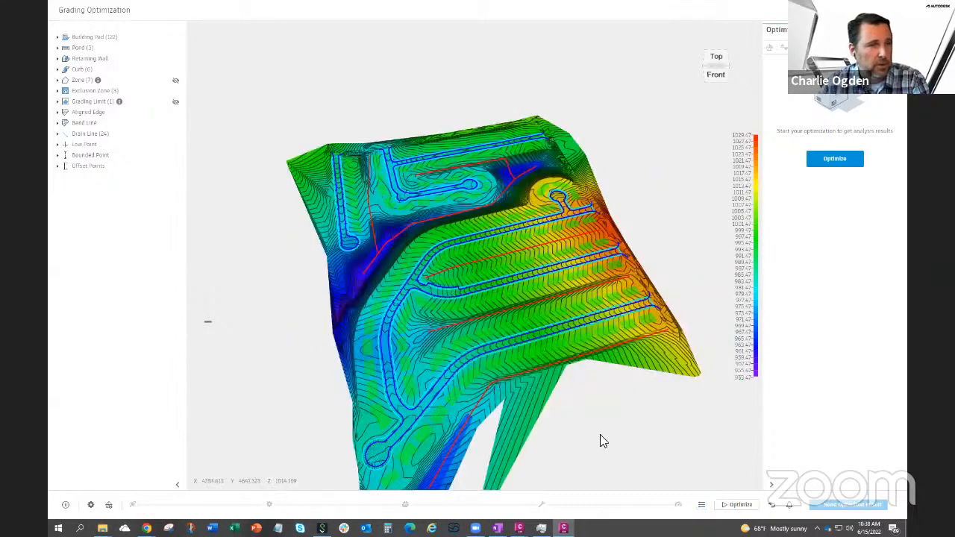
drag(541, 436, 526, 423)
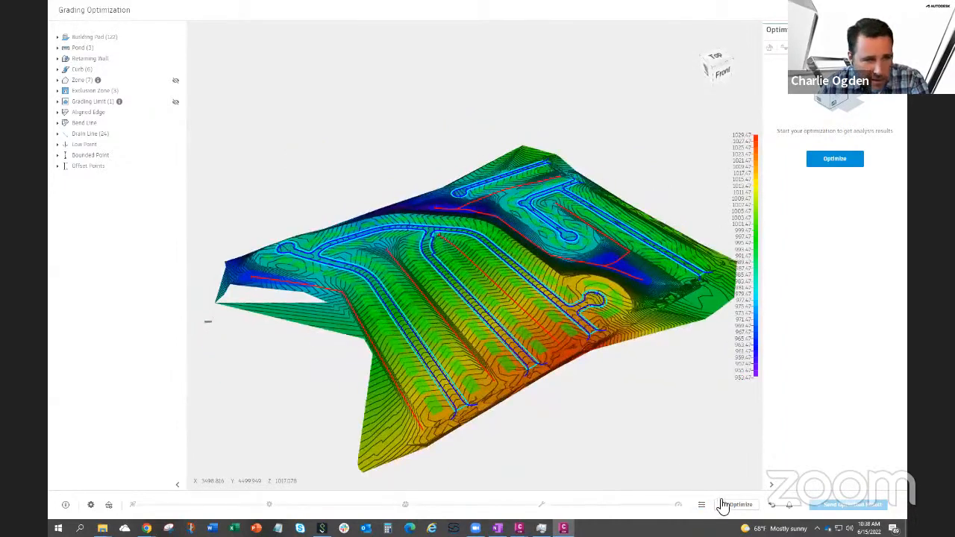
click(701, 505)
drag(505, 197, 827, 303)
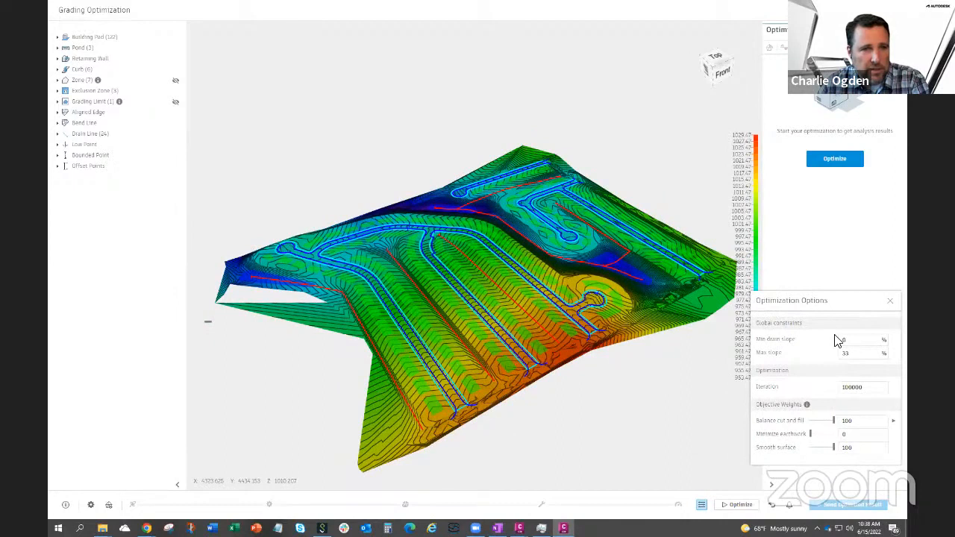
click(892, 421)
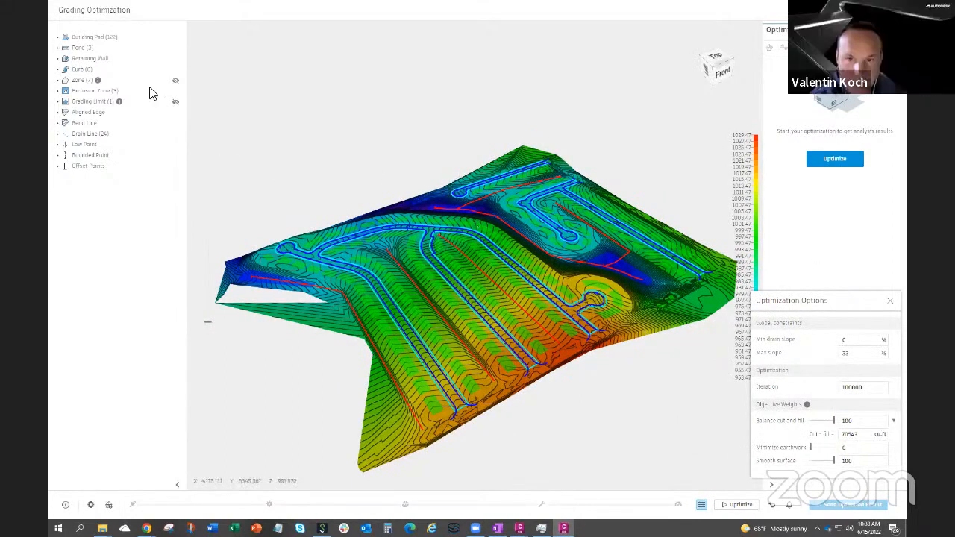
Deactivate all _C-GRAD-CURB curbs for the optimization
click(58, 70)
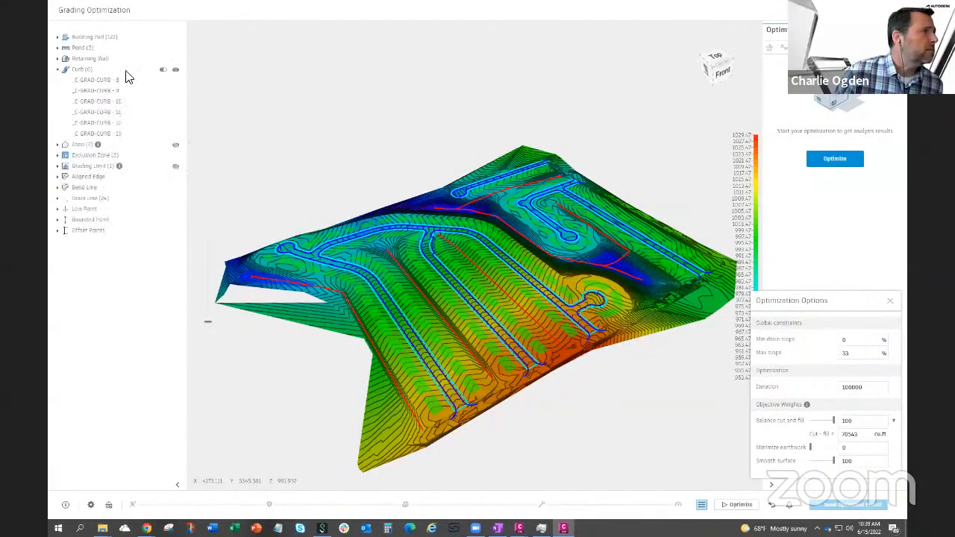
click(163, 70)
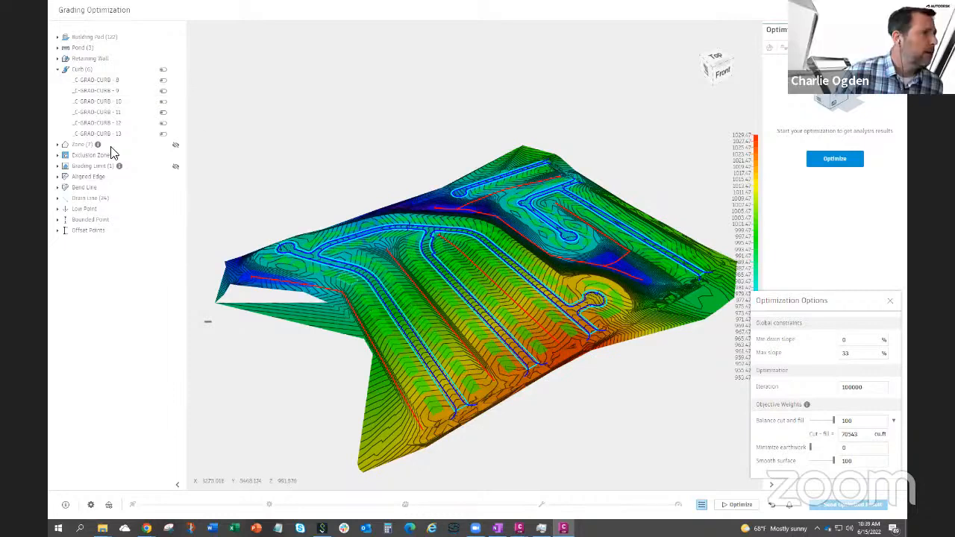
Check the properties of zone _C-GRAD-ZONE-RY - 26 and the C-ROAD-ROWL exclusion zones, and start the optimization
click(58, 145)
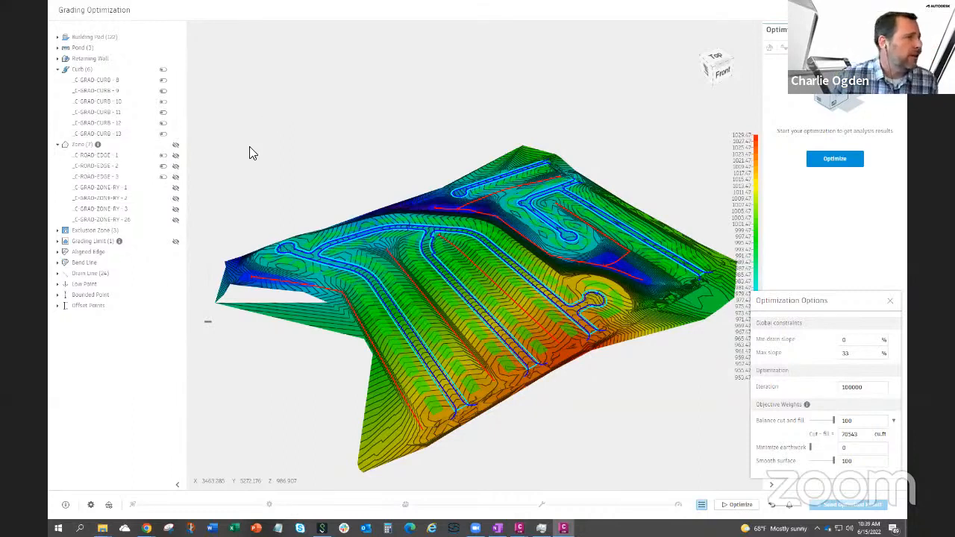
click(114, 222)
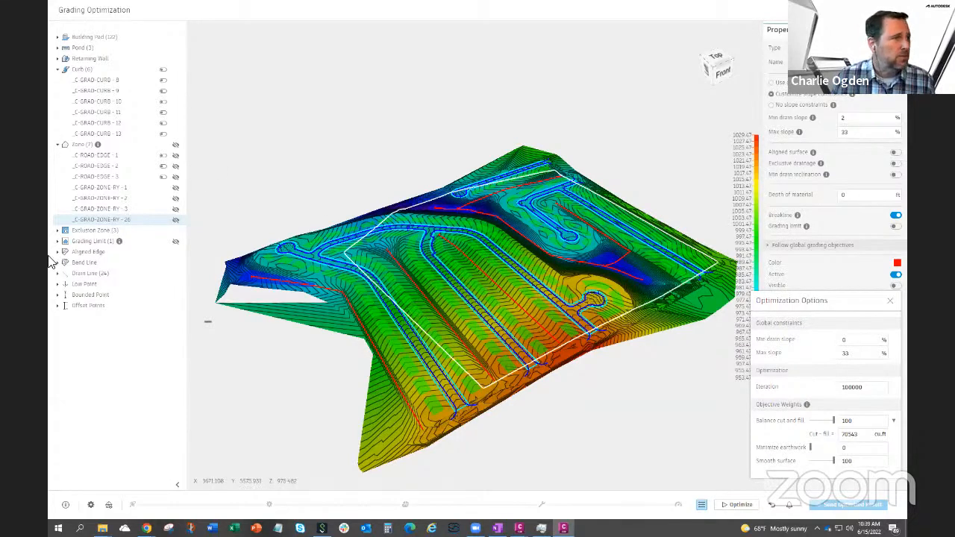
click(143, 220)
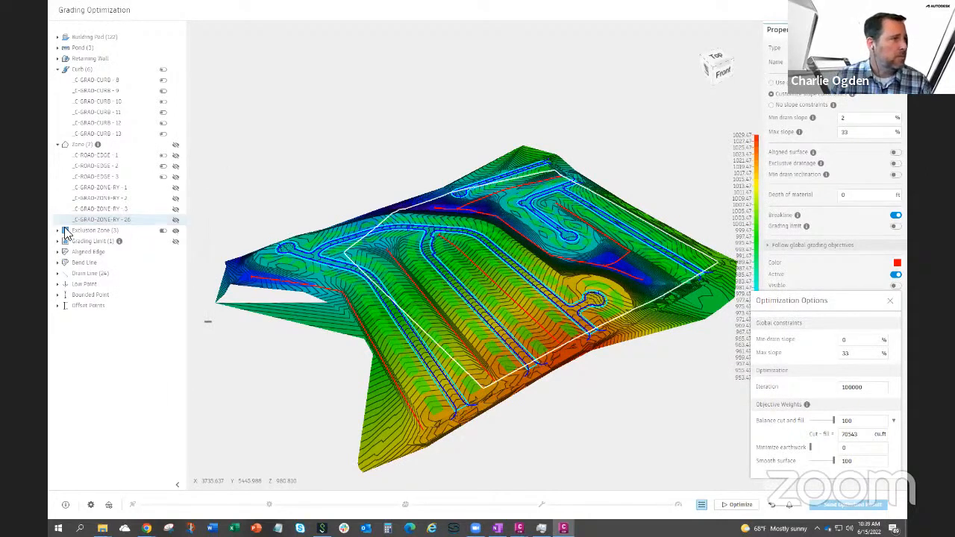
click(57, 230)
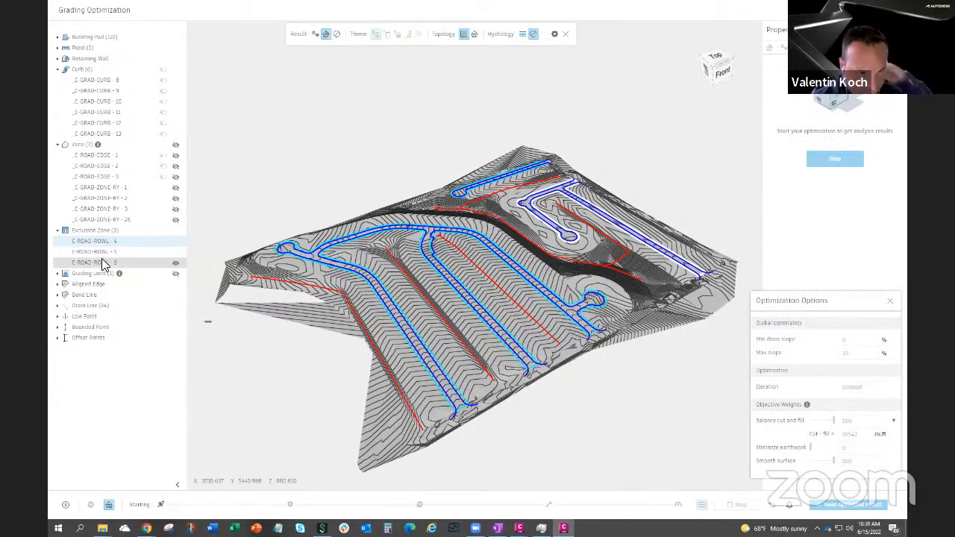
shift+click(98, 263)
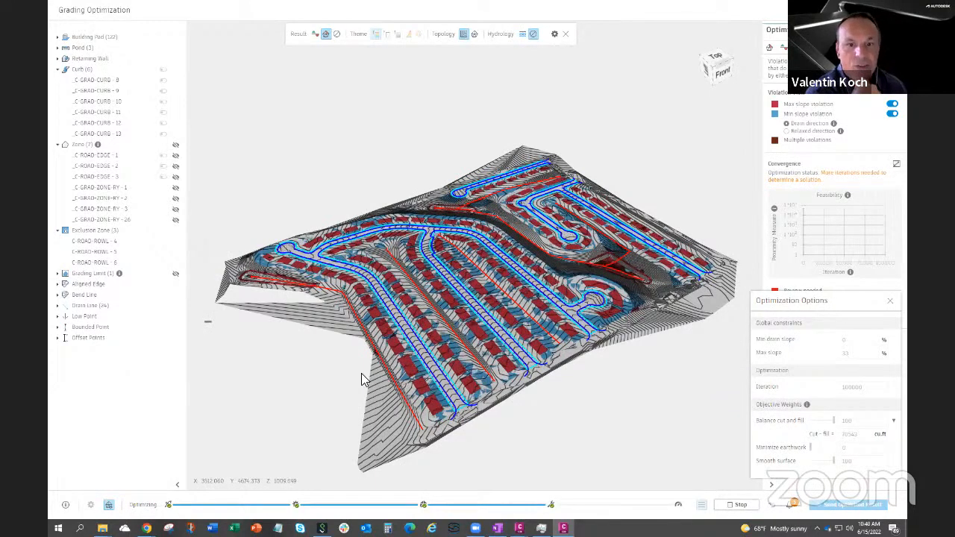
Examine the slope violations on the building pads and lots along the western roads while the optimization runs
scroll(361, 379, up, 4)
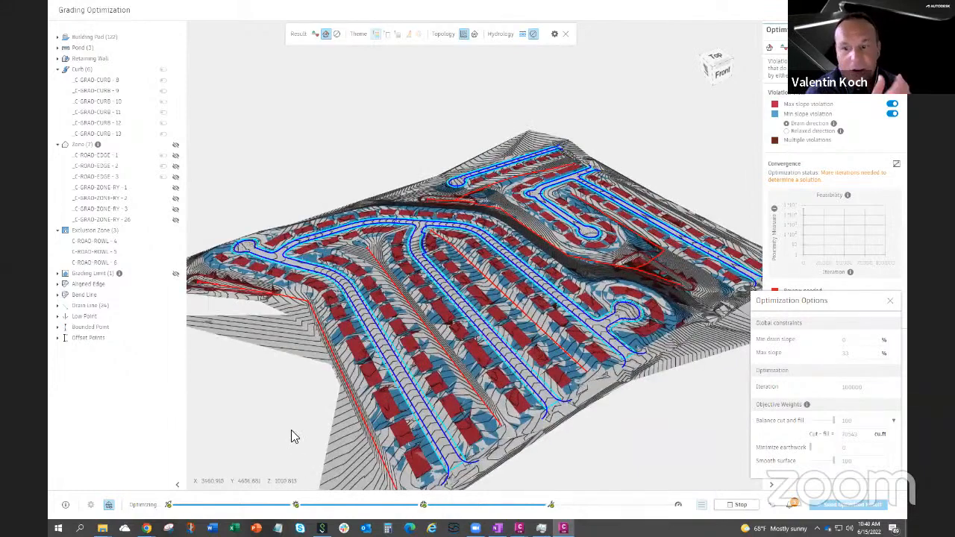
scroll(277, 424, down, 3)
drag(263, 409, 454, 341)
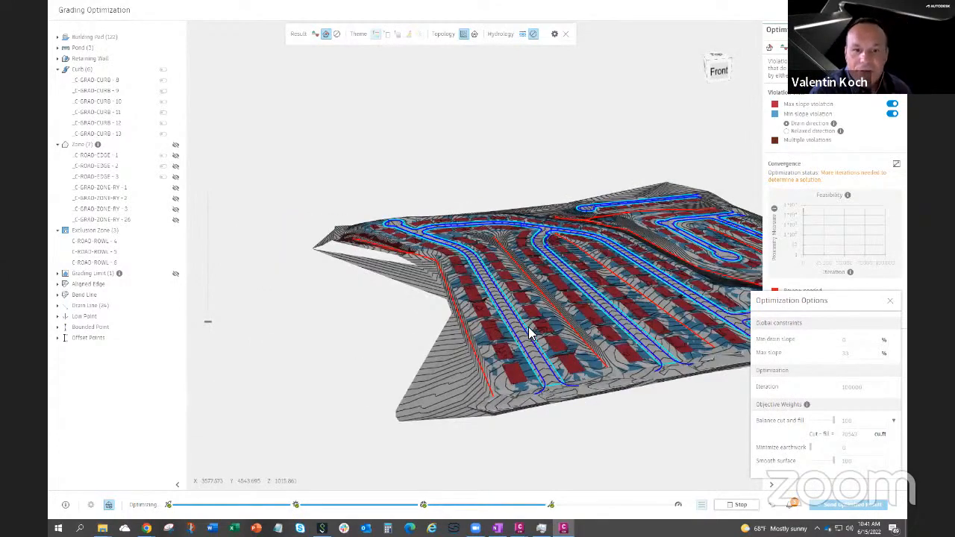
scroll(525, 337, up, 2)
scroll(522, 339, up, 3)
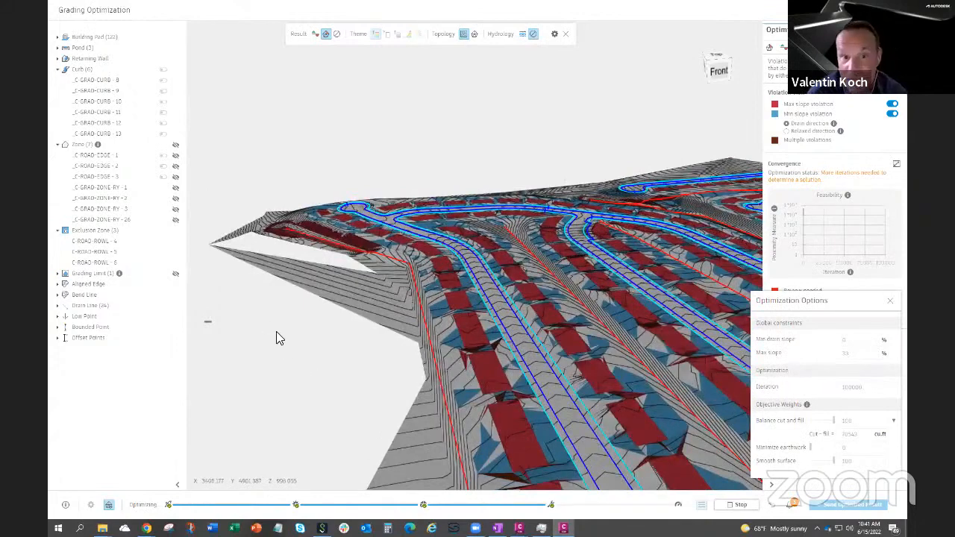
Examine the slopes on the western road surface and the adjoining pads from close up and farther back
scroll(273, 335, up, 2)
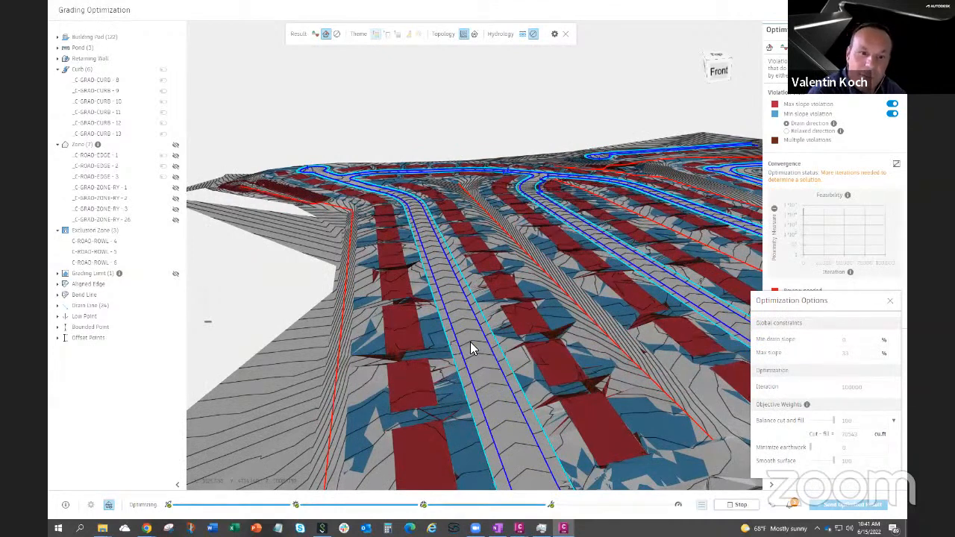
mouse_move(470, 347)
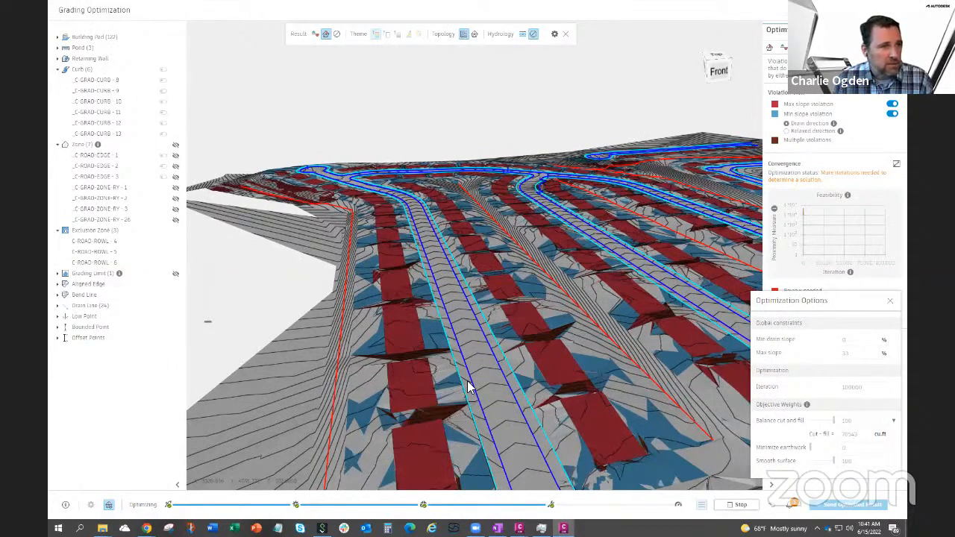
mouse_move(475, 415)
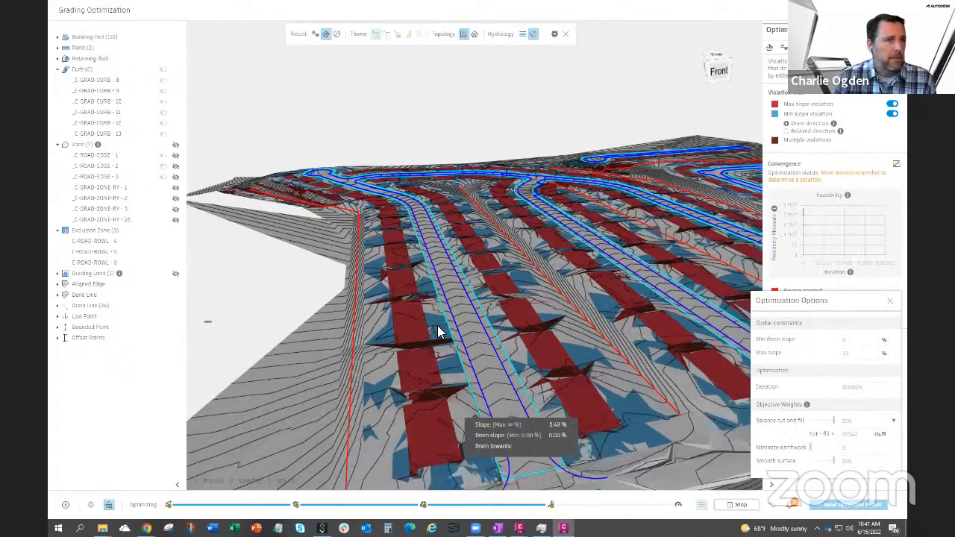
scroll(438, 326, down, 4)
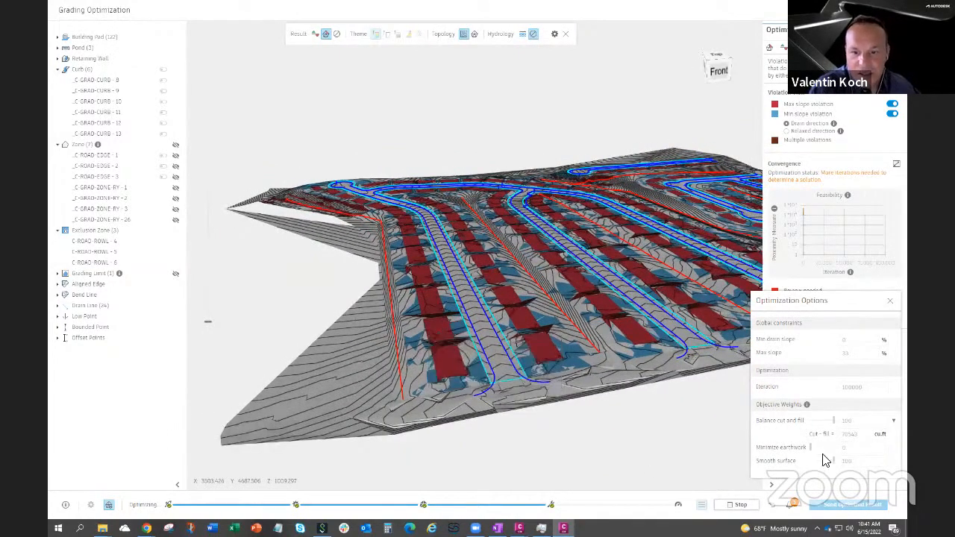
Review the notifications about the adjusted pond volumes and clear the Optimization Options from the view
drag(868, 298, 848, 184)
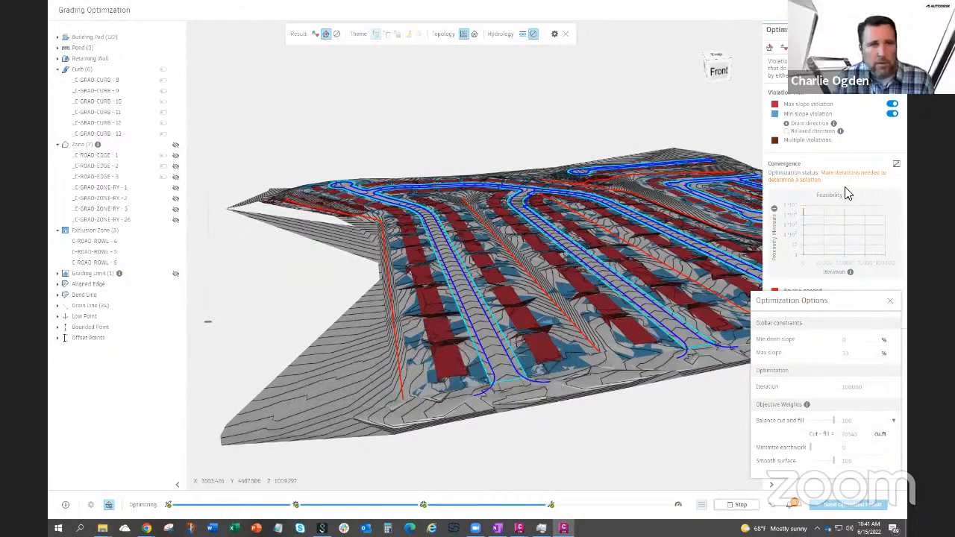
click(792, 504)
drag(809, 188, 821, 93)
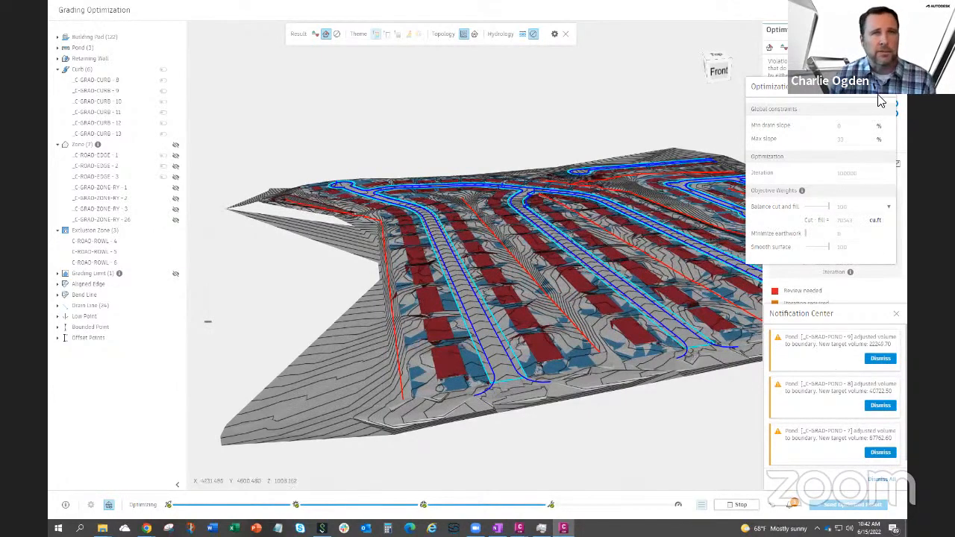
click(453, 150)
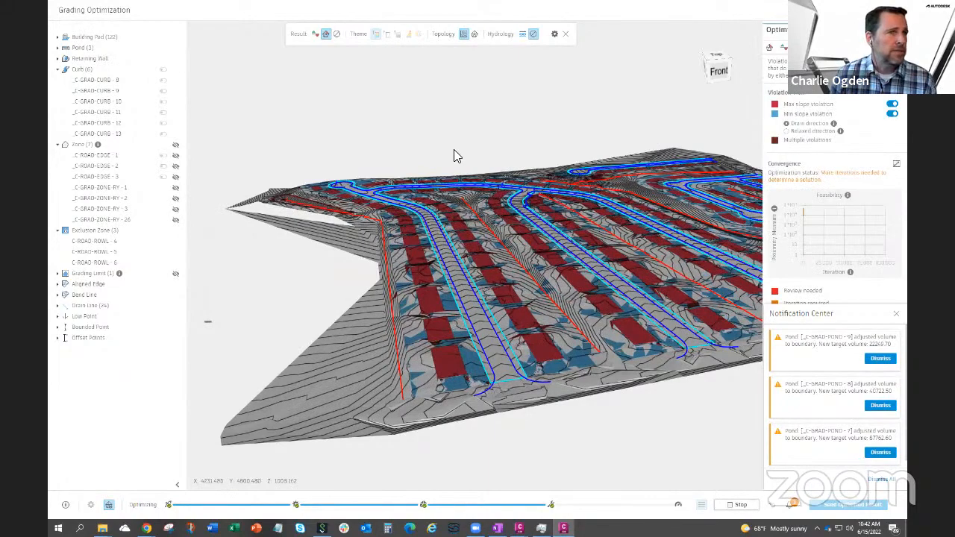
Check the cut and fill volumes, put away the notifications, and view the site from its front and back sides
drag(453, 150, 545, 167)
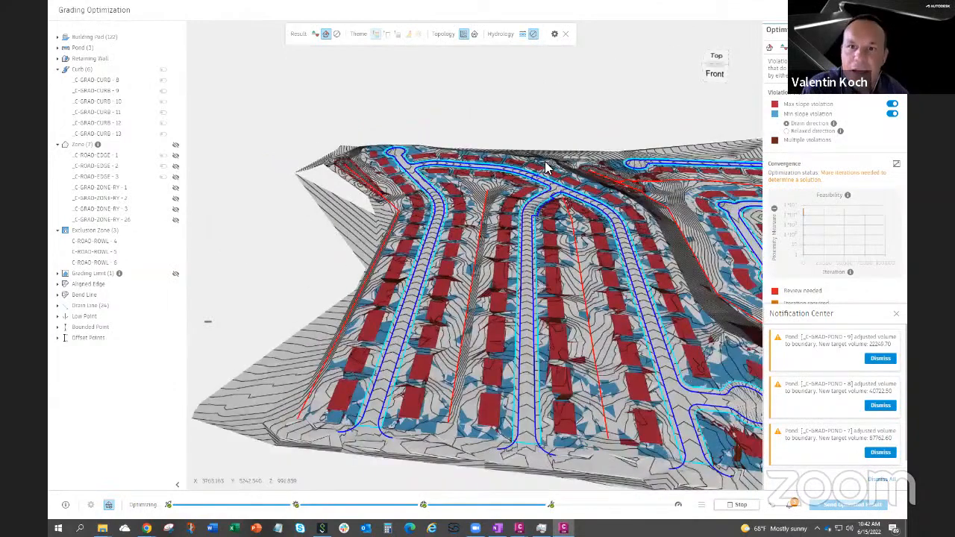
click(783, 49)
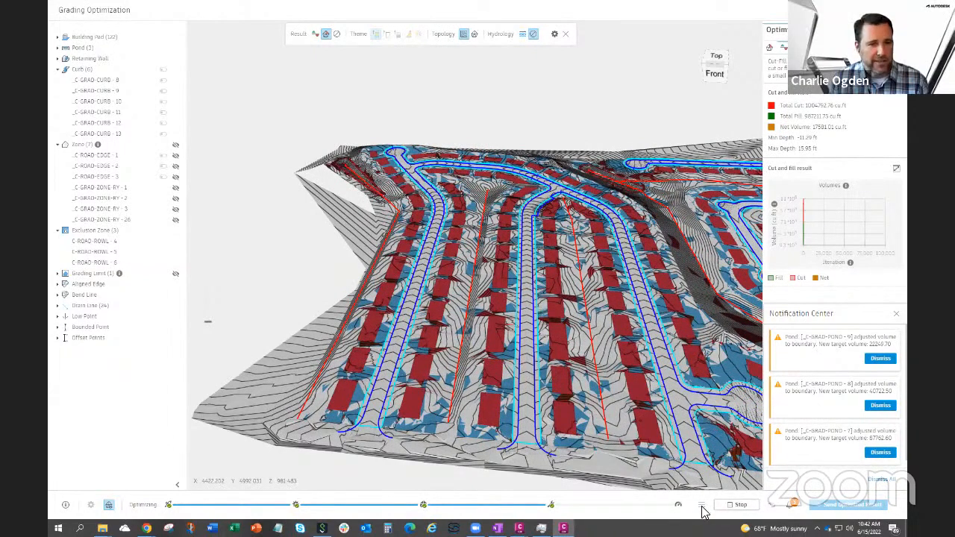
click(895, 315)
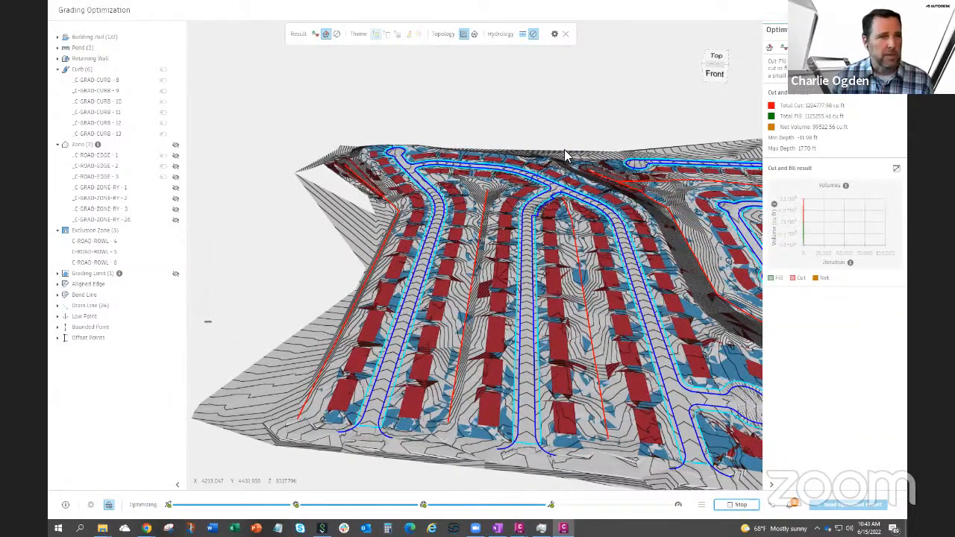
middle_drag(365, 298, 407, 297)
scroll(361, 362, down, 2)
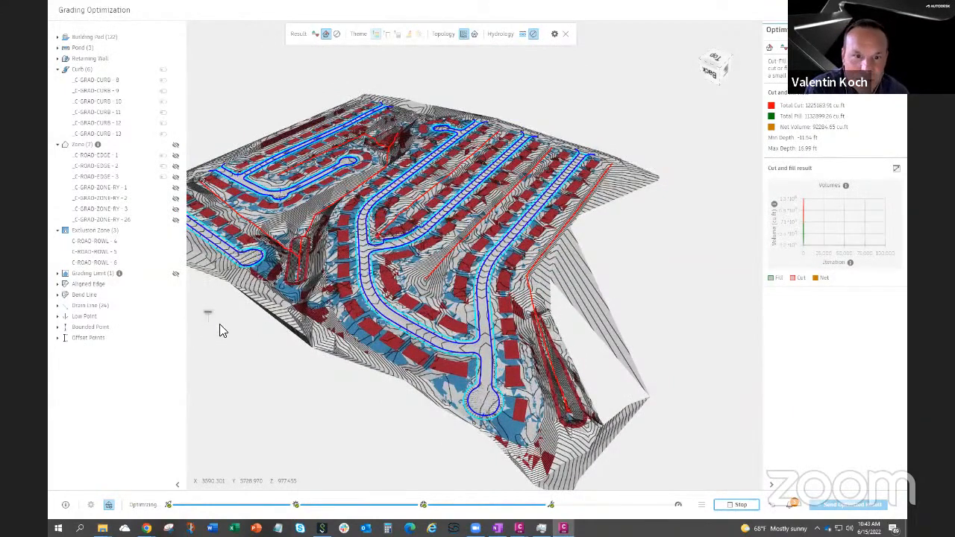
drag(348, 369, 411, 383)
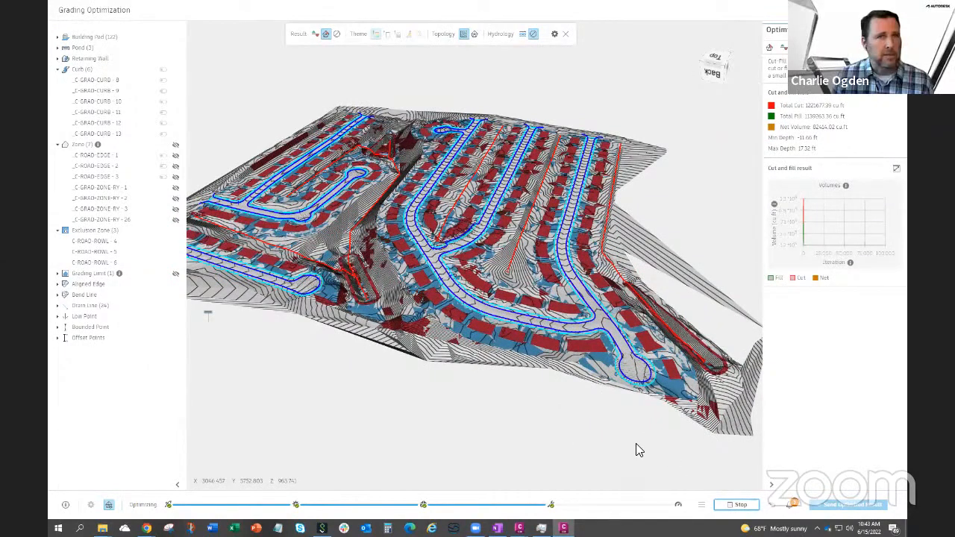
Stop the optimization, send the optimized result to the drawing, and switch to Civil 3D
click(735, 505)
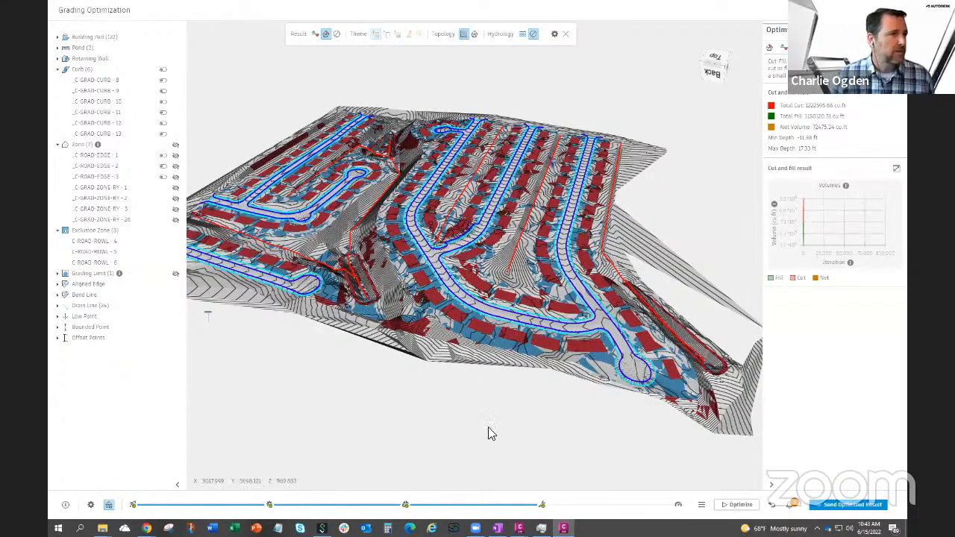
click(823, 507)
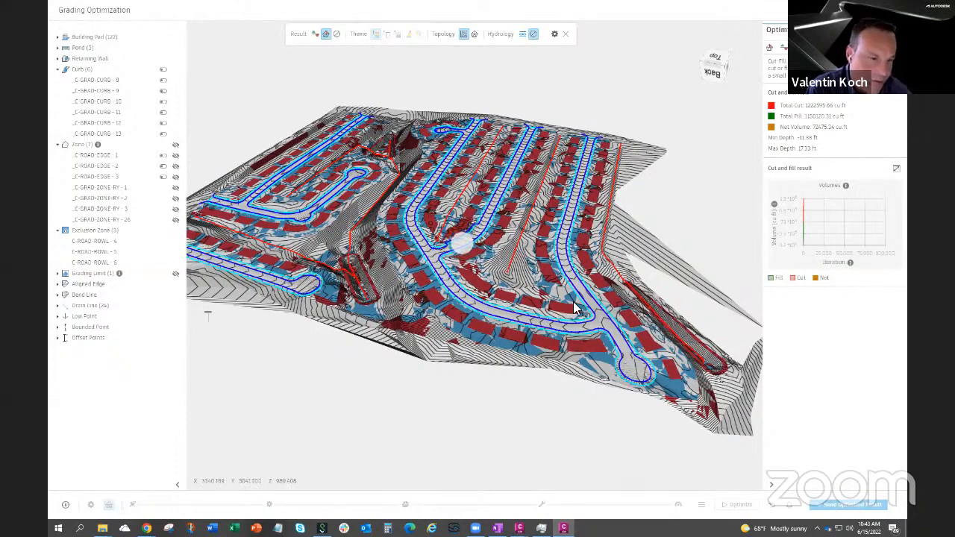
key(alt+Tab)
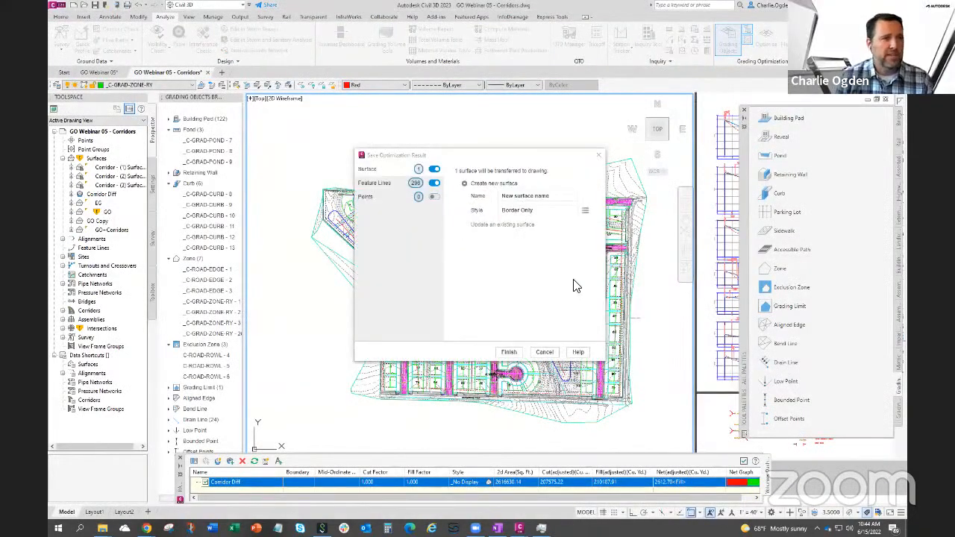
Exclude the feature lines from the saved optimization result and name its new surface GO-Final
click(434, 182)
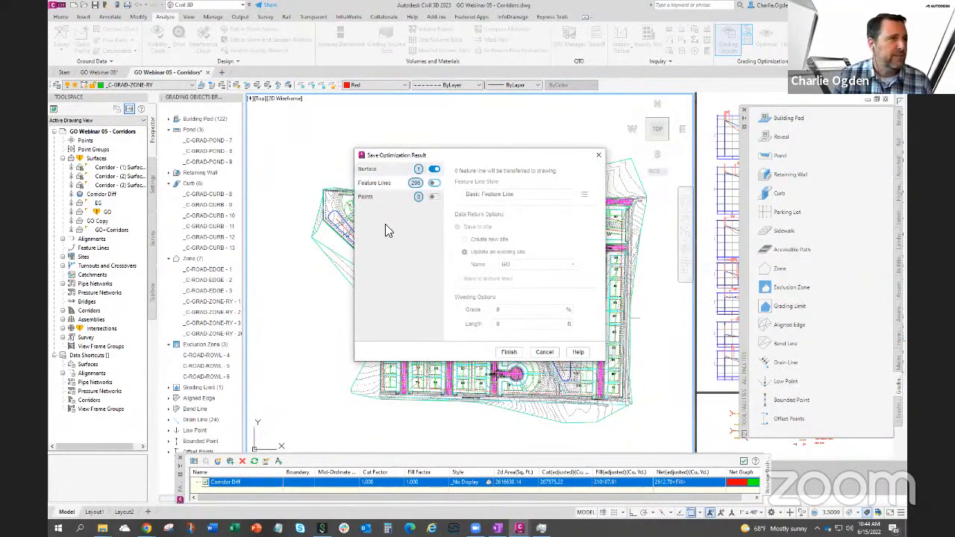
drag(387, 165, 470, 194)
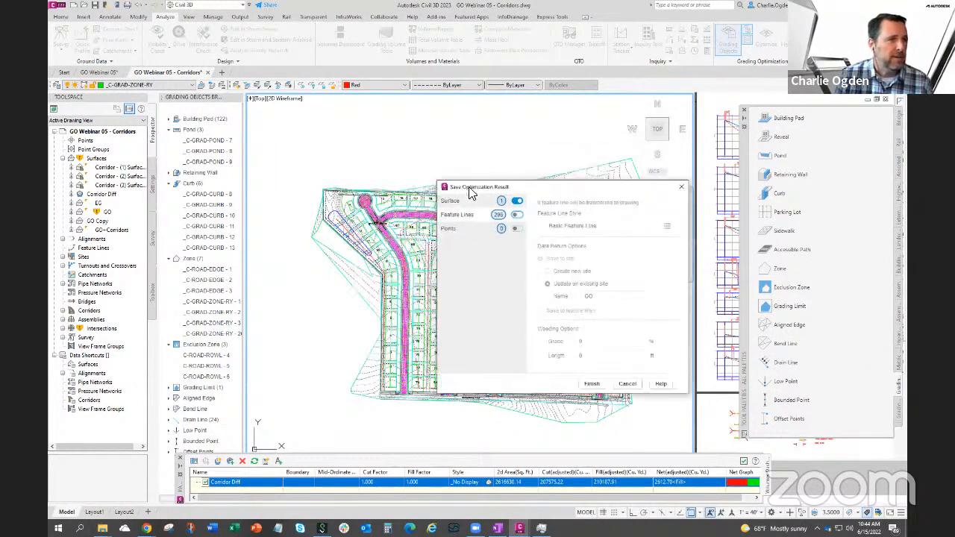
click(481, 202)
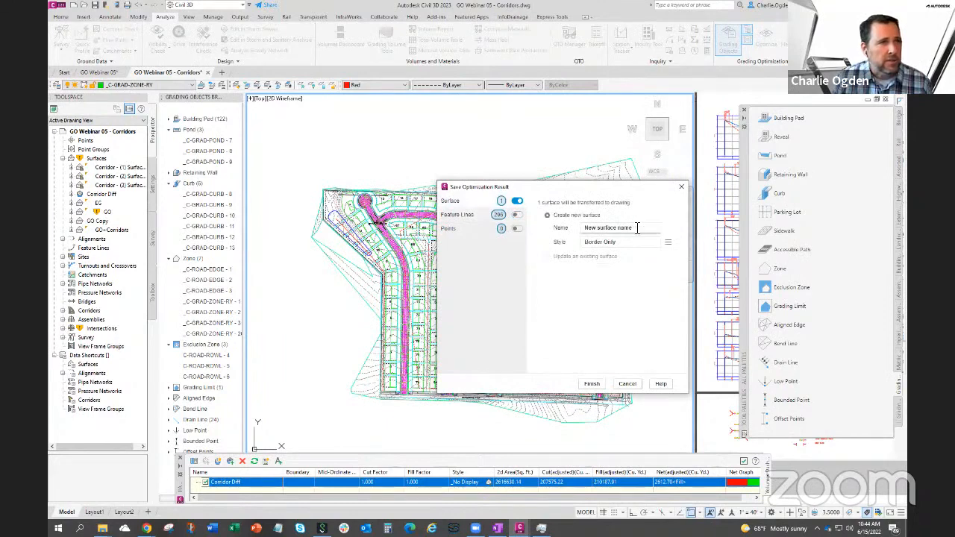
drag(634, 229, 569, 230)
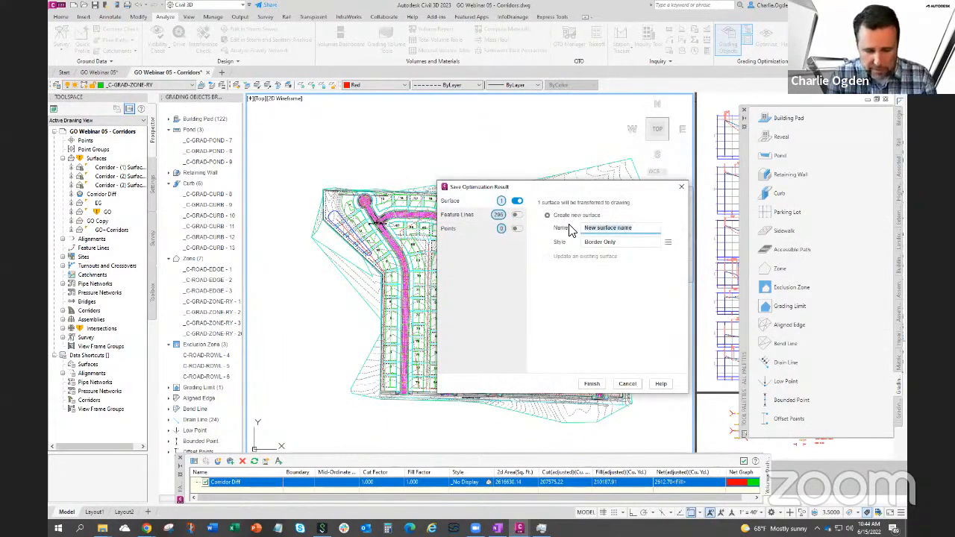
text(GO-T)
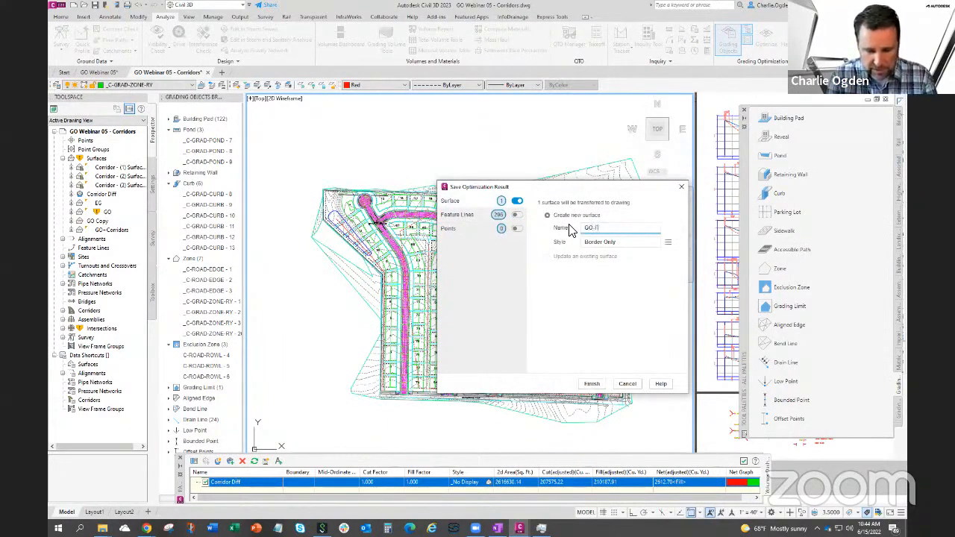
text(inal)
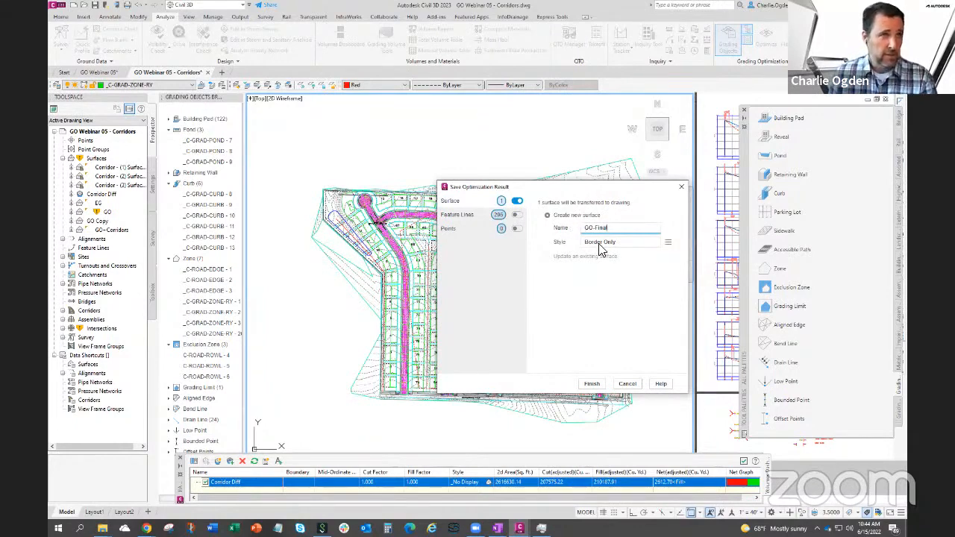
Give the new surface the Contours 2' and 10' (Design) style and import it into the drawing
click(600, 243)
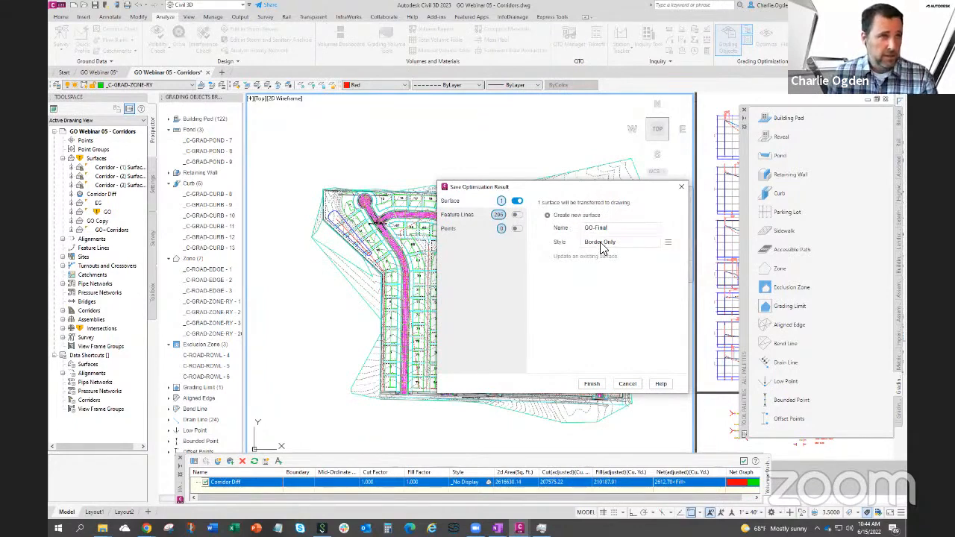
click(667, 242)
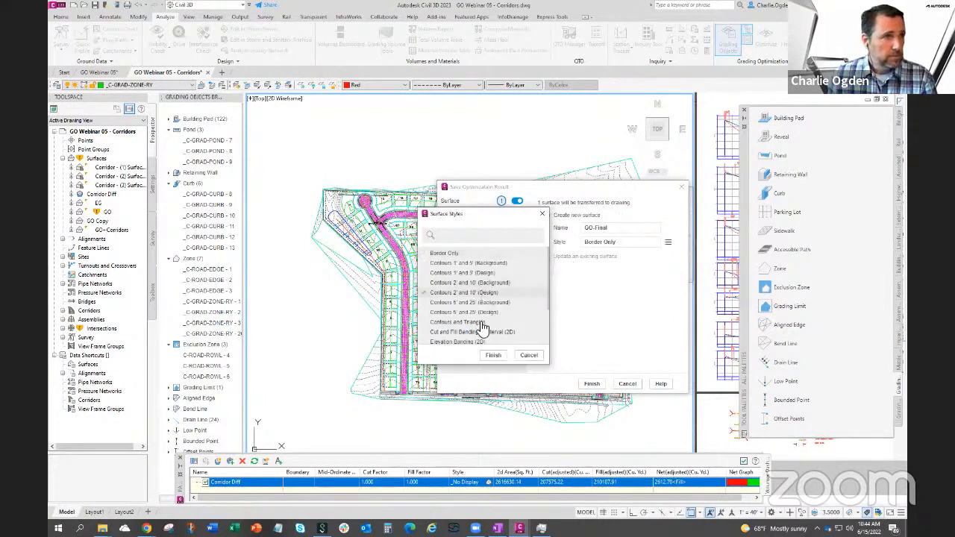
click(493, 355)
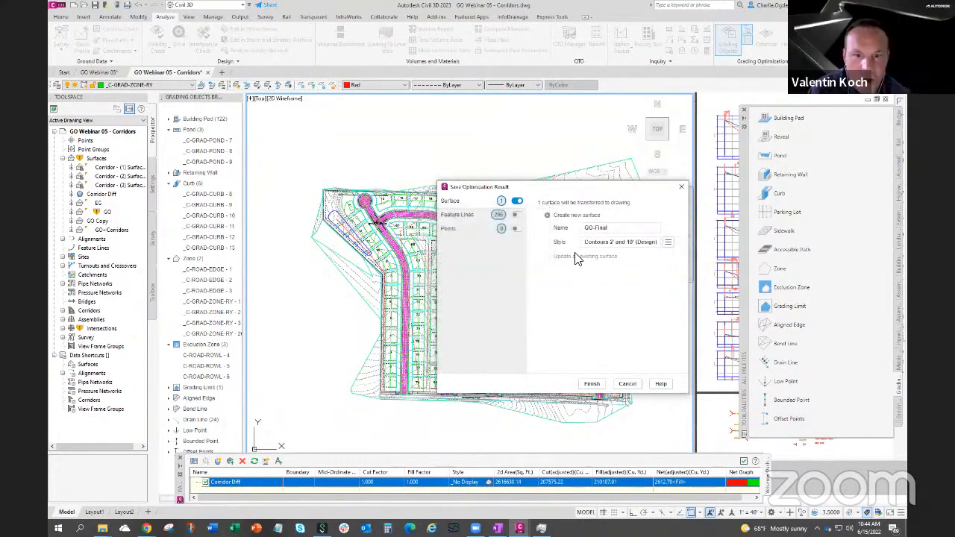
click(590, 384)
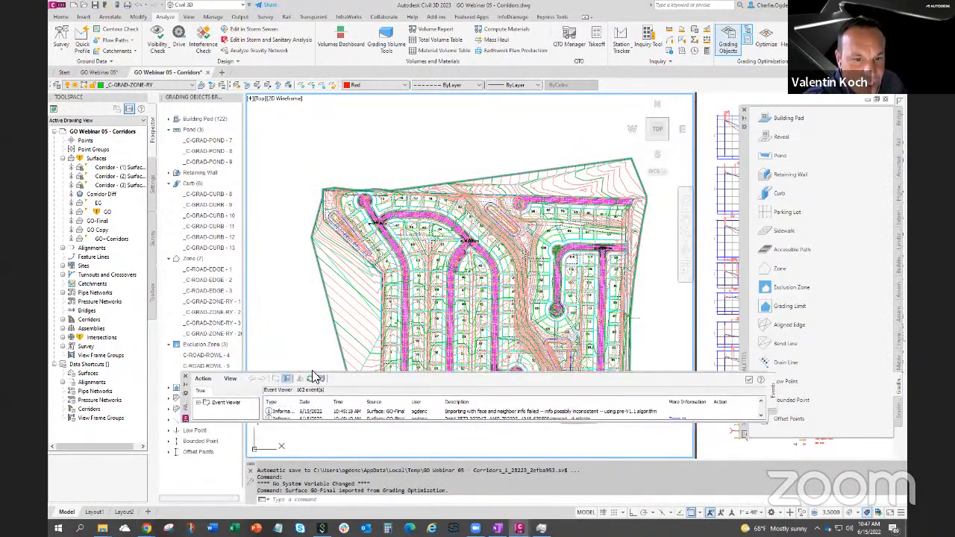
Bring the Volumes Dashboard forward in place of the event list and enlarge it
click(772, 415)
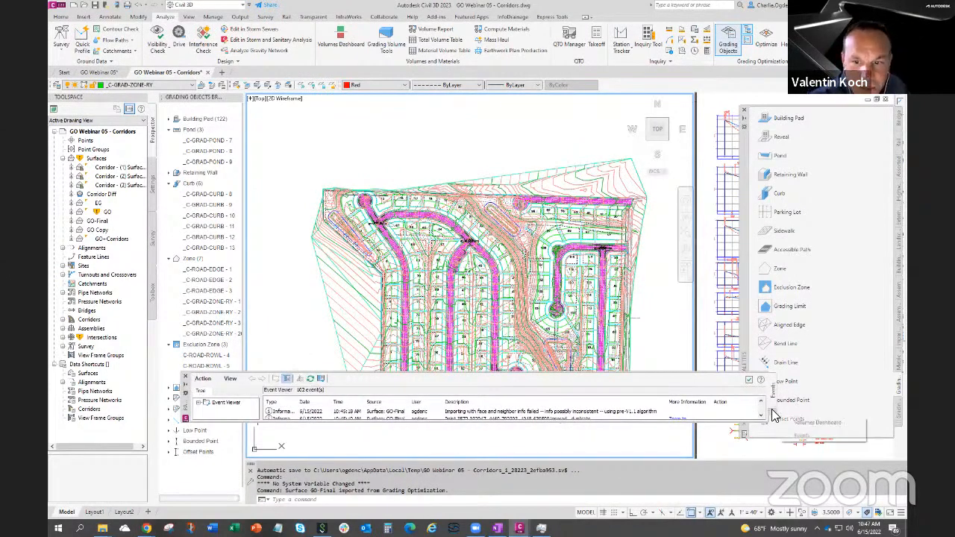
click(782, 421)
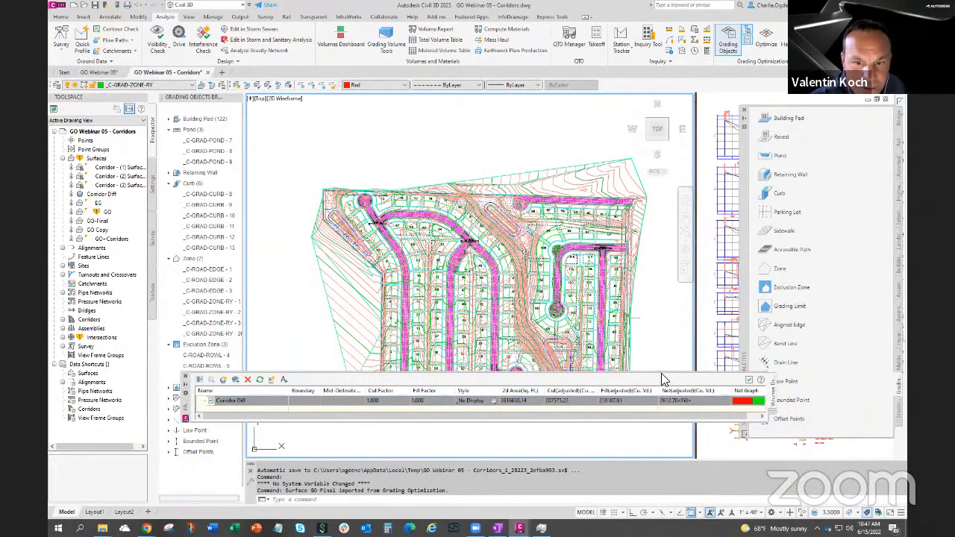
drag(661, 375, 578, 315)
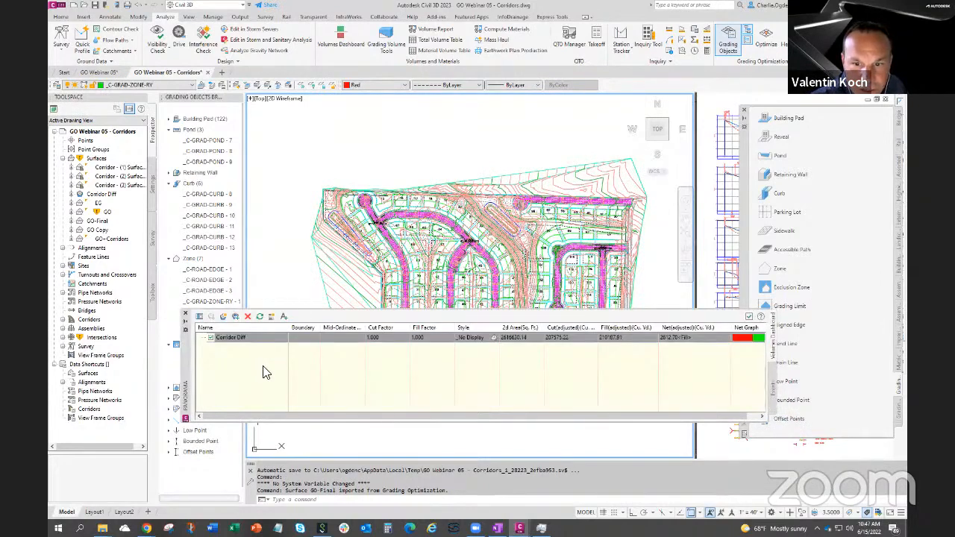
Start a new TIN volume surface in the Volumes Dashboard with EG as the base surface
click(239, 337)
click(224, 316)
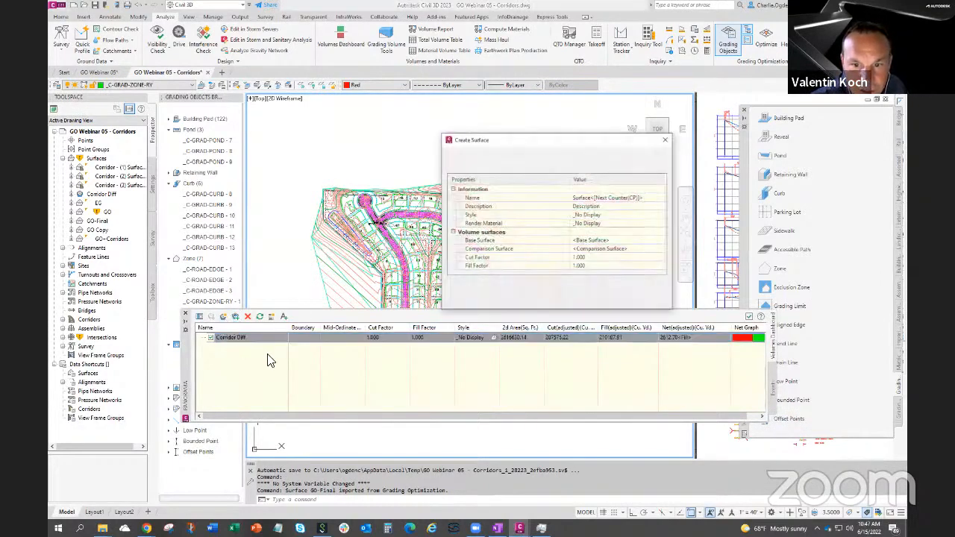
click(605, 241)
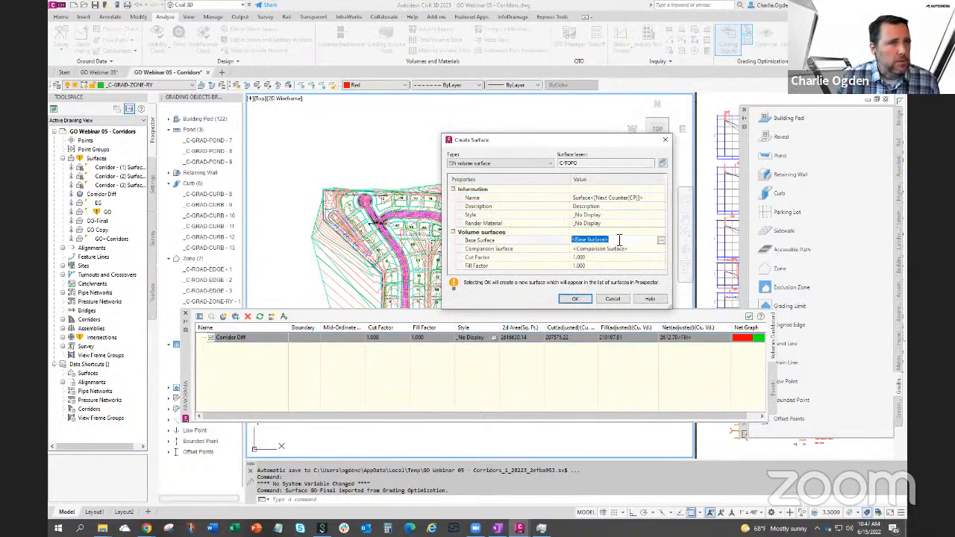
click(622, 241)
click(640, 255)
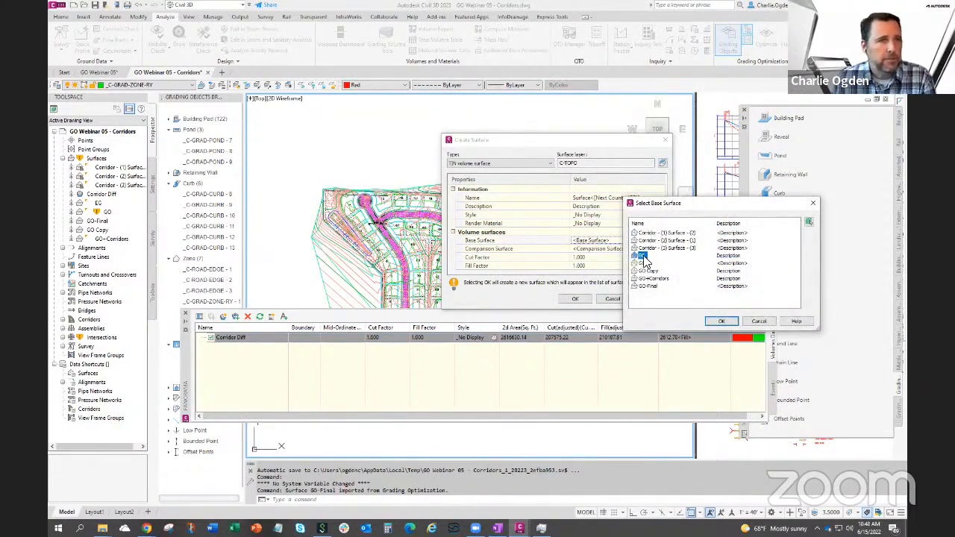
click(720, 321)
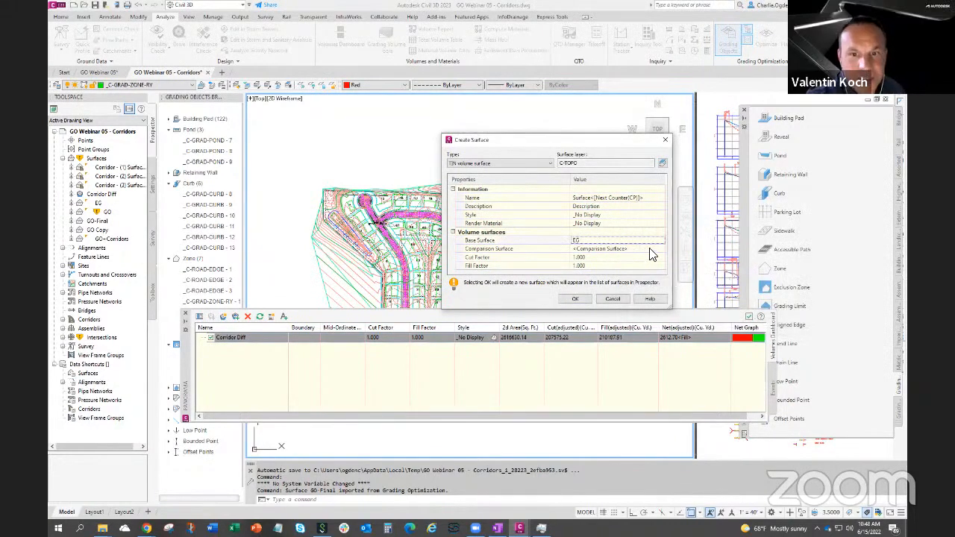
Set GO-Final as the comparison surface of the new volume surface
click(651, 249)
click(662, 248)
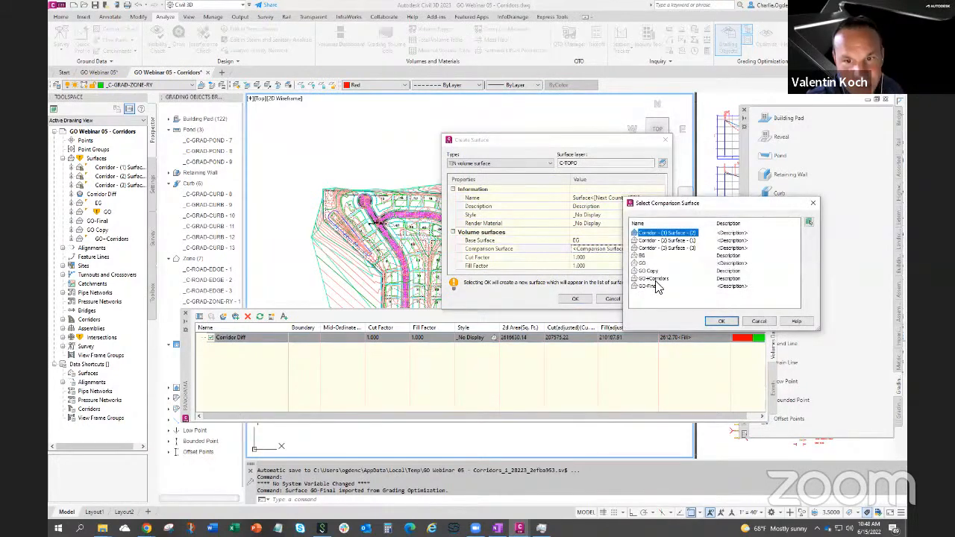
click(651, 287)
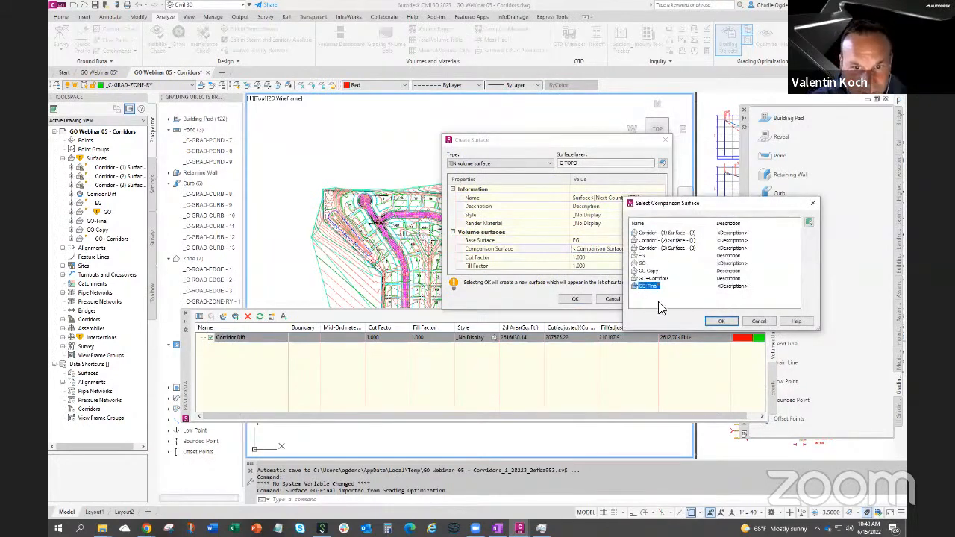
click(720, 321)
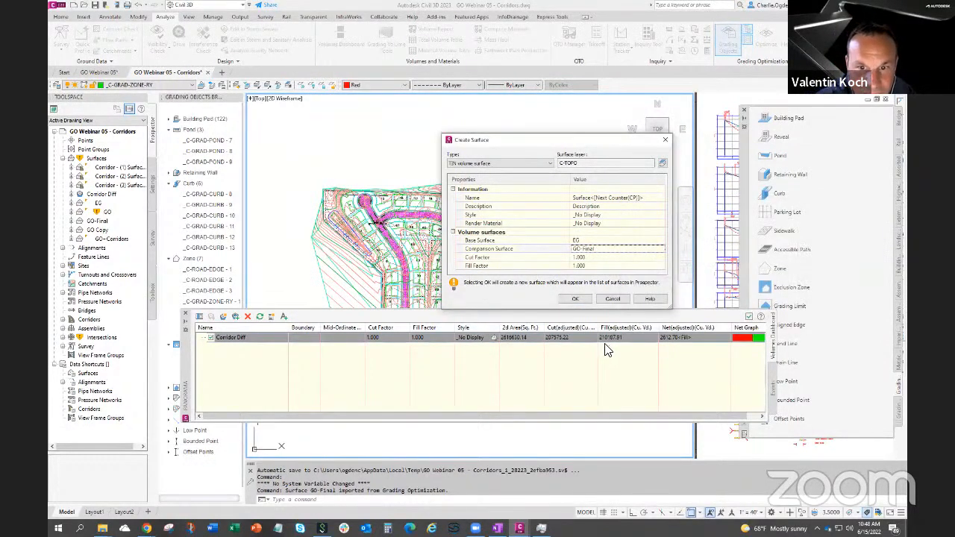
Name the new volume surface Final, create it, and select its entry to compare the cut, fill and net volumes
click(595, 199)
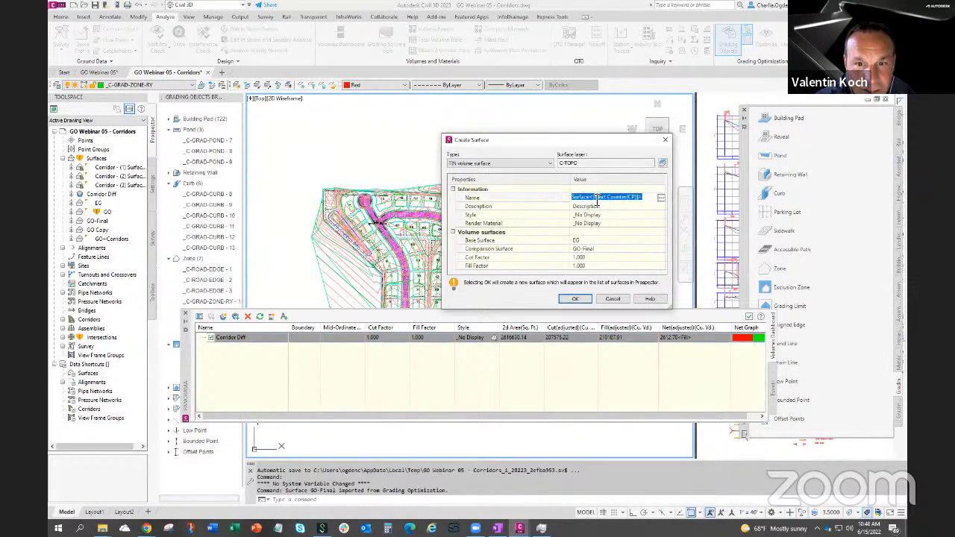
text(Final)
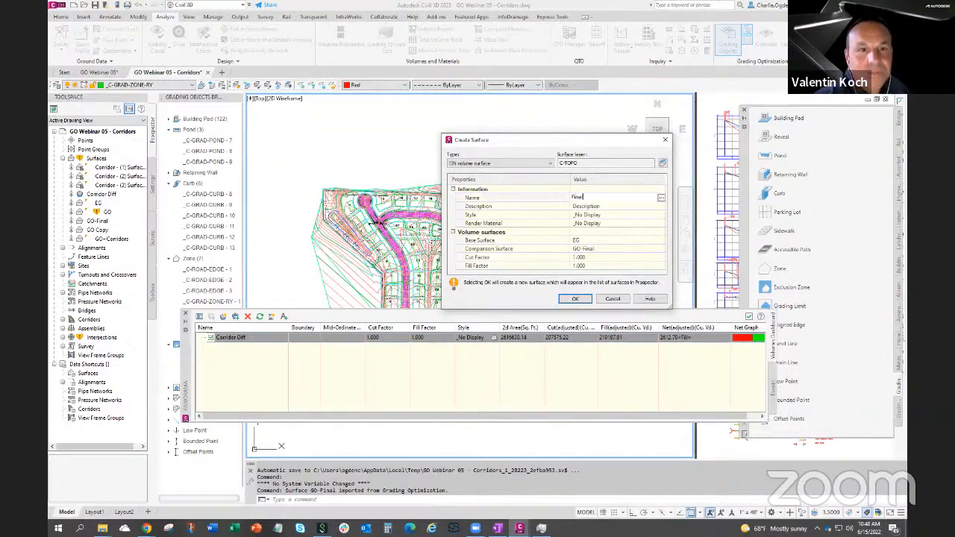
key(Return)
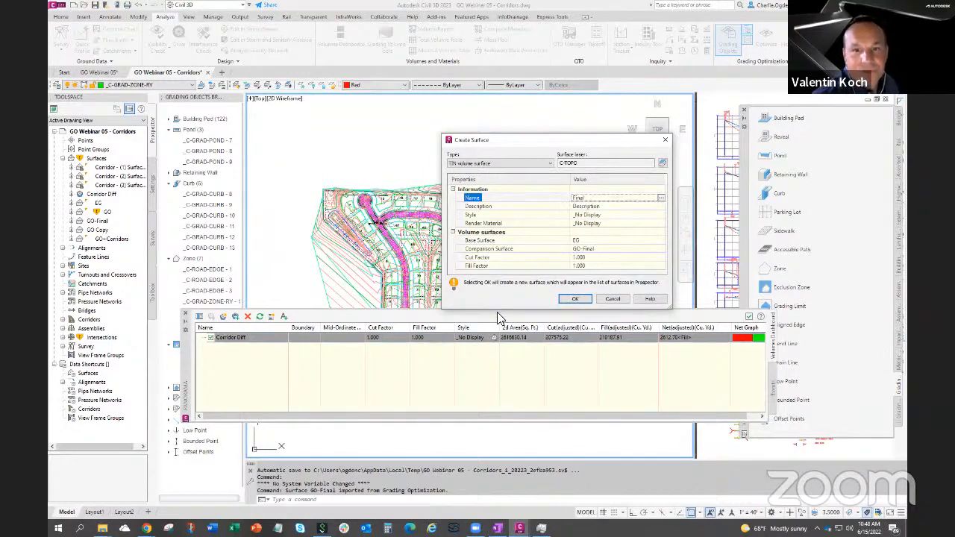
click(574, 298)
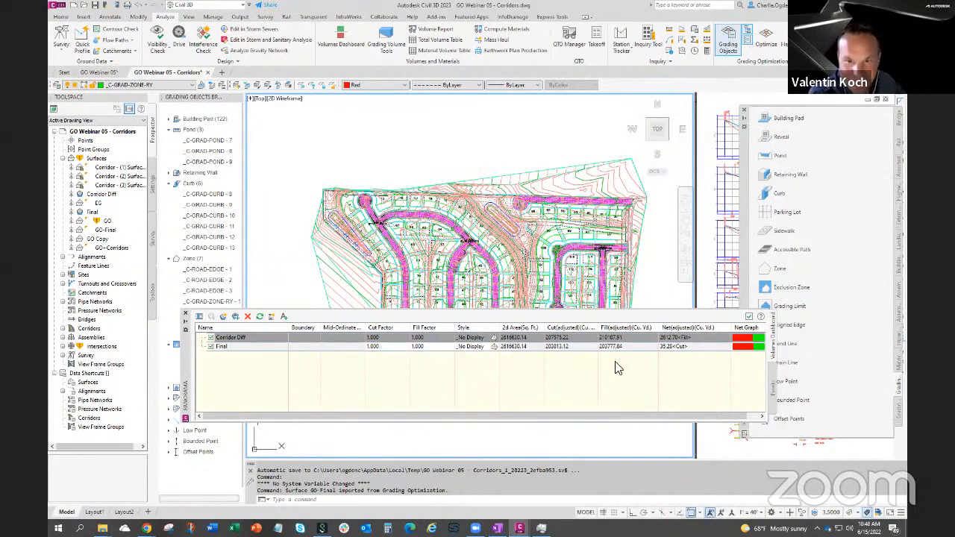
click(676, 346)
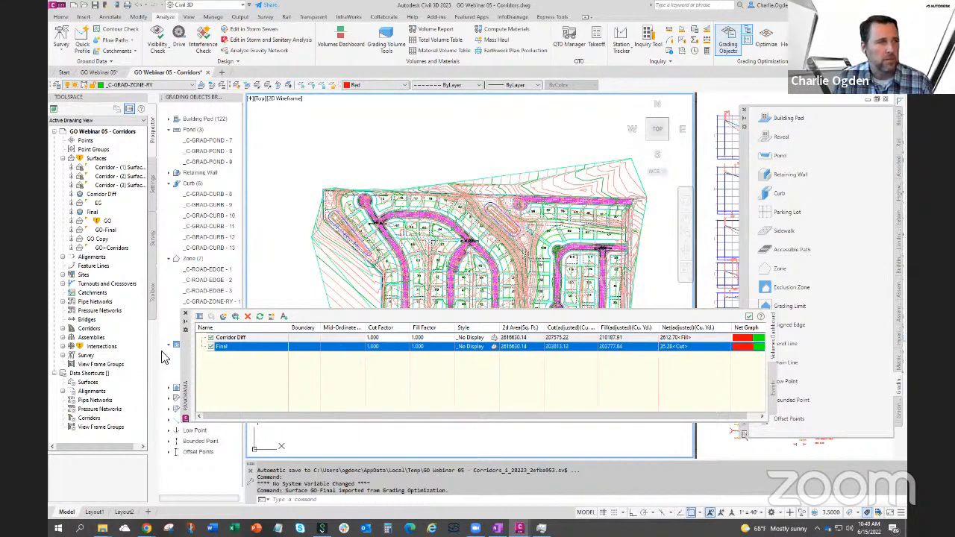
Move the Volumes Dashboard clear of the site plan and select the grading limit boundary along the edge of the lots
drag(185, 364, 177, 493)
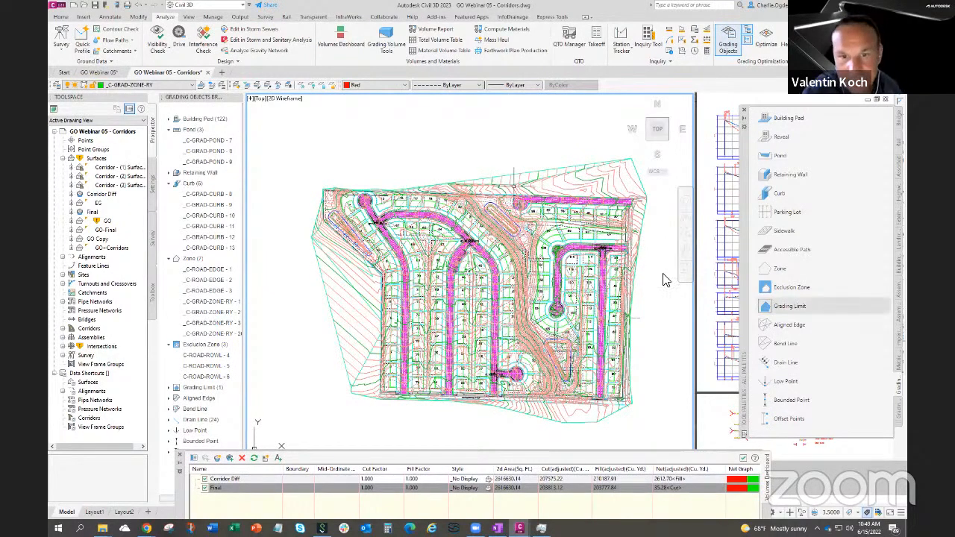
middle_drag(654, 311, 646, 309)
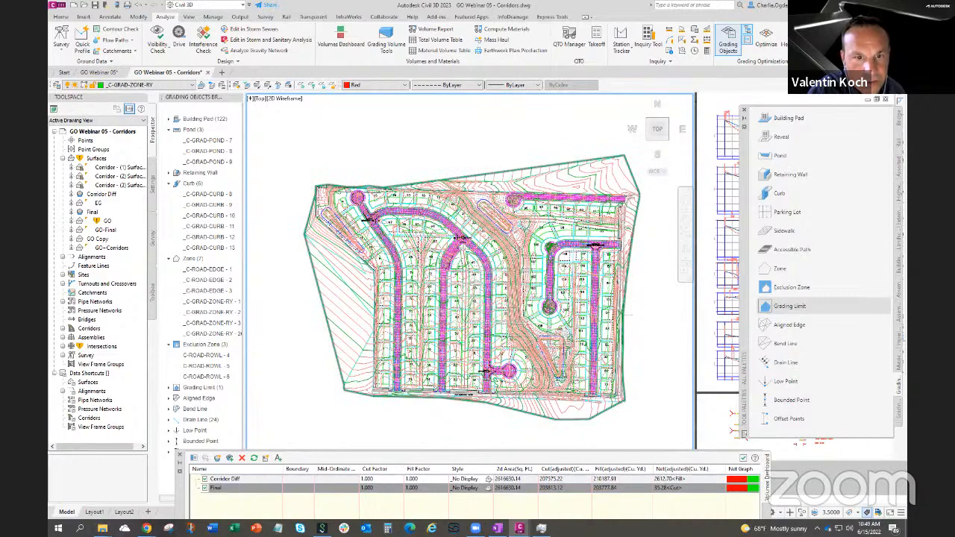
scroll(371, 305, up, 2)
scroll(371, 305, up, 2)
click(376, 292)
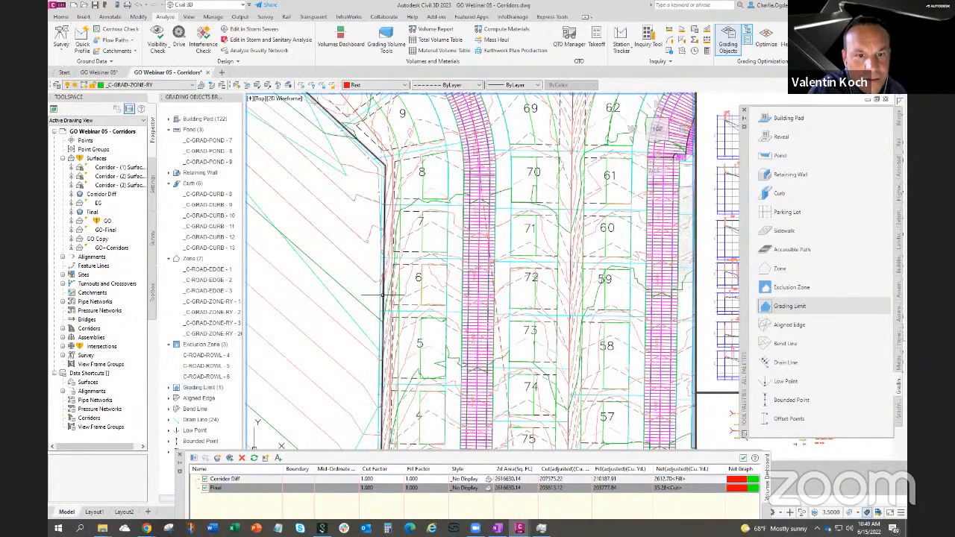
scroll(363, 290, down, 5)
scroll(363, 290, up, 2)
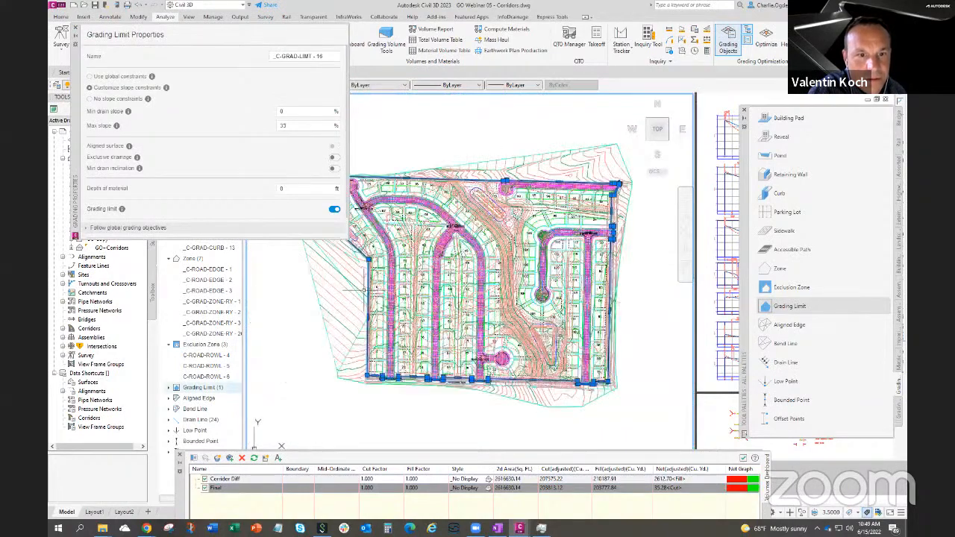
Measure the grading limit's area with the Area command's Object option, and bring the Volumes Dashboard back fully into view
scroll(363, 288, up, 2)
scroll(364, 289, up, 5)
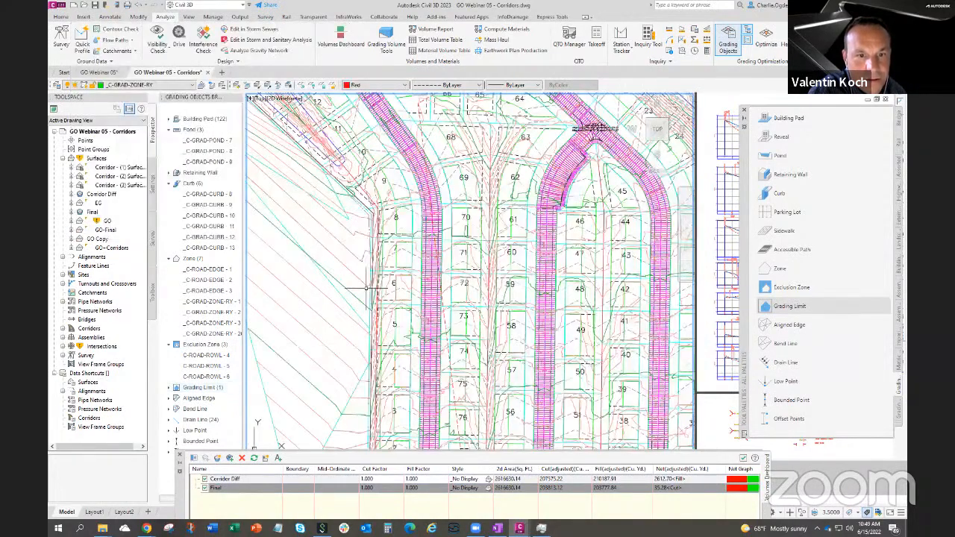
key(Return)
text(o)
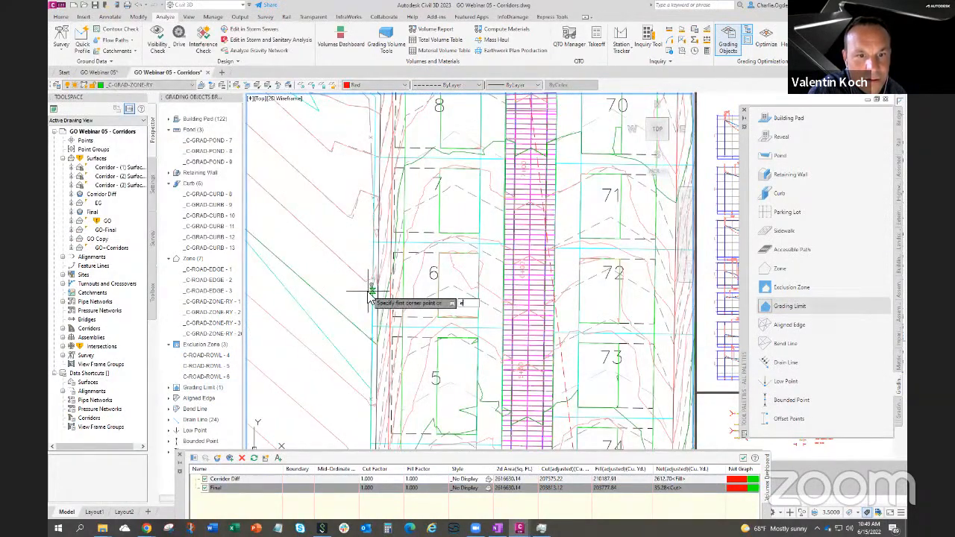
key(Return)
click(378, 295)
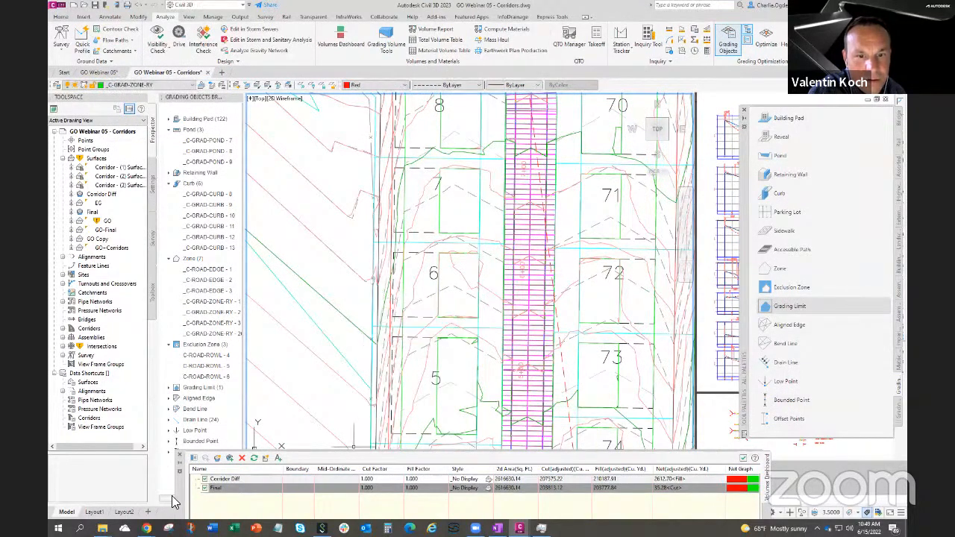
drag(178, 482, 186, 356)
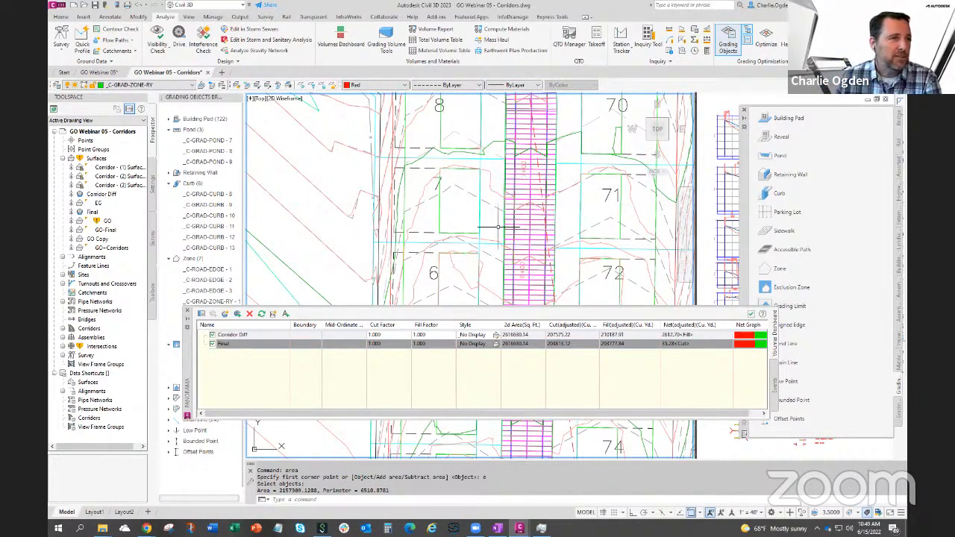
scroll(470, 201, down, 6)
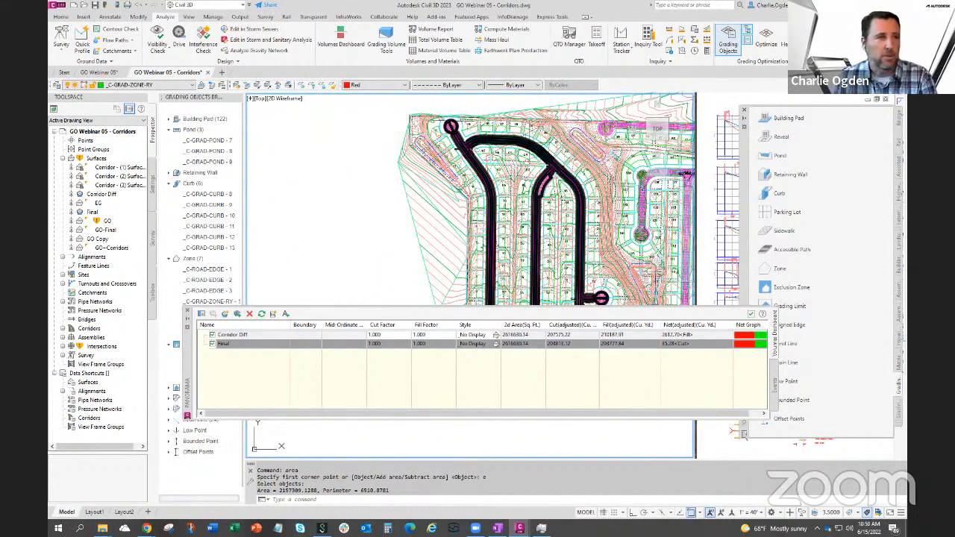
scroll(439, 178, down, 3)
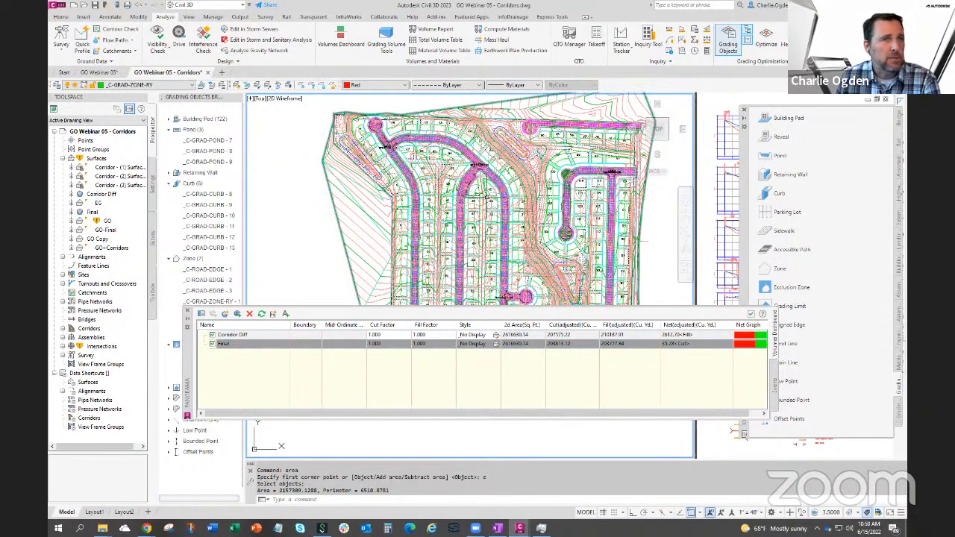
scroll(491, 188, down, 3)
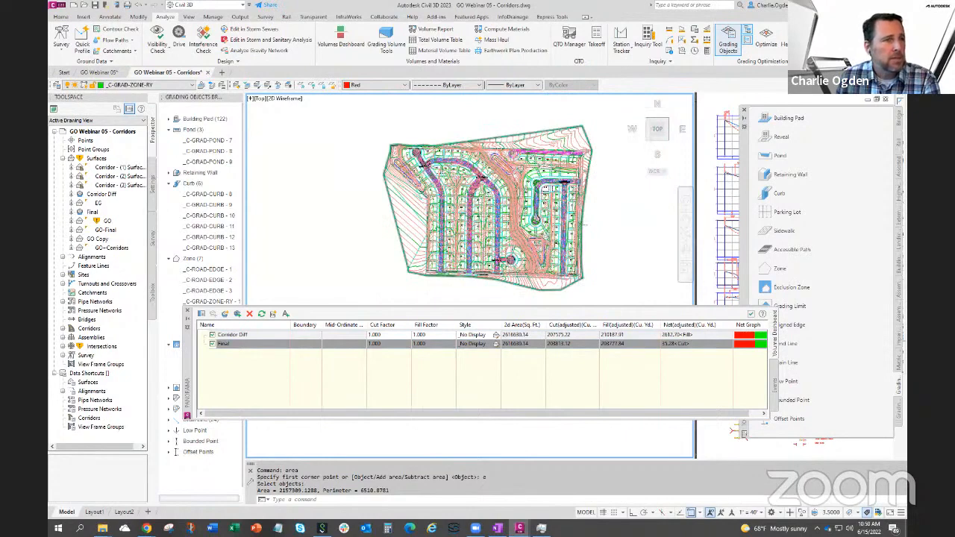
scroll(487, 217, up, 5)
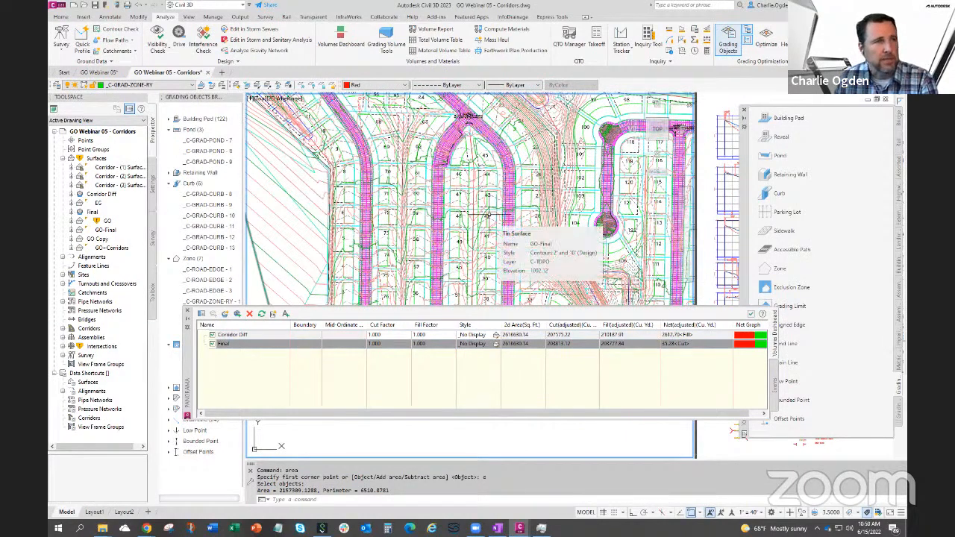
scroll(486, 216, down, 4)
scroll(518, 186, down, 2)
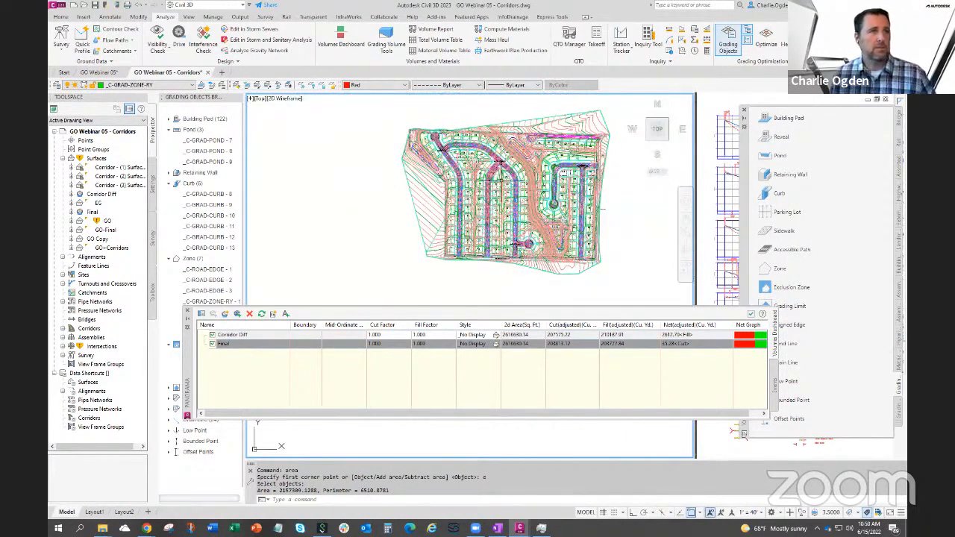
Inspect the GO-Final surface in the Object Viewer, orbiting and viewing the lots up close, and close the viewer
scroll(443, 174, up, 5)
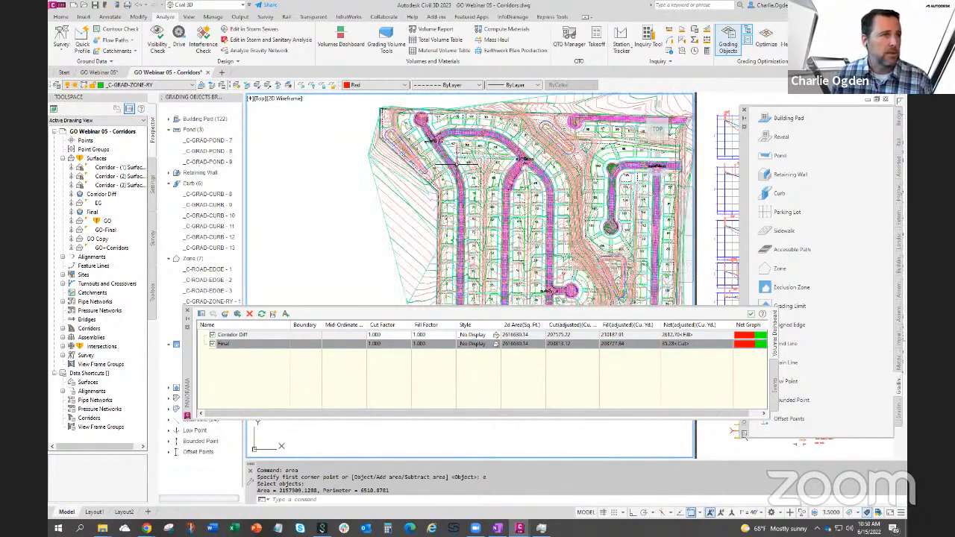
click(446, 158)
right_click(448, 138)
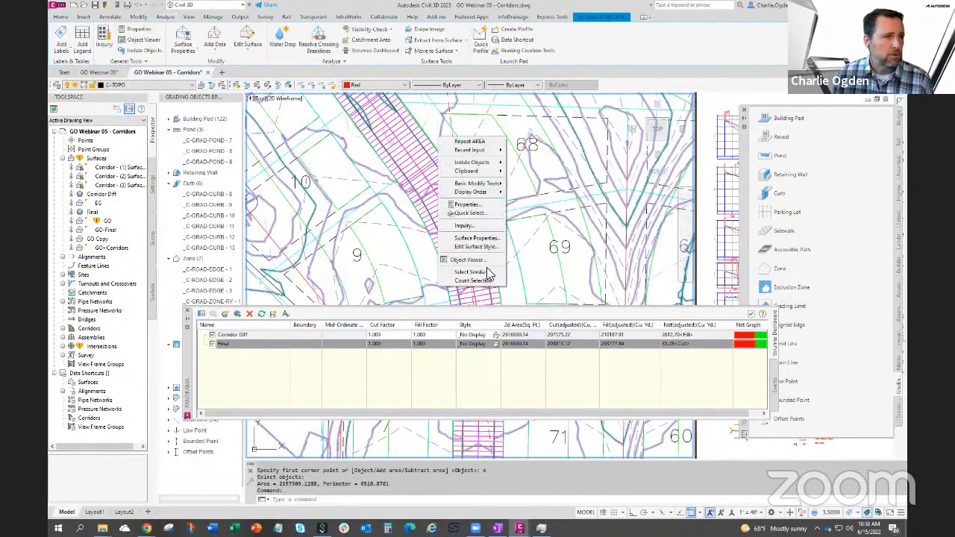
click(477, 260)
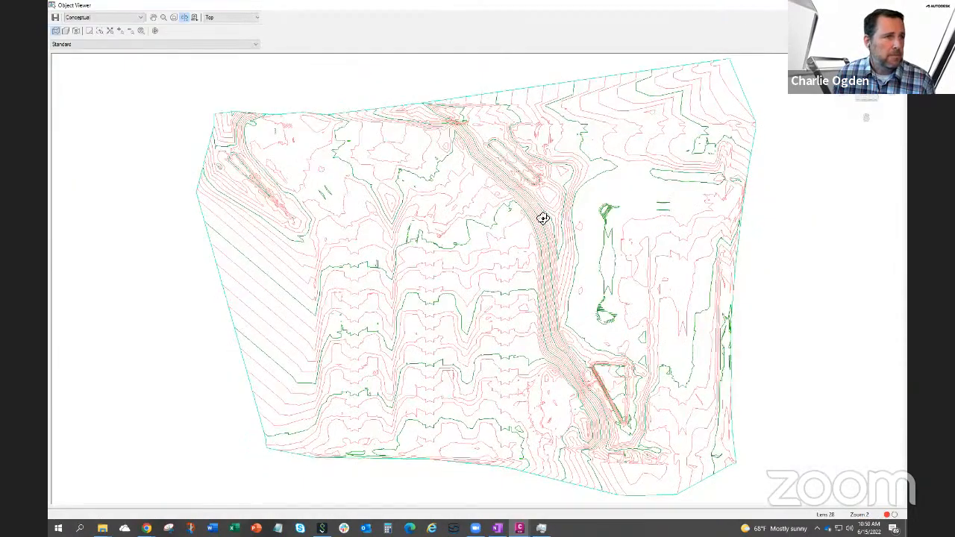
mouse_move(543, 217)
mouse_down()
mouse_move(601, 226)
mouse_move(587, 199)
mouse_move(543, 292)
mouse_move(484, 358)
mouse_up()
scroll(480, 359, up, 7)
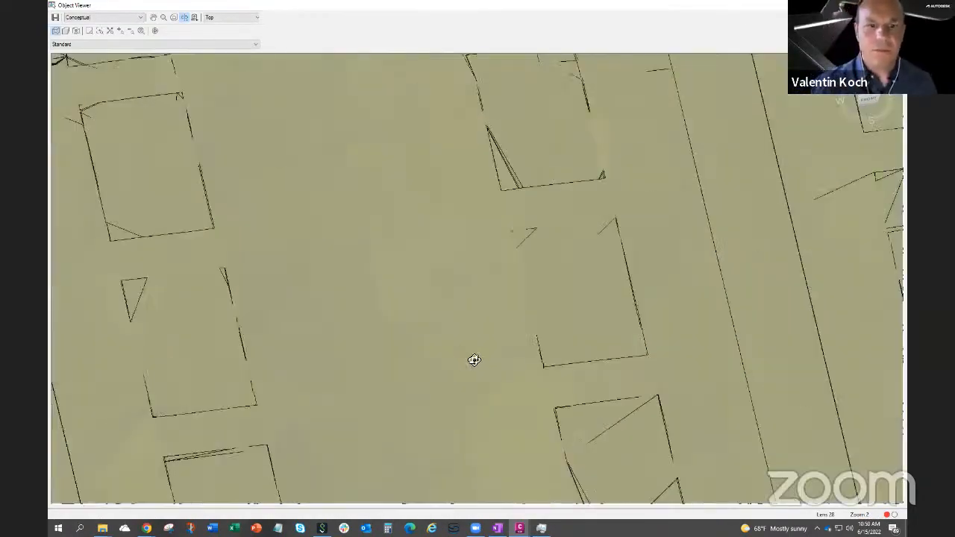
middle_drag(470, 353, 609, 280)
scroll(596, 303, down, 6)
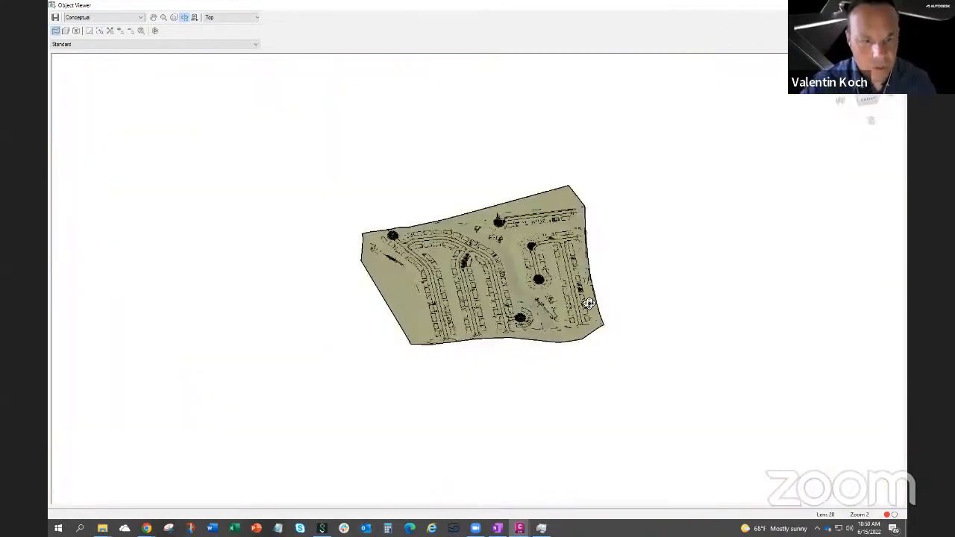
scroll(477, 310, up, 1)
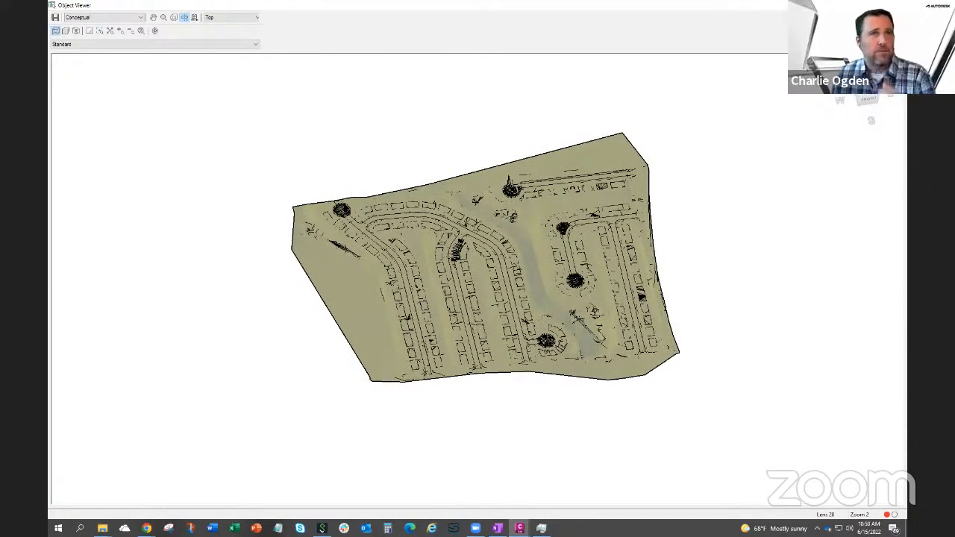
key(Escape)
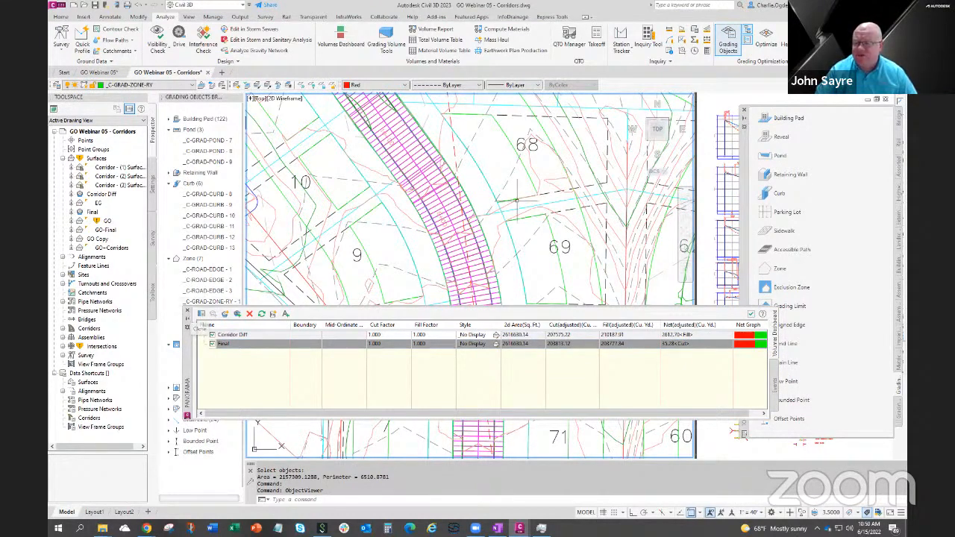
Launch Grading Optimization from the site drawing with GO+Corridors as the EG surface
scroll(522, 199, down, 3)
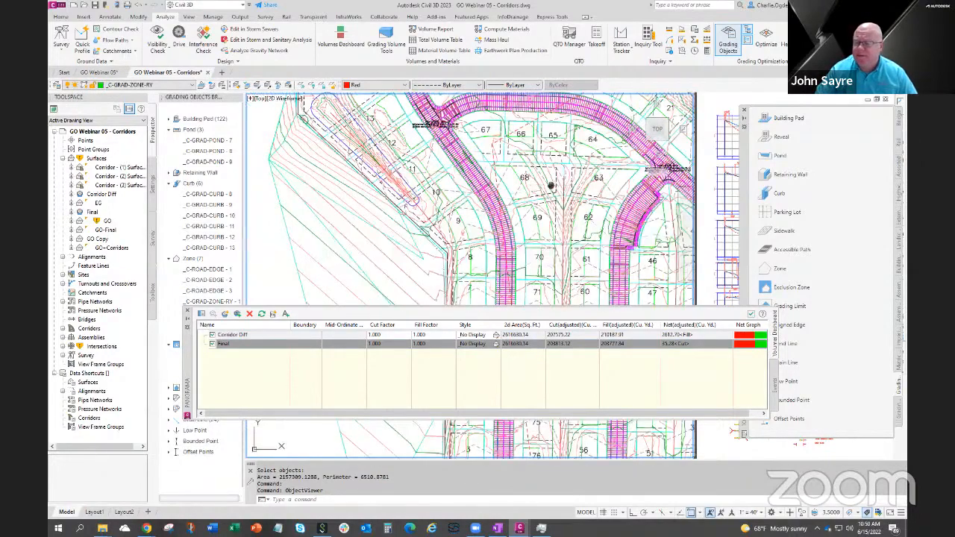
scroll(545, 186, down, 4)
mouse_move(507, 196)
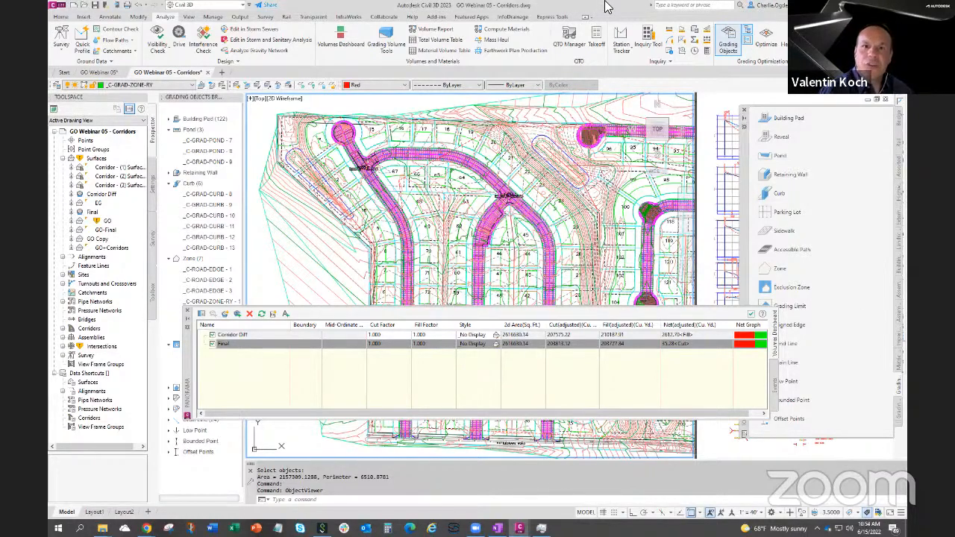
click(766, 48)
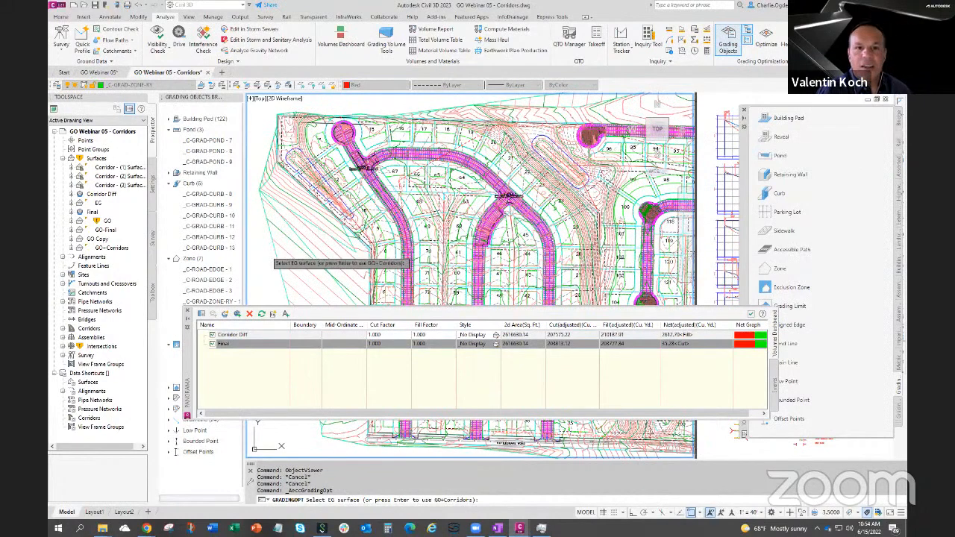
key(Return)
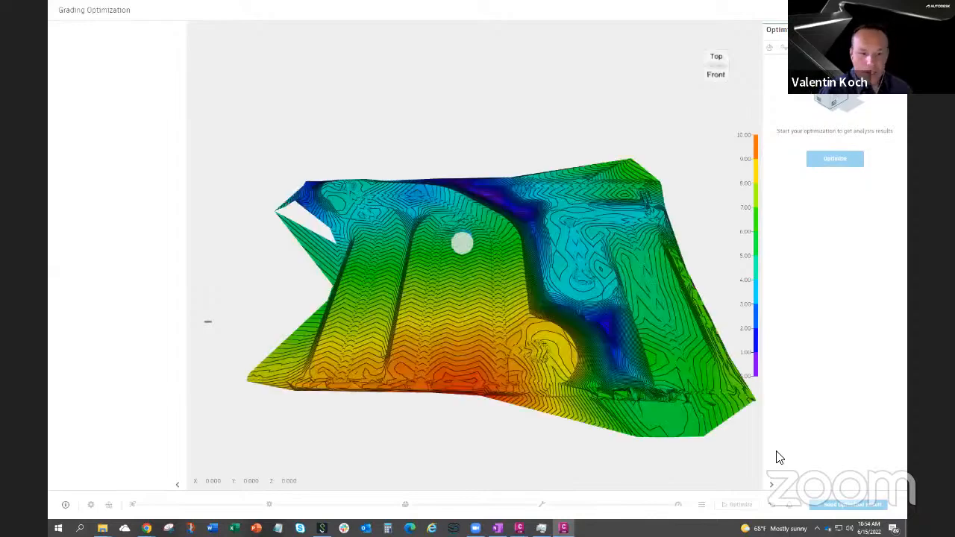
Set the Minimize earthwork objective weight to 4 in the optimization options and close them
click(702, 505)
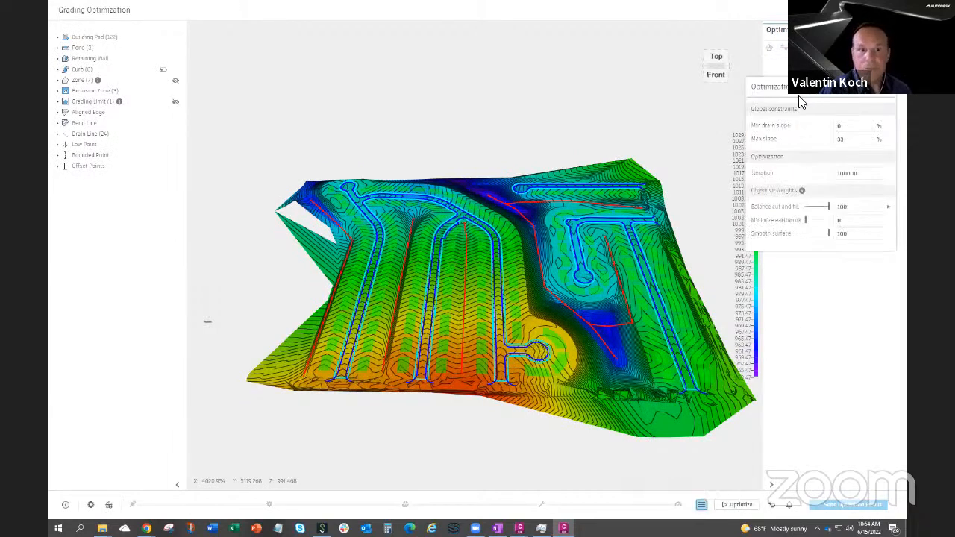
drag(799, 97, 584, 261)
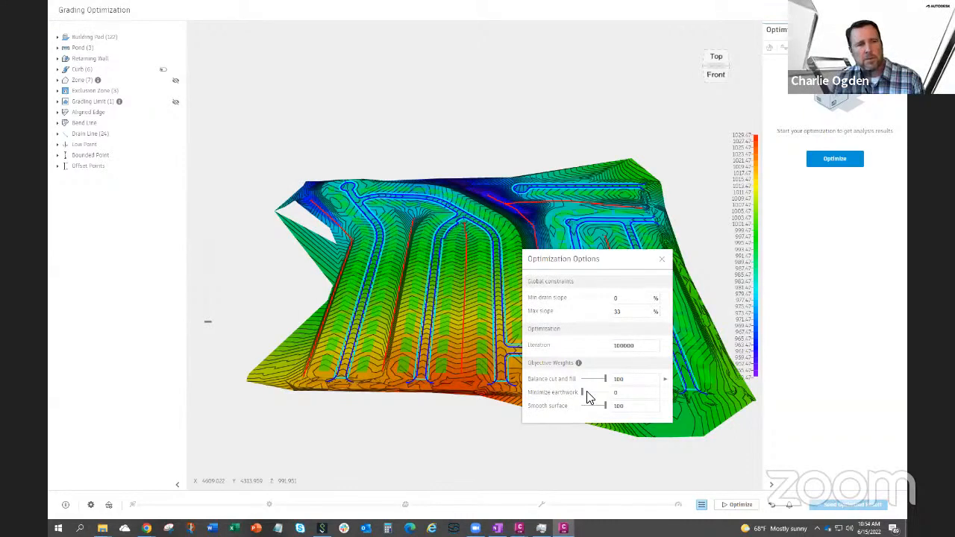
mouse_move(581, 391)
mouse_down()
mouse_move(603, 397)
mouse_move(577, 396)
mouse_move(585, 399)
mouse_up()
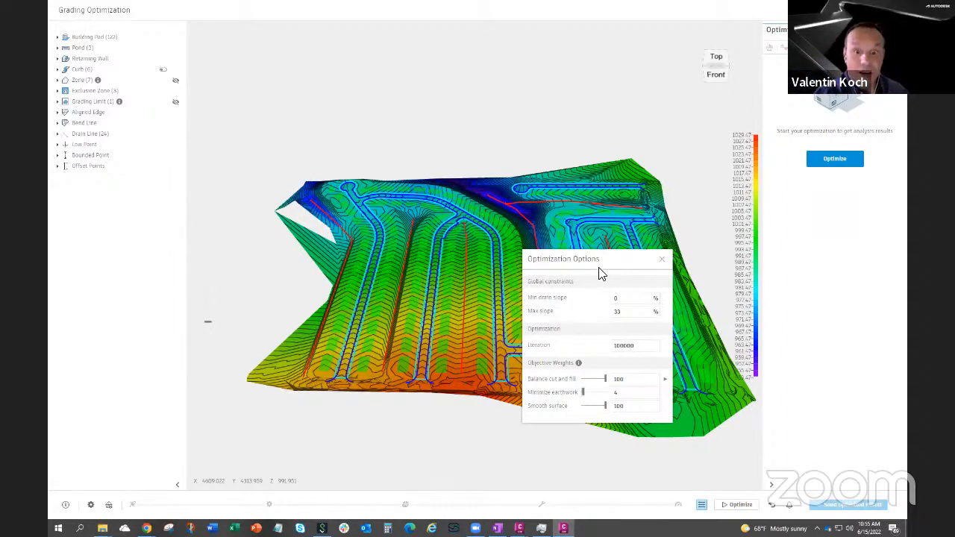
click(663, 262)
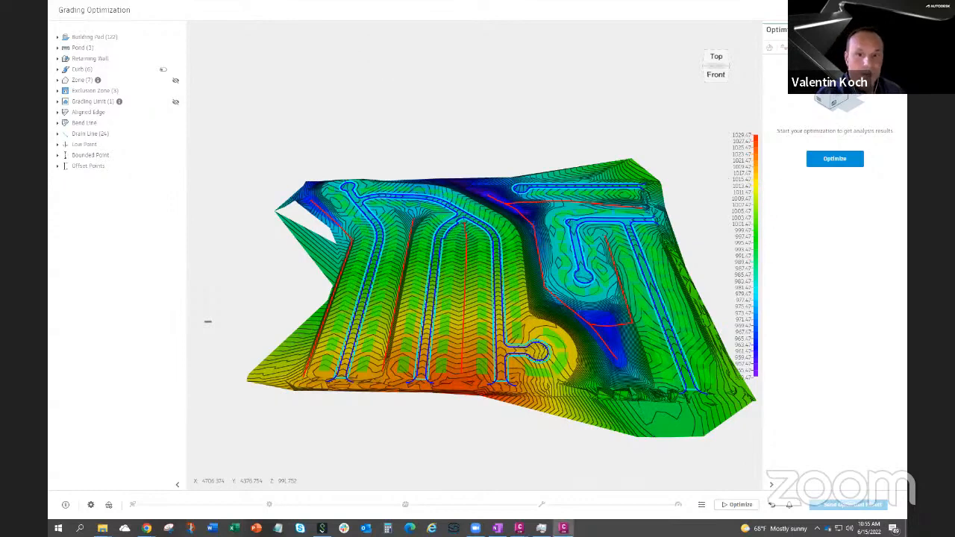
Switch back to the Civil 3D site drawing and examine the contours and lot lines around lots 8, 9 and 10 beside the corridor
key(alt+Tab)
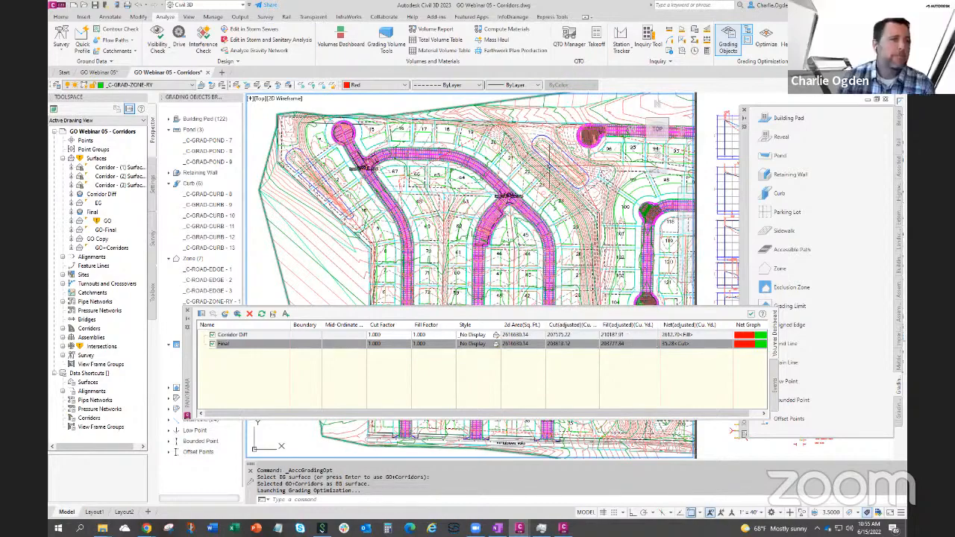
scroll(384, 232, up, 7)
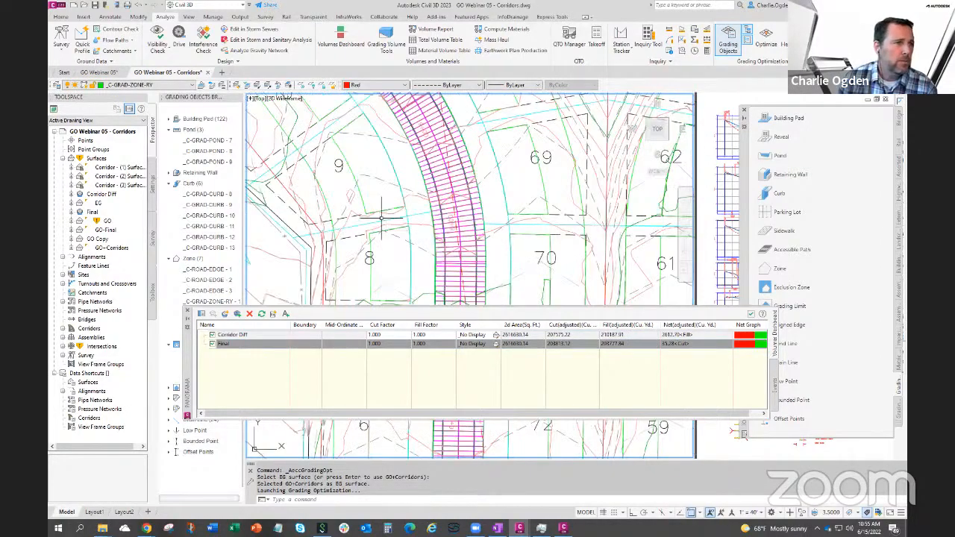
middle_drag(380, 217, 448, 206)
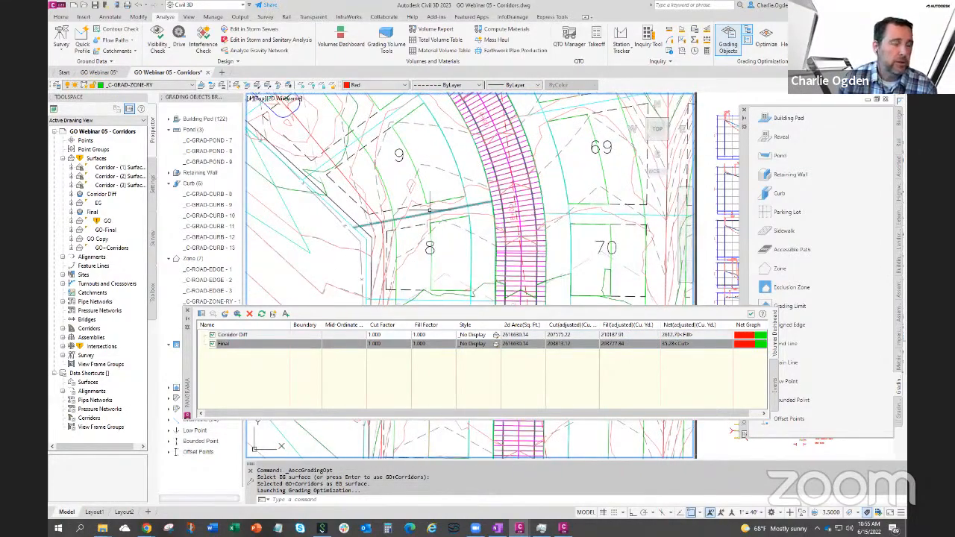
scroll(431, 202, down, 4)
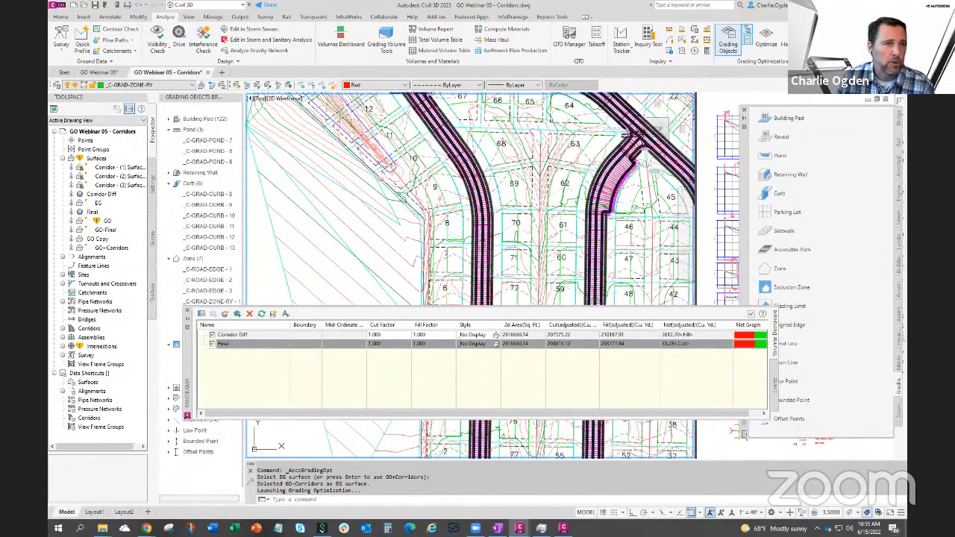
scroll(431, 142, up, 4)
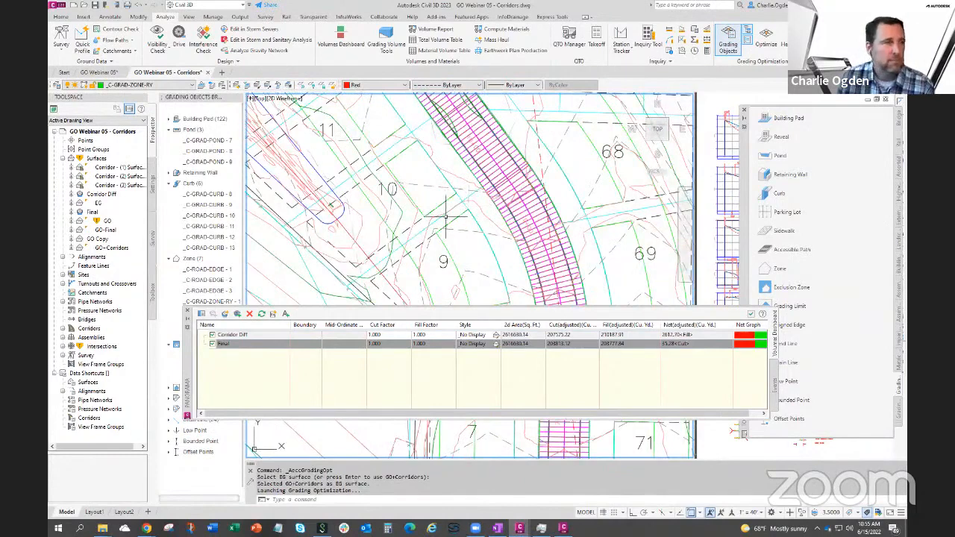
scroll(469, 202, up, 2)
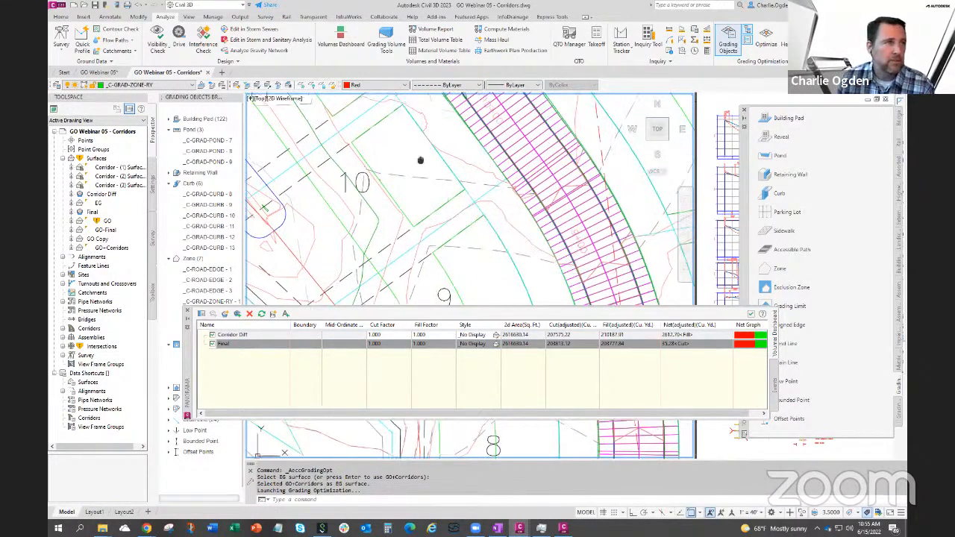
middle_drag(424, 157, 475, 248)
scroll(412, 192, down, 6)
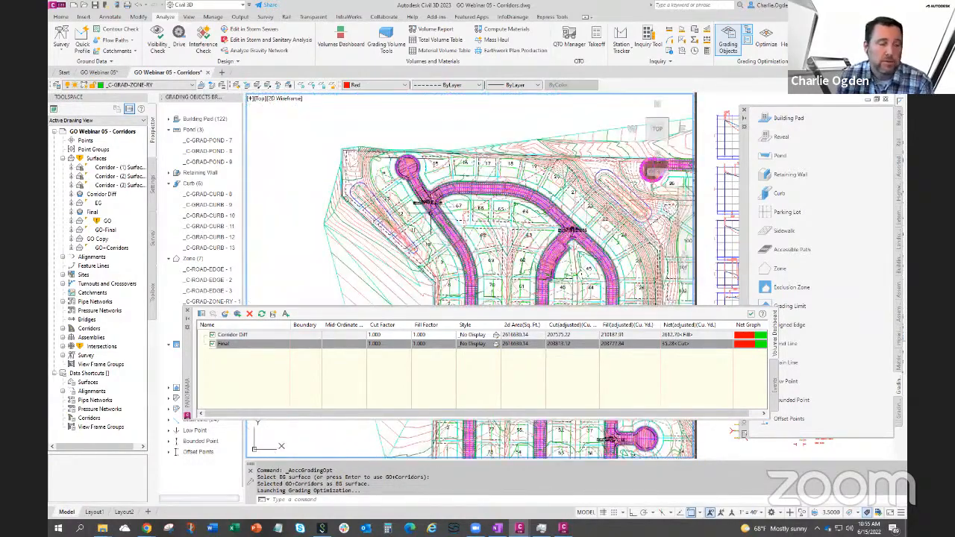
scroll(447, 253, up, 5)
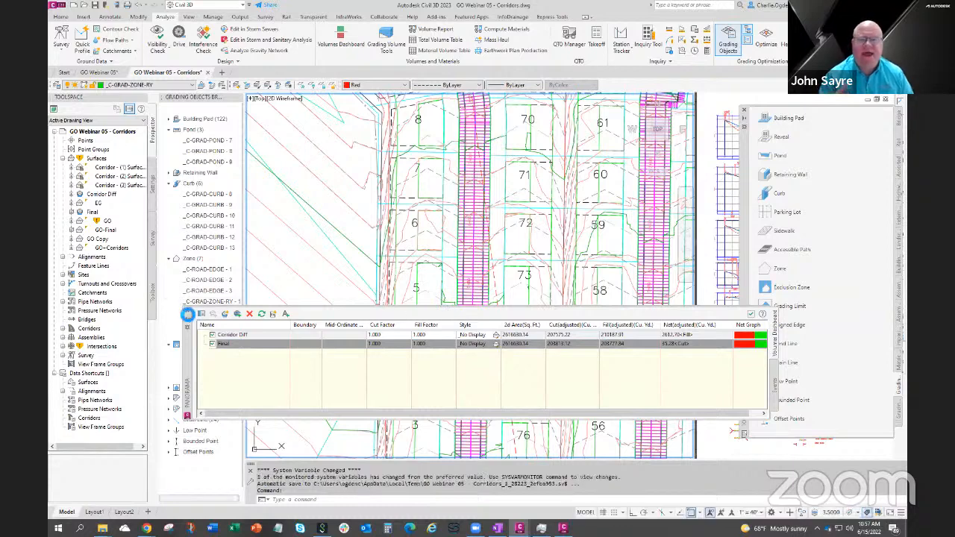
Close the Volumes Dashboard to uncover the lots and corridors in the site drawing
click(189, 313)
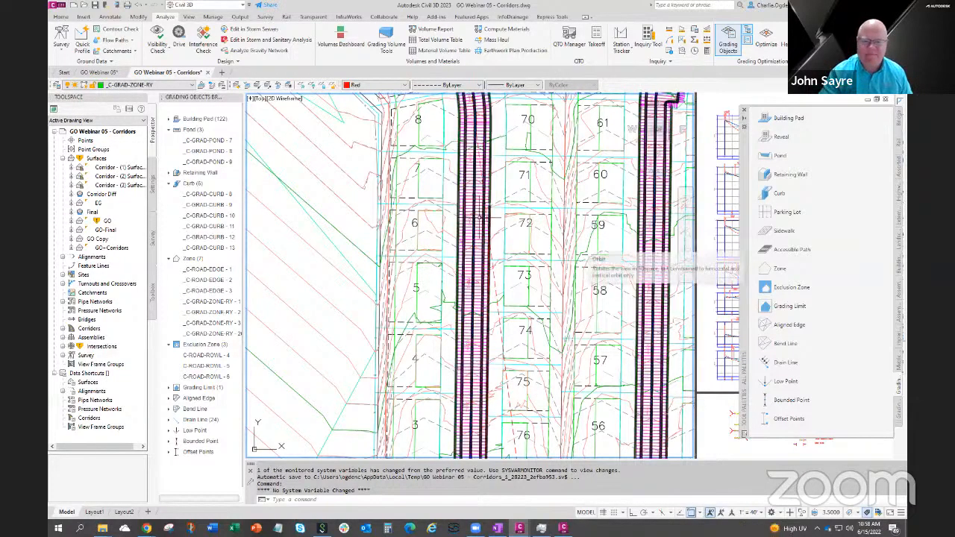
scroll(429, 223, up, 3)
scroll(373, 250, down, 3)
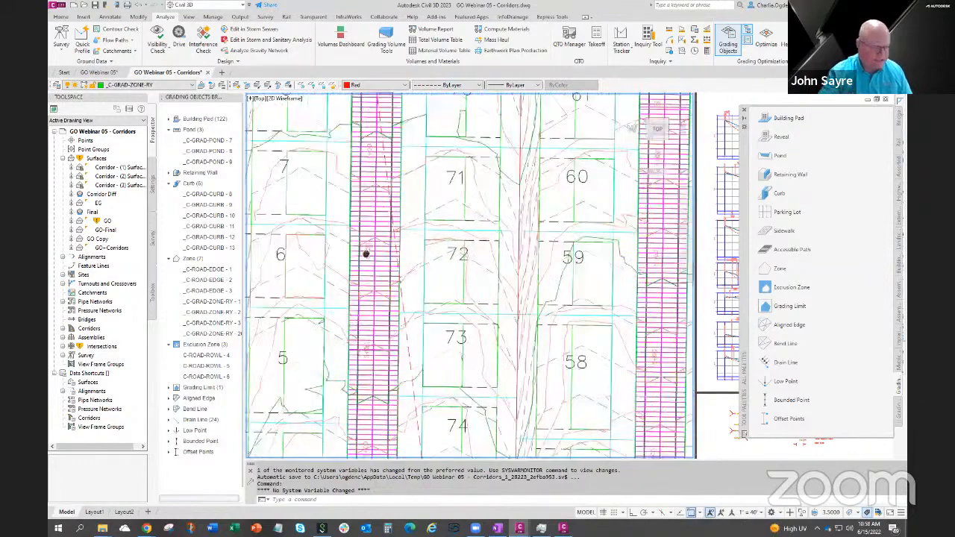
scroll(261, 284, down, 3)
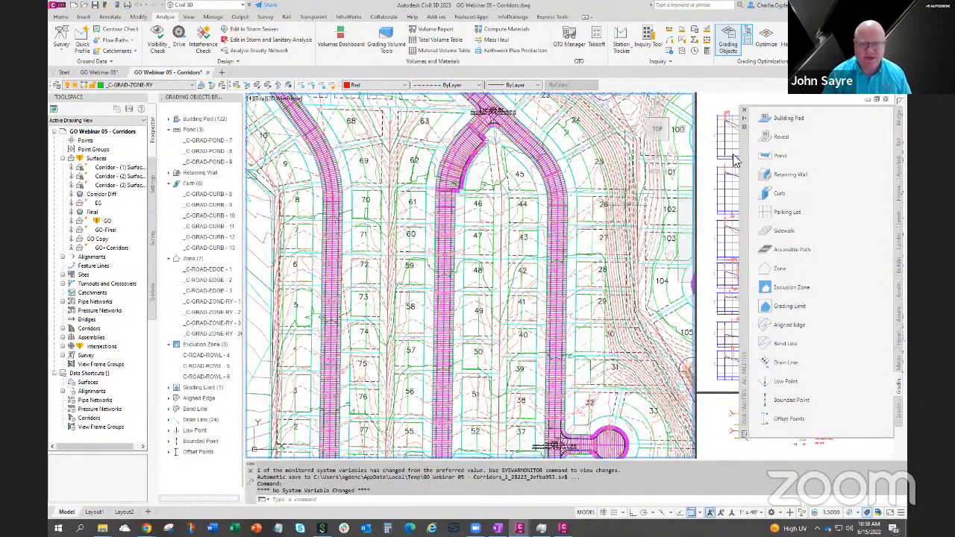